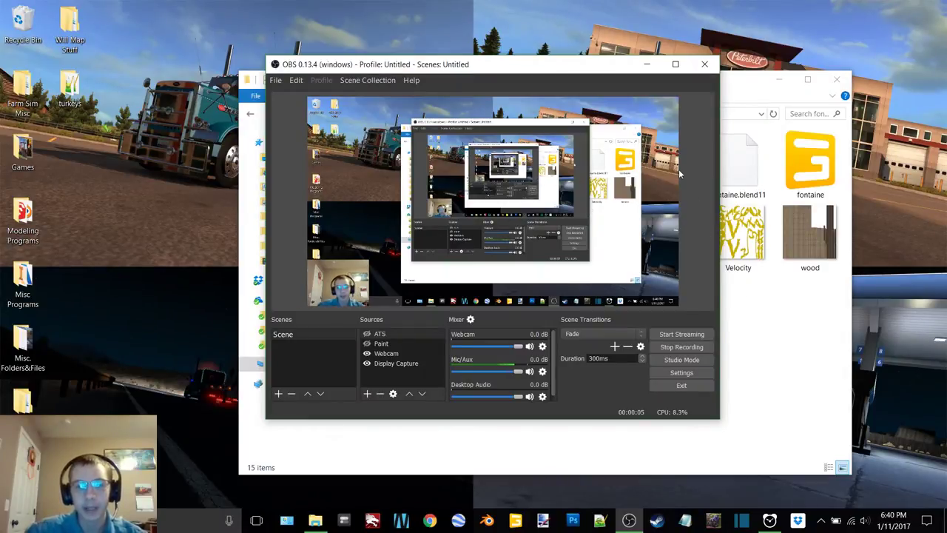
Start the 30-minute timer in Alarms & Clock, check its countdown, and return to the fontaineStepdeck folder.
left_click(647, 64)
left_click(770, 520)
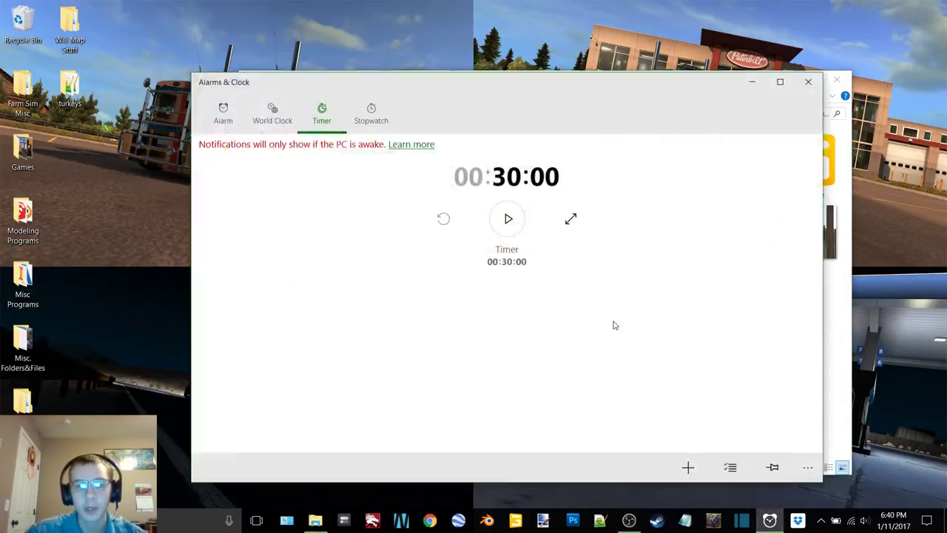
left_click(508, 219)
left_click(751, 82)
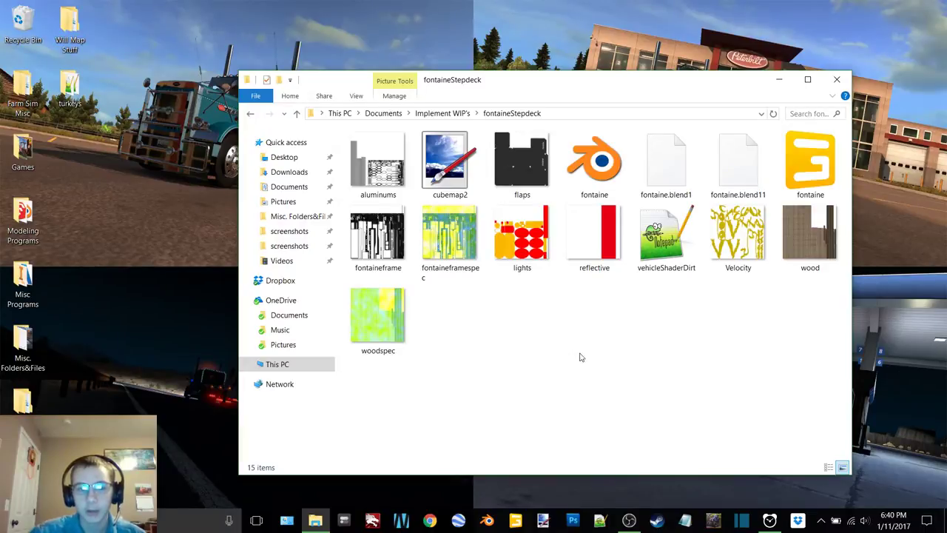
left_click(770, 520)
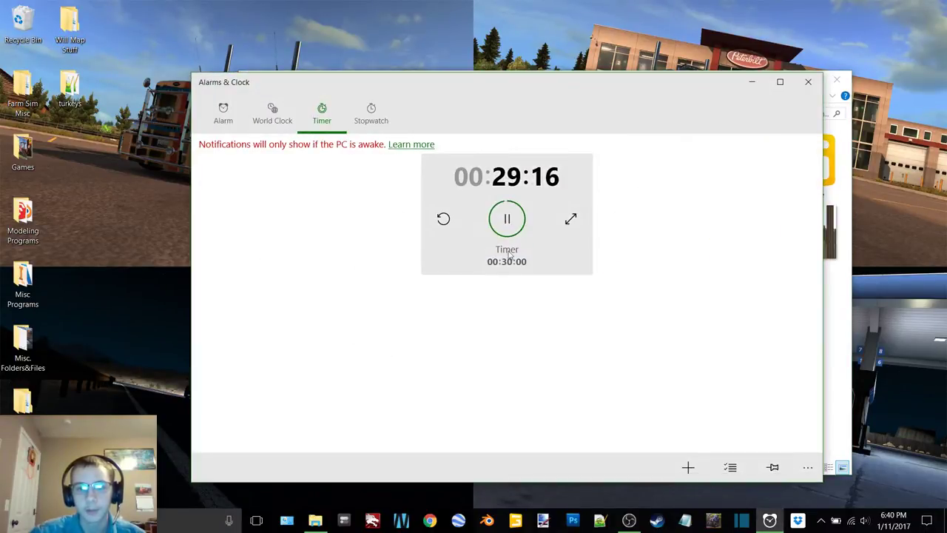
left_click(752, 85)
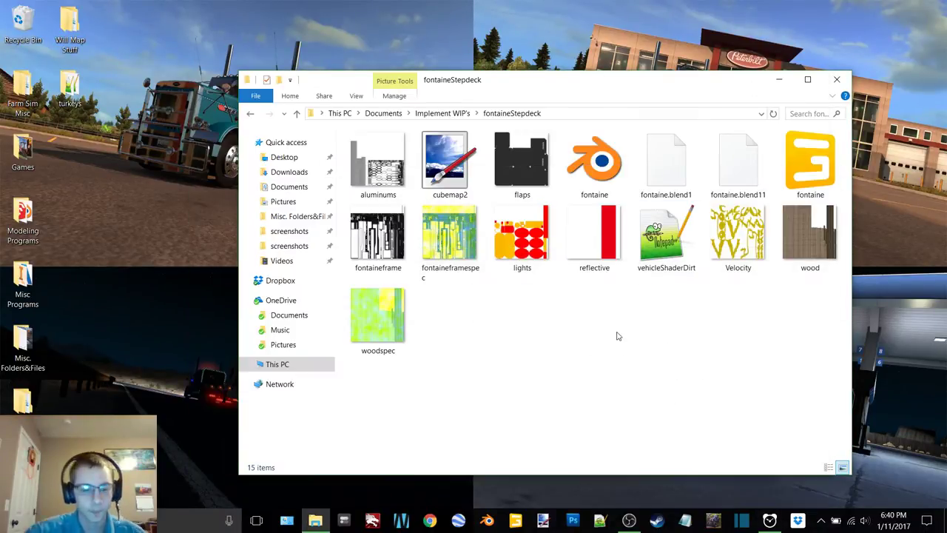
Create two new folders named Textures and Old in the fontaineStepdeck folder.
key("ctrl+shift+n")
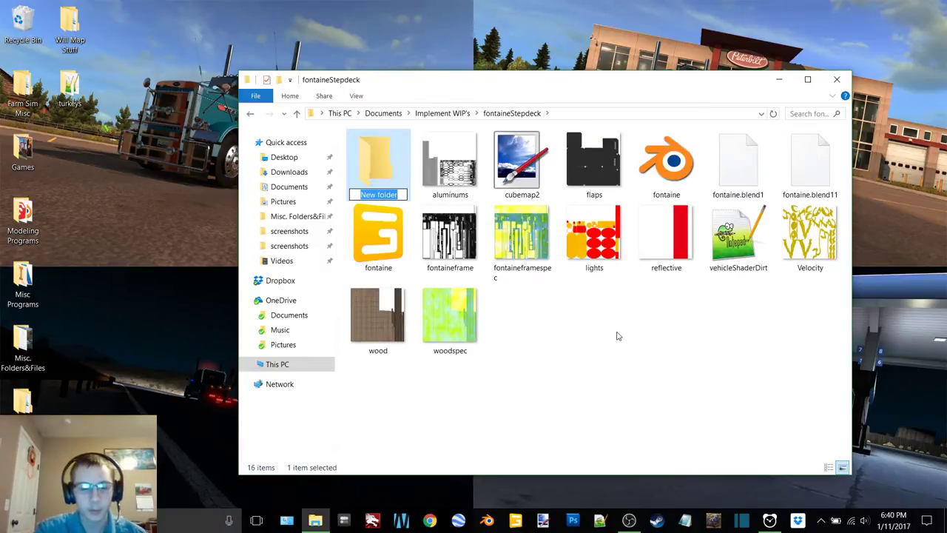
type("Textures")
key("Return")
key("ctrl+shift+n")
type("Old")
key("Return")
List the folder contents with details and move the fontaine Blender file, fontaine.blend1 and fontaine.blend11 into the Old folder.
left_click(828, 466)
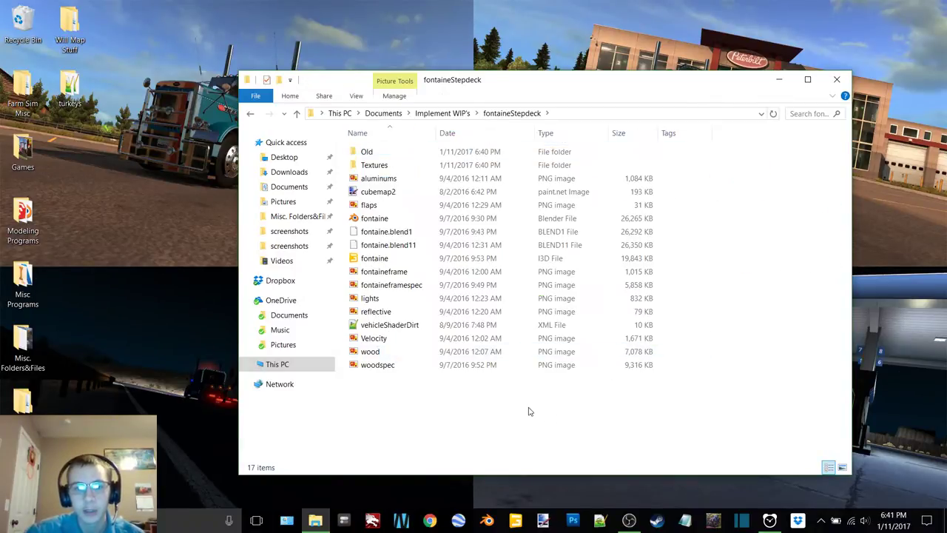
left_click(377, 218)
left_click(386, 231, "ctrl")
left_click(388, 245, "ctrl")
left_click_drag(388, 245, 403, 153)
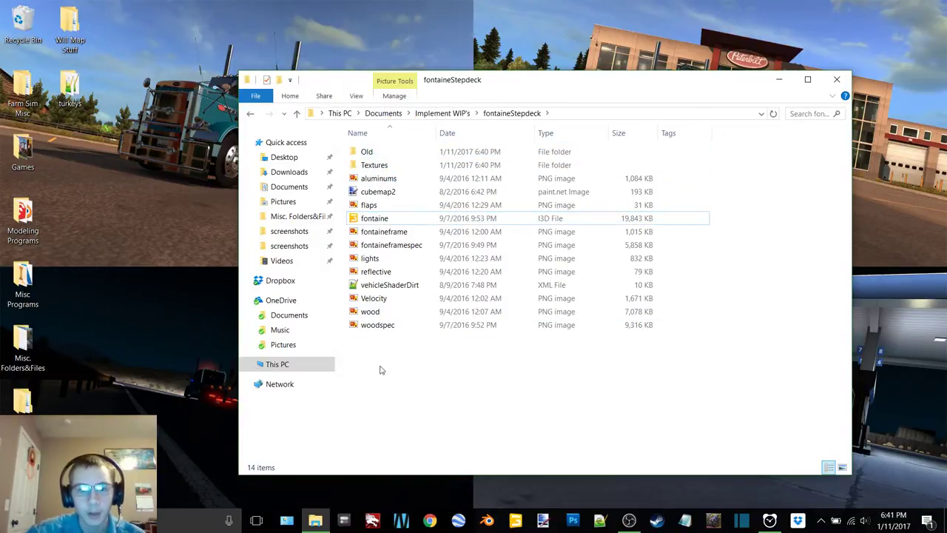
Move all the texture images and vehicleShaderDirt into the Textures folder and check that folder's contents.
left_click_drag(367, 383, 379, 164)
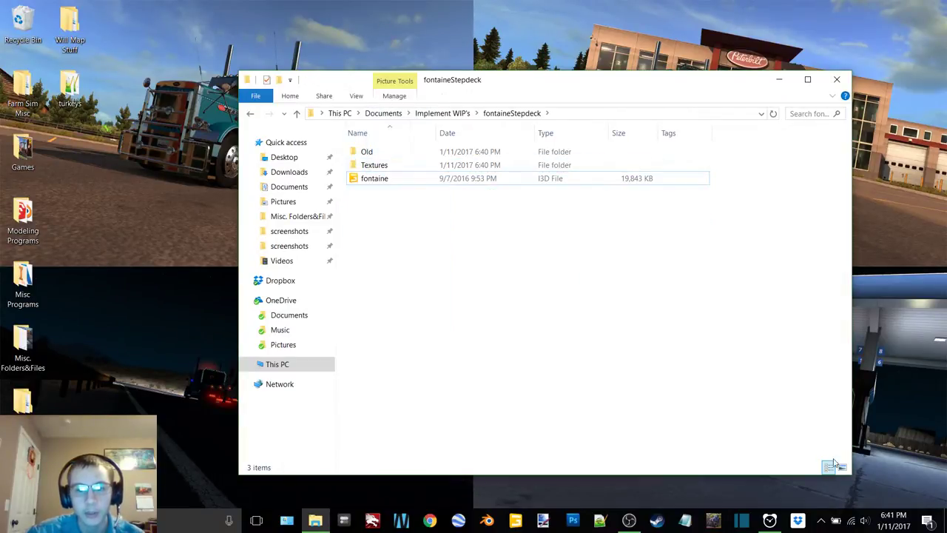
left_click(841, 466)
left_click(828, 467)
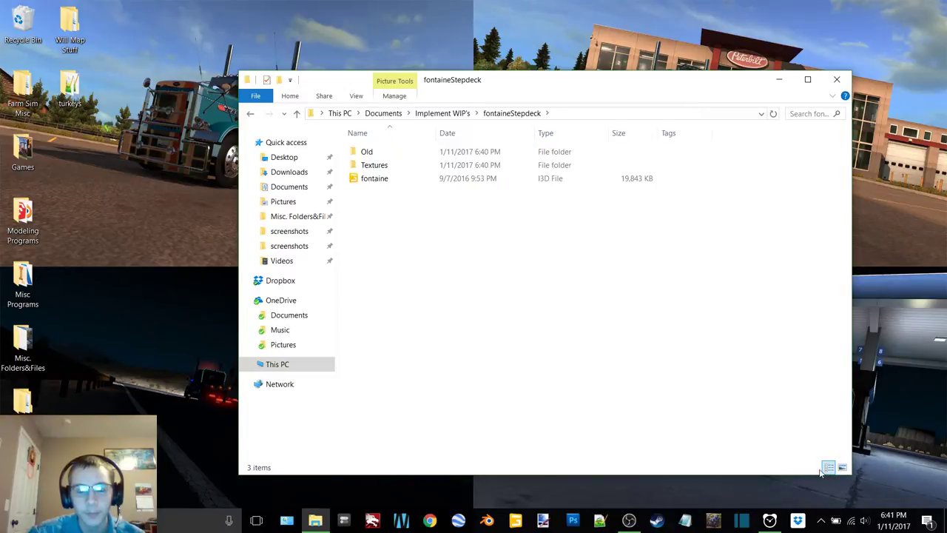
double_click(374, 164)
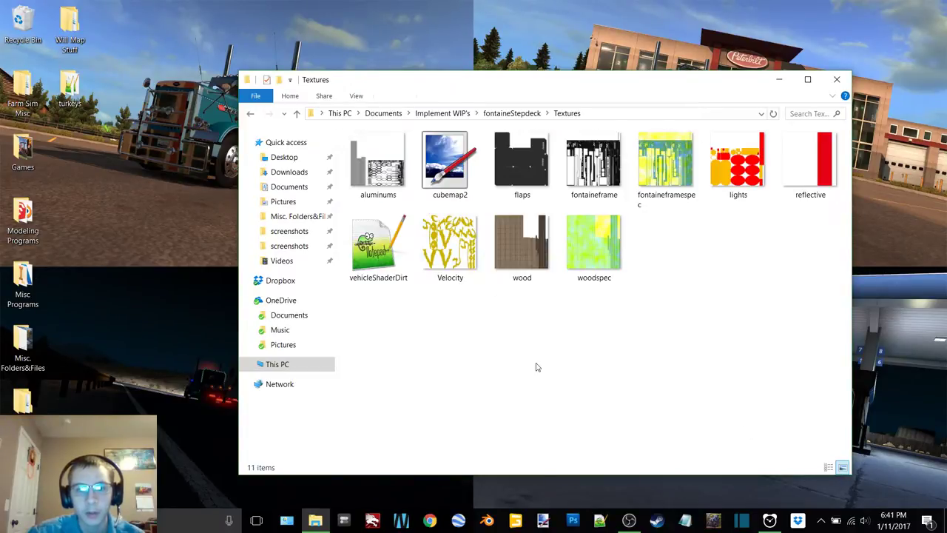
left_click(250, 113)
Open fontaine.i3d in Notepad++ and prefix the Velocity.png filename with "Textures/".
right_click(403, 179)
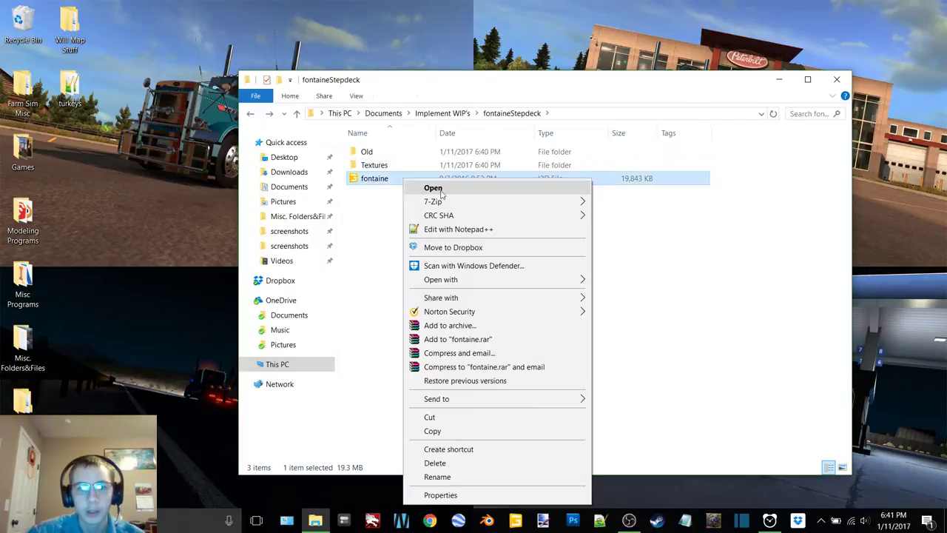
left_click(488, 233)
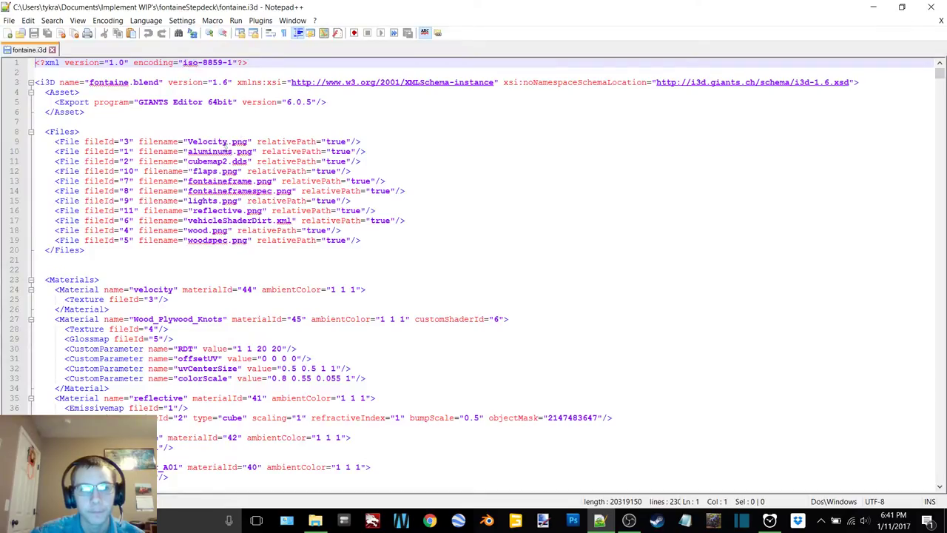
left_click(188, 142)
type("V")
type("Textures/")
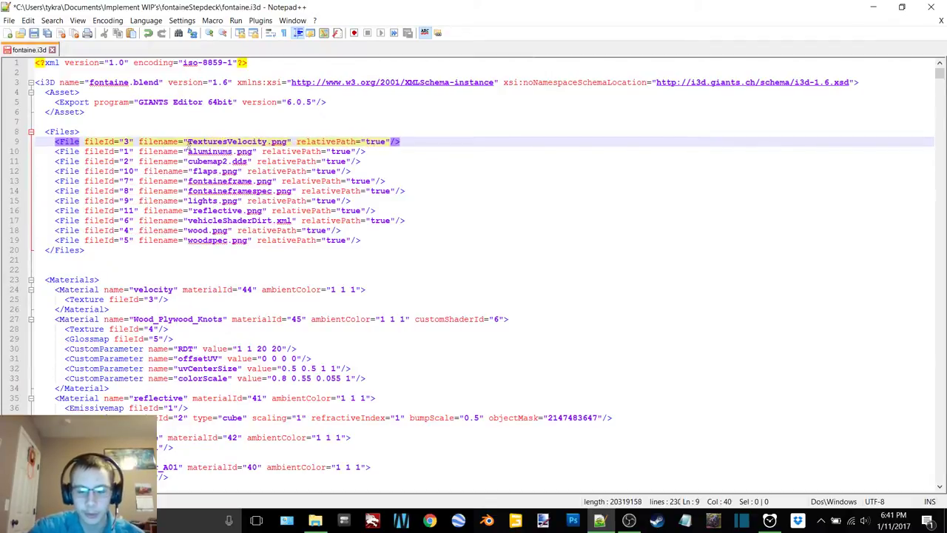
Copy the "Textures/" prefix onto the aluminums.png, cubemap2.dds, flaps.png and fontaineframe.png filenames.
left_click_drag(231, 142, 188, 142)
key("ctrl+c")
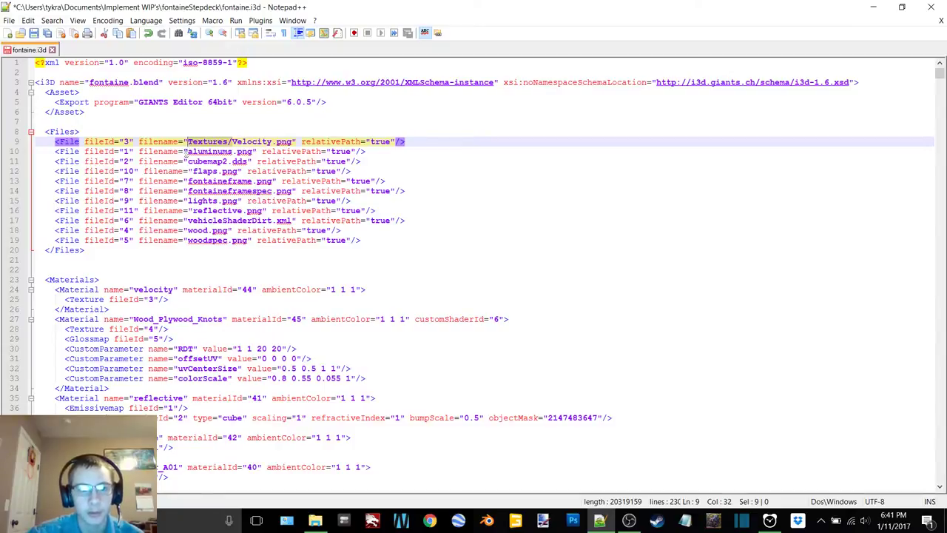
left_click(187, 151)
key("ctrl+v")
left_click(189, 161)
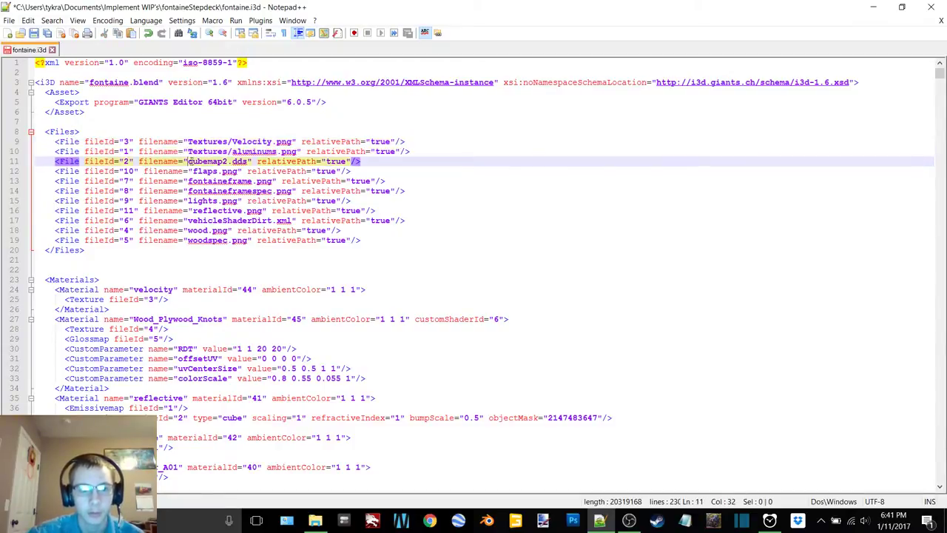
key("ctrl+v")
left_click(192, 171)
key("ctrl+v")
left_click(189, 181)
key("ctrl+v")
Add the "Textures/" prefix to the fontaineframespec, lights, reflective, vehicleShaderDirt, wood and woodspec filenames.
left_click(189, 191)
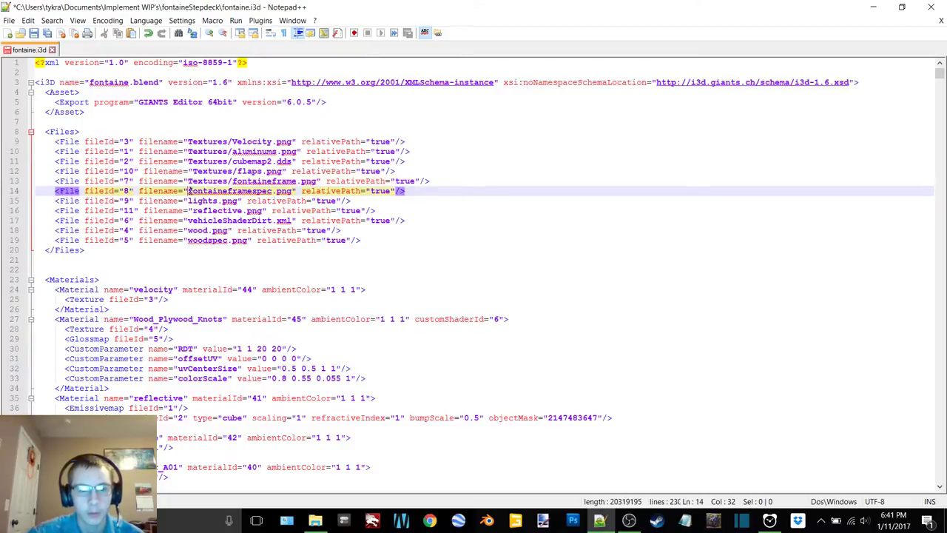
key("ctrl+v")
left_click(188, 200)
key("ctrl+v")
left_click(193, 210)
key("ctrl+v")
left_click(189, 220)
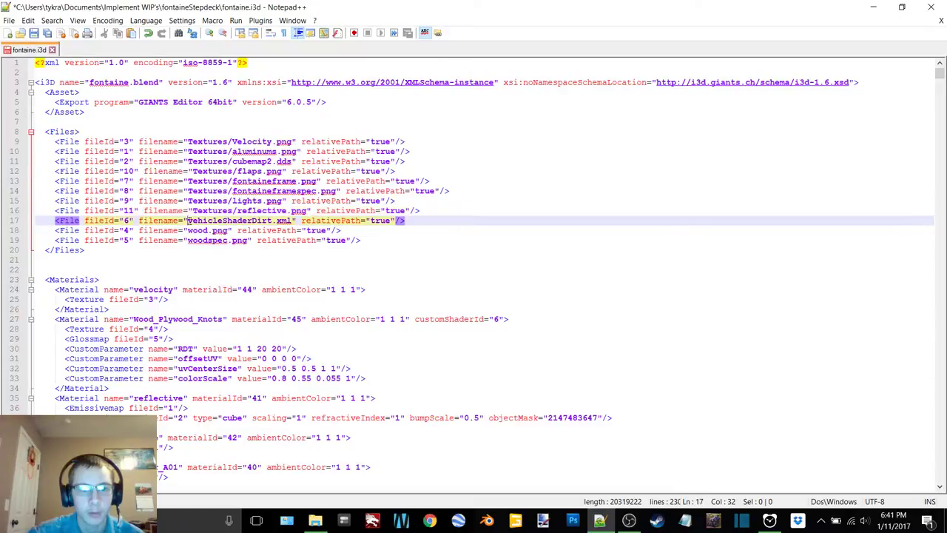
key("ctrl+v")
left_click(189, 230)
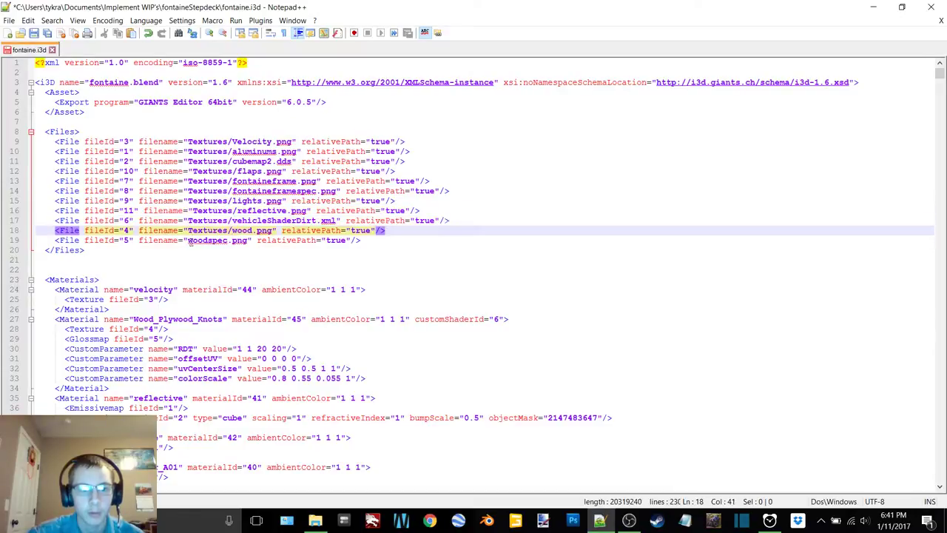
key("ctrl+v")
left_click(189, 241)
key("ctrl+v")
Change the file extension to dds for the Velocity, aluminums, flaps and fontaineframe entries.
double_click(284, 141)
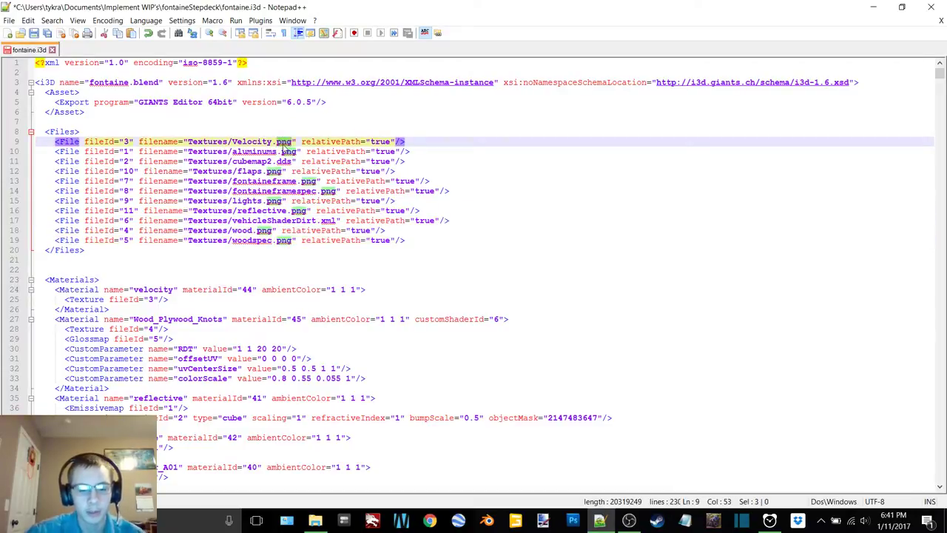
type("dds")
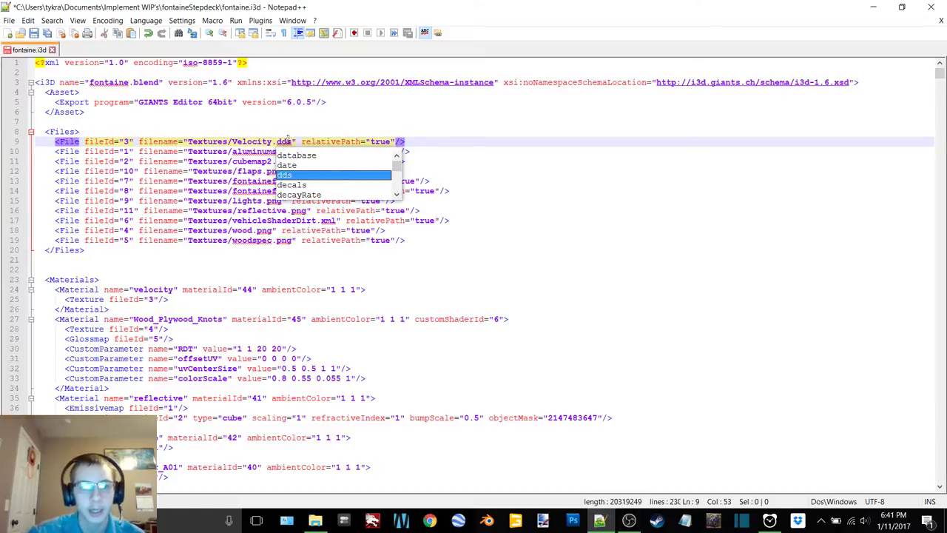
double_click(285, 141)
key("ctrl+c")
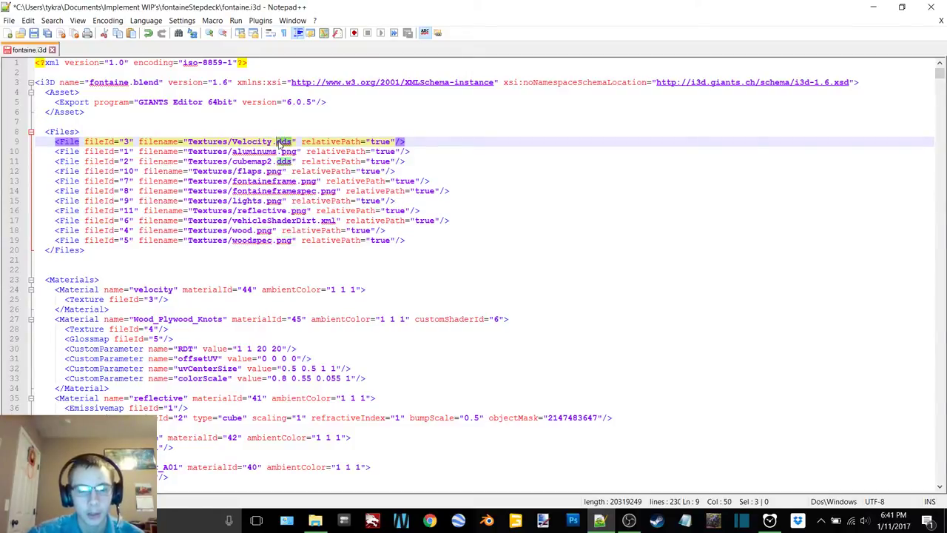
double_click(284, 151)
key("ctrl+v")
double_click(275, 171)
key("ctrl+v")
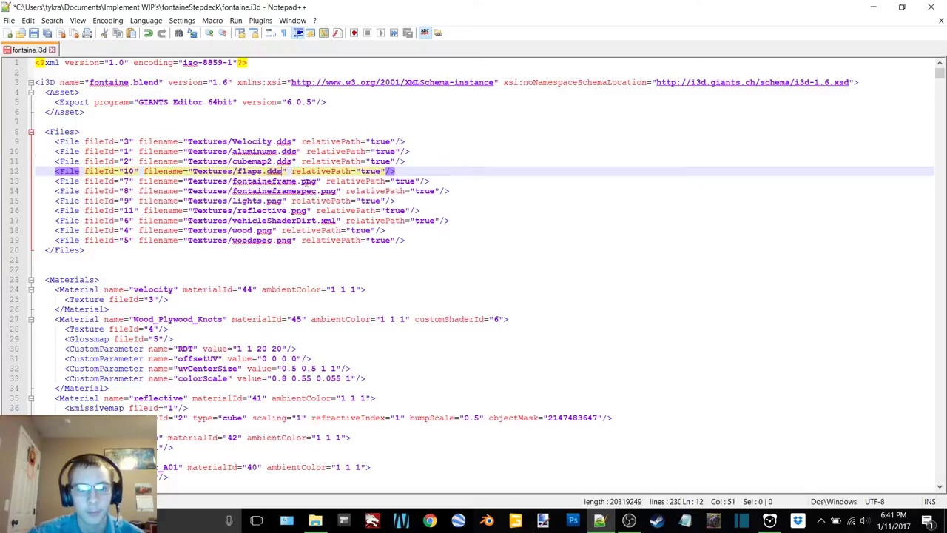
double_click(307, 182)
key("ctrl+v")
Change the extension to dds for the fontaineframespec, lights, reflective, wood and woodspec entries, save fontaine.i3d and return to File Explorer.
double_click(327, 190)
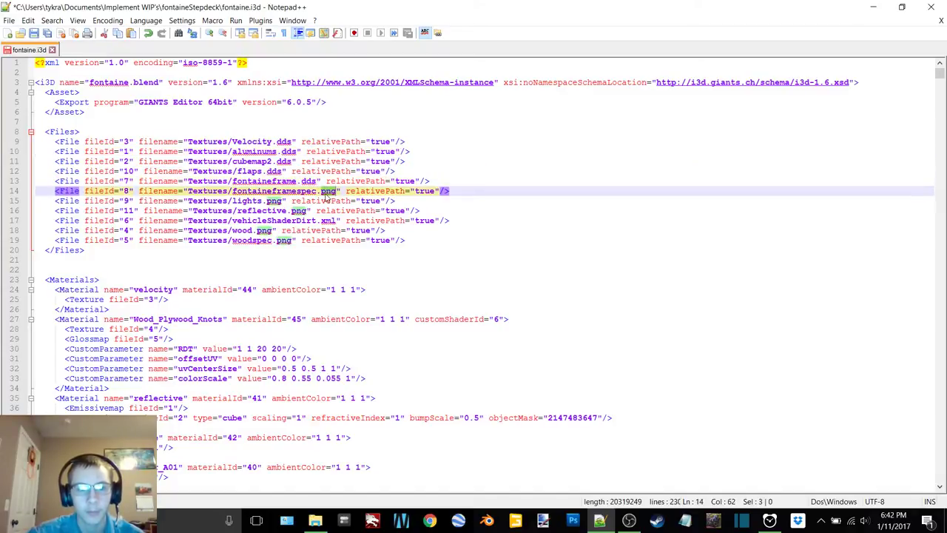
key("ctrl+v")
double_click(274, 200)
key("ctrl+v")
double_click(299, 210)
key("ctrl+v")
double_click(264, 230)
key("ctrl+v")
double_click(284, 240)
key("ctrl+v")
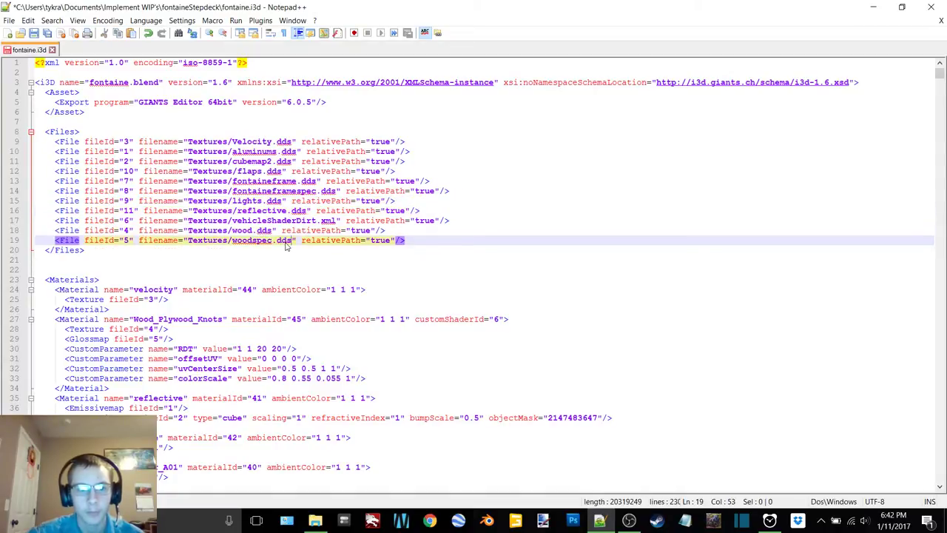
left_click(34, 34)
left_click(873, 7)
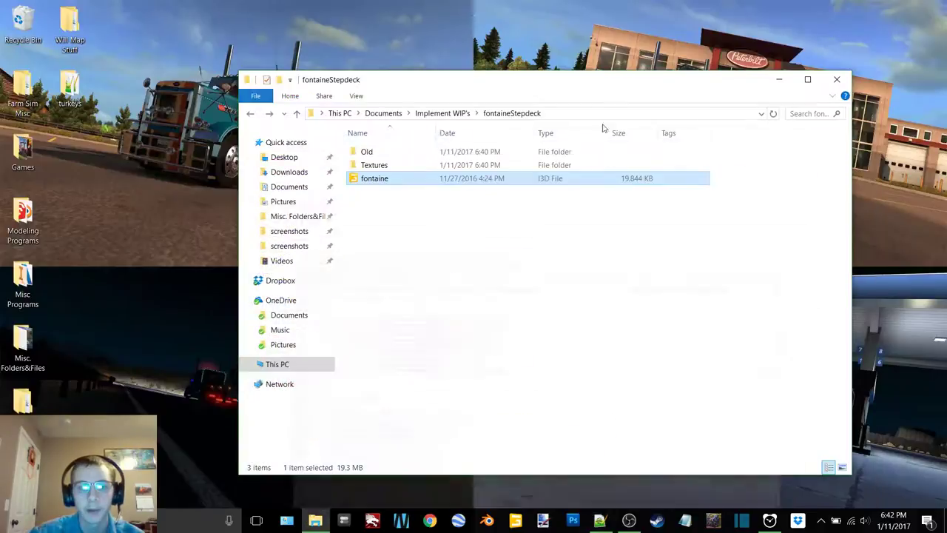
double_click(392, 164)
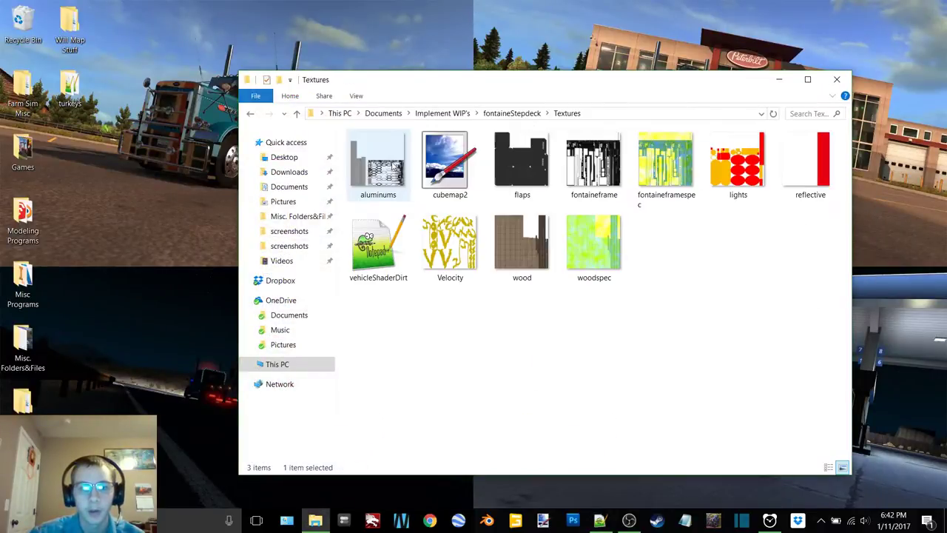
left_click(388, 173)
left_click(591, 244, "shift")
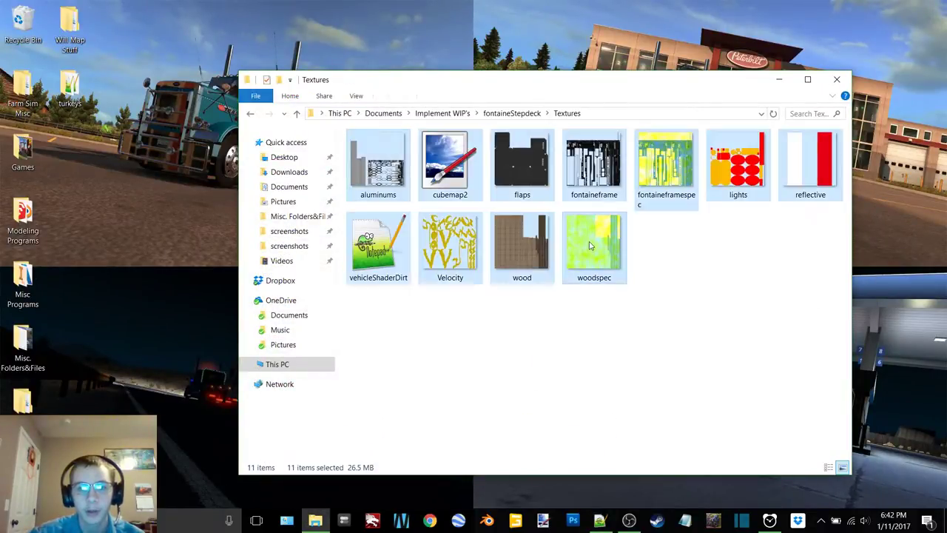
left_click(378, 244, "ctrl")
left_click(444, 163, "ctrl")
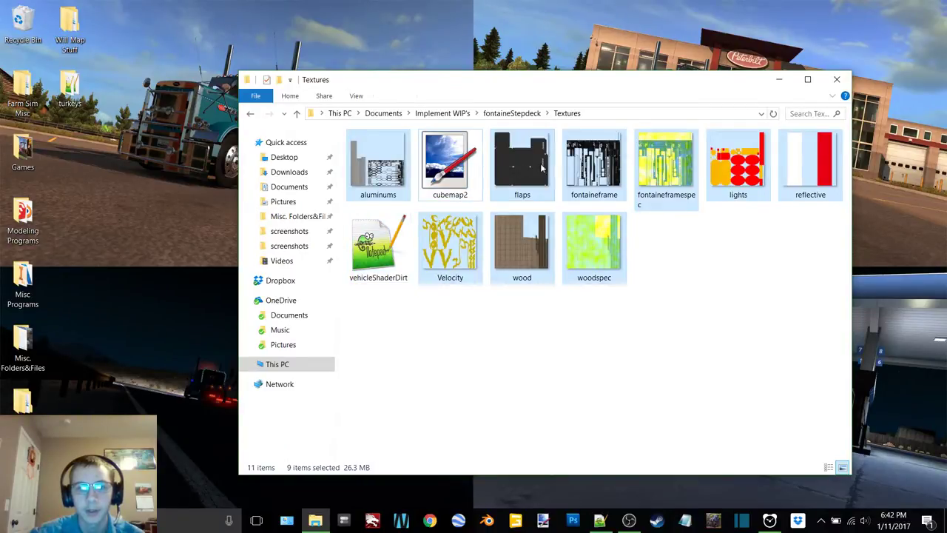
right_click(528, 170)
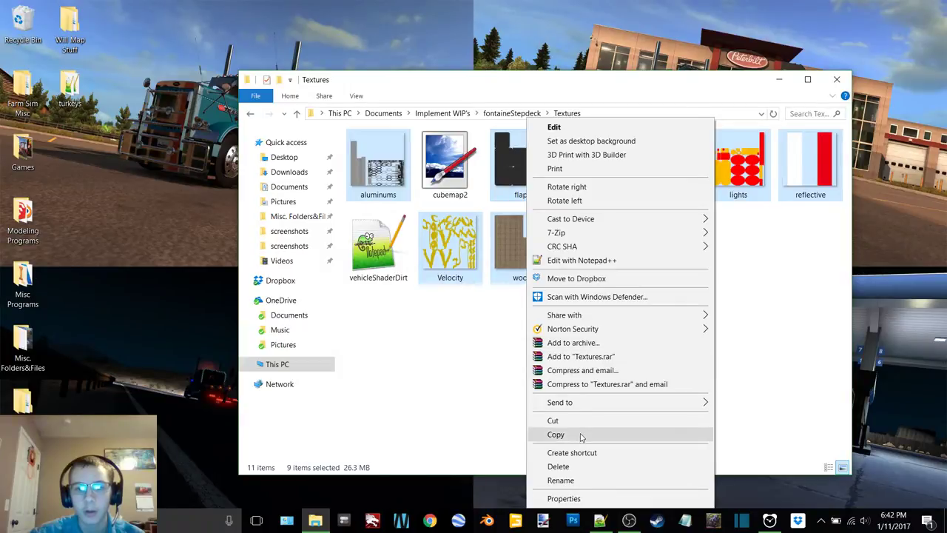
mouse_move(581, 406)
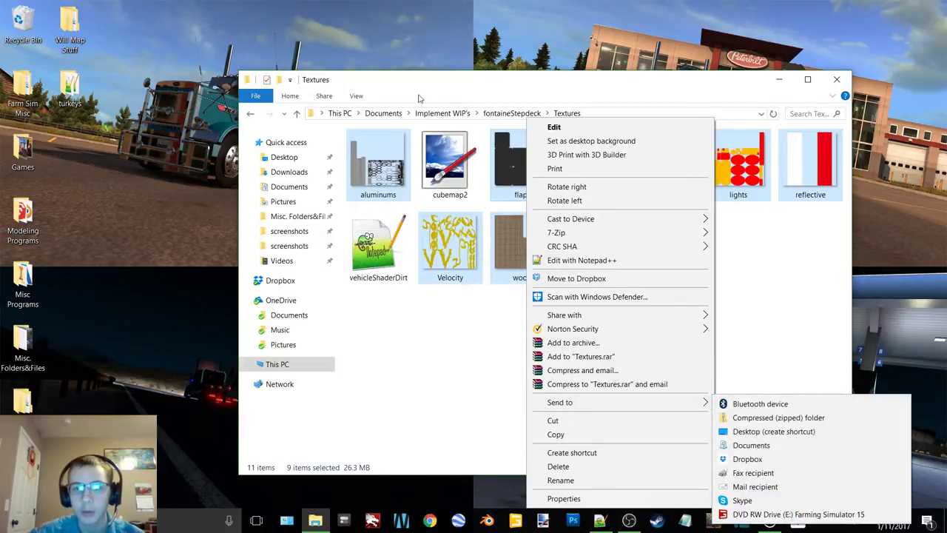
left_click(445, 338)
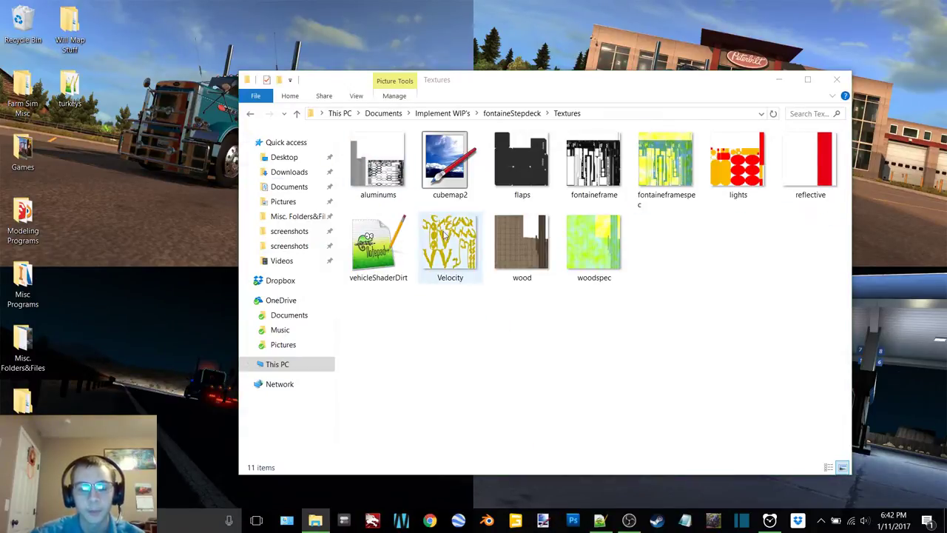
Switch to paint.net and browse for images to open in the Textures folder of fontaineStepdeck under Implement WIP's.
left_click(543, 520)
left_click(629, 520)
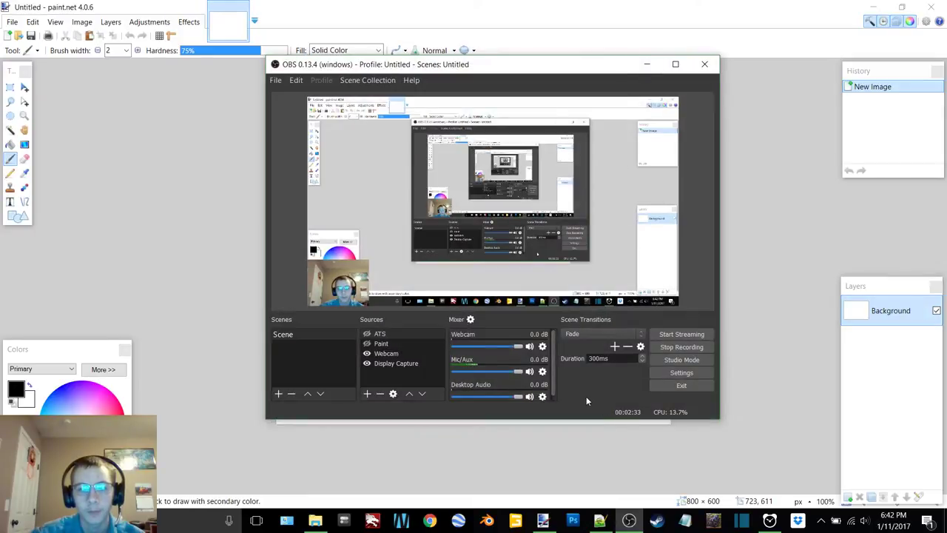
left_click(646, 64)
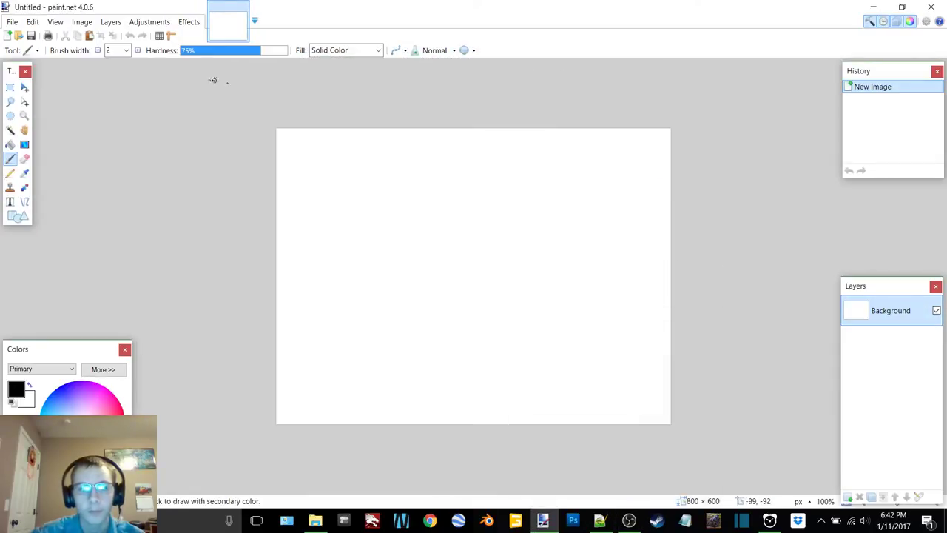
left_click(13, 24)
left_click(31, 48)
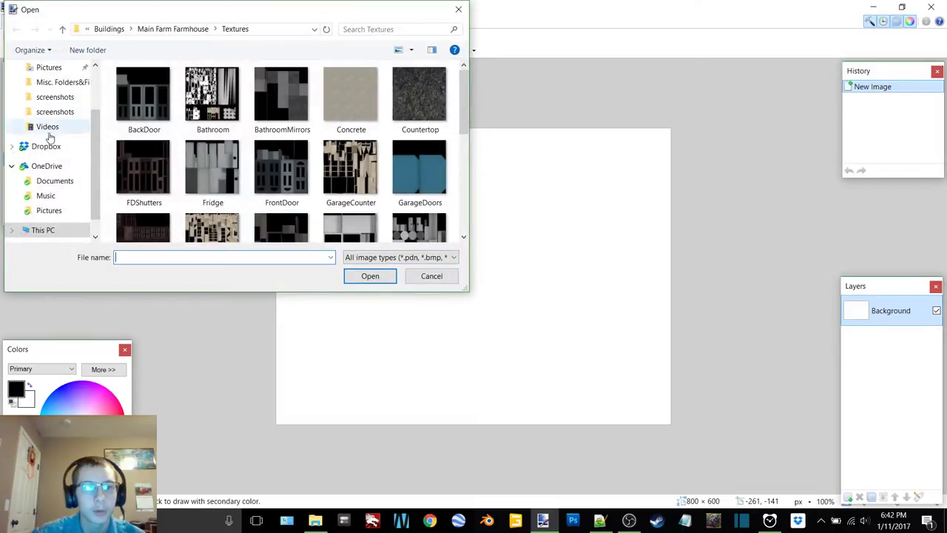
scroll(60, 172, "up", 5)
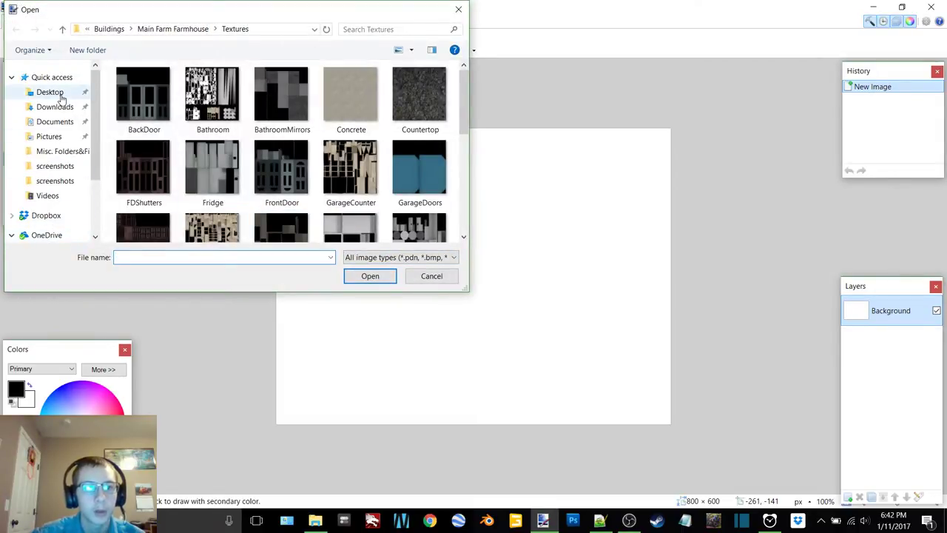
left_click(49, 91)
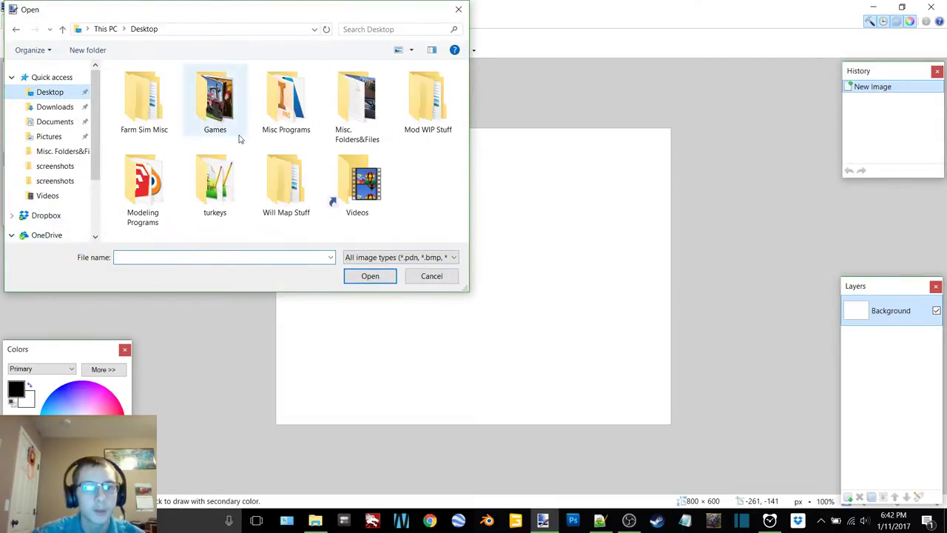
double_click(421, 111)
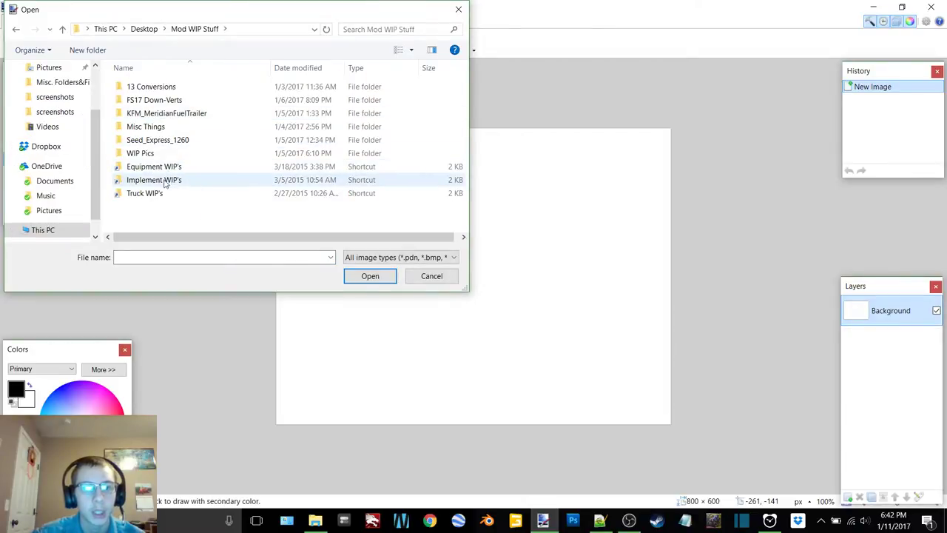
double_click(154, 180)
double_click(169, 180)
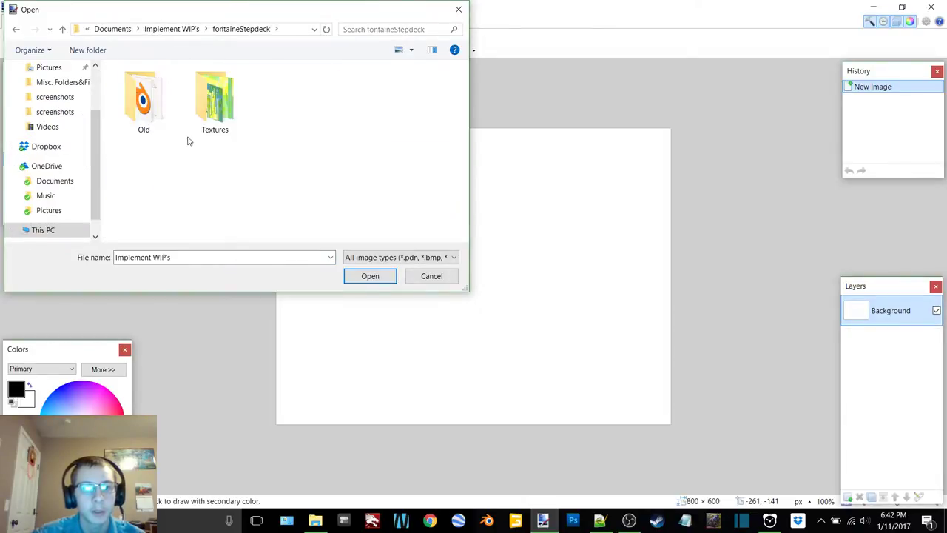
double_click(214, 102)
Limit the file list to PNG images and open all the PNG textures in the folder together.
left_click(147, 123)
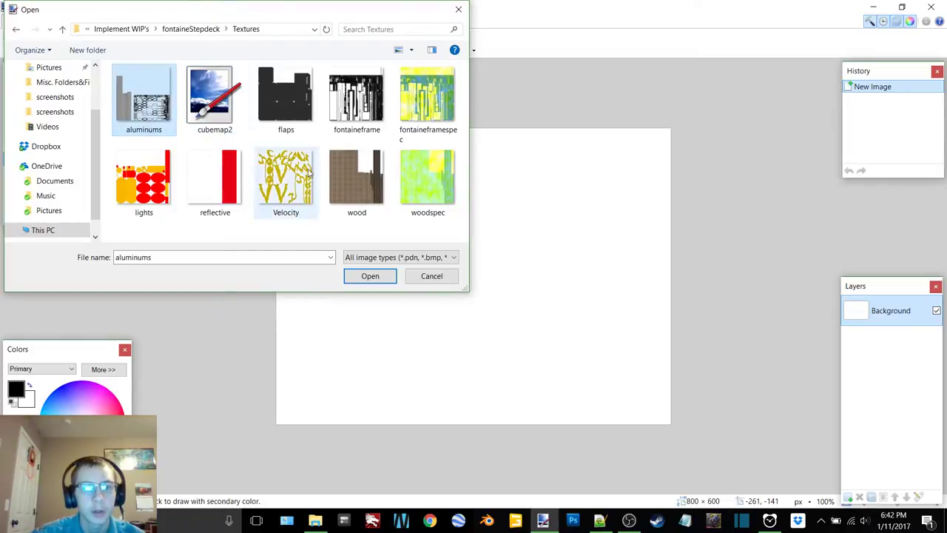
left_click(409, 181, "shift")
left_click(186, 94, "ctrl")
left_click(396, 257)
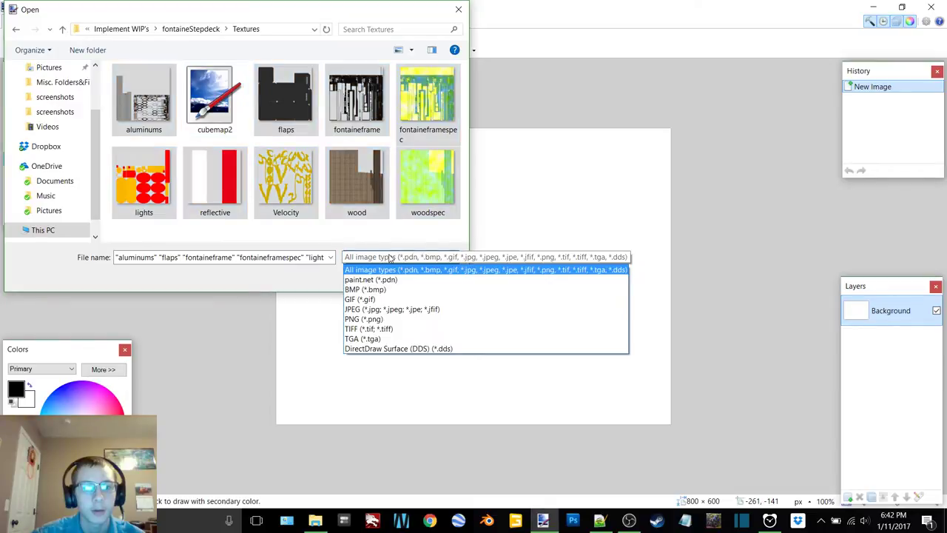
left_click(366, 319)
left_click_drag(128, 227, 453, 67)
left_click(367, 279)
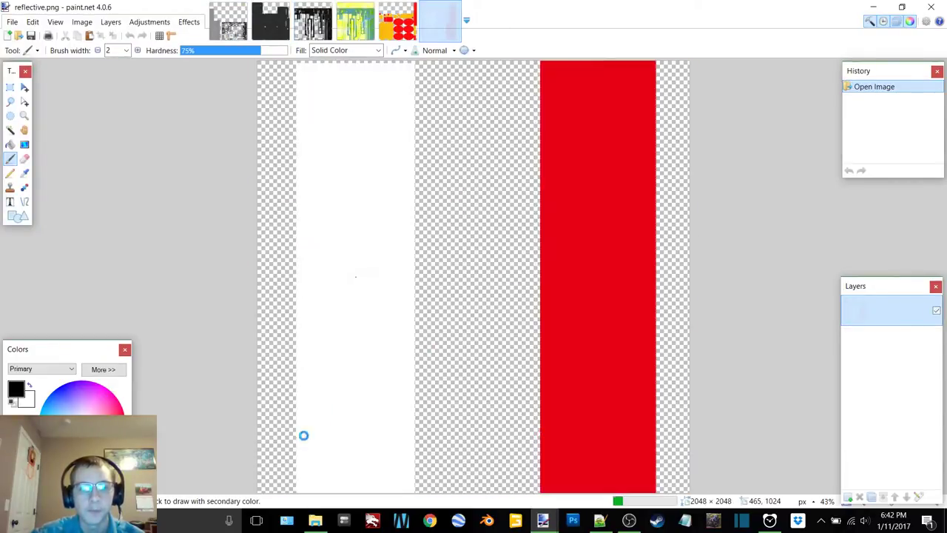
In File Explorer, select every texture in the Textures folder except cubemap2 and vehicleShaderDirt.
left_click(316, 520)
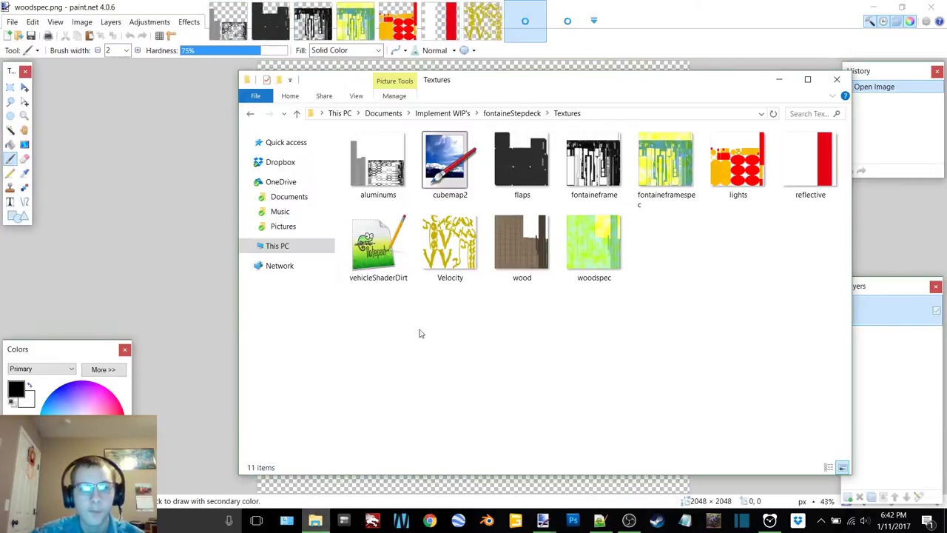
mouse_move(370, 330)
left_mouse_down()
mouse_move(735, 169)
mouse_move(839, 150)
left_mouse_up()
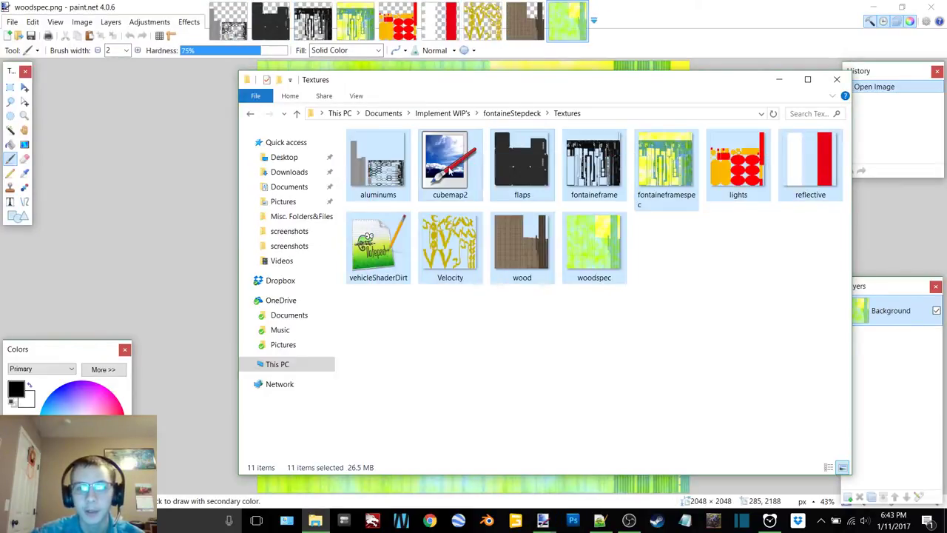
left_click(464, 153, "ctrl")
left_click(392, 248, "ctrl")
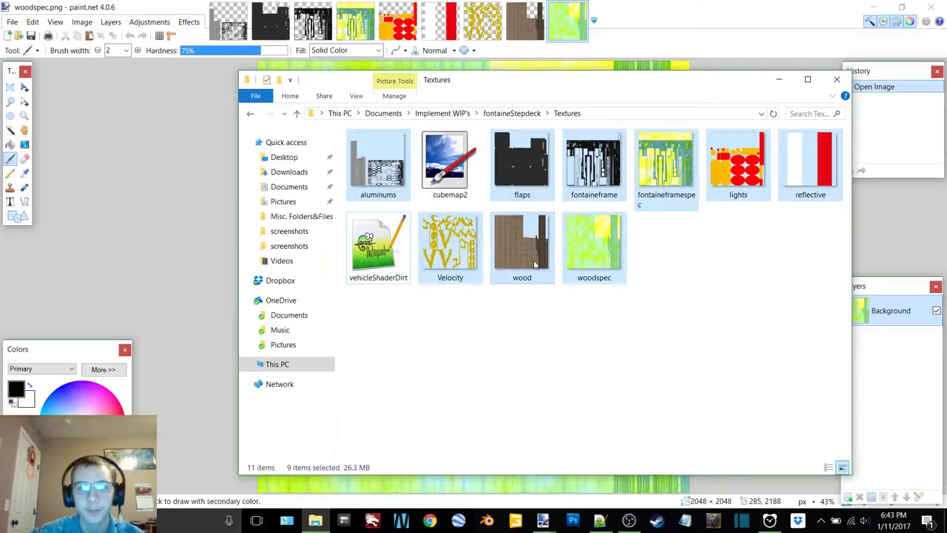
Switch back to paint.net, save woodspec as a DDS file with the DXT3 (Explicit Alpha) setting and close the image.
left_click(140, 7)
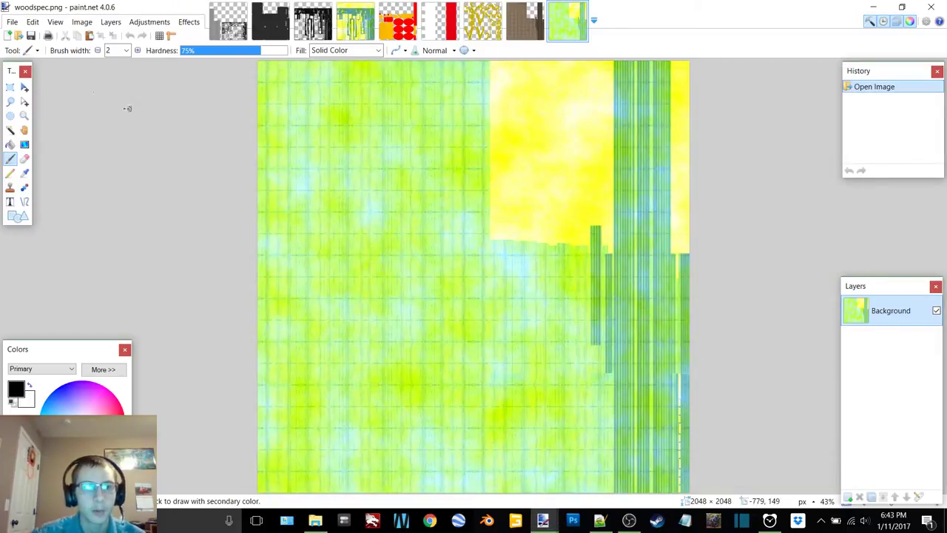
key("ctrl+shift+s")
left_click(279, 245)
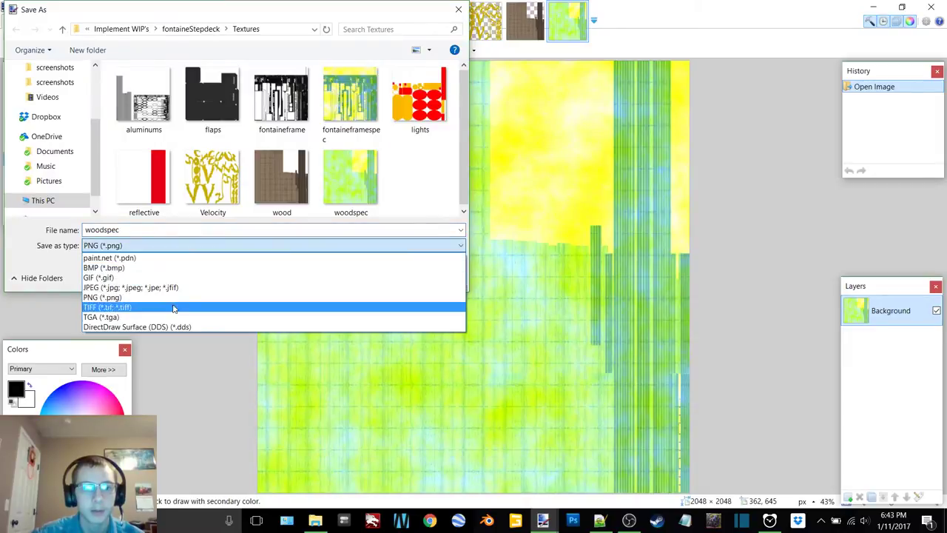
left_click(137, 326)
left_click(368, 275)
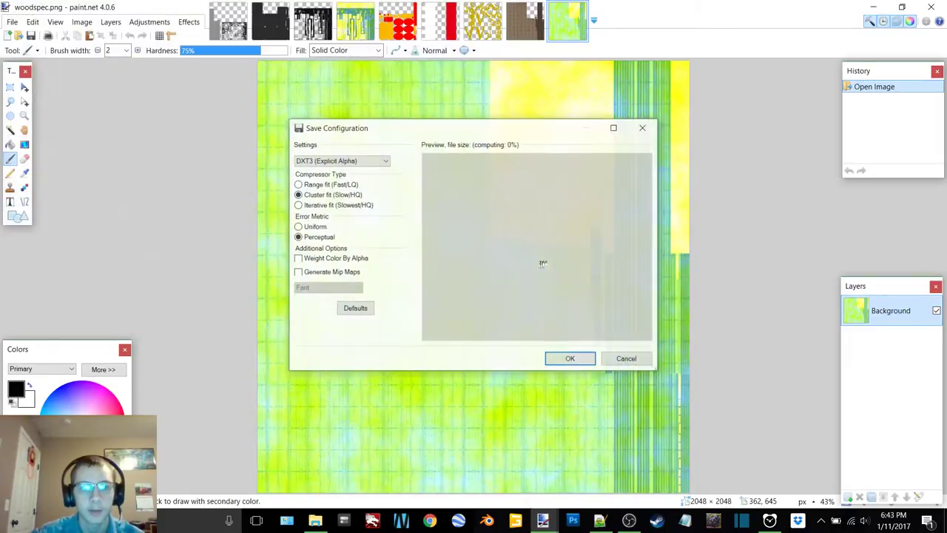
left_click(571, 359)
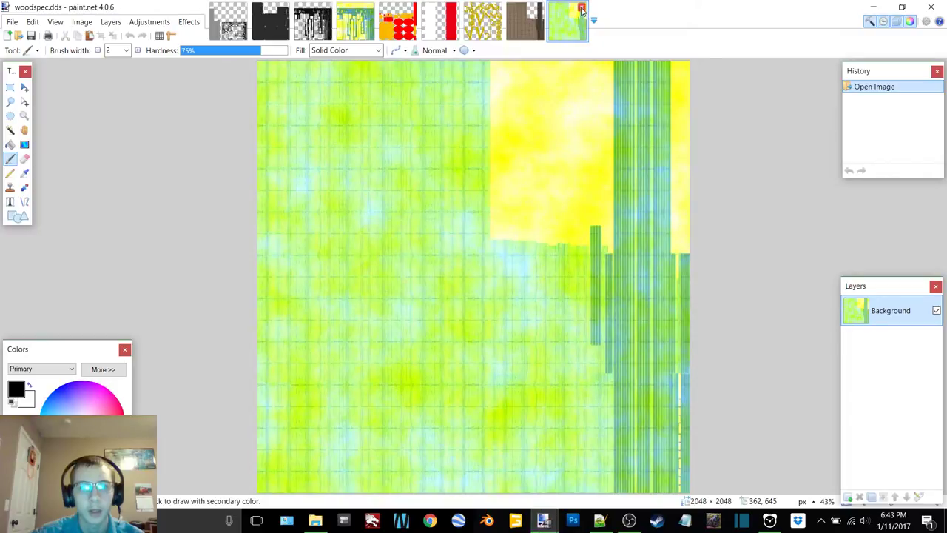
left_click(582, 10)
Save the wood texture as a DDS file in the Textures folder with the preset DXT3 compression and close the image.
key("ctrl+shift+s")
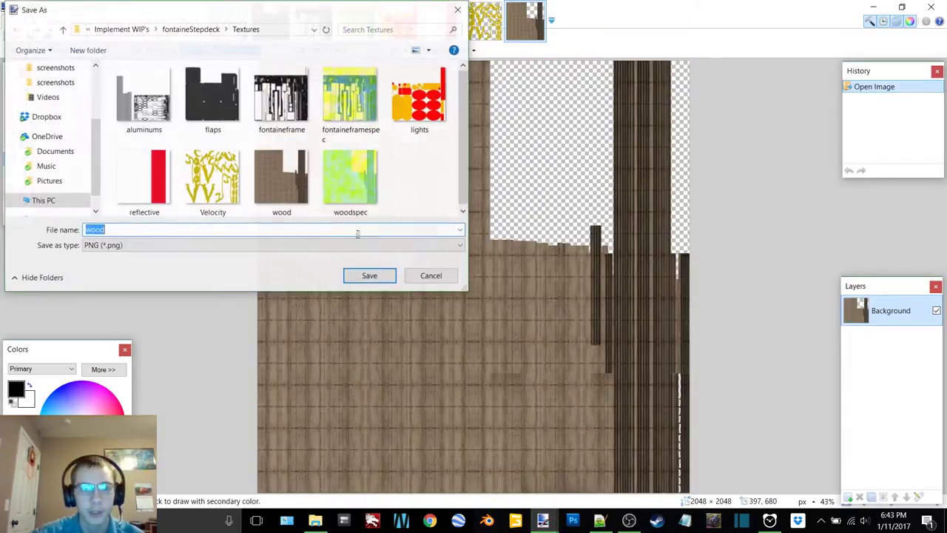
left_click(344, 245)
left_click(206, 329)
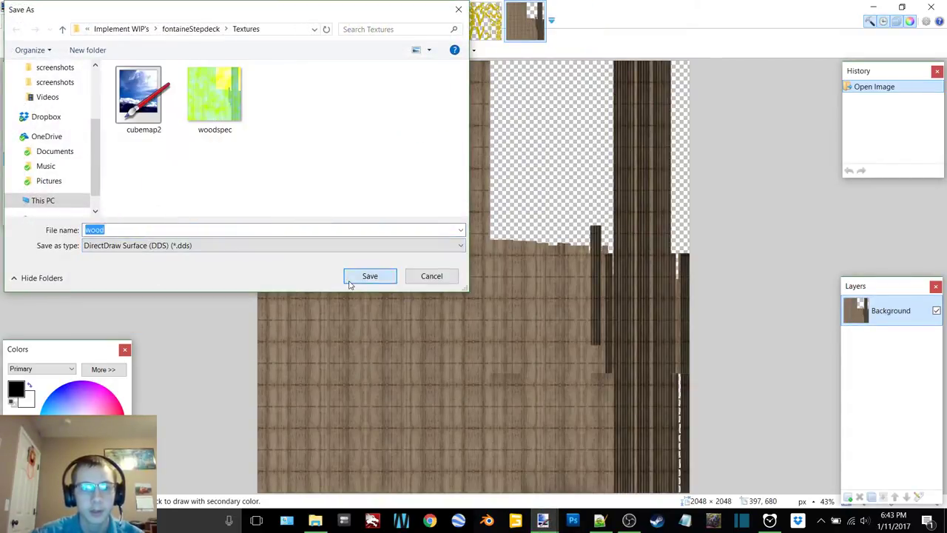
left_click(367, 275)
left_click(571, 359)
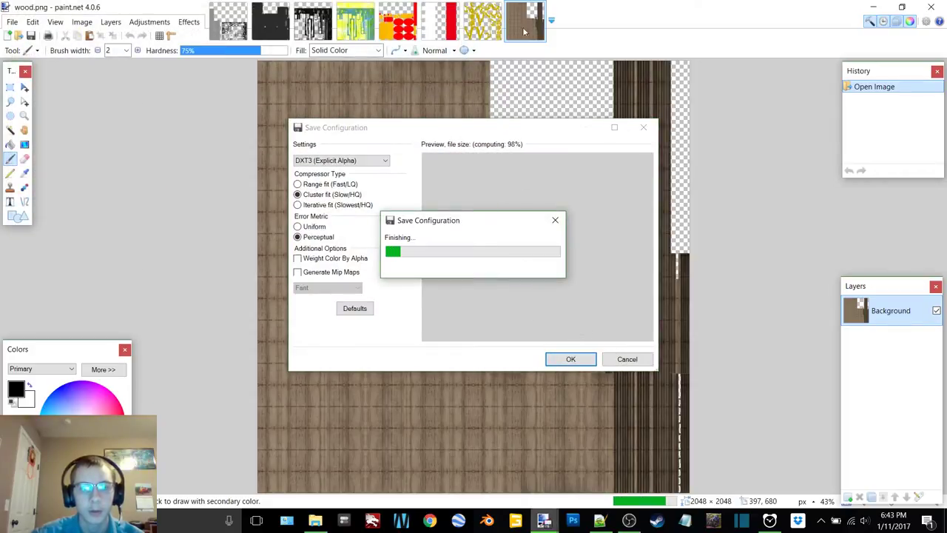
left_click(629, 520)
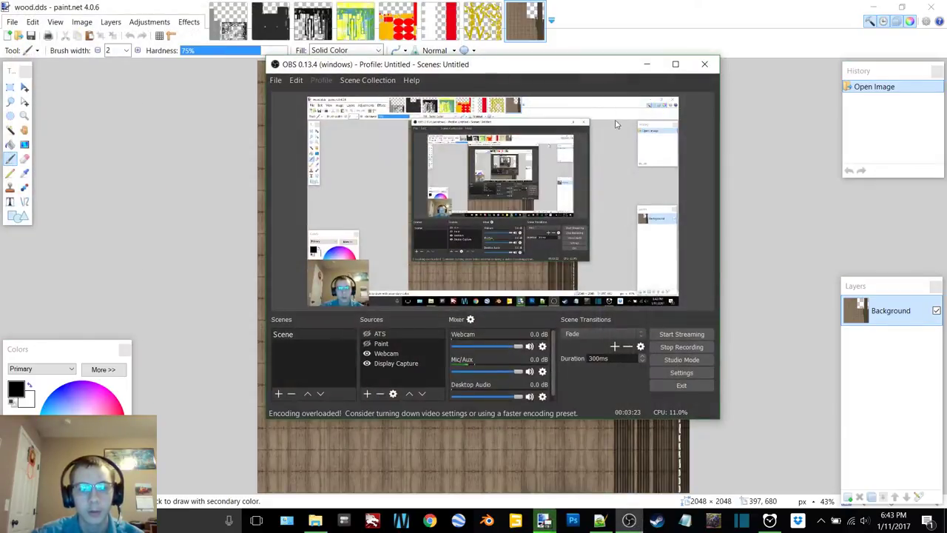
left_click(648, 65)
left_click(537, 8)
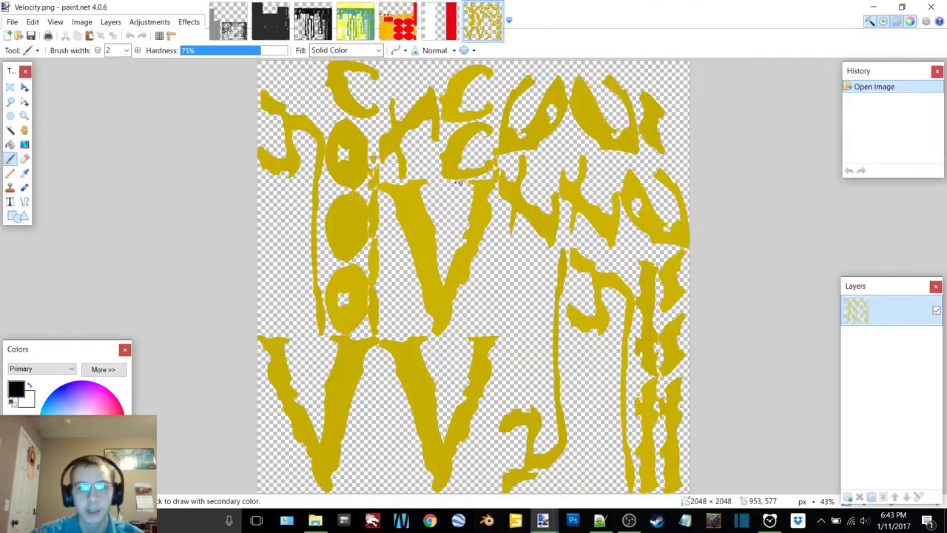
Save the Velocity texture as a DDS file with the preset compression settings and close the image.
key("ctrl+shift+s")
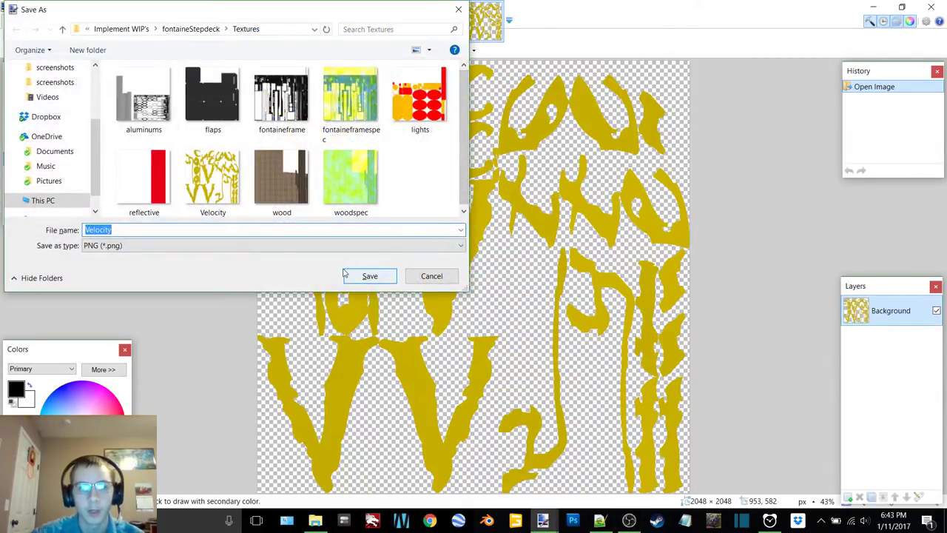
left_click(259, 245)
left_click(222, 327)
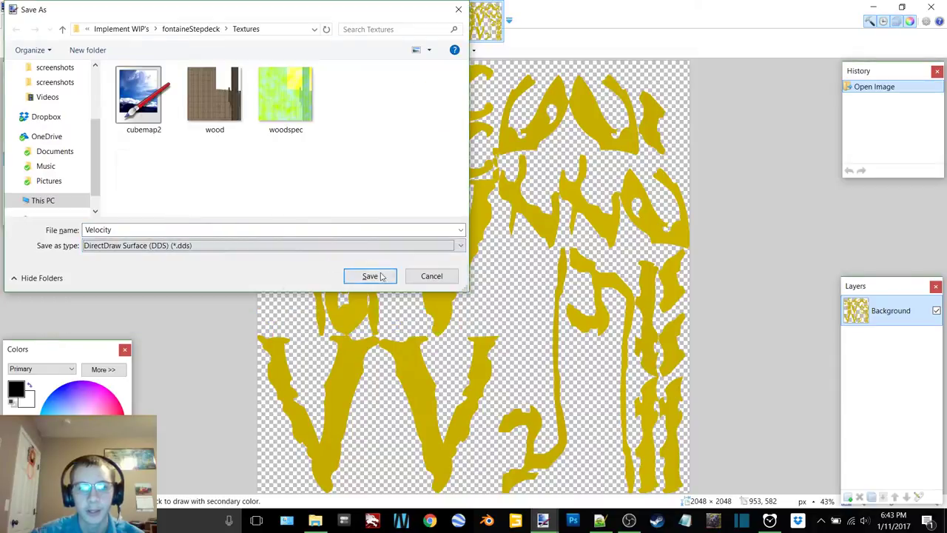
left_click(381, 276)
left_click(567, 358)
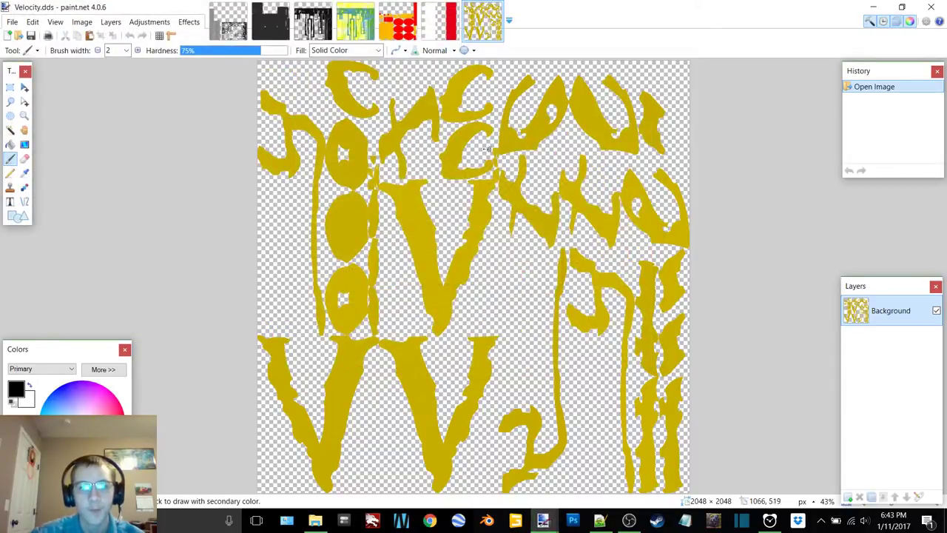
left_click(496, 7)
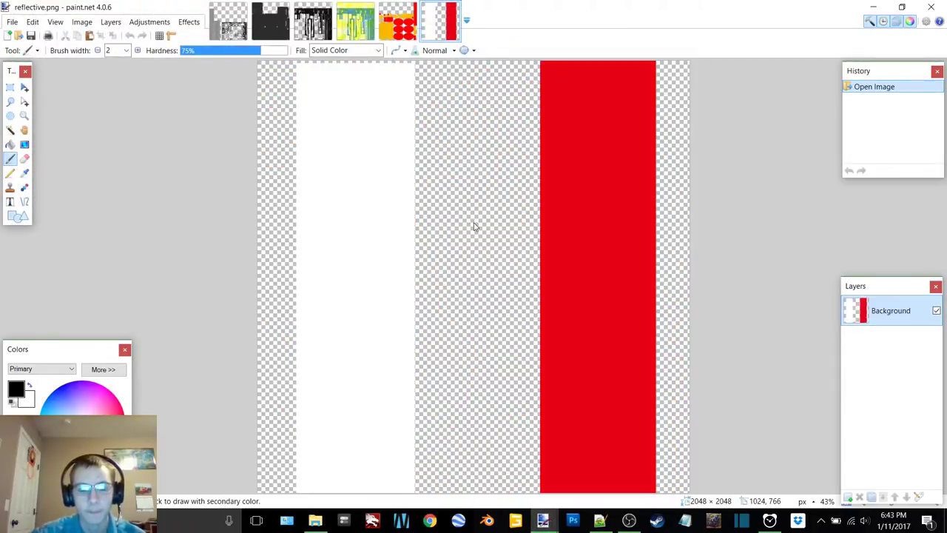
Save the reflective texture as a DDS file with the preset compression settings and close the image.
key("ctrl+shift+s")
left_click(296, 245)
left_click(222, 327)
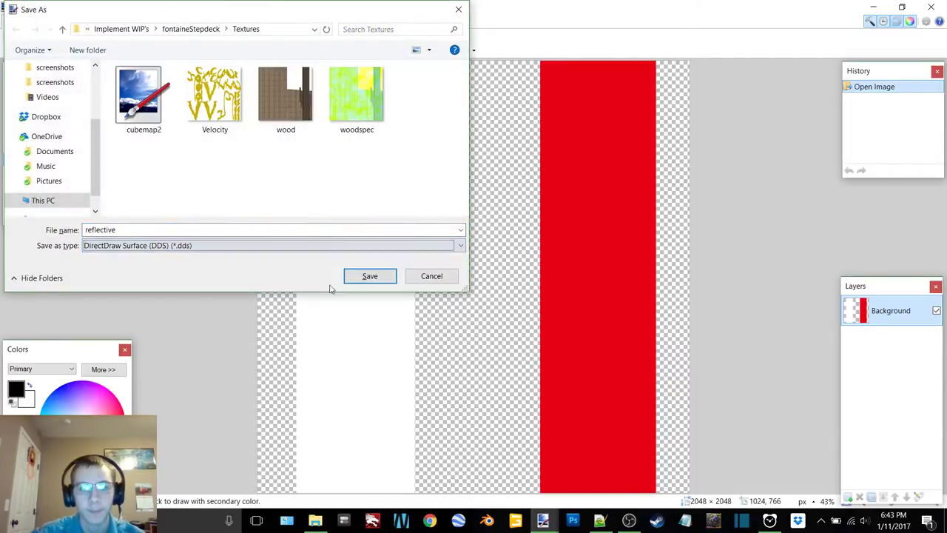
left_click(348, 279)
left_click(565, 358)
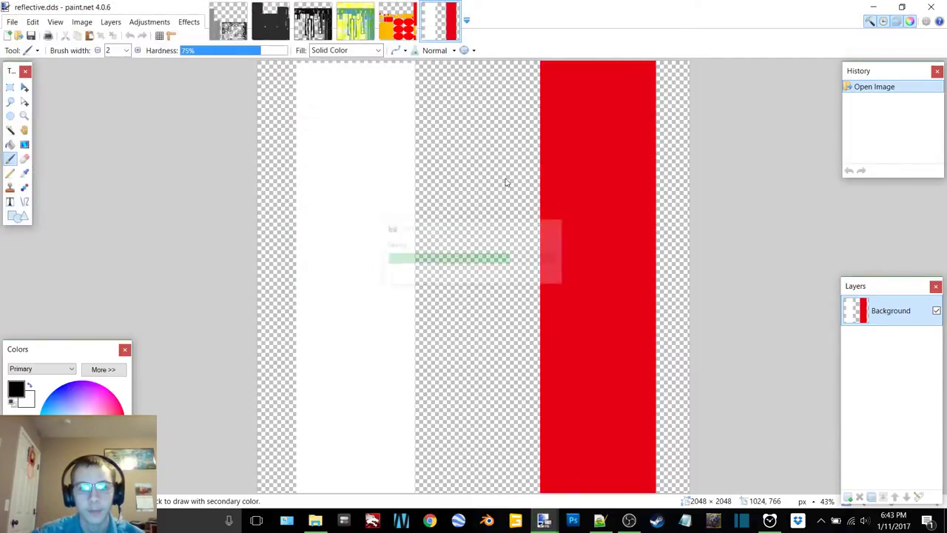
left_click(454, 7)
Save the lights texture as a DDS file with the preset compression settings and close the image.
key("ctrl+shift+s")
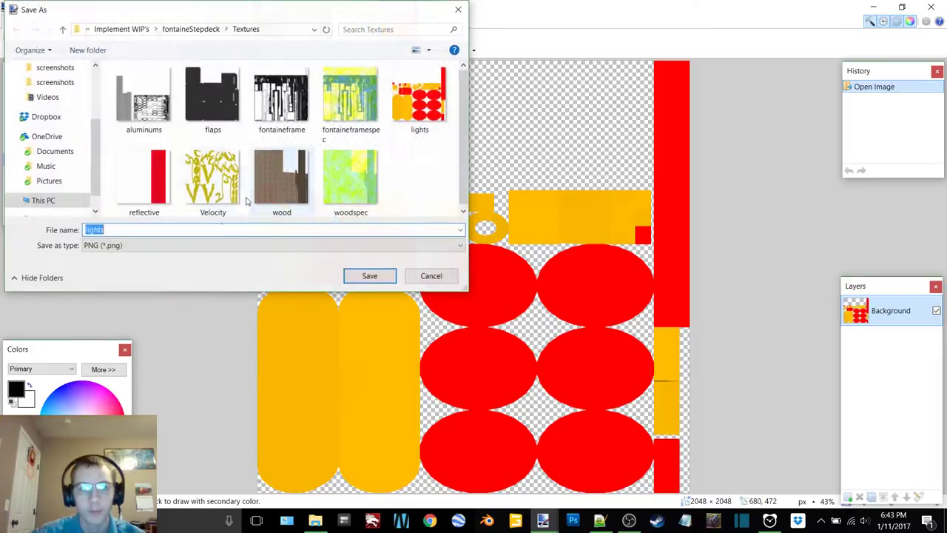
left_click(237, 245)
left_click(222, 328)
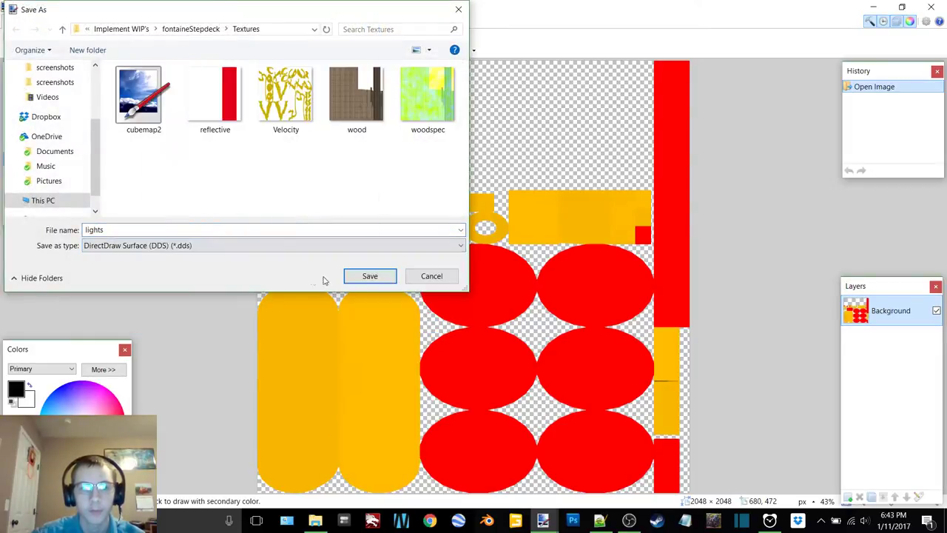
left_click(370, 277)
left_click(567, 357)
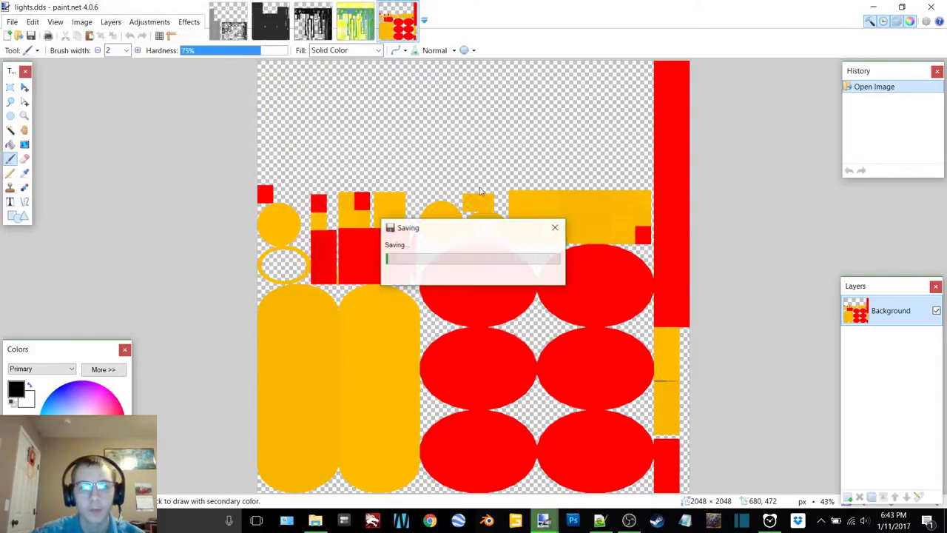
left_click(412, 7)
Save the fontaineframespec texture as a DDS file with DXT3 (Explicit Alpha) compression and close the image.
key("ctrl+shift+s")
left_click(237, 245)
left_click(200, 326)
left_click(368, 274)
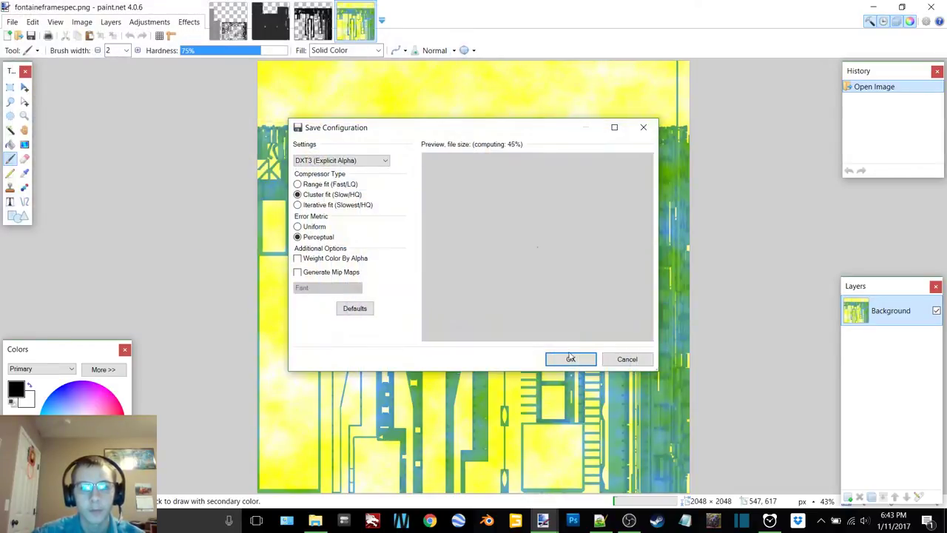
left_click(570, 358)
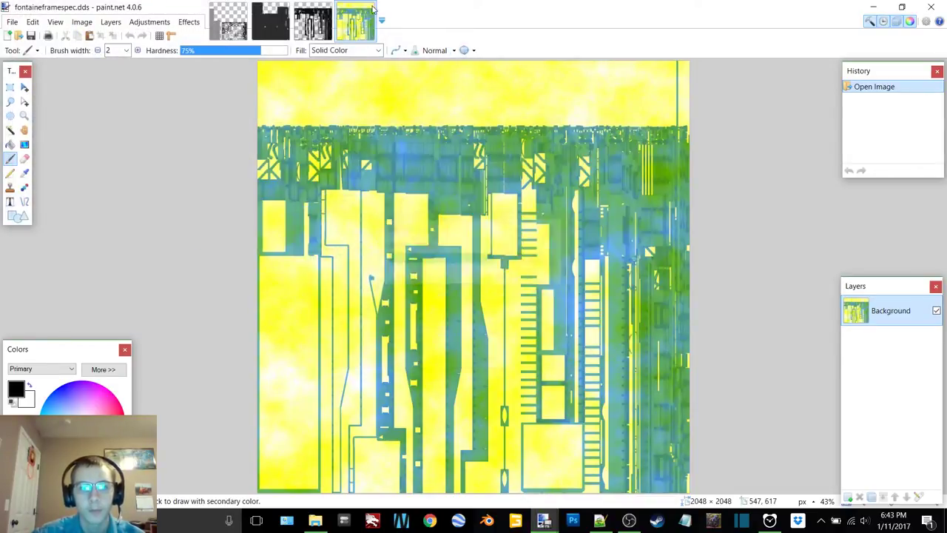
left_click(369, 7)
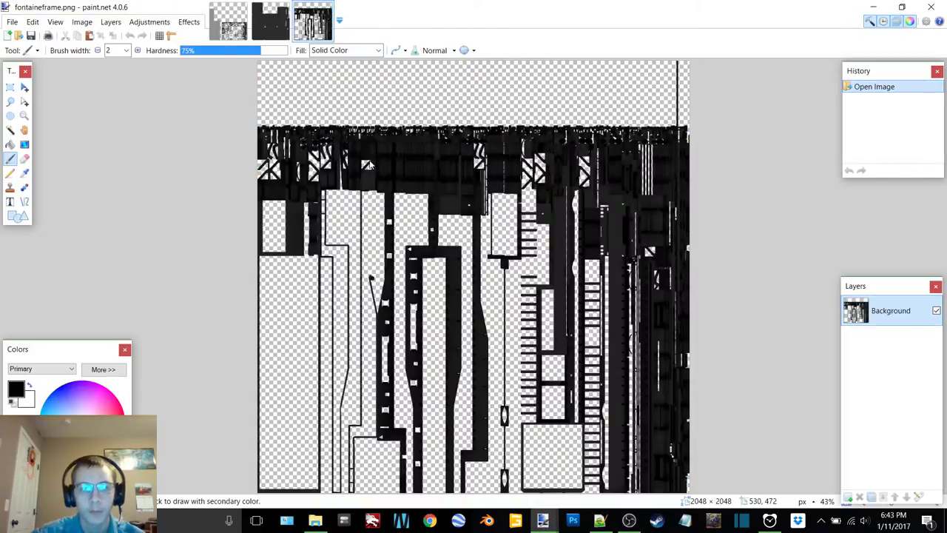
Save the fontaineframe texture as a DDS file with the preset compression settings and close the image.
key("ctrl+shift+s")
left_click(274, 245)
left_click(148, 298)
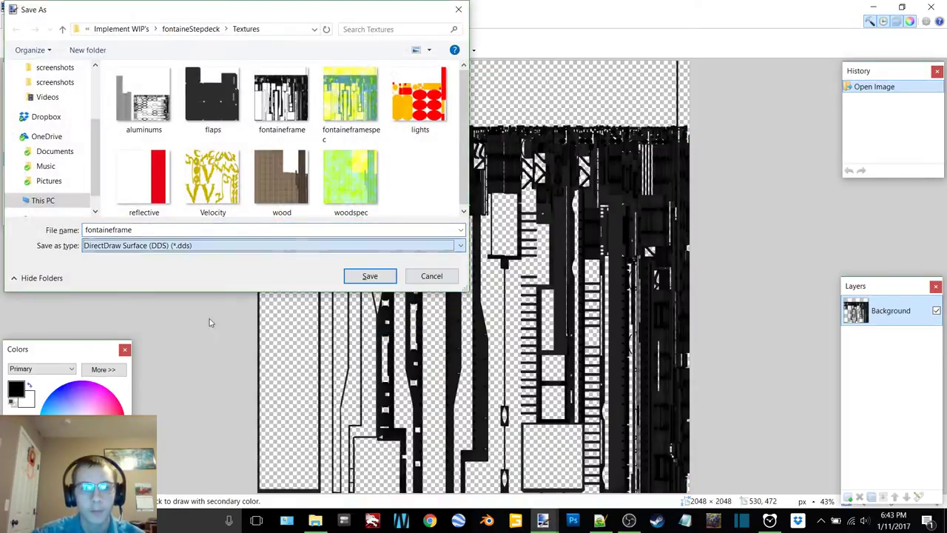
left_click(368, 276)
left_click(566, 360)
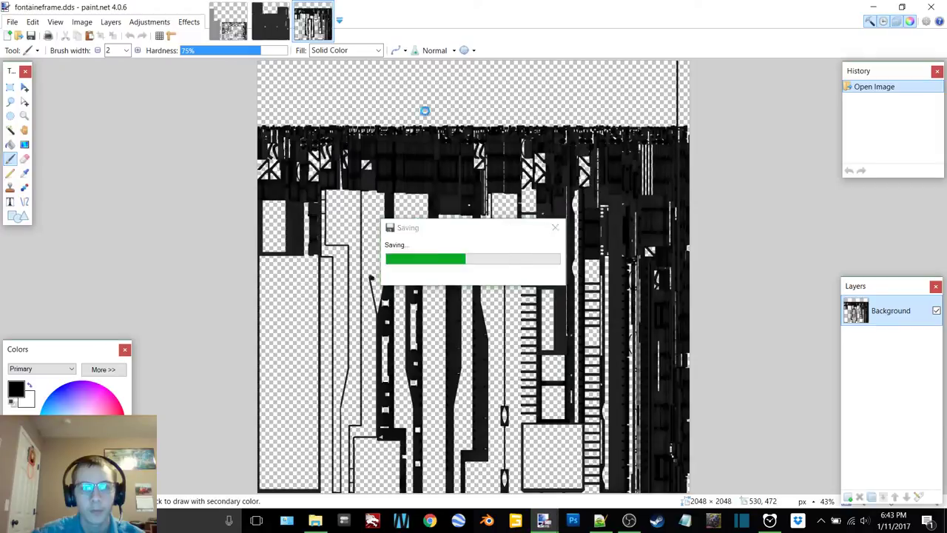
left_click(326, 7)
Save the flaps texture as a DDS file with the preset compression settings and close the image.
key("ctrl+shift+s")
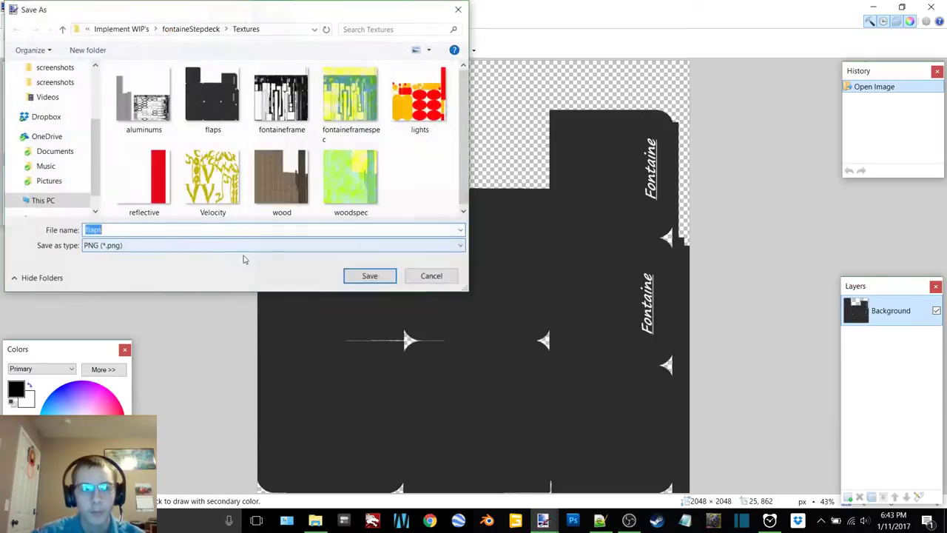
left_click(204, 245)
left_click(190, 326)
left_click(365, 277)
left_click(570, 359)
left_click(285, 9)
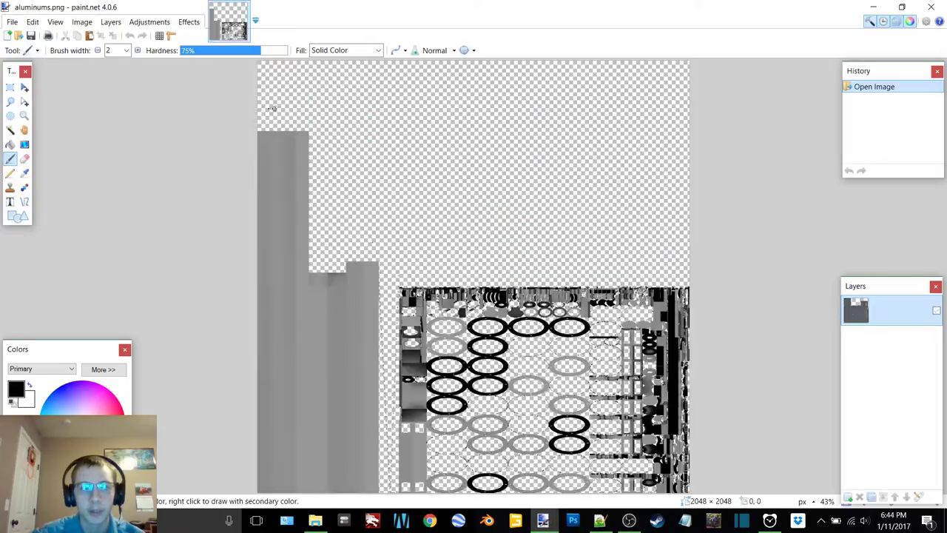
Save the aluminums texture as a DDS file with DXT3 (Explicit Alpha) compression, then close the image and the image editor.
key("ctrl+shift+s")
left_click(177, 245)
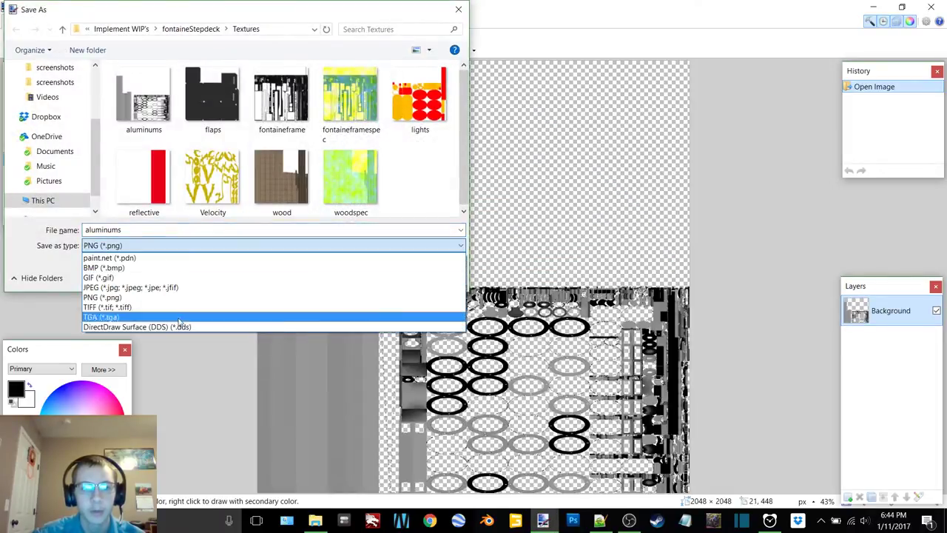
left_click(181, 326)
left_click(385, 277)
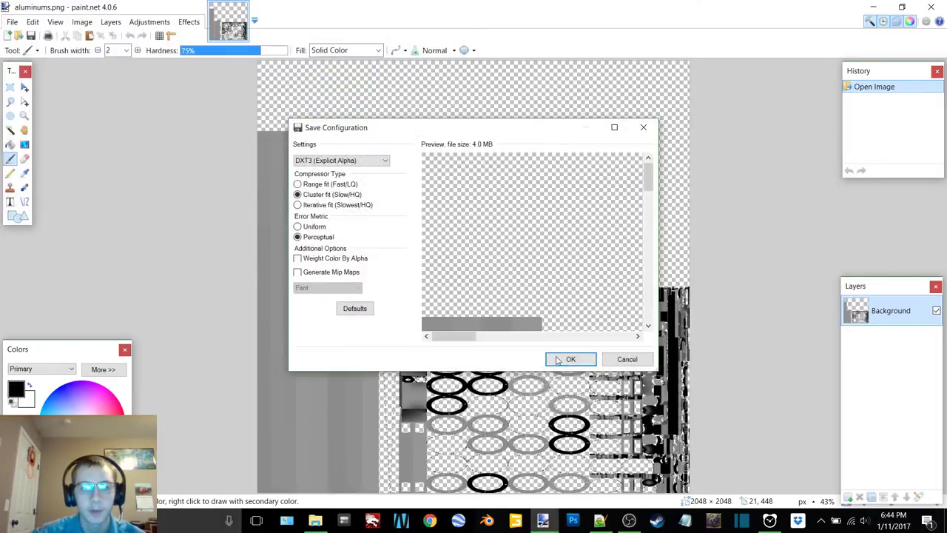
key("Return")
left_click(244, 8)
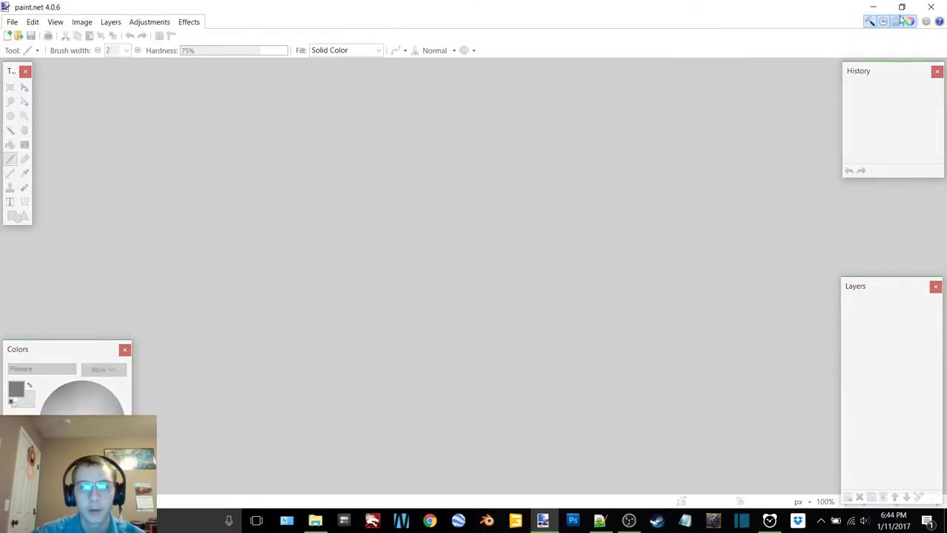
left_click(930, 7)
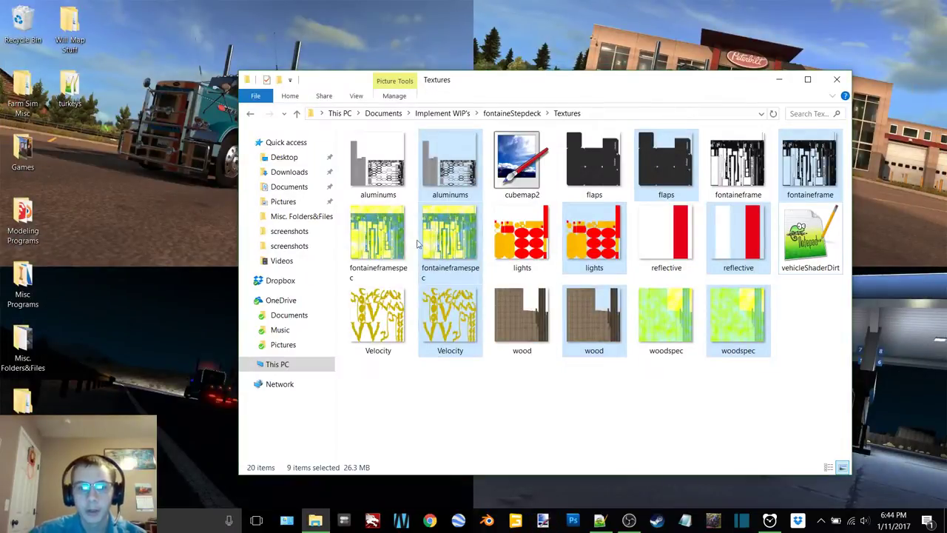
Move the selected PNG textures from the Textures folder into the Old folder and return to the fontaineStepdeck folder.
left_click_drag(443, 184, 287, 144)
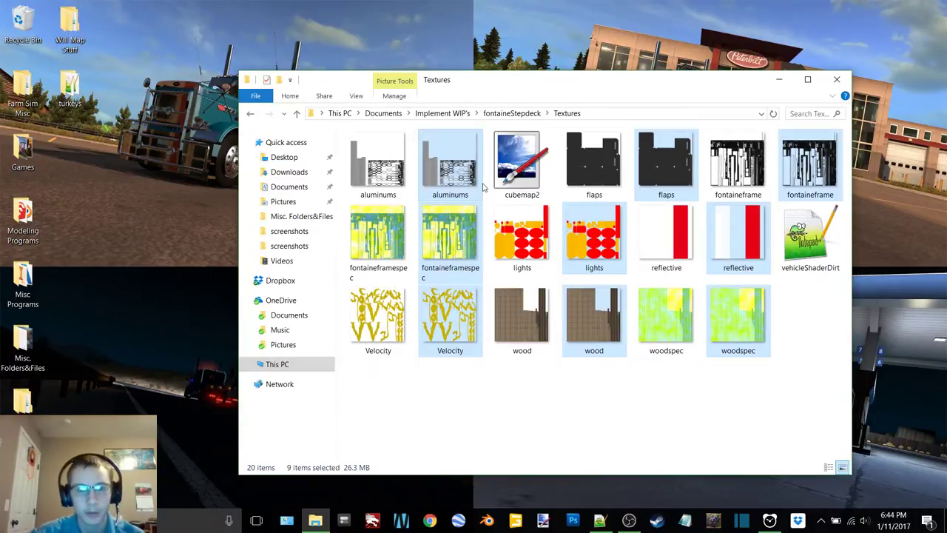
left_click(250, 113)
double_click(392, 152)
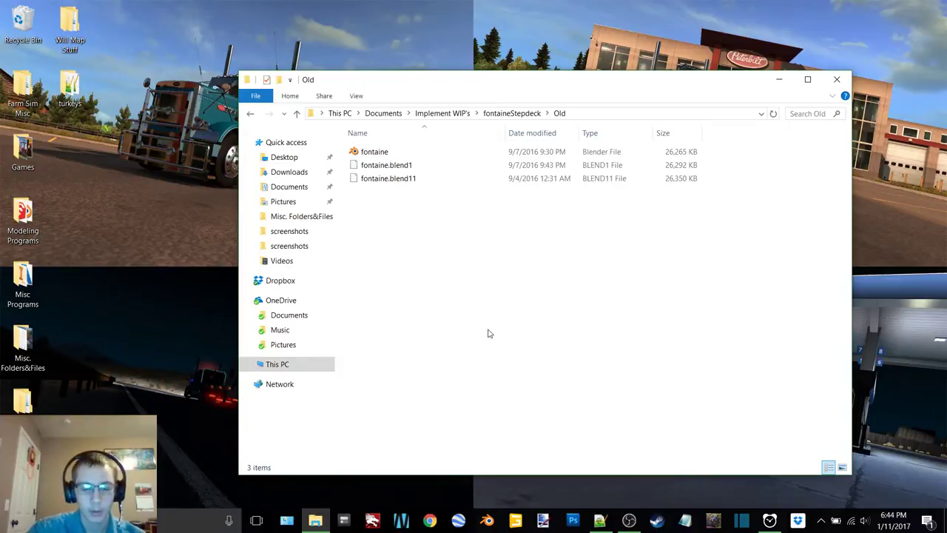
key("ctrl+v")
left_click(628, 520)
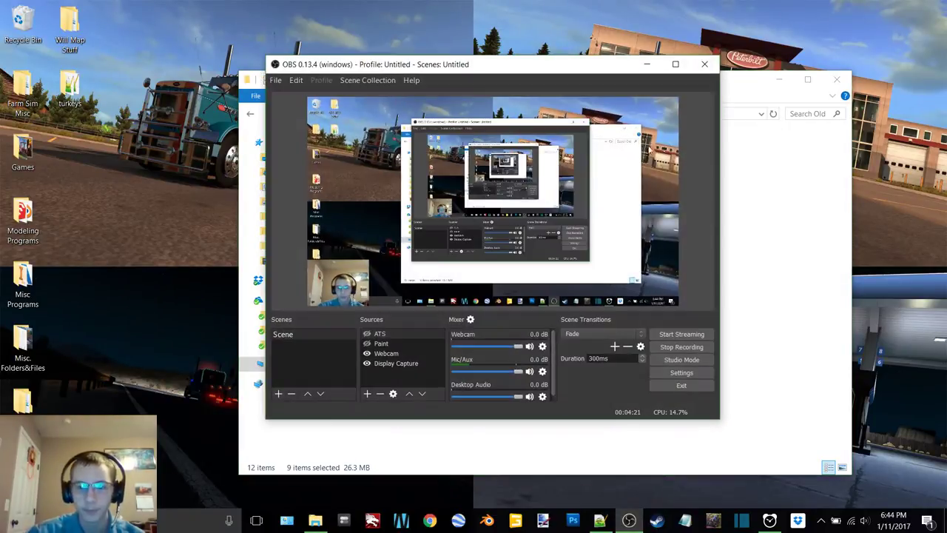
left_click(643, 68)
left_click(541, 363)
left_click(252, 114)
left_click(486, 401)
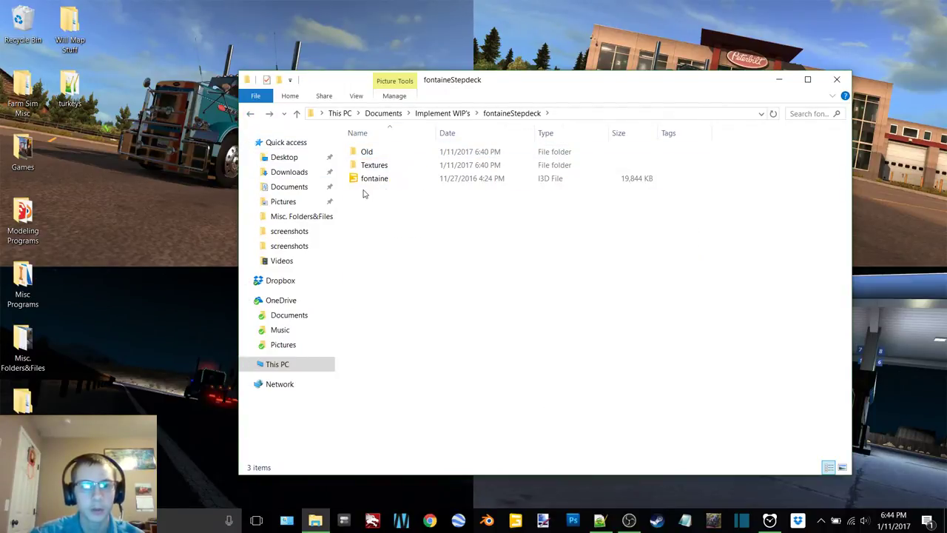
Open the fontaine Blender file from the Old folder.
left_click(394, 155)
double_click(393, 156)
double_click(526, 161)
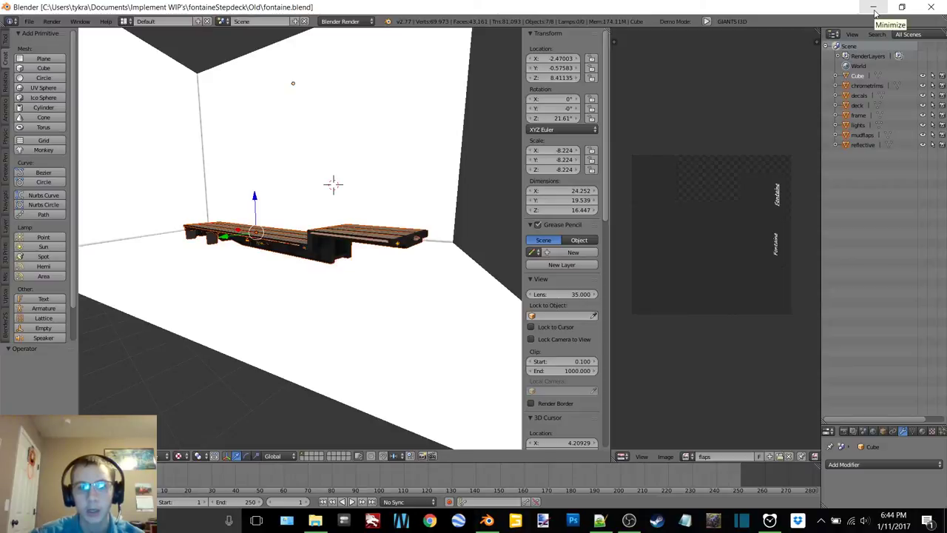
Deselect all objects and enlarge the 3D view by hiding the properties region and removing the adjacent image editor.
scroll(275, 228, "up", 3)
key("a")
middle_click_drag(256, 204, 466, 165)
key("n")
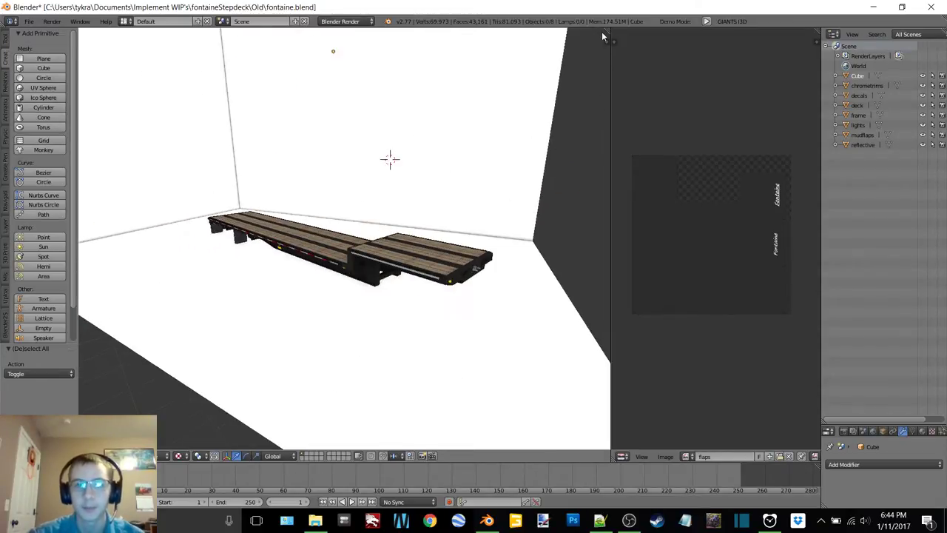
left_click_drag(605, 33, 636, 52)
scroll(505, 216, "down", 1)
middle_click_drag(503, 218, 495, 199)
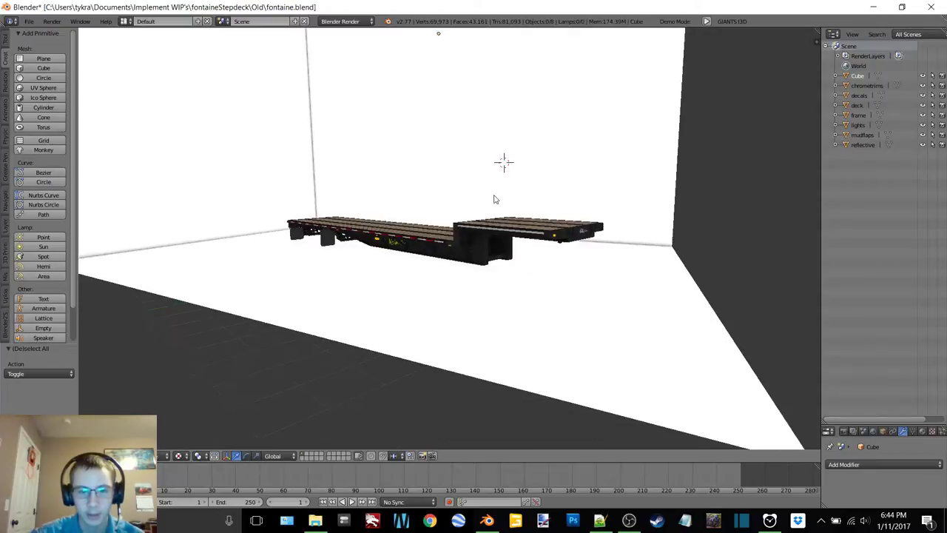
Preview the trailer in rendered shading, restore textured shading and minimise Blender.
key("z")
left_click(571, 197)
key("z")
left_click(503, 192)
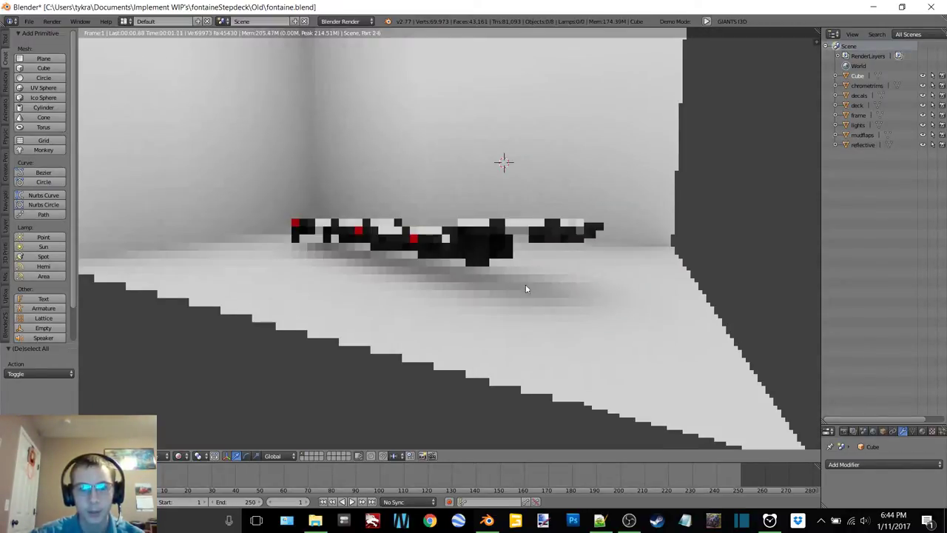
key("z")
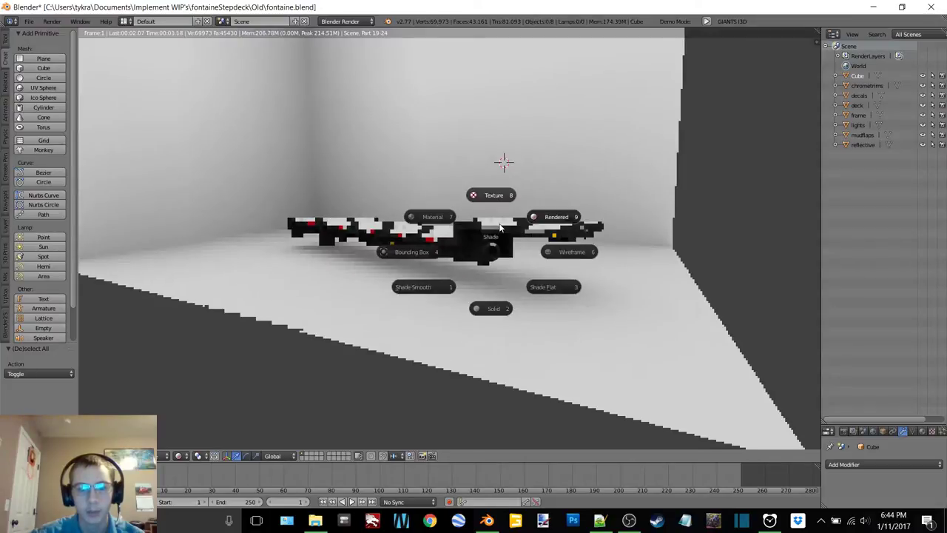
left_click(493, 198)
middle_click_drag(494, 202, 414, 177)
left_click(878, 6)
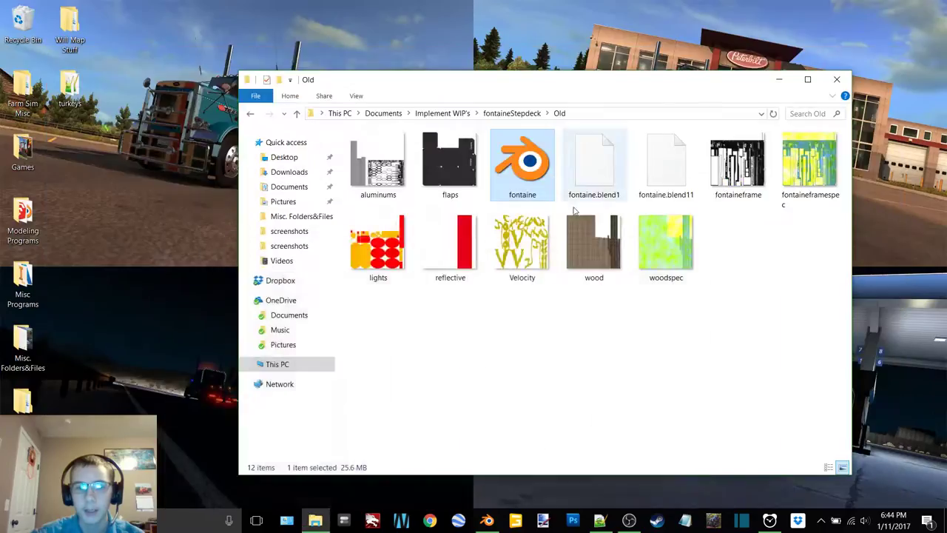
Return to the fontaineStepdeck folder and open the FarmingSimulator2015 mods folder in a separate window from Farm Sim Misc.
left_click(250, 113)
left_click(23, 103)
double_click(22, 103)
double_click(452, 206)
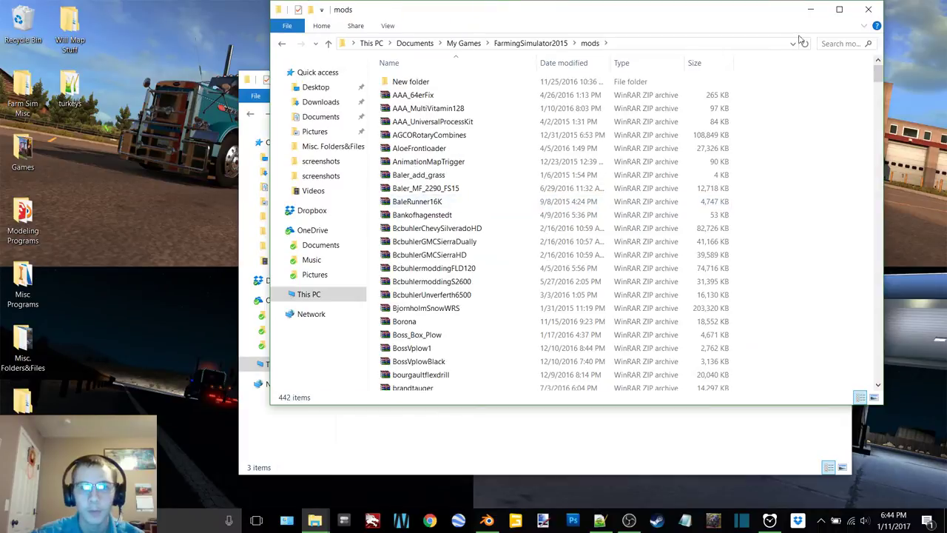
Search the mods folder for "step" and for "sil", and clear the search.
left_click(846, 43)
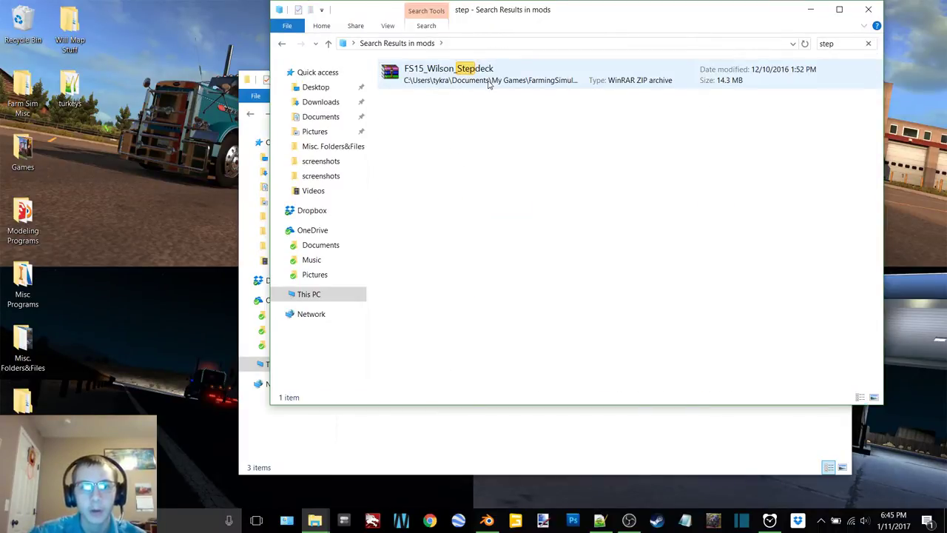
left_click(493, 77)
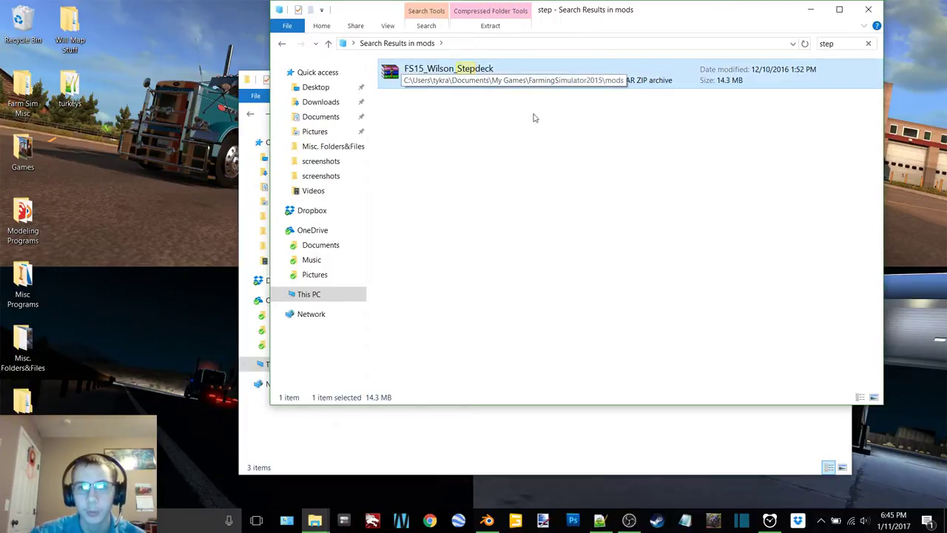
left_click(587, 152)
left_click(868, 43)
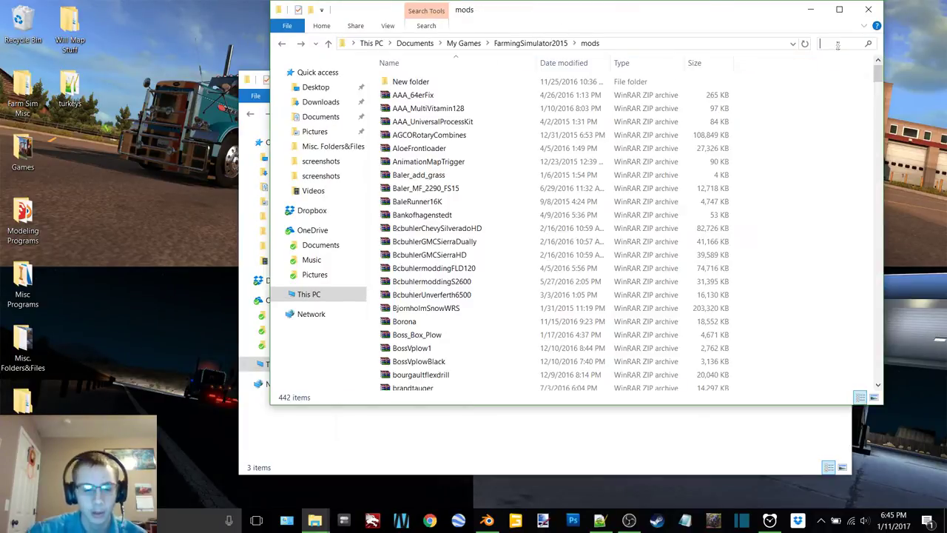
type("silj")
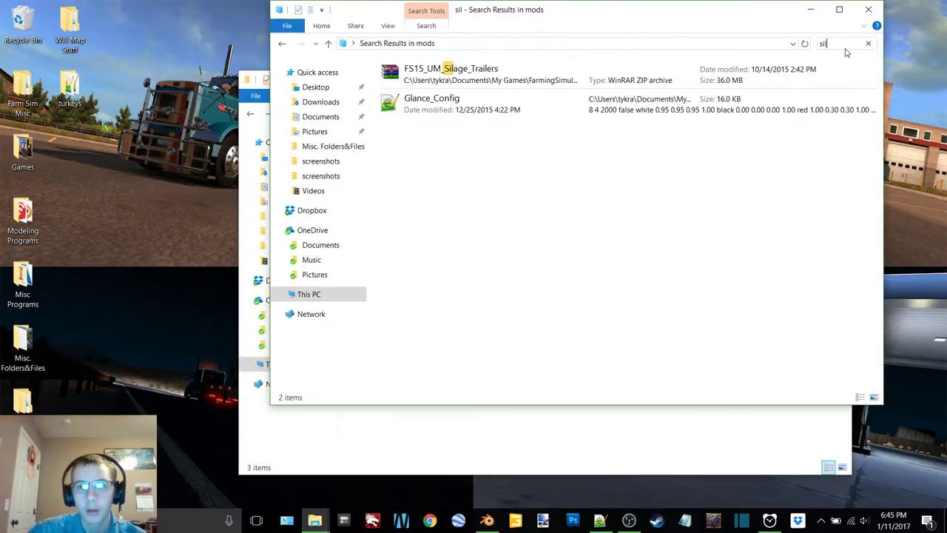
key("BackSpace")
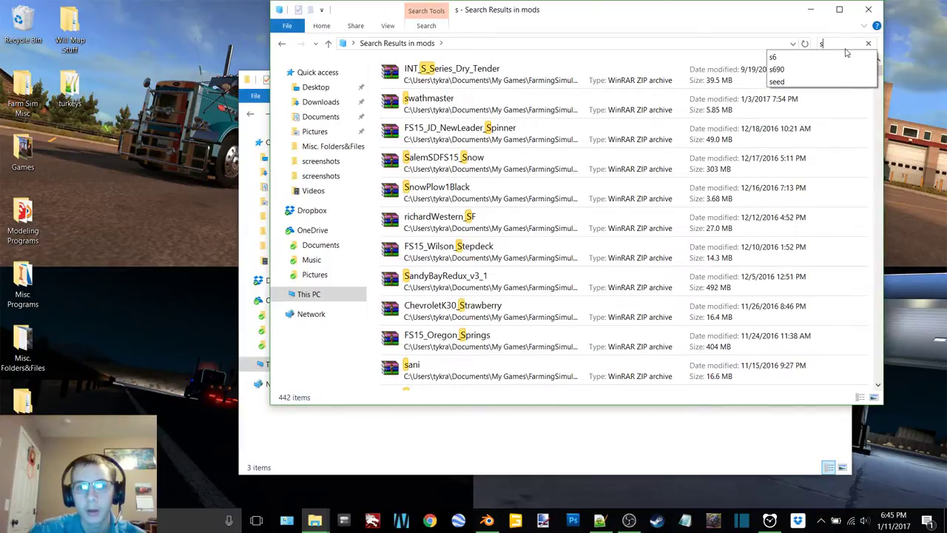
key("BackSpace")
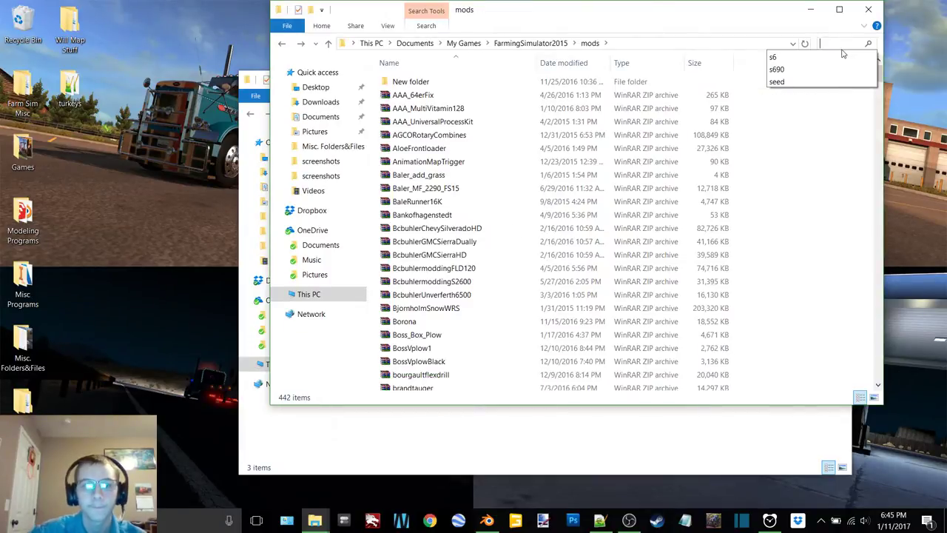
Look through the mods folder's file list from the W entries up to the N entries for a suitable trailer mod, and close the folder window.
left_click(778, 202)
scroll(795, 183, "down", 20)
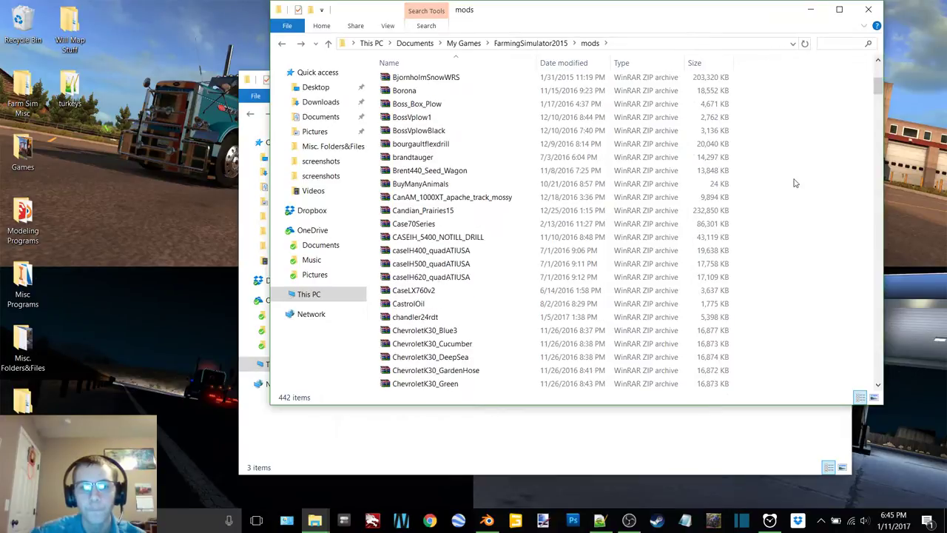
scroll(794, 183, "down", 11)
left_click_drag(877, 152, 885, 370)
scroll(560, 264, "up", 9)
scroll(560, 264, "up", 2)
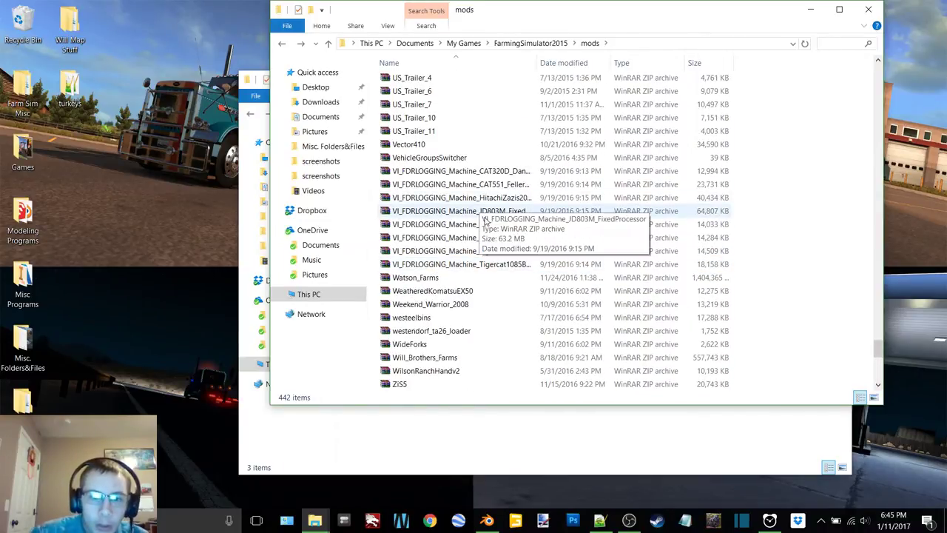
scroll(482, 220, "up", 7)
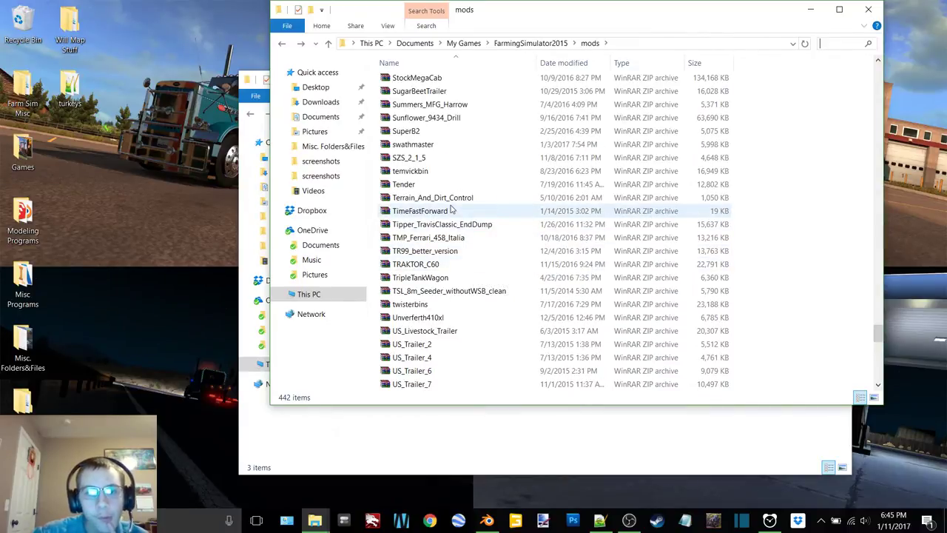
scroll(451, 210, "up", 3)
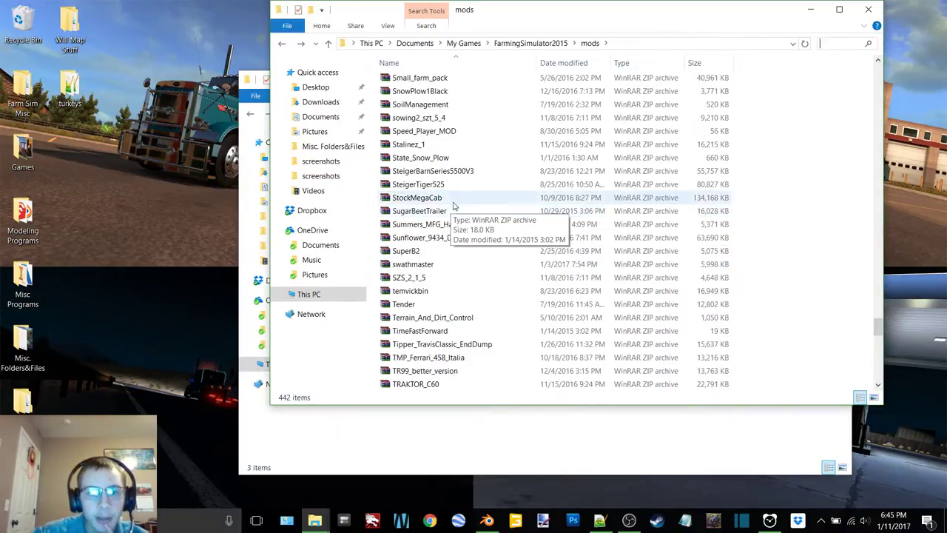
scroll(479, 225, "up", 2)
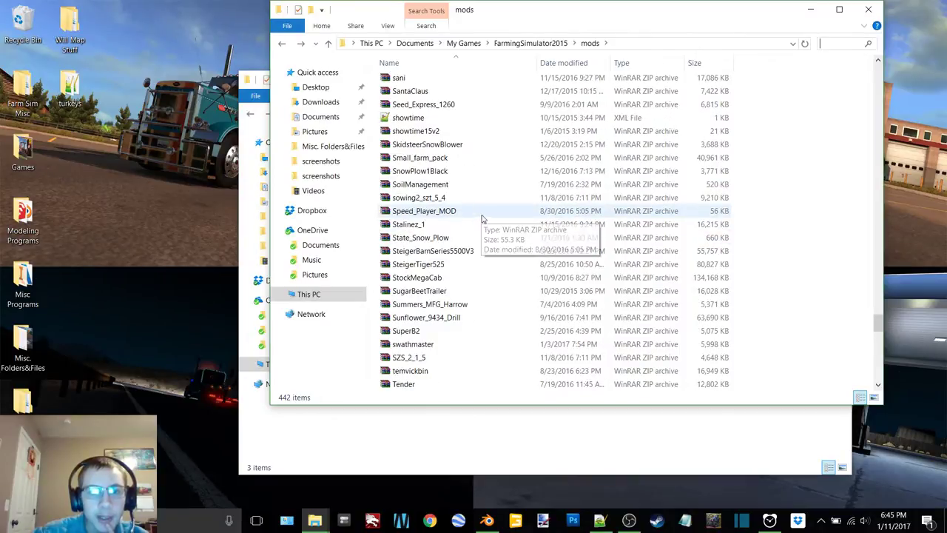
scroll(482, 219, "up", 3)
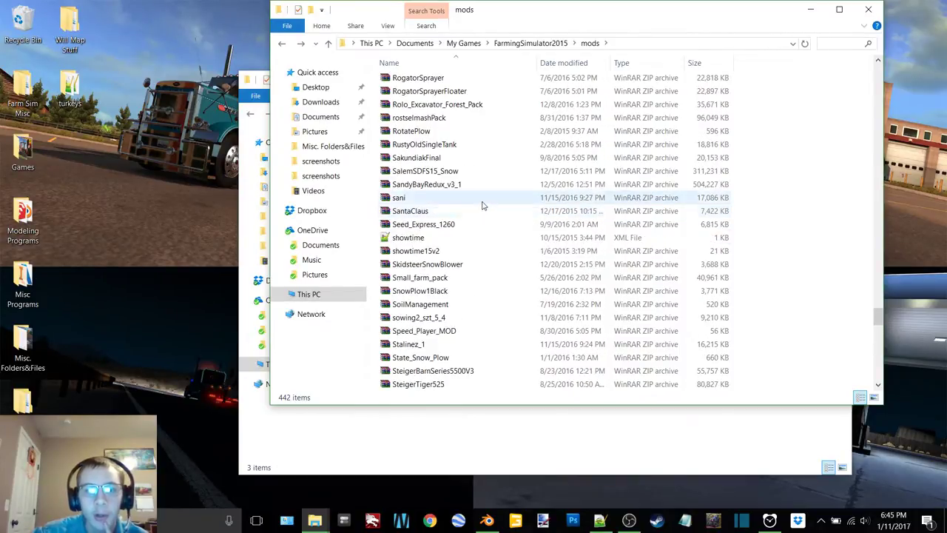
scroll(476, 213, "up", 1)
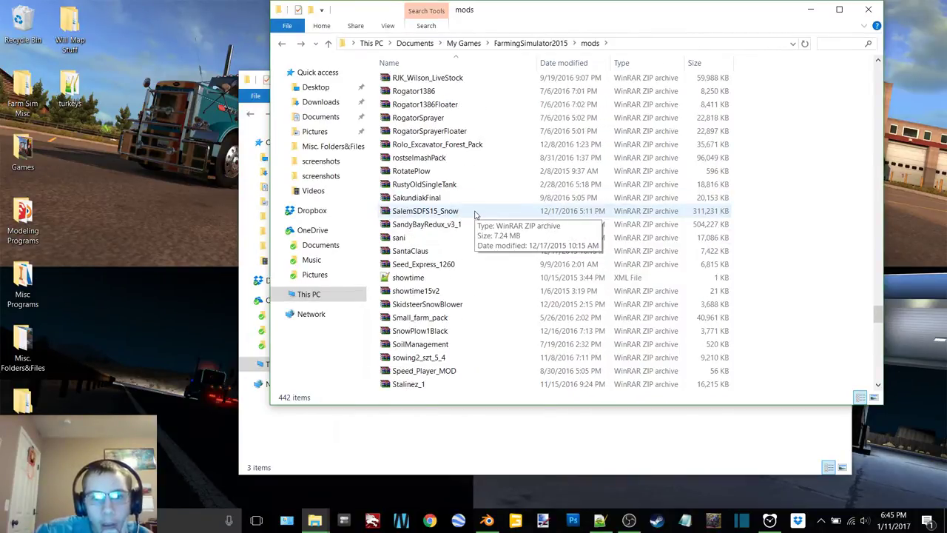
scroll(475, 214, "up", 1)
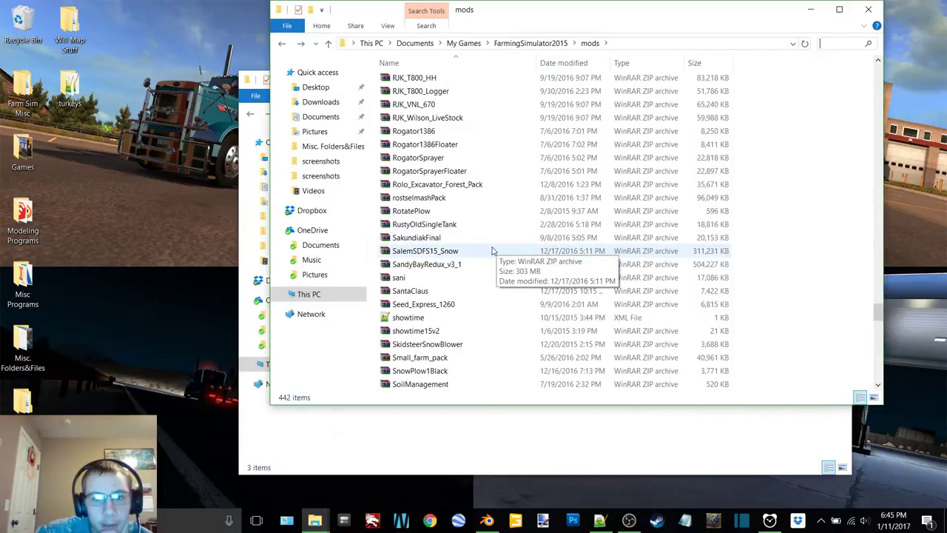
scroll(492, 251, "up", 2)
scroll(493, 251, "up", 9)
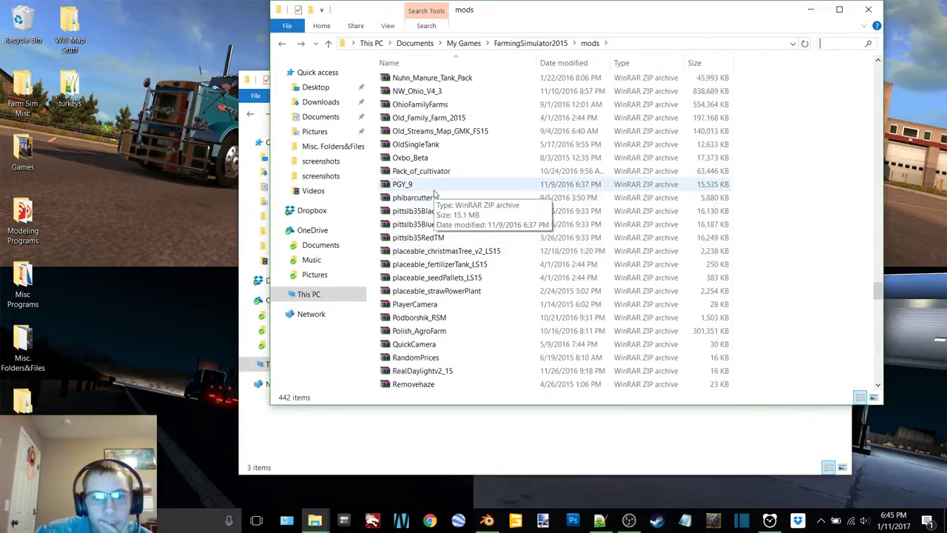
scroll(477, 239, "up", 3)
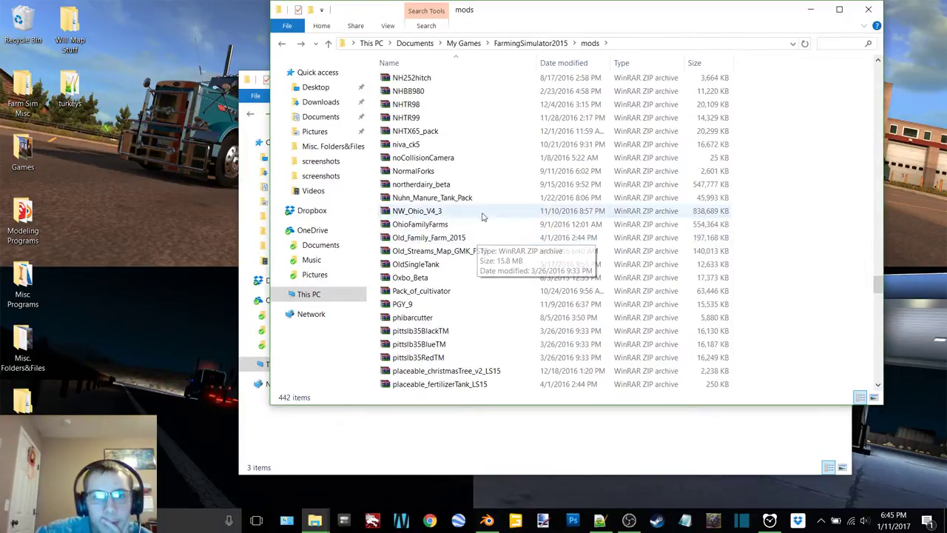
scroll(487, 223, "up", 3)
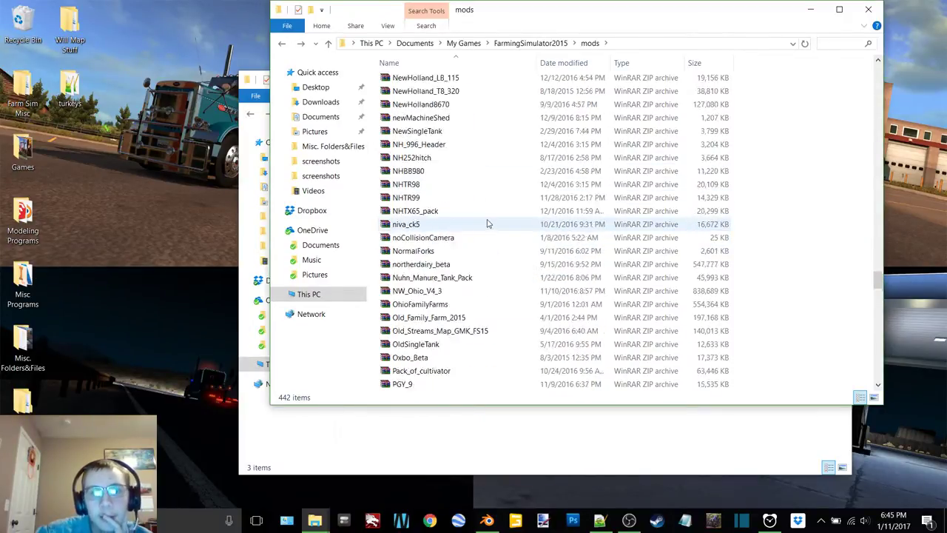
left_click(868, 9)
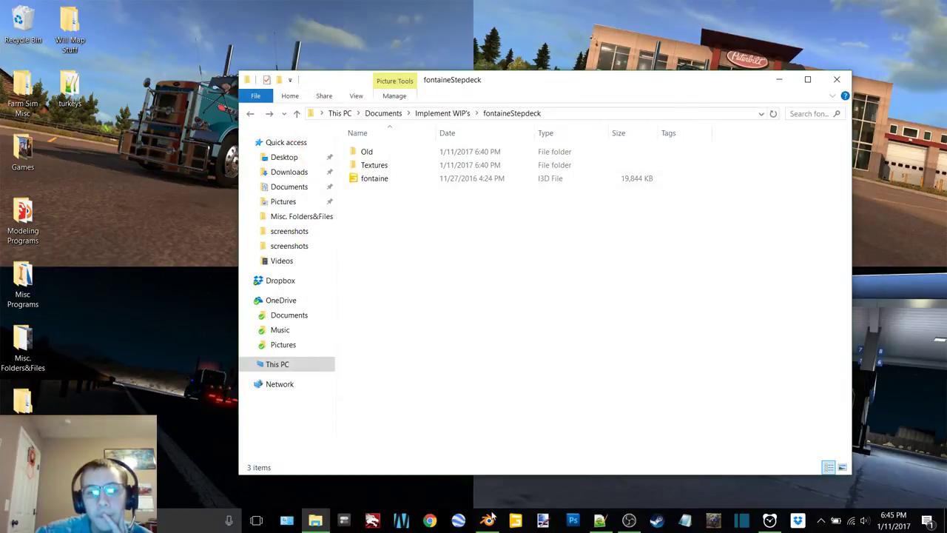
left_click(628, 520)
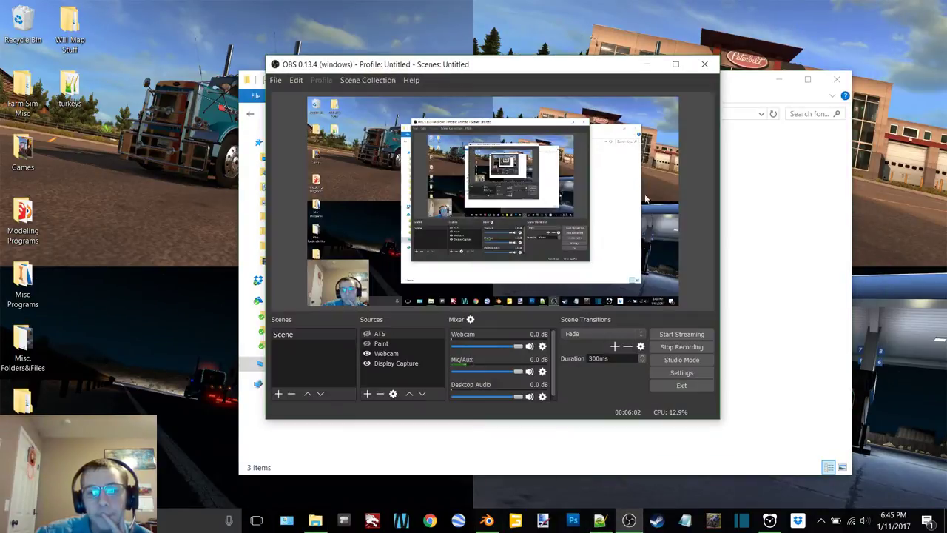
left_click(647, 63)
Switch to Chrome, open the download history, and search it for "silja" and for "step".
left_click(429, 521)
key("ctrl+j")
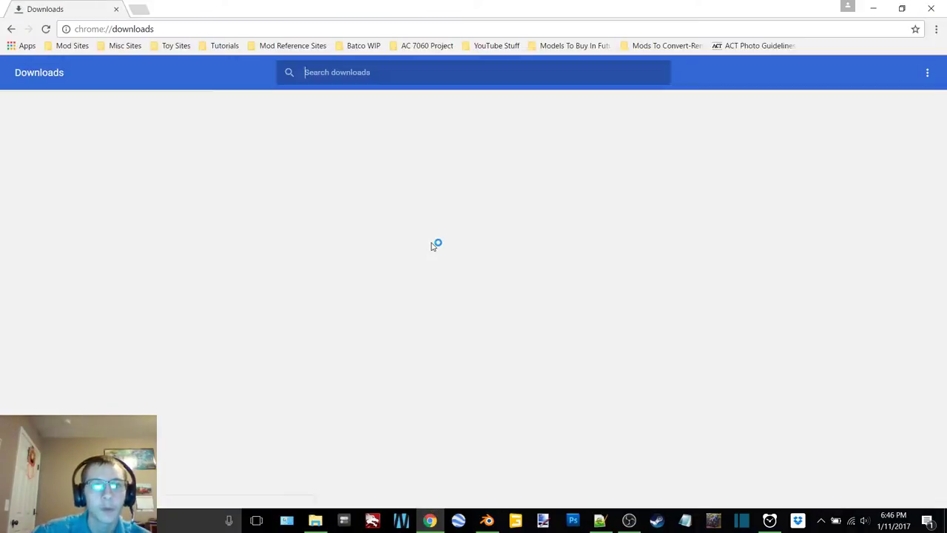
left_click(487, 80)
type("silja")
key("BackSpace")
key("BackSpace")
key("BackSpace")
key("BackSpace")
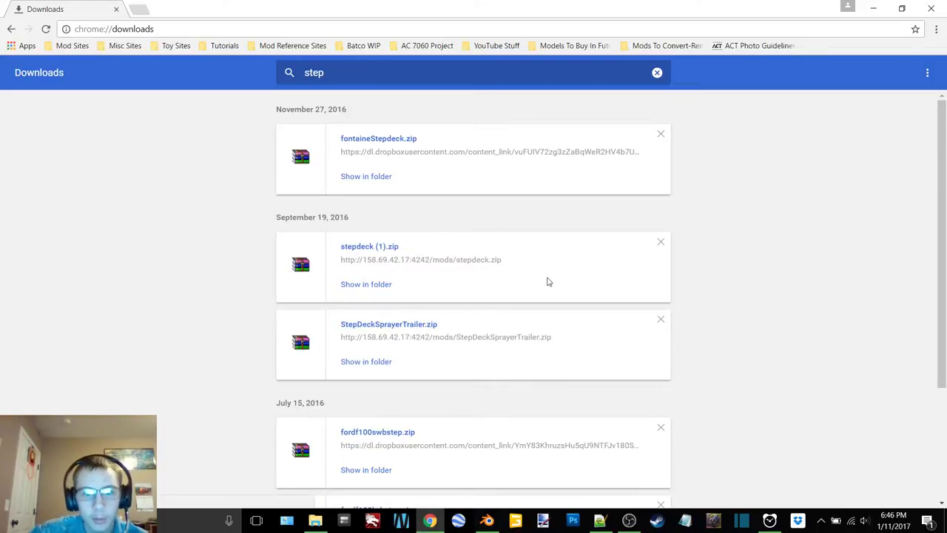
scroll(548, 281, "down", 3)
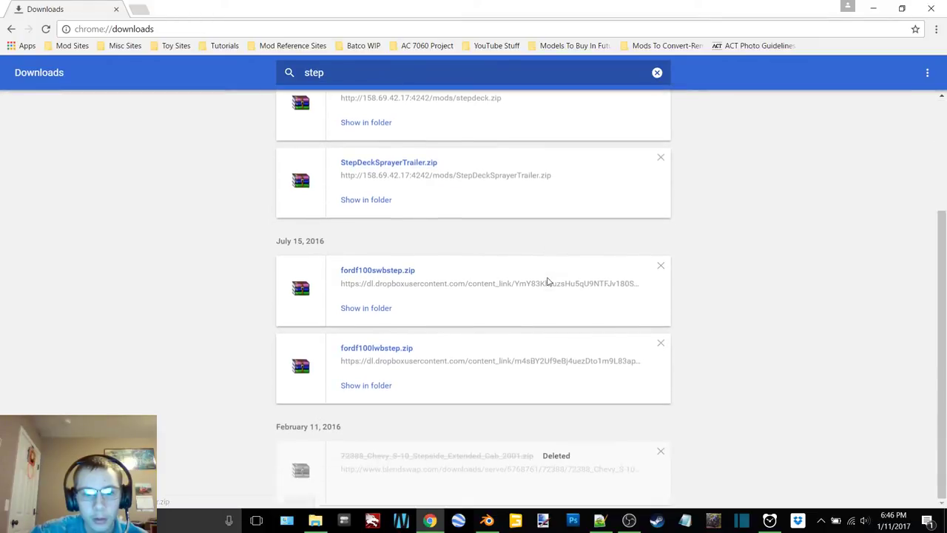
scroll(548, 282, "up", 3)
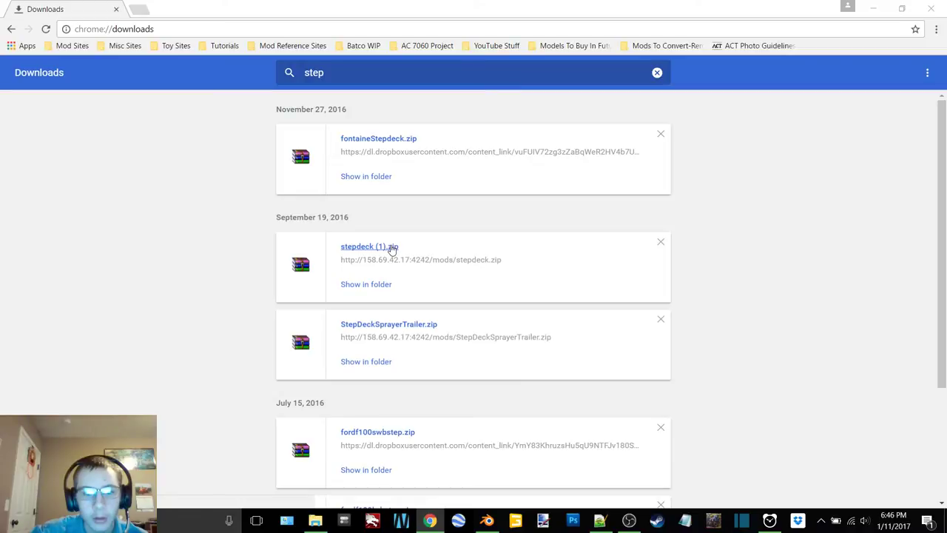
Open stepdeck (1).zip, inspect its textures2 and Texturas folders, open the store image from Texturas, and close the image editor and archive.
left_click(392, 250)
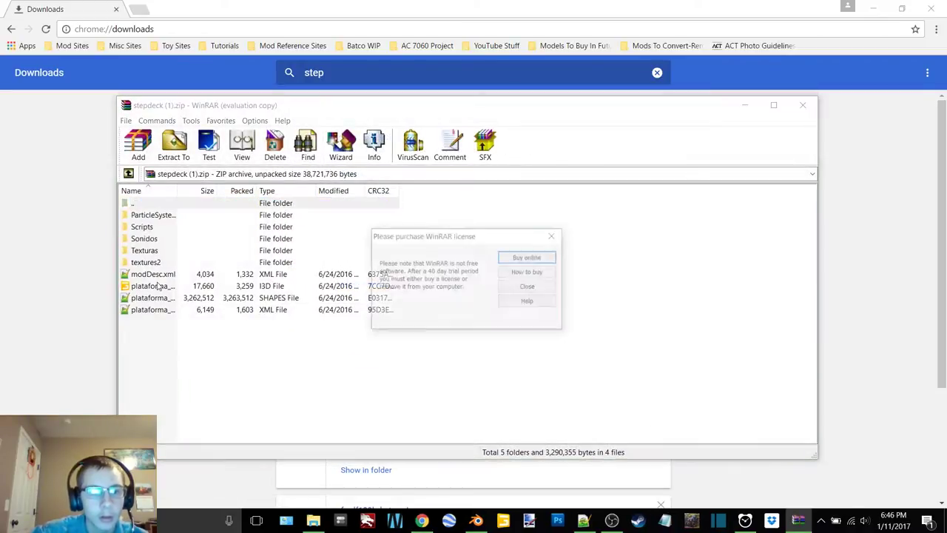
key("Escape")
double_click(148, 263)
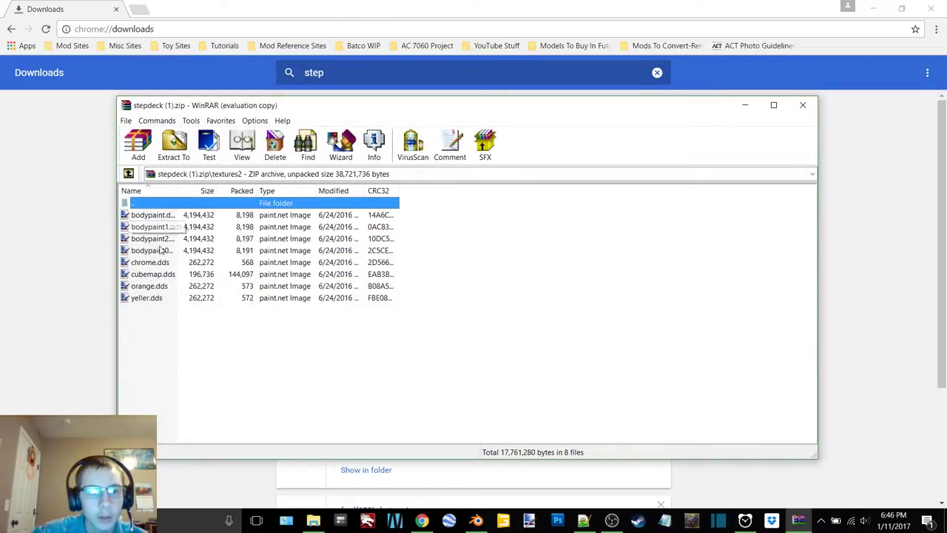
left_click(129, 174)
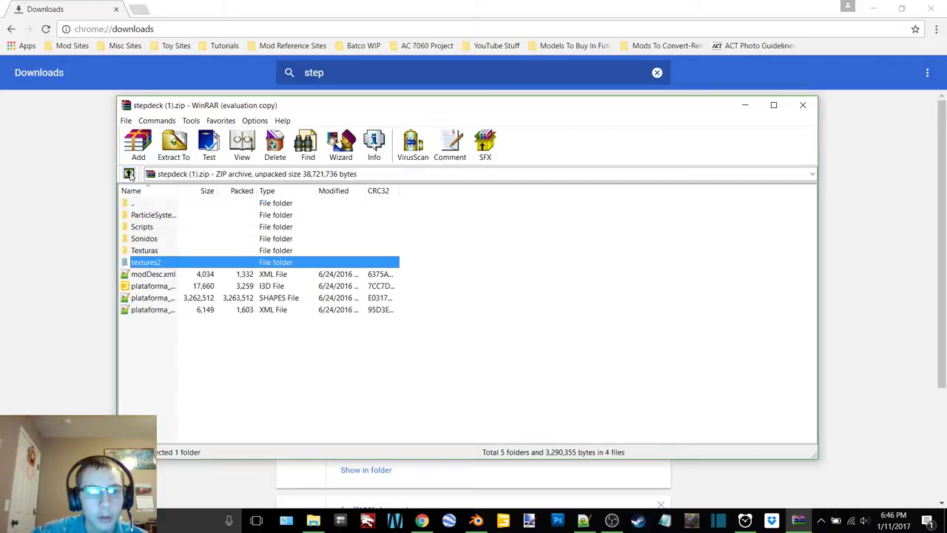
double_click(157, 251)
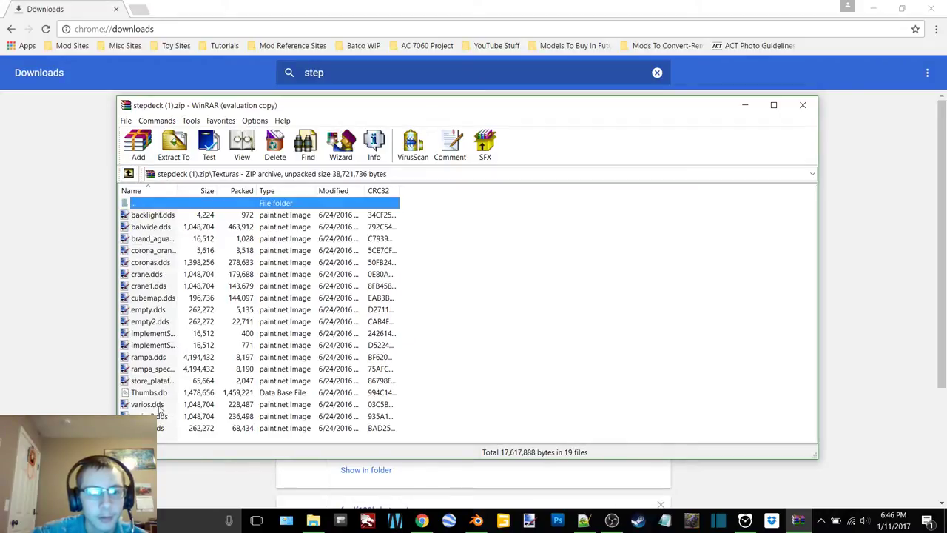
left_click(152, 381)
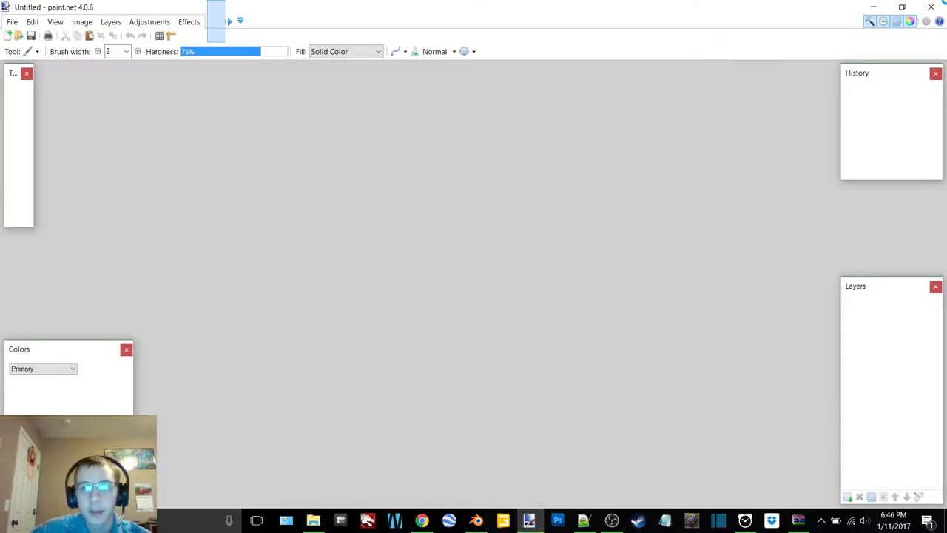
left_click(930, 6)
left_click(803, 104)
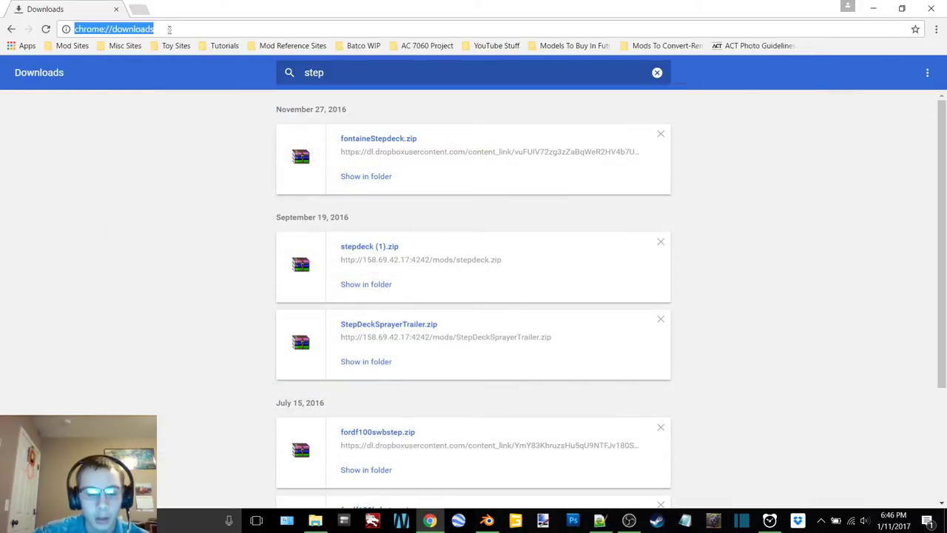
Search Google for "silja stepdeck fs15" and accept the suggested spelling "silja step deck fs15".
type("silja ste")
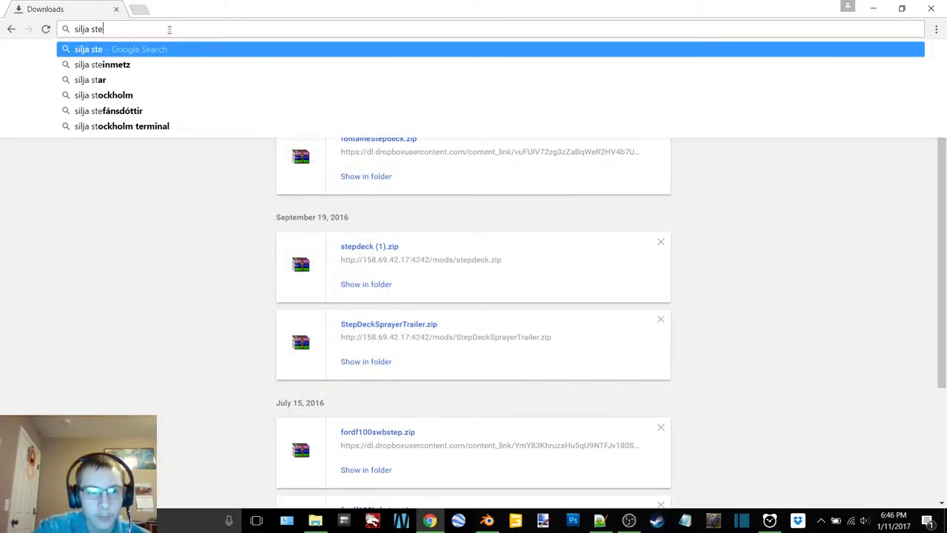
type("o")
key("BackSpace")
type("pdeck fs15")
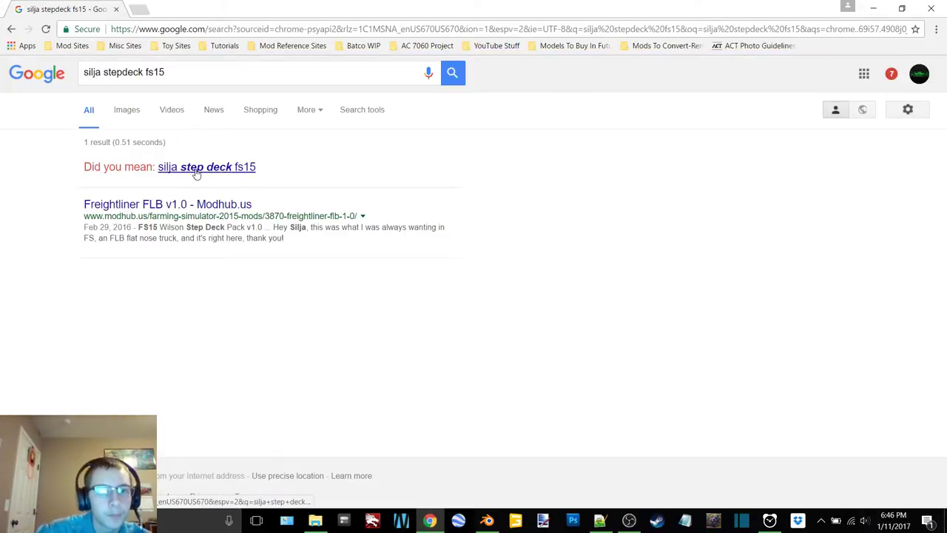
left_click(196, 169)
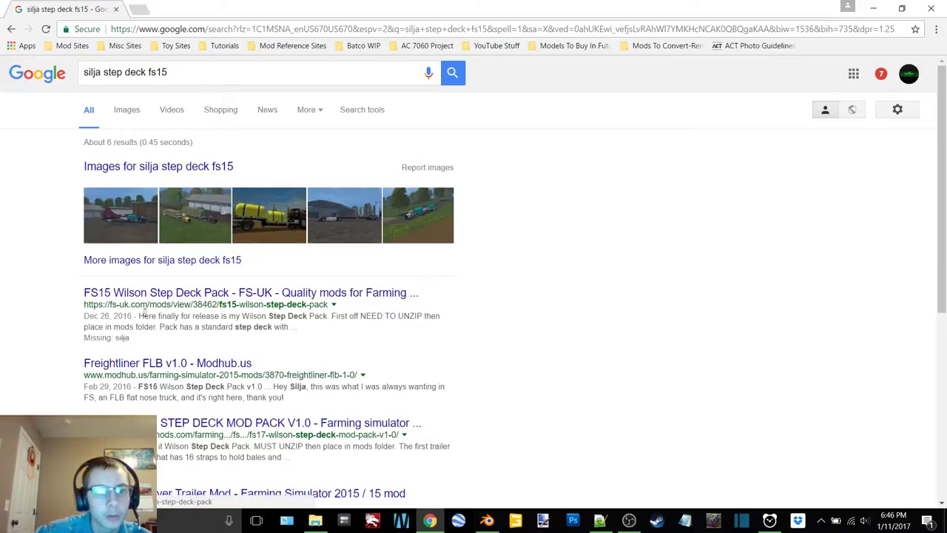
Examine the web and image results for step deck trailer mods, previewing the FS15 Wilson Step Deck Pack picture and closing the preview.
scroll(153, 413, "down", 3)
scroll(257, 358, "up", 2)
scroll(258, 359, "down", 1)
scroll(198, 281, "up", 3)
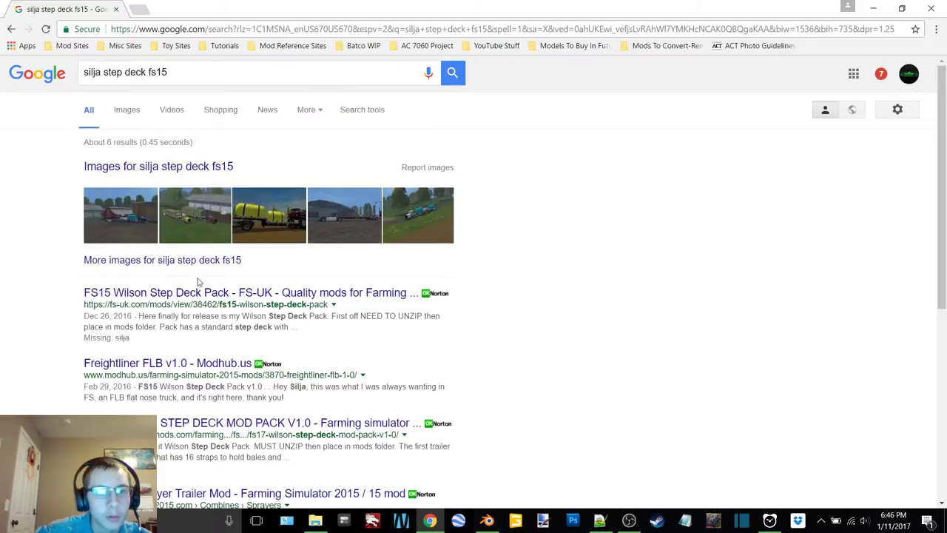
left_click(136, 222)
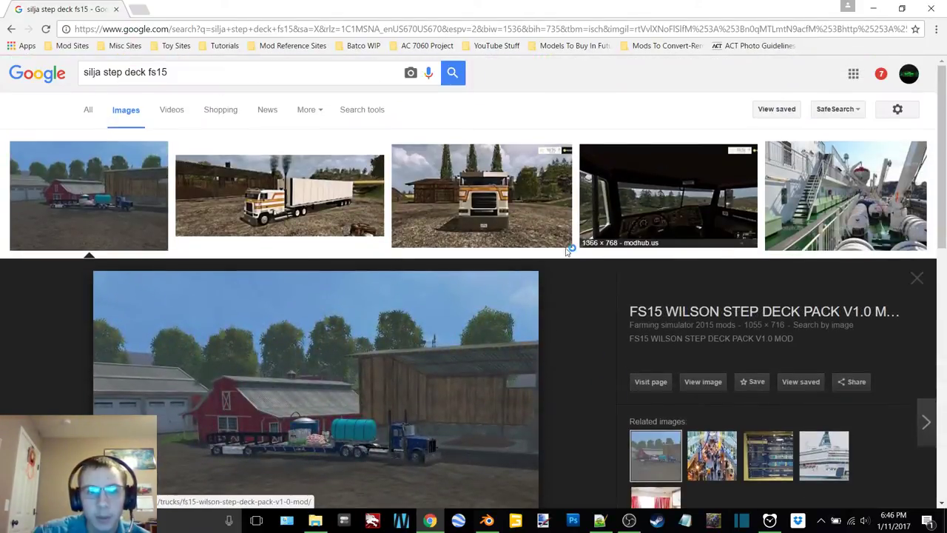
left_click(916, 281)
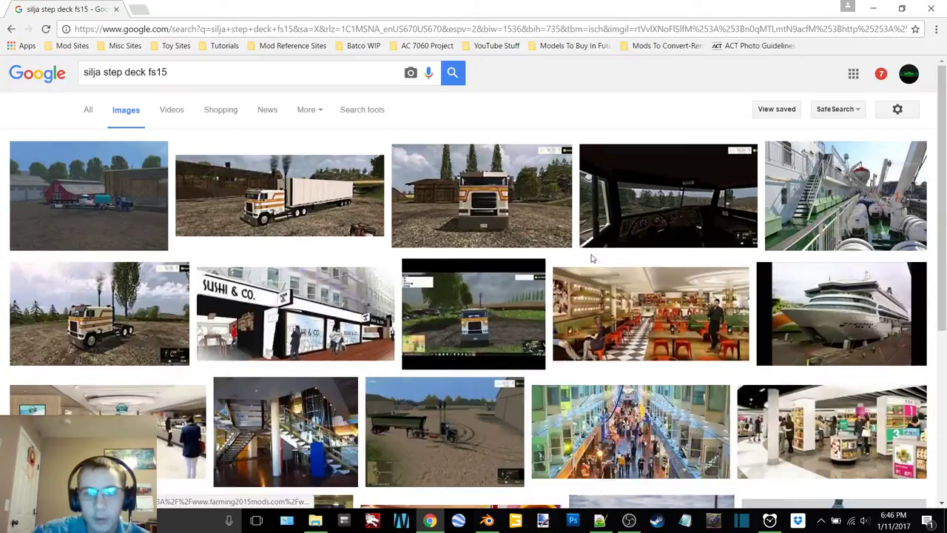
scroll(477, 231, "down", 4)
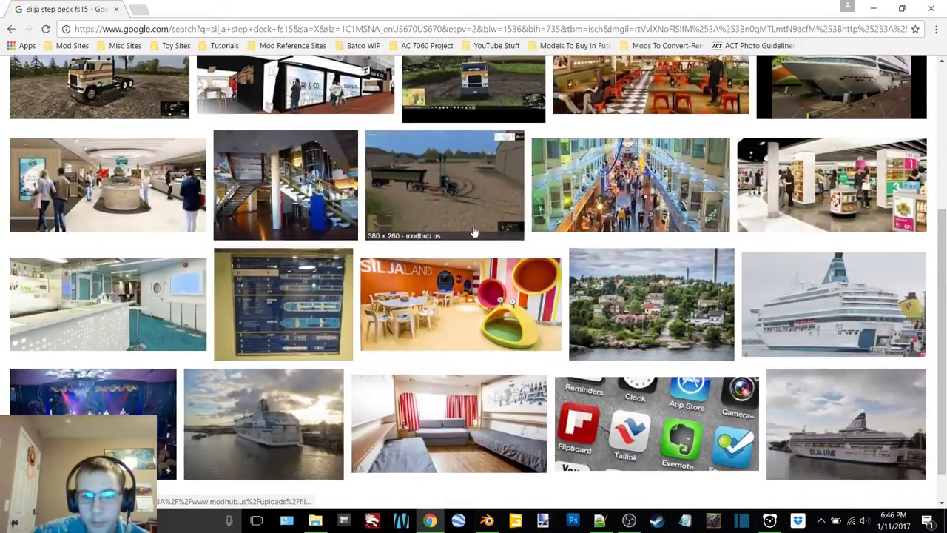
scroll(361, 194, "up", 4)
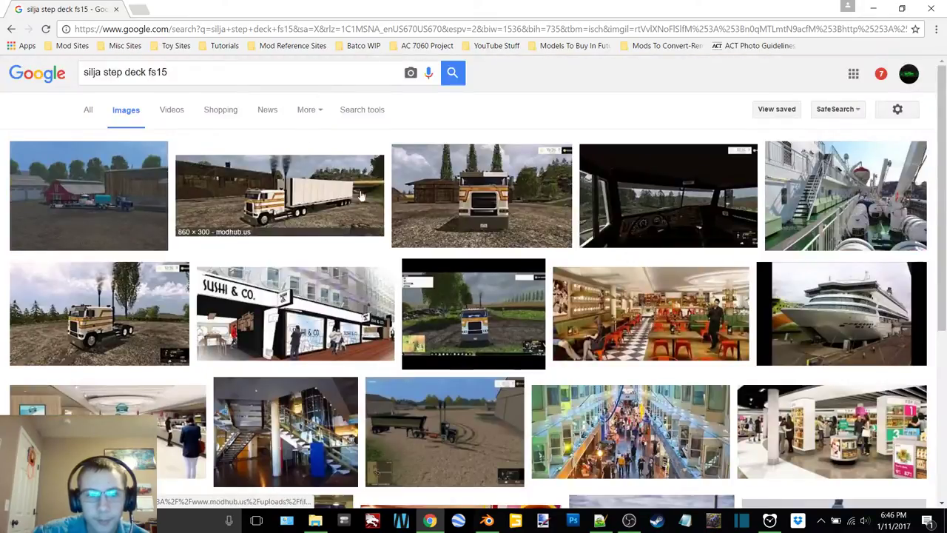
Go to modhub.us and search the site for "silja".
left_click(206, 28)
type("modhub.us")
key("Return")
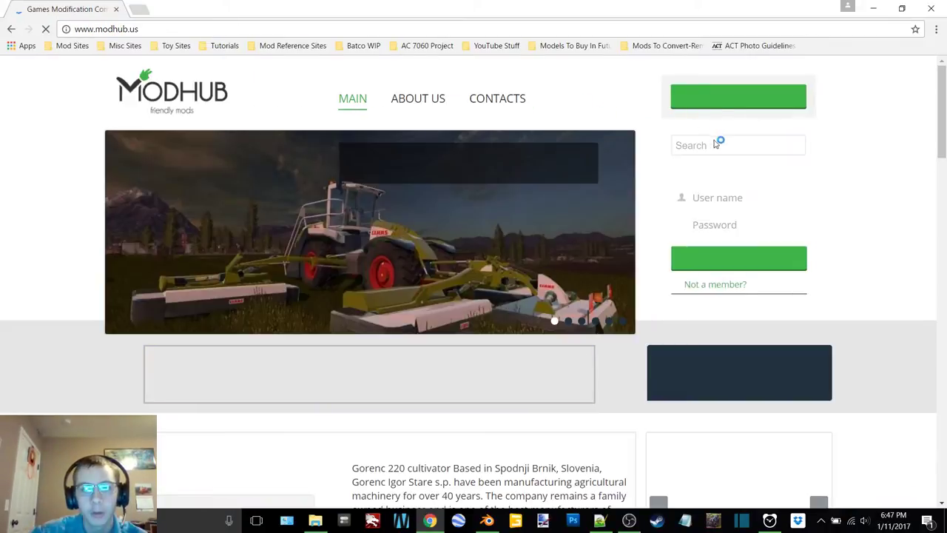
left_click(714, 146)
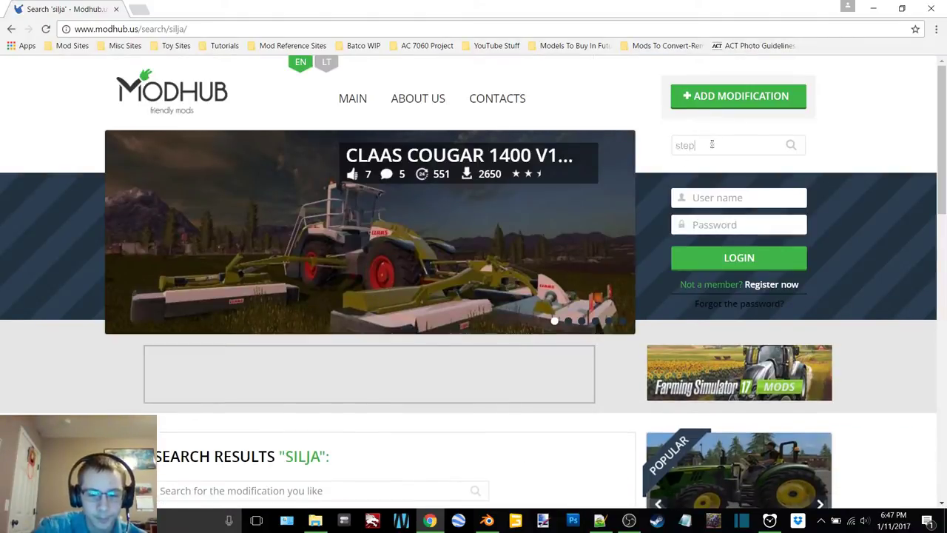
Search Modhub for "step deck" and for "dropdeck".
left_click(712, 145)
type("step deck")
key("Return")
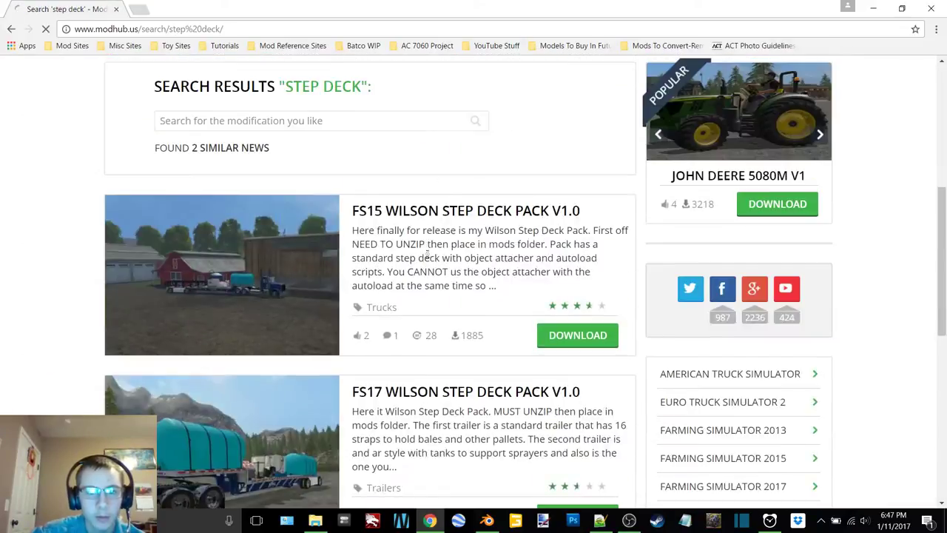
type("dropdeck")
key("Return")
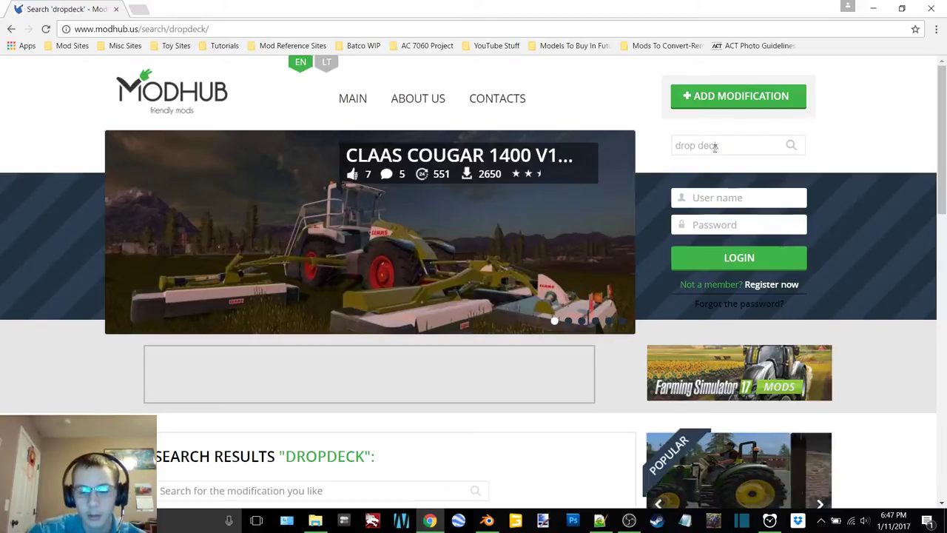
Search Modhub for "drop deck" and for "stepdeck", and look through the results of each search.
key("Return")
left_click(629, 520)
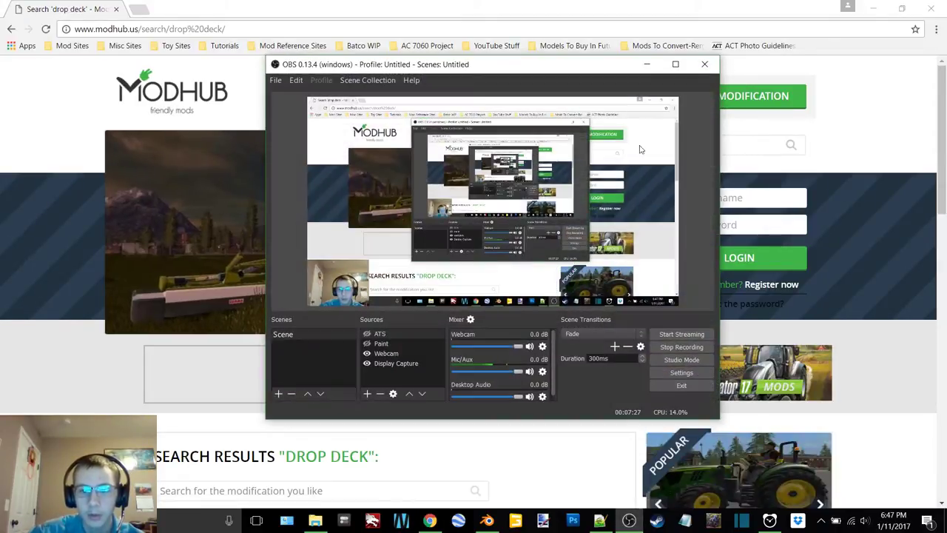
left_click(643, 67)
scroll(435, 330, "down", 5)
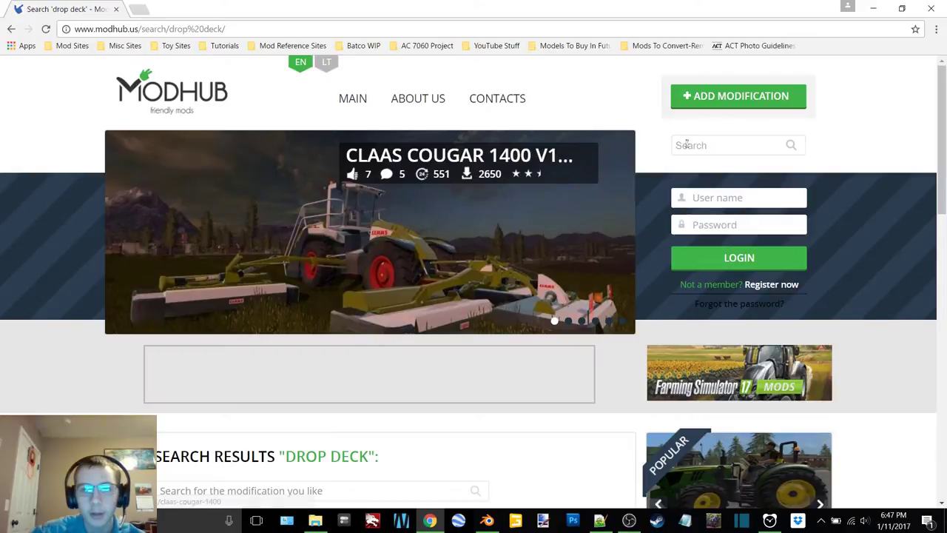
left_click(686, 144)
type("stepdeck")
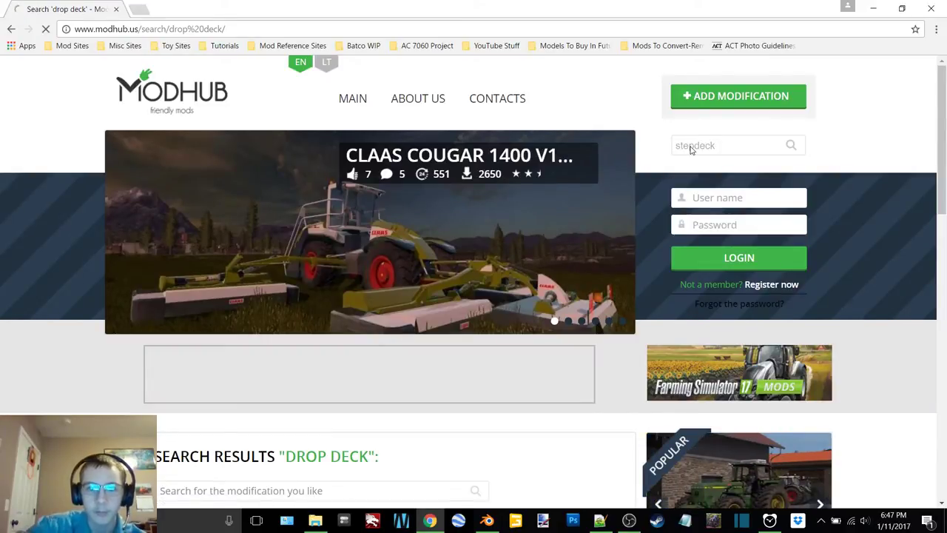
scroll(486, 306, "down", 3)
scroll(486, 306, "down", 4)
scroll(486, 306, "up", 4)
scroll(486, 305, "up", 1)
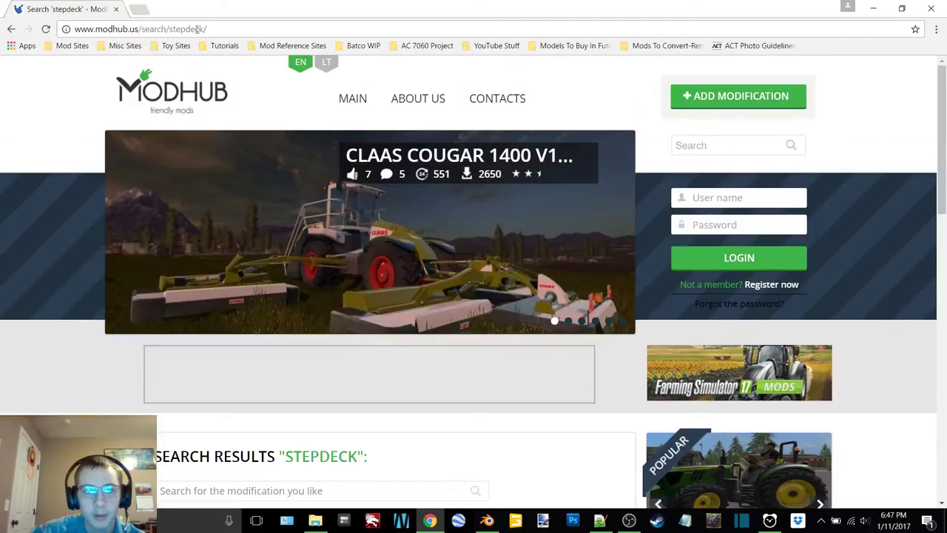
Pause the 30-minute countdown in Alarms & Clock and stop the recording in OBS.
left_click(631, 520)
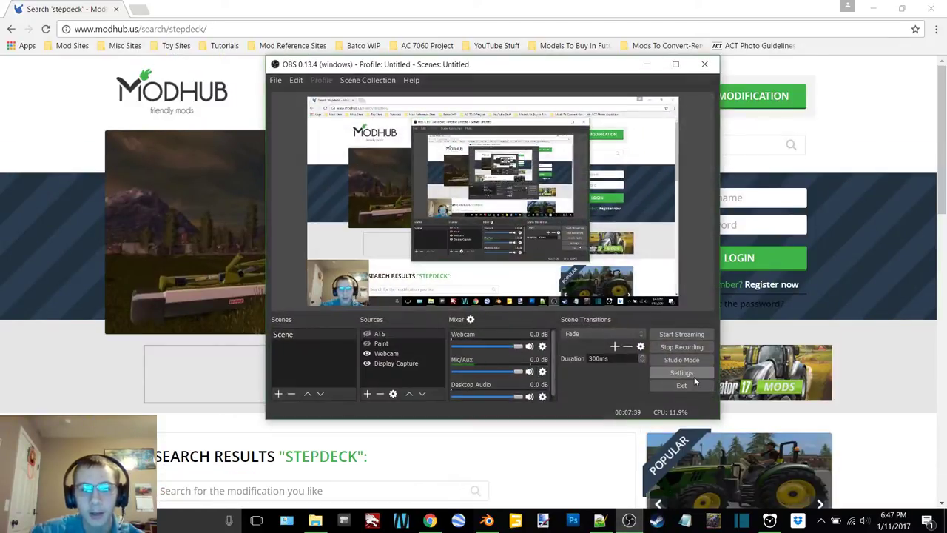
left_click(770, 521)
left_click(508, 222)
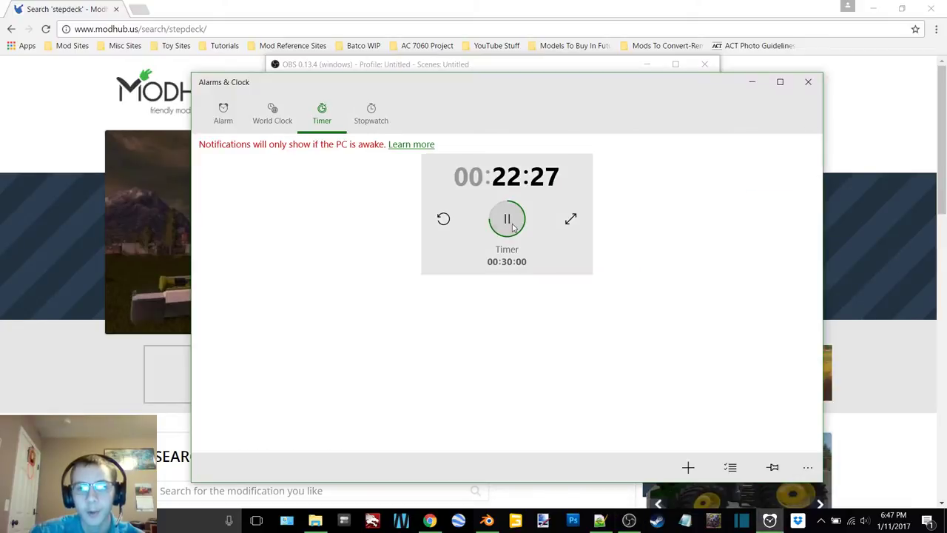
left_click(751, 85)
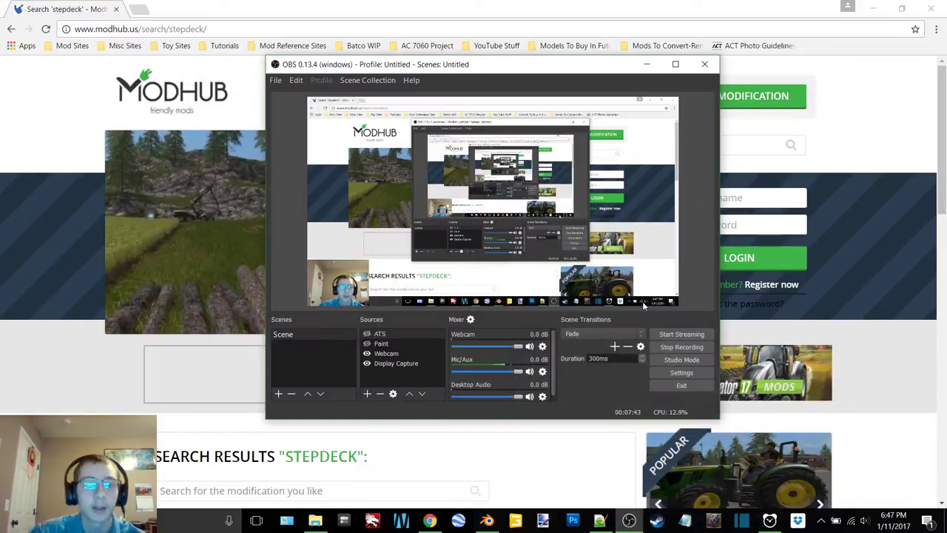
left_click(675, 347)
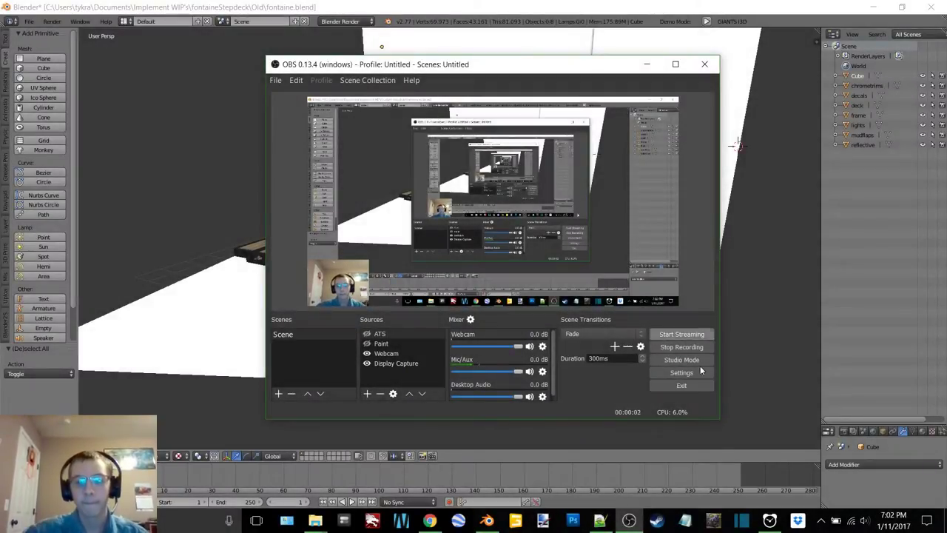
Resume the 30-minute countdown in Alarms & Clock, and minimize the timer and OBS windows.
left_click(769, 520)
left_click(507, 218)
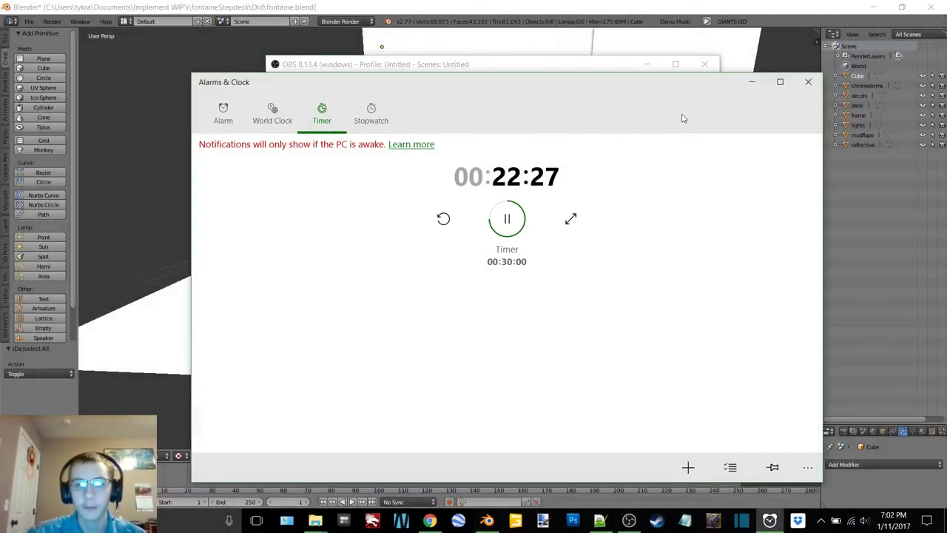
left_click(751, 82)
left_click(647, 63)
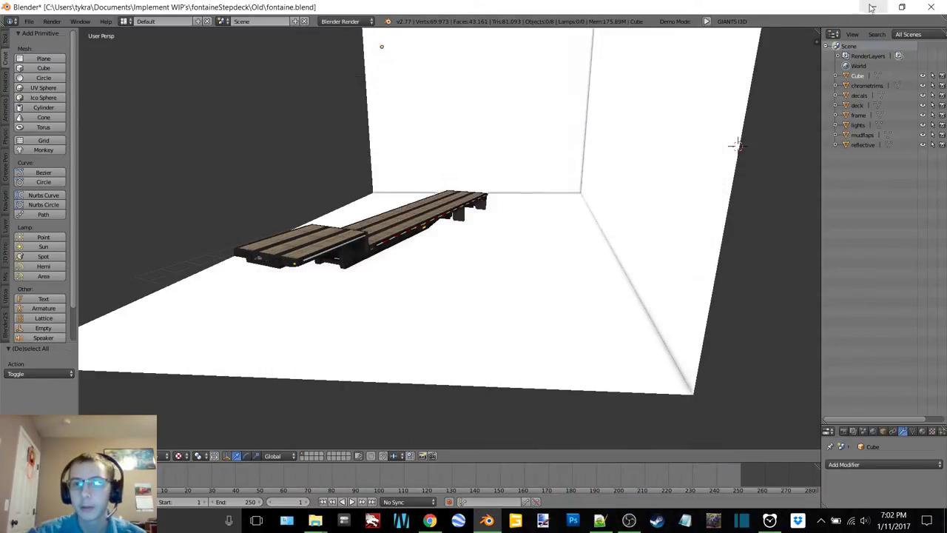
Examine the files of the SHILJA_PLATFORM mod folder on the desktop as thumbnails and as a detailed list, and minimize the folder.
left_click(873, 6)
double_click(70, 147)
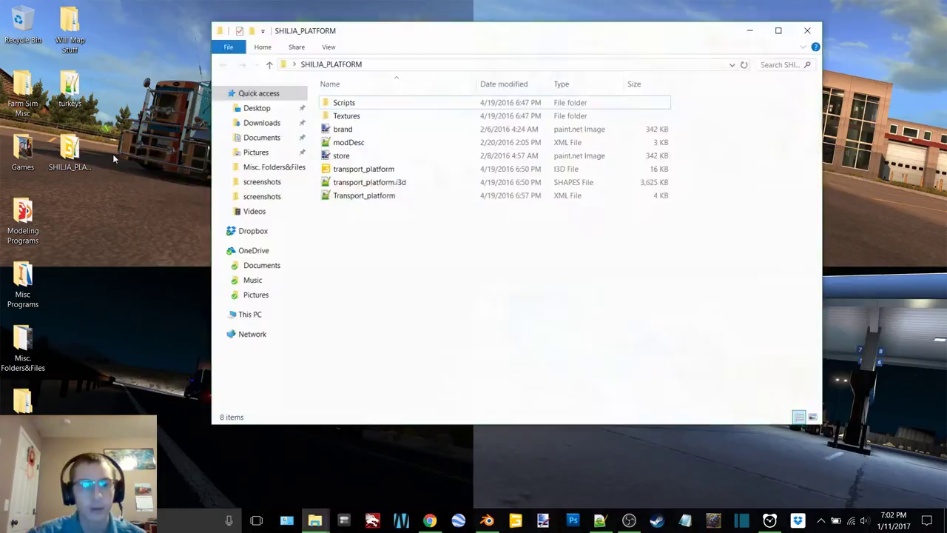
left_click(813, 416)
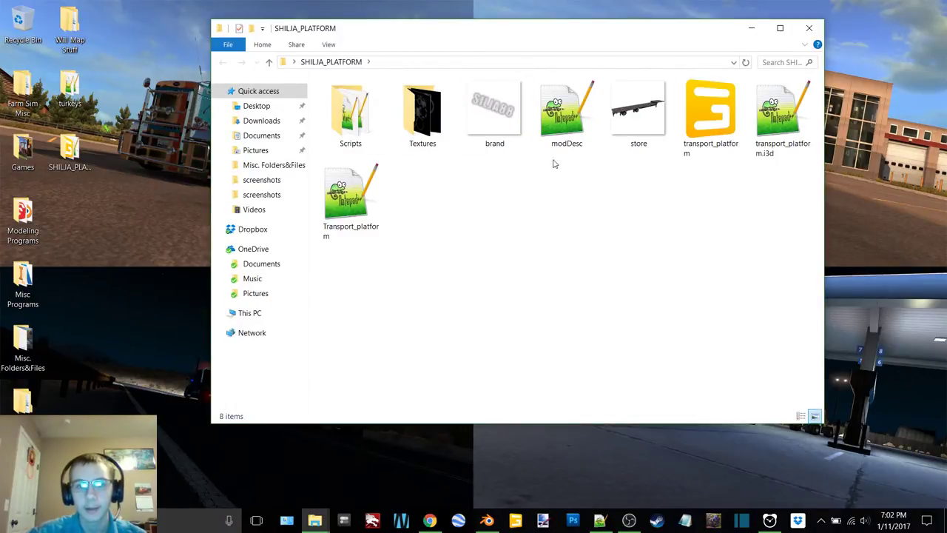
left_click(800, 417)
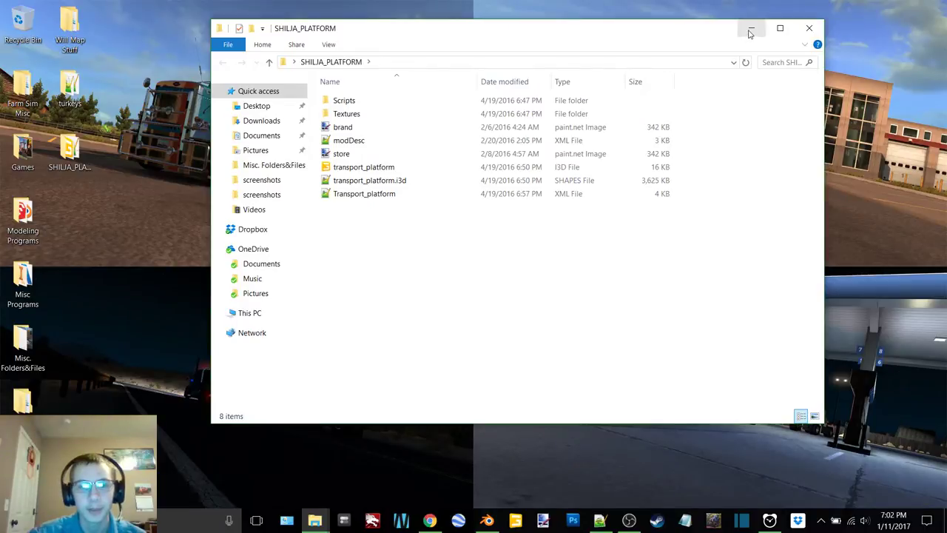
left_click(750, 28)
Switch to Blender and hide the large white backdrop object Cube that surrounds the trailer.
left_click(489, 520)
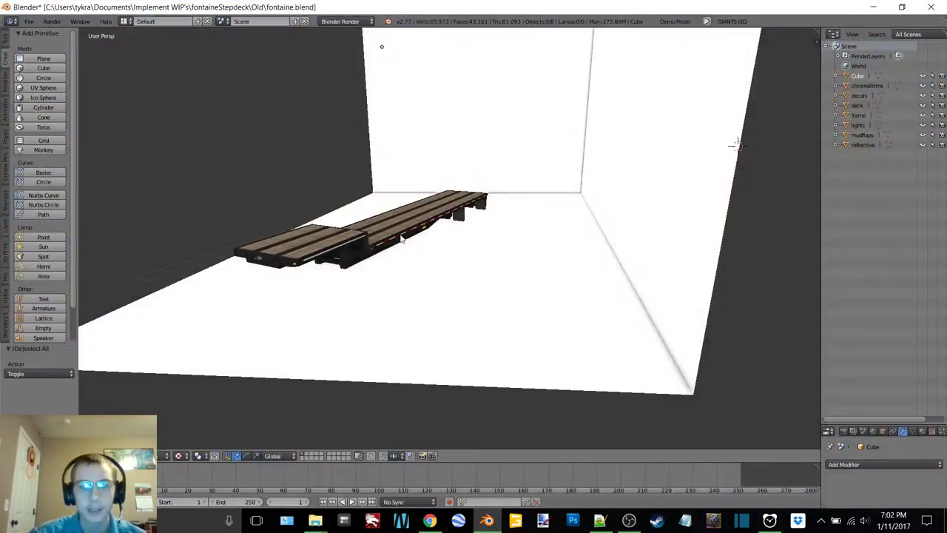
middle_click_drag(416, 239, 564, 207)
right_click(616, 200)
middle_click_drag(631, 156, 629, 100)
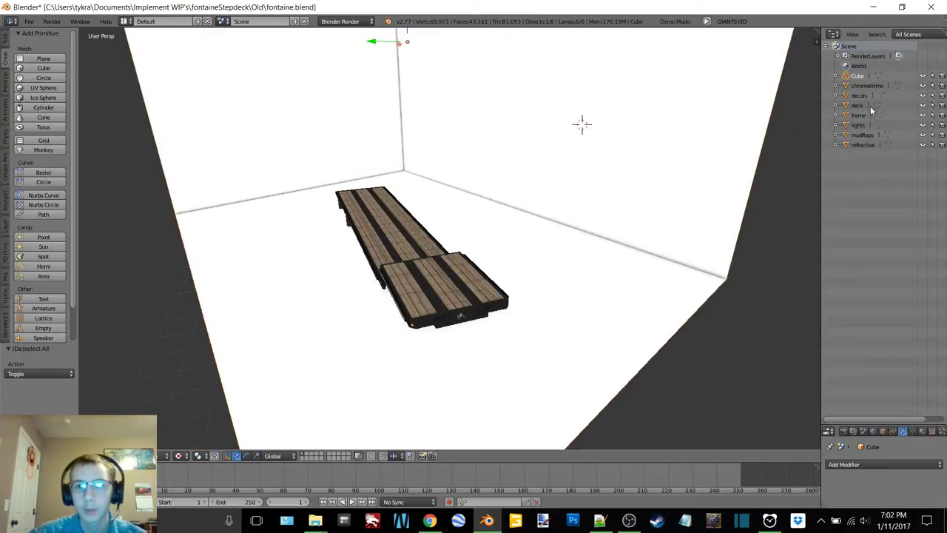
left_click(923, 77)
middle_click_drag(401, 209, 347, 236)
Add a cube mesh to the scene and set its X, Y and Z location to 0.
key("shift+d")
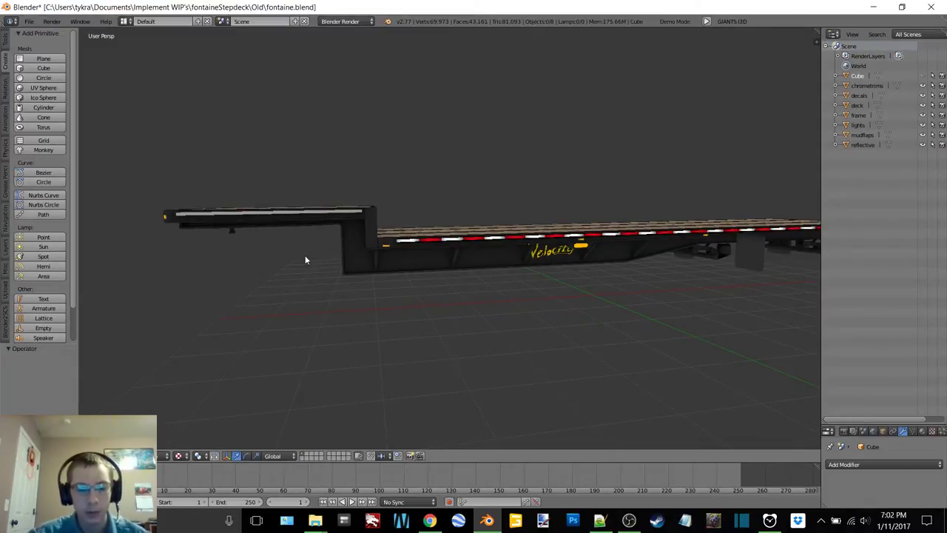
key("shift+a")
mouse_move(305, 257)
left_click(362, 267)
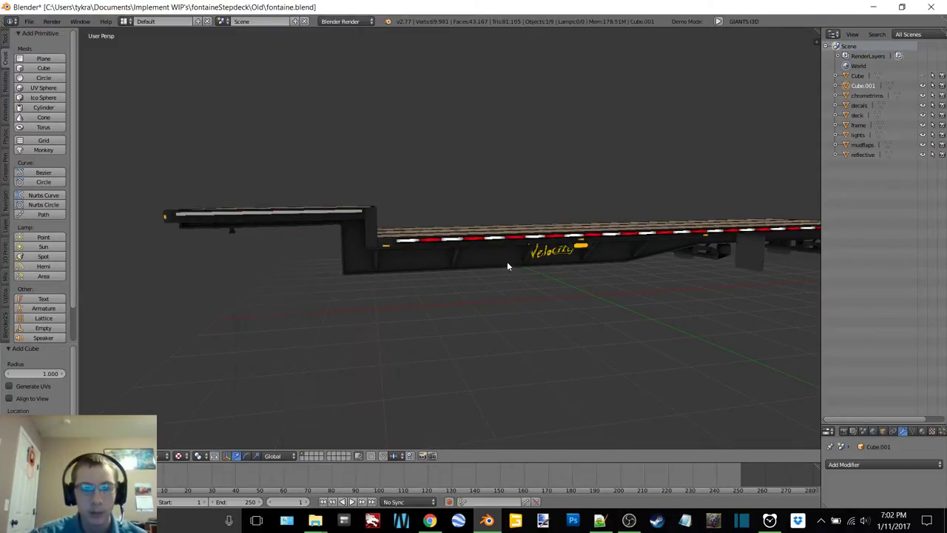
scroll(567, 213, "down", 4)
middle_click_drag(568, 212, 565, 253)
key("n")
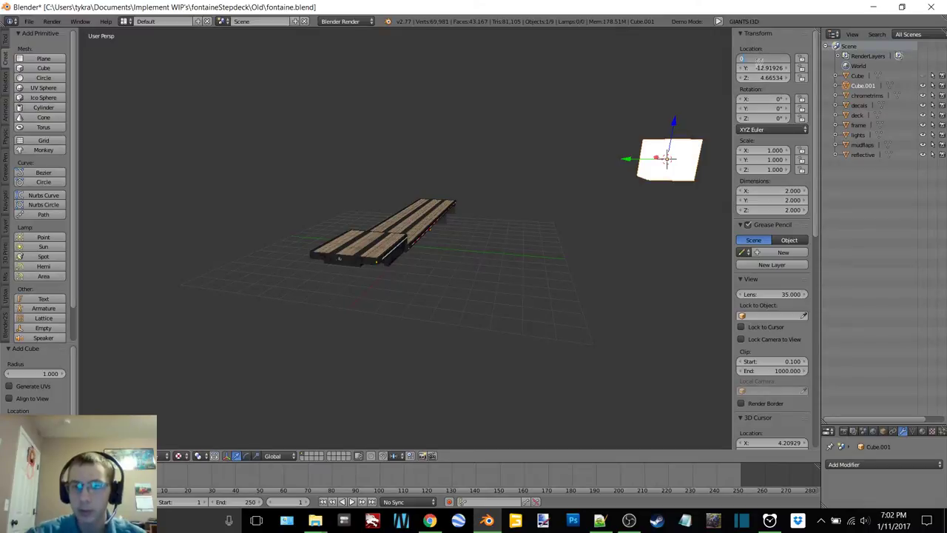
key("Return")
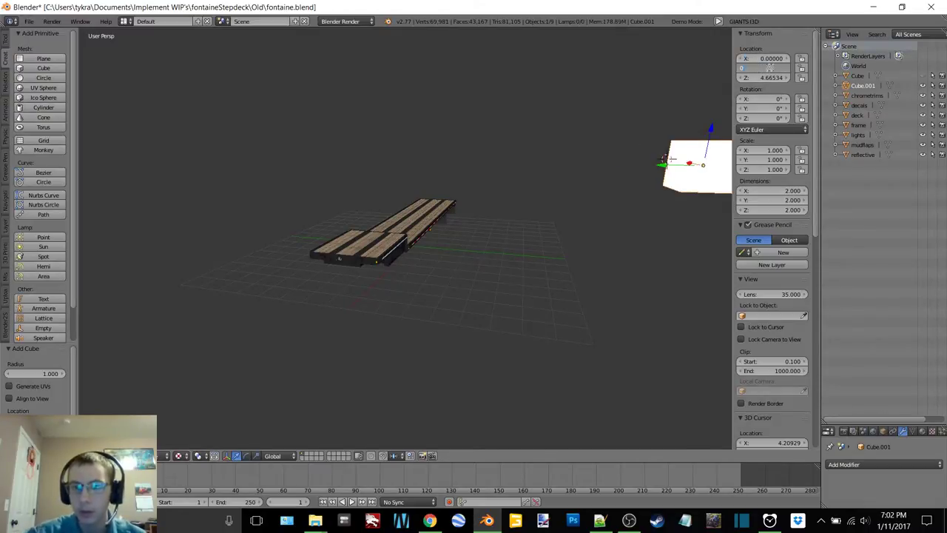
key("Tab")
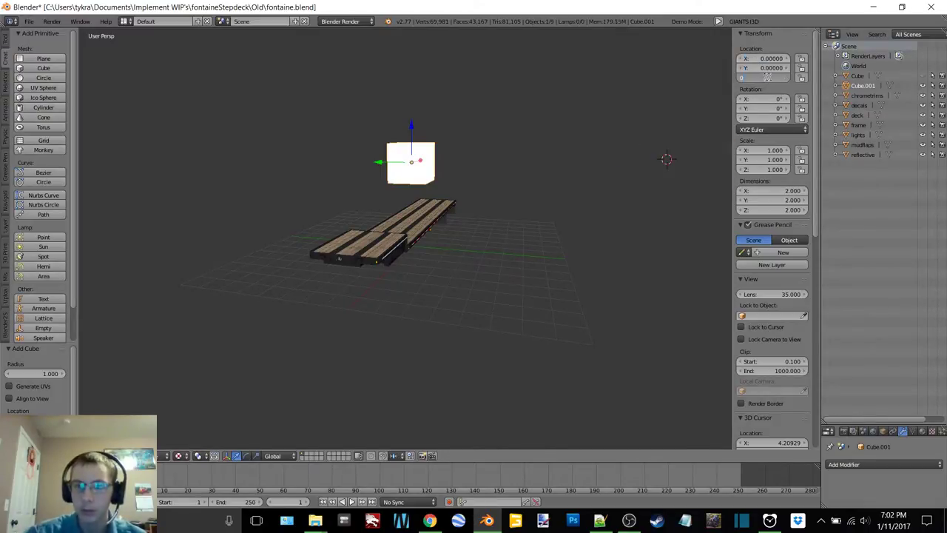
key("Return")
Raise the new cube about 1.585 units along Z to deck height and show the viewport in solid shading.
scroll(568, 191, "up", 4)
middle_click_drag(568, 191, 427, 161)
middle_click_drag(578, 250, 559, 267, "shift")
left_click_drag(556, 292, 554, 214)
middle_click_drag(494, 215, 540, 227)
key("z")
left_click(534, 280)
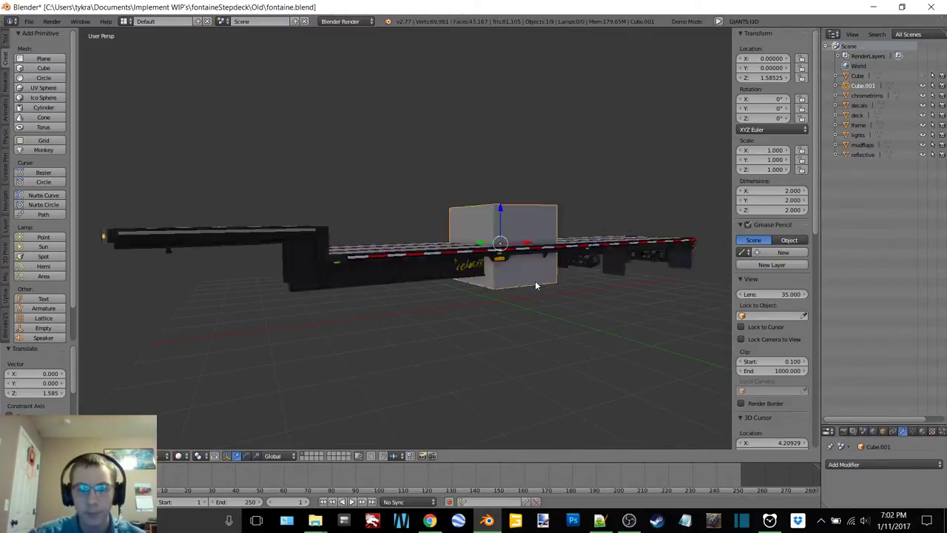
middle_click_drag(535, 280, 515, 255)
key("z")
left_click(521, 203)
middle_click_drag(520, 203, 509, 233)
key("z")
left_click(508, 287)
In Edit Mode, select the cube's front face and stretch it along negative X to the trailer's front end, at about X -8.27.
key("Tab")
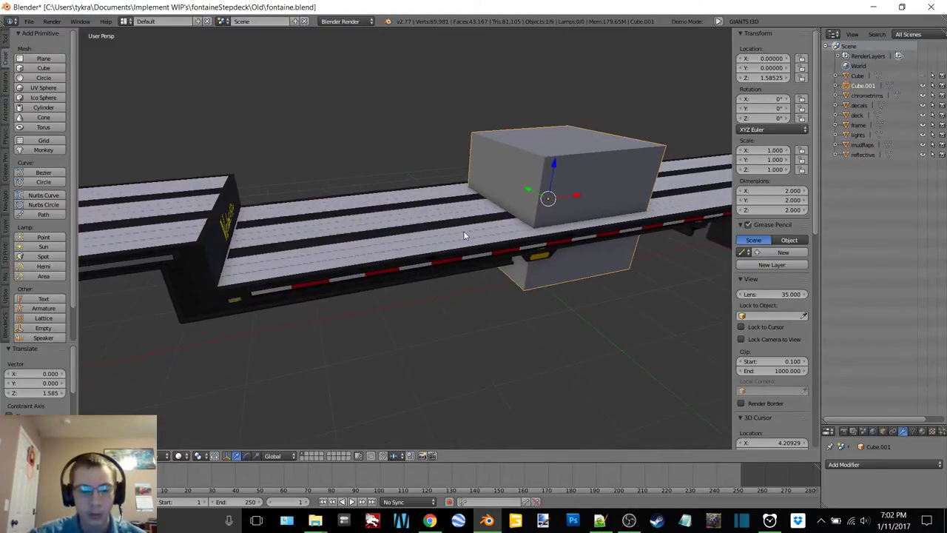
left_click(503, 184)
right_click(502, 184)
left_click_drag(522, 203, 298, 229)
middle_click_drag(447, 209, 657, 193, "shift")
left_click_drag(523, 209, 264, 245)
middle_click_drag(444, 191, 526, 179, "shift")
left_click_drag(450, 201, 387, 210)
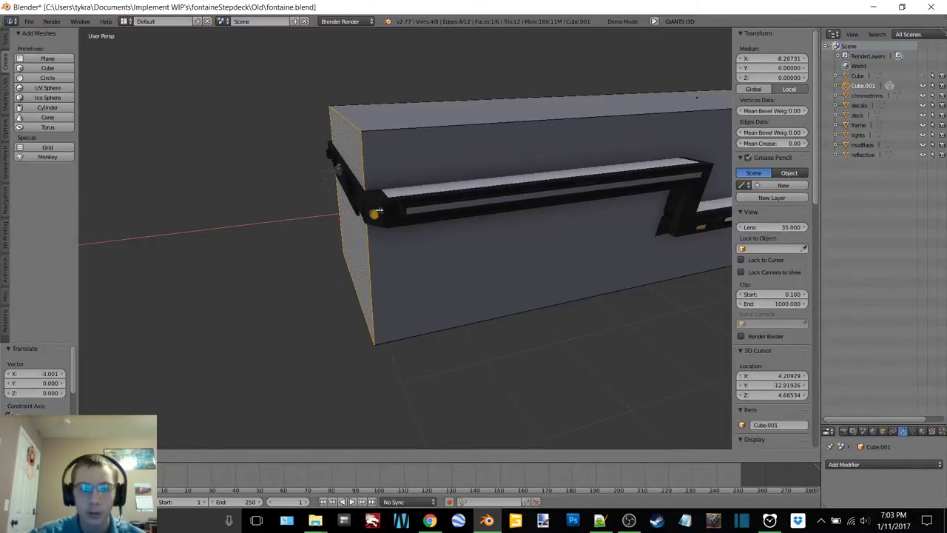
left_click_drag(377, 211, 375, 211)
Nudge the front face about 0.025 units along negative X to line up with the trailer's front edge.
middle_click_drag(376, 211, 406, 235, "shift")
scroll(466, 214, "up", 7)
middle_click_drag(488, 197, 447, 198)
left_click_drag(377, 252, 365, 255)
left_click(366, 255)
middle_click_drag(365, 254, 347, 221)
Select the cube's rear face and move it about 5.479 units along X to the trailer's rear end.
scroll(398, 219, "down", 6)
right_click(481, 222)
middle_click_drag(481, 222, 482, 180)
scroll(481, 179, "down", 5)
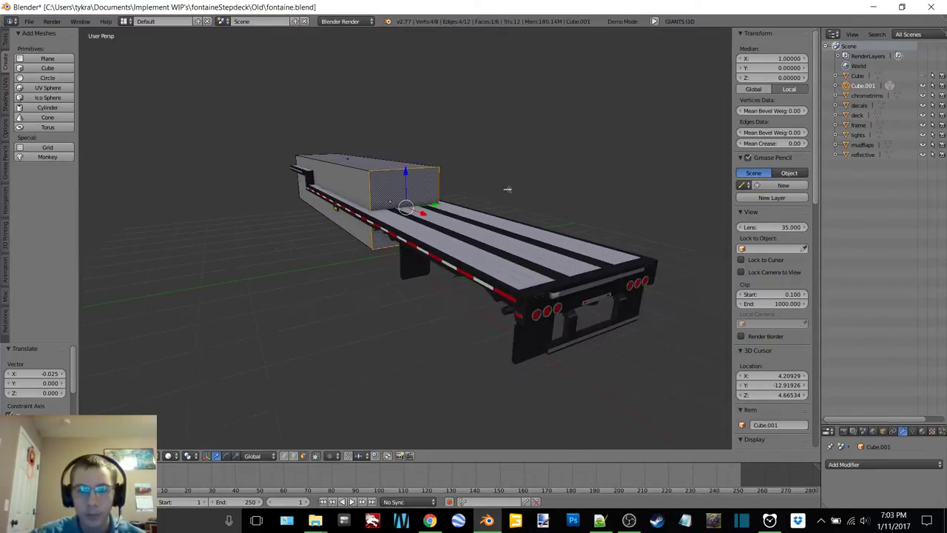
middle_click_drag(408, 183, 480, 192)
key("g")
key("x")
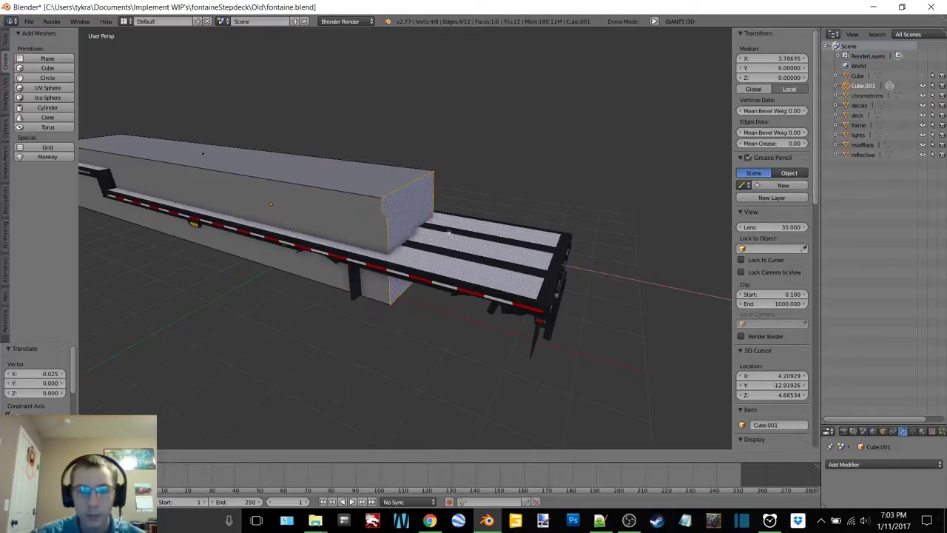
left_click(587, 258)
Nudge the rear face about 0.018 units along X to align with the trailer's rear frame.
middle_click_drag(444, 231, 377, 190)
scroll(377, 190, "up", 4)
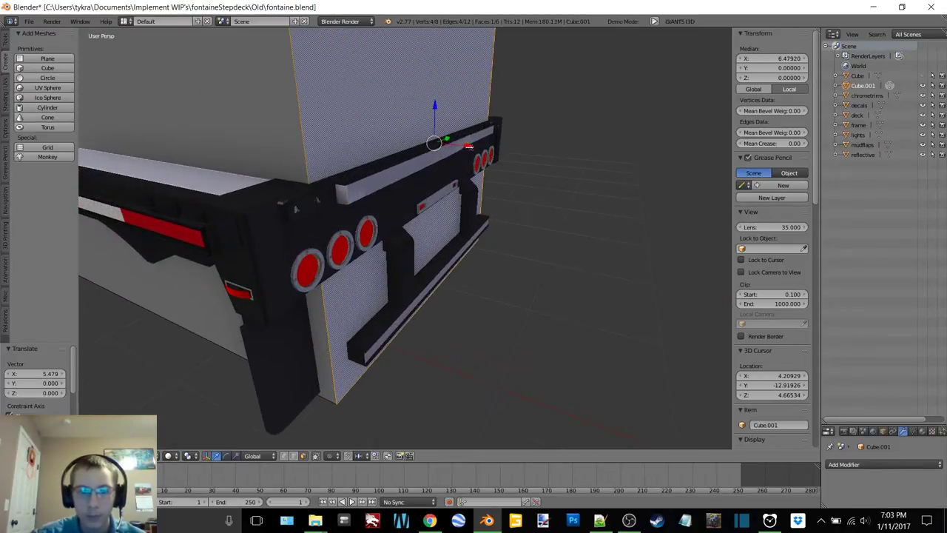
key("g")
key("x")
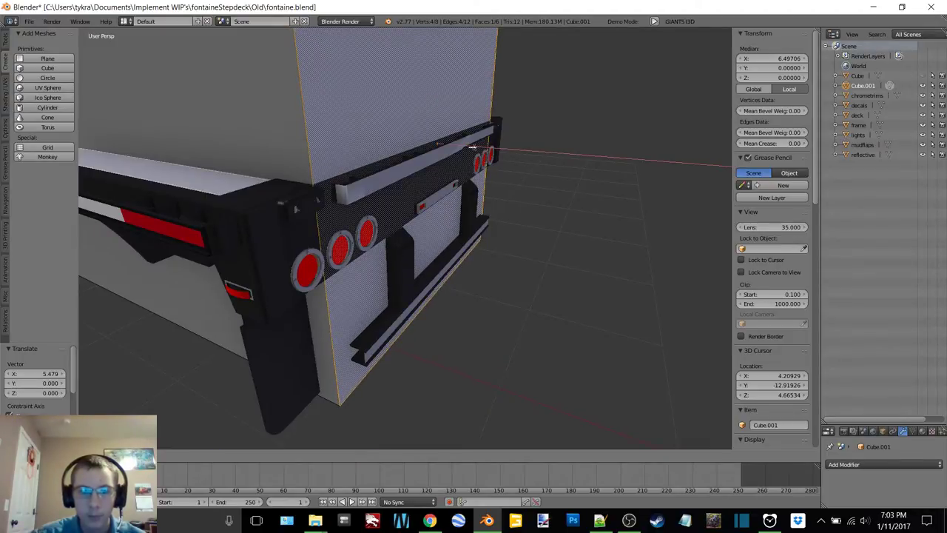
left_click(472, 147)
Widen the cube to the trailer's sides, moving one side face to about Y -1.318 and the opposite face about 0.339 units along Y.
right_click(263, 143)
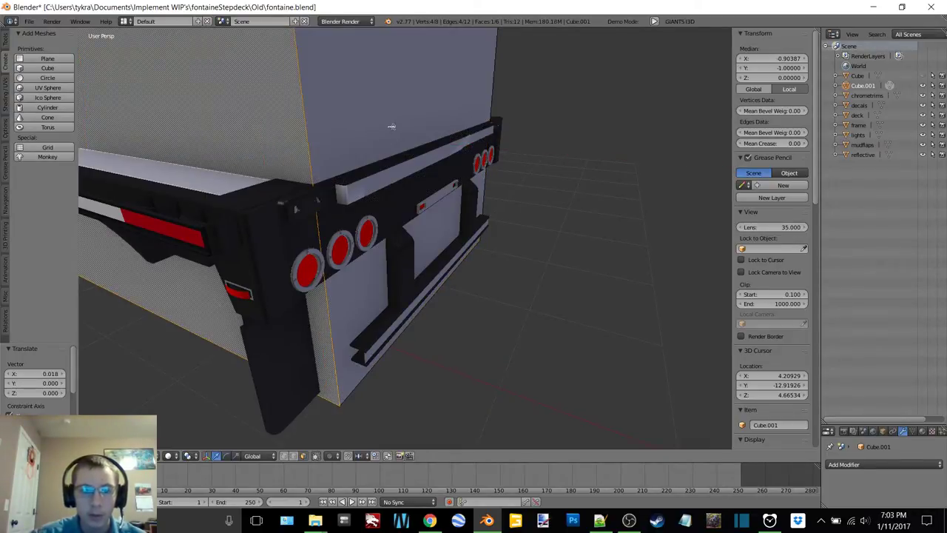
middle_click_drag(389, 126, 320, 139)
key("g")
key("y")
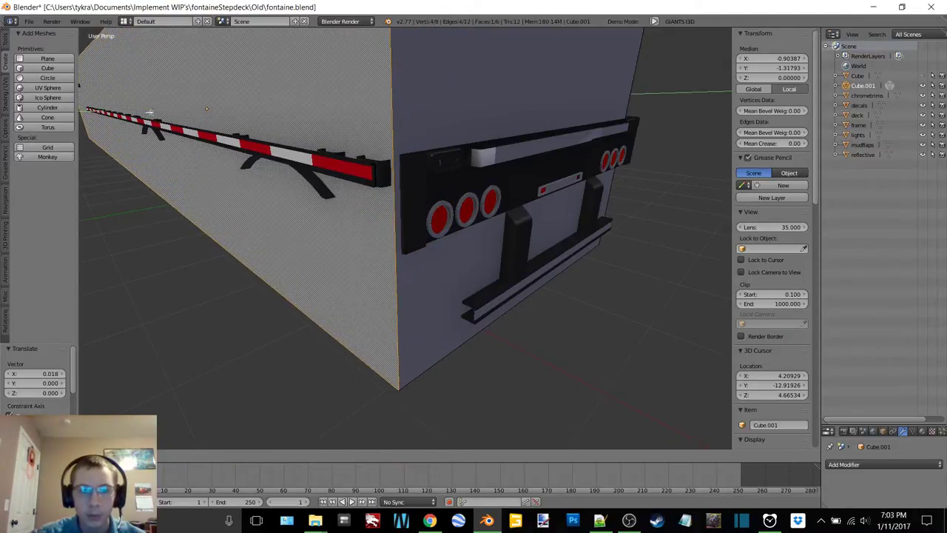
left_click(150, 111)
middle_click_drag(448, 138, 476, 130)
right_click(383, 135)
left_click_drag(513, 106, 524, 105)
Select the cube's top face and lower it about 0.339 units along Z toward the trailer deck.
right_click(377, 102)
middle_click_drag(458, 71, 489, 143)
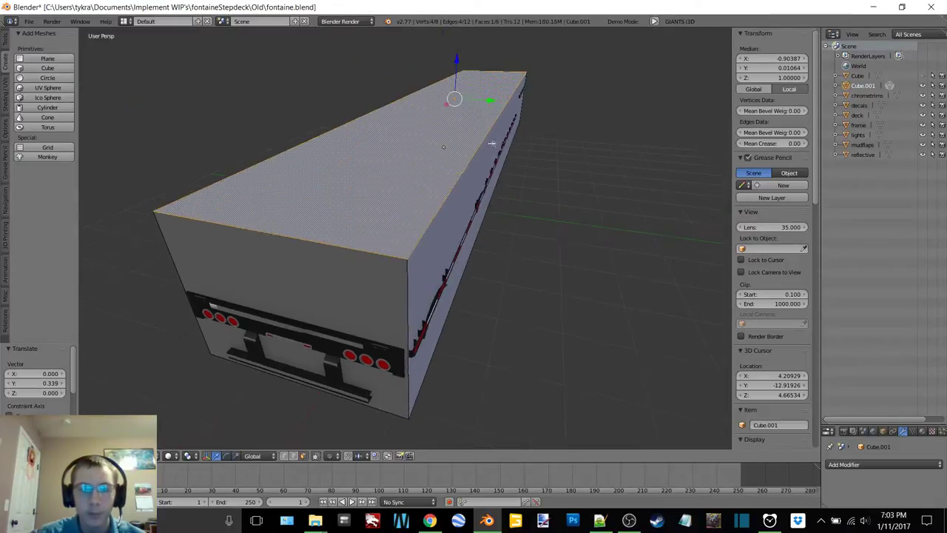
left_click_drag(455, 56, 458, 72)
middle_click_drag(497, 88, 313, 330, "shift")
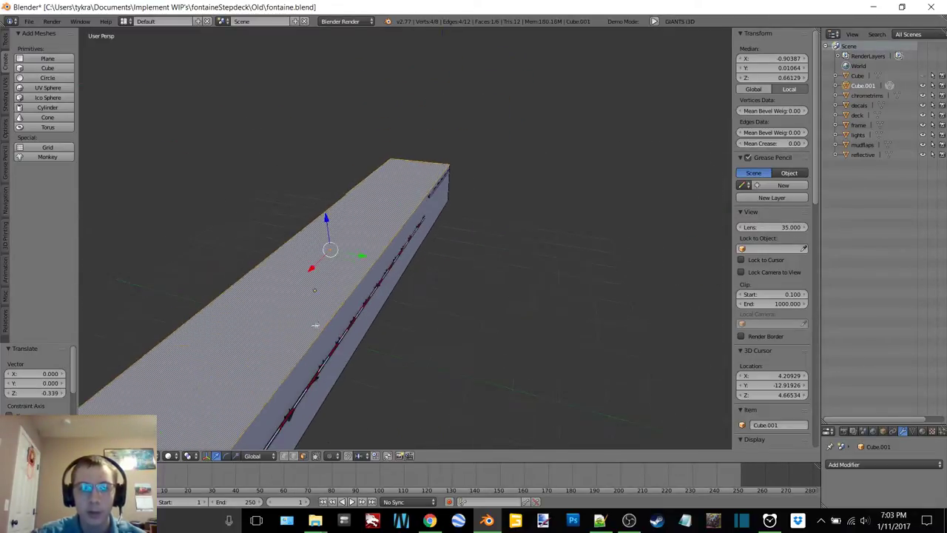
scroll(487, 165, "up", 5)
middle_click_drag(487, 165, 367, 159)
scroll(585, 262, "down", 6)
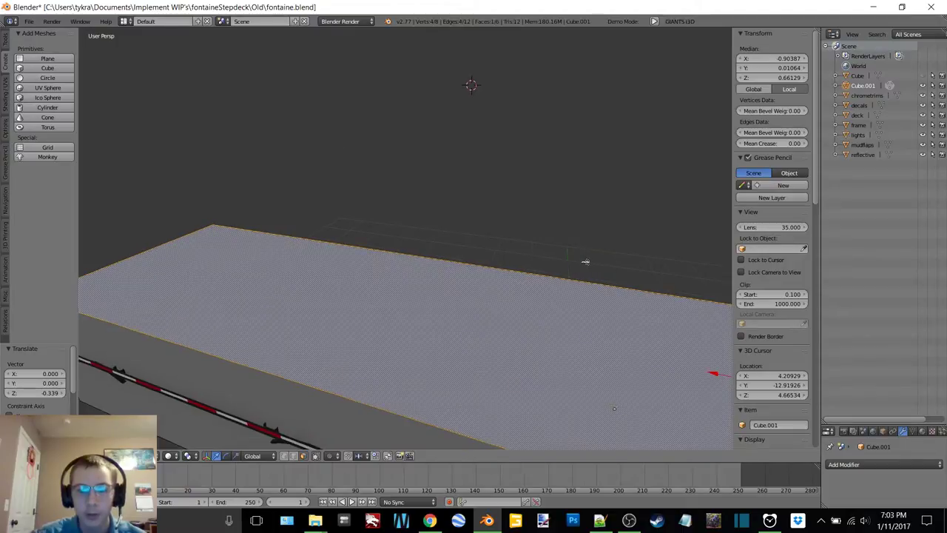
scroll(574, 264, "down", 2)
middle_click_drag(554, 275, 375, 213, "shift")
mouse_move(617, 313)
middle_mouse_down("shift")
mouse_move(435, 226)
mouse_move(444, 219)
mouse_move(434, 207)
mouse_move(511, 201)
mouse_move(490, 209)
middle_mouse_up("shift")
key("z")
left_click(474, 208)
key("z")
left_click(495, 153)
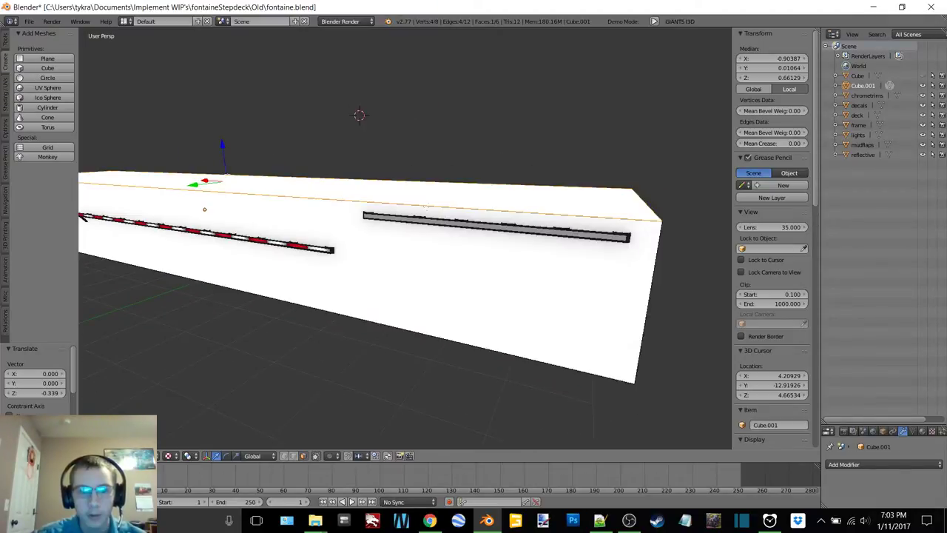
key("z")
left_click(258, 150)
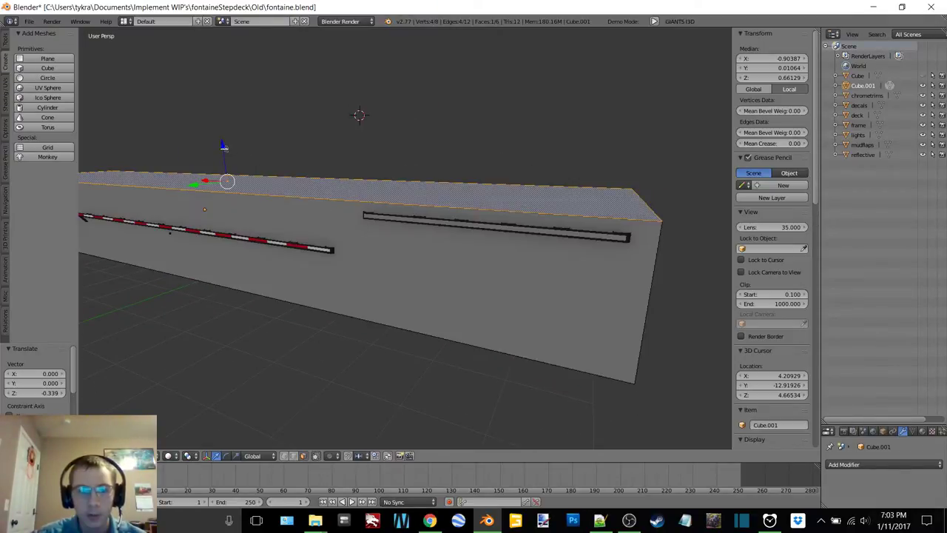
Lower the cube's top face a further 0.169 units along Z, just below the surface of the raised front deck.
key("g")
key("z")
left_click(231, 149)
middle_click_drag(363, 193, 313, 218, "shift")
scroll(458, 160, "up", 3)
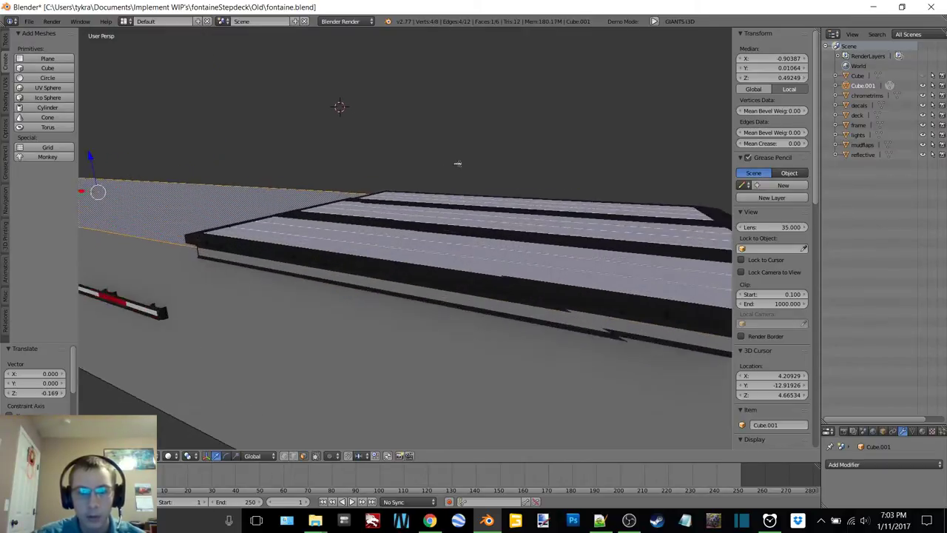
Raise the cube's top face about 0.061 units along Z, flush with the surface of the raised front deck.
middle_click_drag(405, 167, 377, 154)
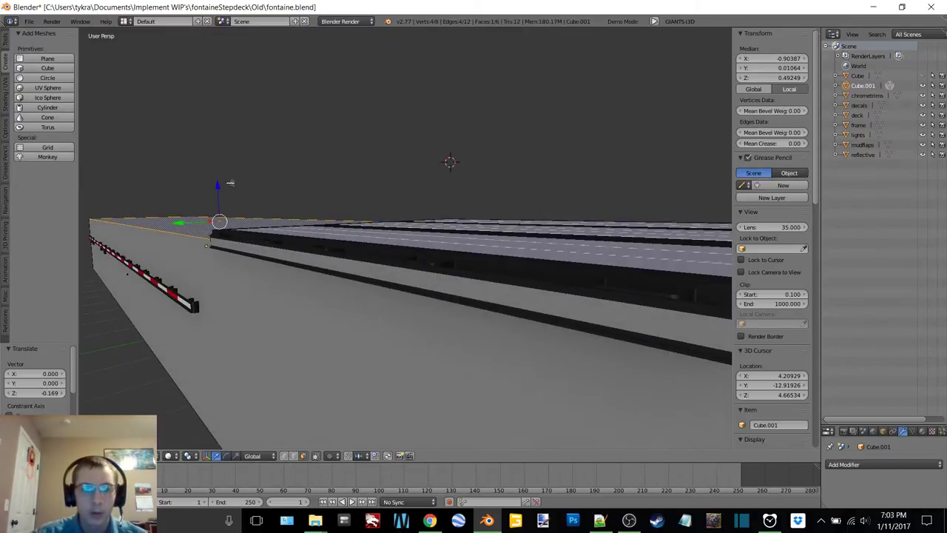
left_click_drag(217, 185, 212, 181)
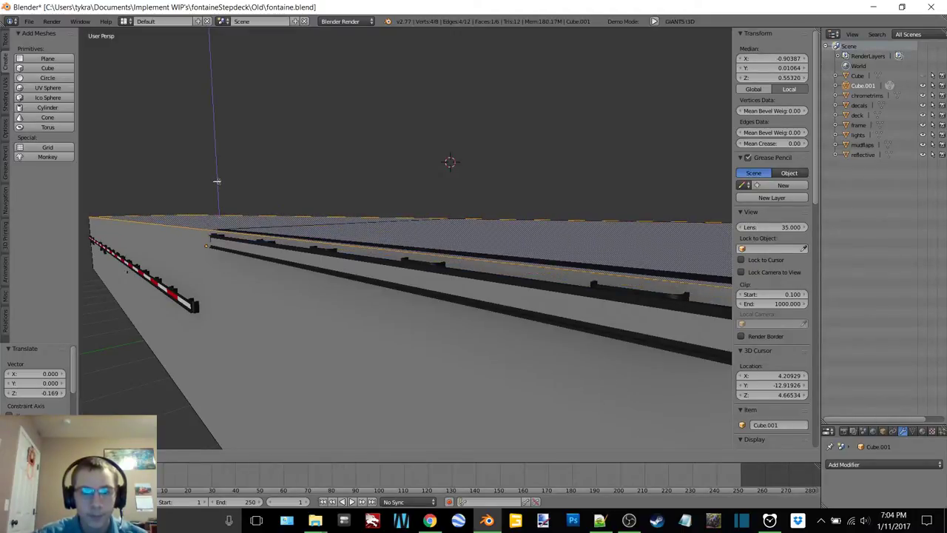
left_click(217, 181)
middle_click_drag(365, 224, 395, 159)
scroll(342, 234, "down", 5)
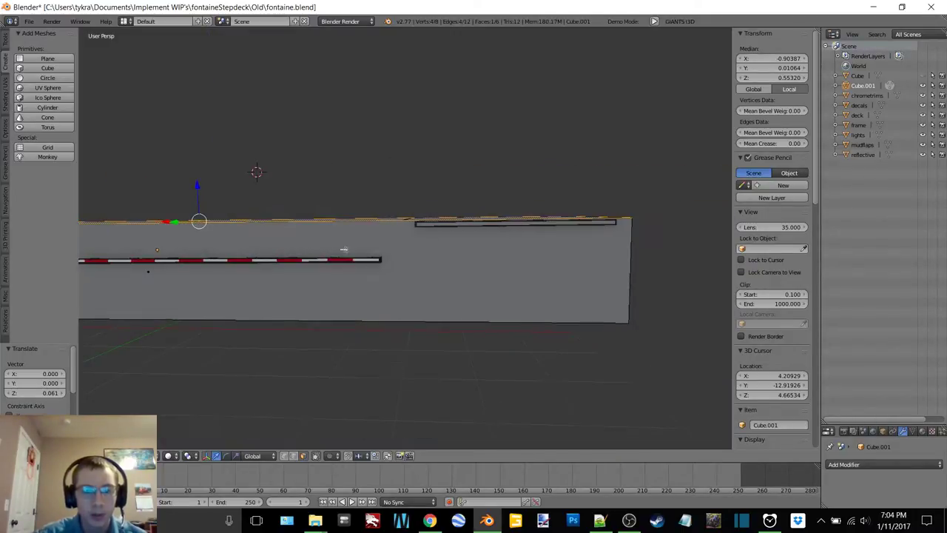
Try adding a loop cut across the cube where the lower rear deck meets the raised front deck.
mouse_move(342, 234)
middle_mouse_down("shift")
mouse_move(370, 252)
mouse_move(430, 192)
middle_mouse_up("shift")
key("z")
left_click(447, 251)
key("ctrl+r")
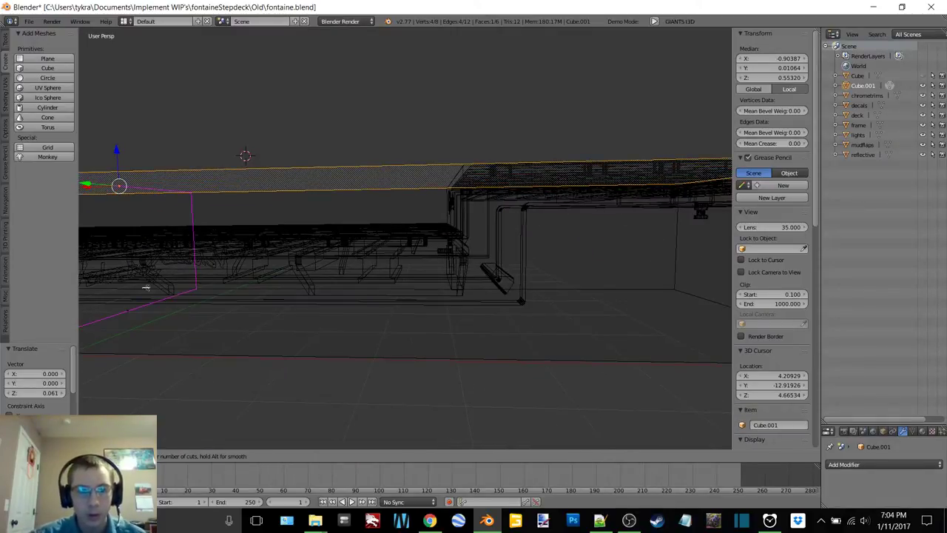
left_click(138, 290)
left_click(381, 270)
Shift the loop cut along X to about -4.930, lining it up with the raised deck's rear edge.
middle_click_drag(380, 270, 427, 190)
left_click_drag(432, 174, 430, 175)
key("z")
left_click(439, 232)
middle_click_drag(439, 232, 445, 208)
left_click_drag(434, 177, 432, 175)
left_click(429, 177)
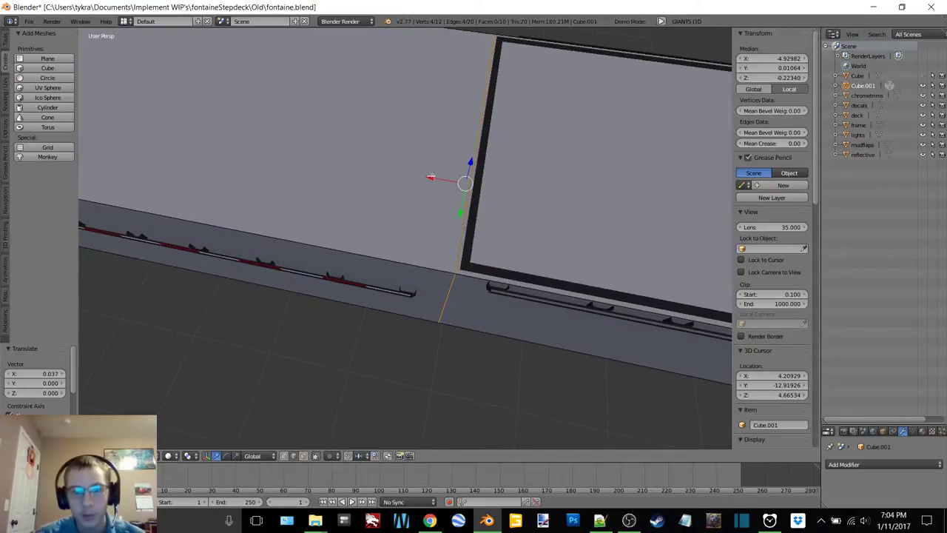
Try lowering the rear section's top face toward the lower deck, and undo the move.
left_click(303, 456)
right_click(461, 218)
middle_click_drag(460, 218, 412, 163)
left_click_drag(255, 90, 261, 103)
key("ctrl+z")
middle_click_drag(398, 123, 460, 188)
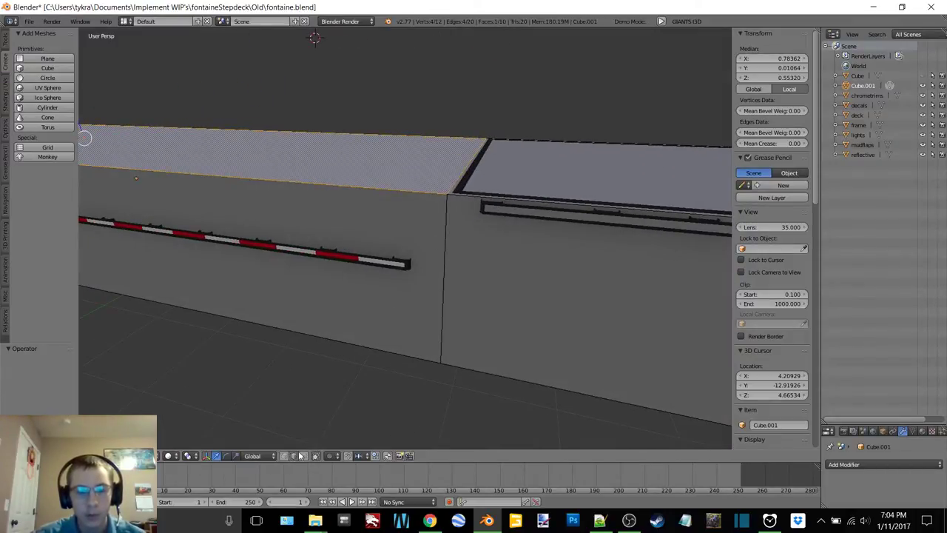
Try extruding the top edge at the deck step in place and lowering the rear top face, and undo the move.
right_click(451, 185)
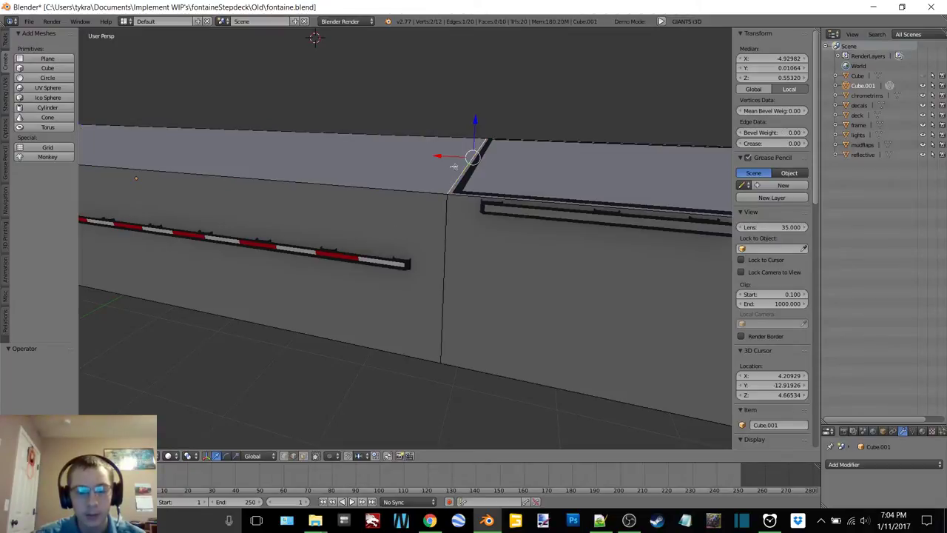
key("e")
right_click(453, 166)
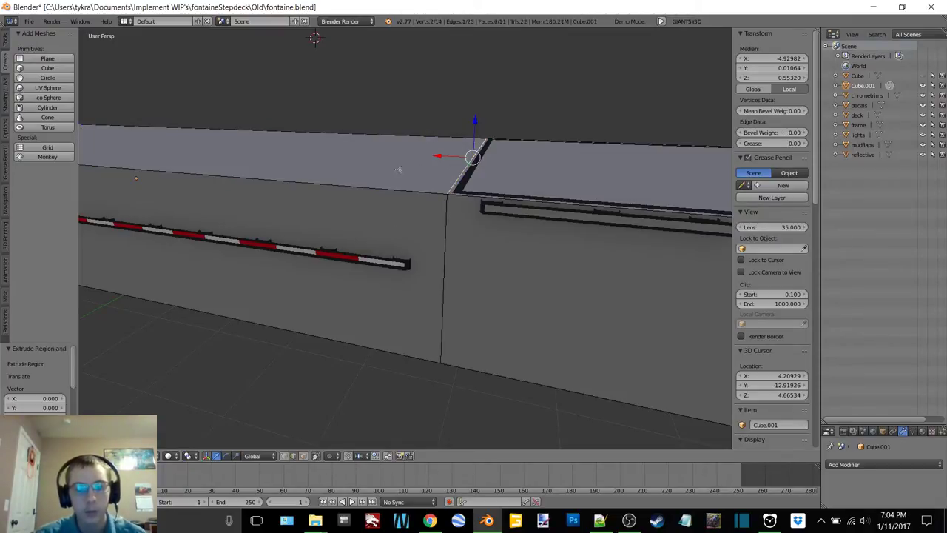
left_click(304, 456)
right_click(313, 142)
middle_click_drag(313, 142, 275, 138)
left_click_drag(168, 98, 179, 123)
key("ctrl+z")
mouse_move(307, 122)
middle_mouse_down()
mouse_move(318, 127)
mouse_move(311, 132)
middle_mouse_up()
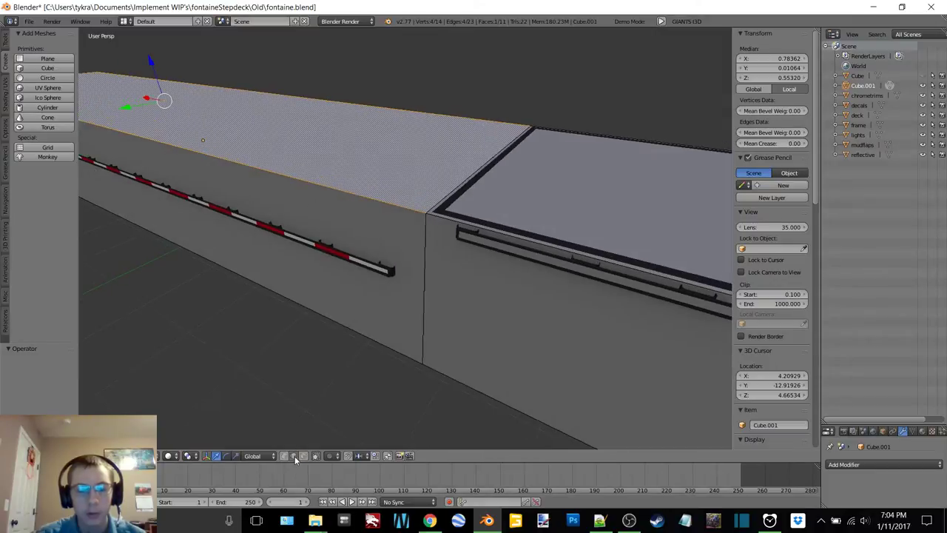
Try lowering the rear section's two long top edges toward the lower deck.
right_click(323, 180)
right_click(206, 98, "shift")
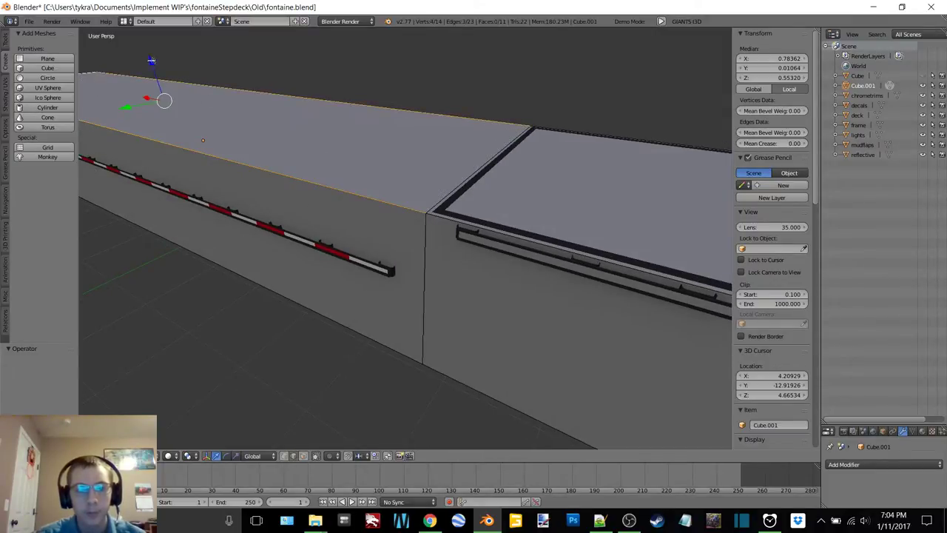
left_click_drag(151, 61, 163, 89)
middle_click_drag(321, 156, 427, 212)
Try moving and extruding the edge at the deck step along Z, and undo these edits and the lowered edges.
right_click(456, 228)
left_click_drag(440, 167, 438, 155)
key("ctrl+z")
key("e")
key("z")
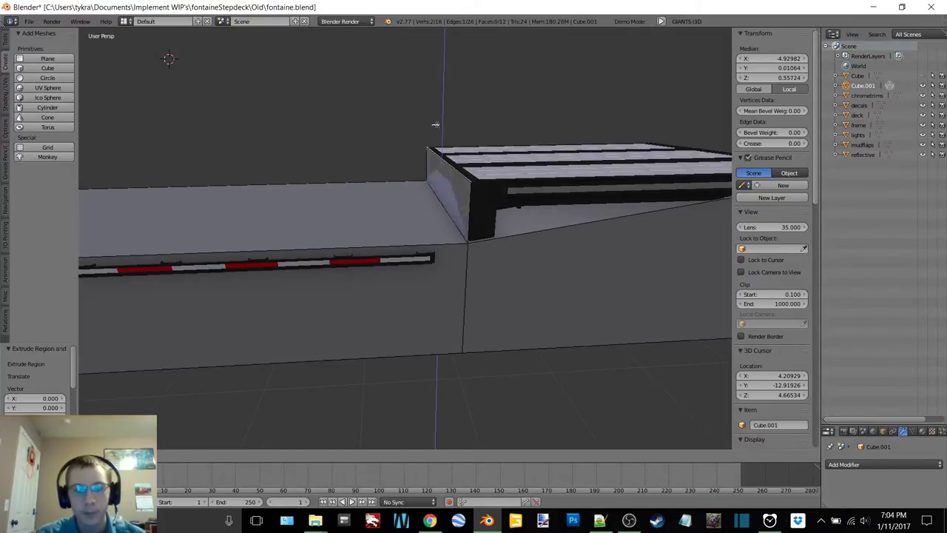
right_click(435, 124)
key("ctrl+z")
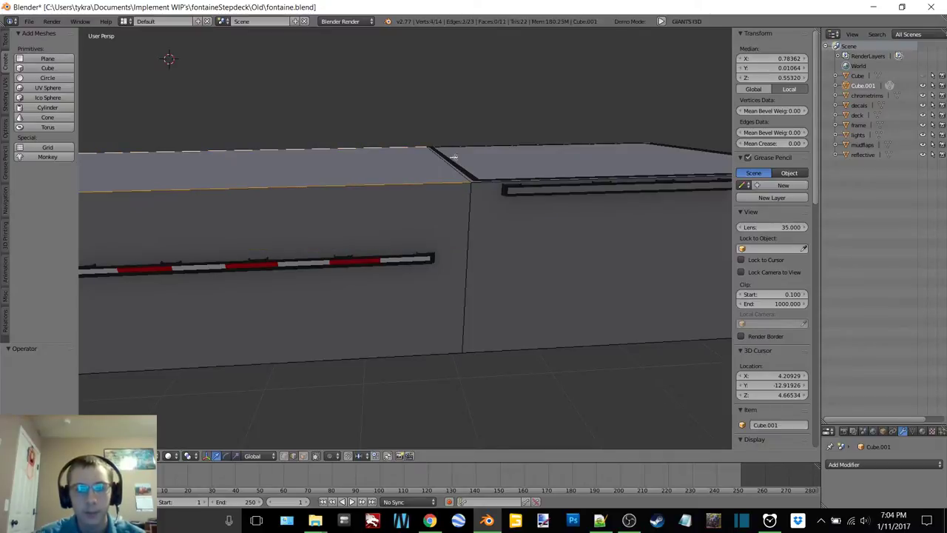
Try filling between the two long top edges, and undo everything back to the box without the loop cut.
key("f")
key("a")
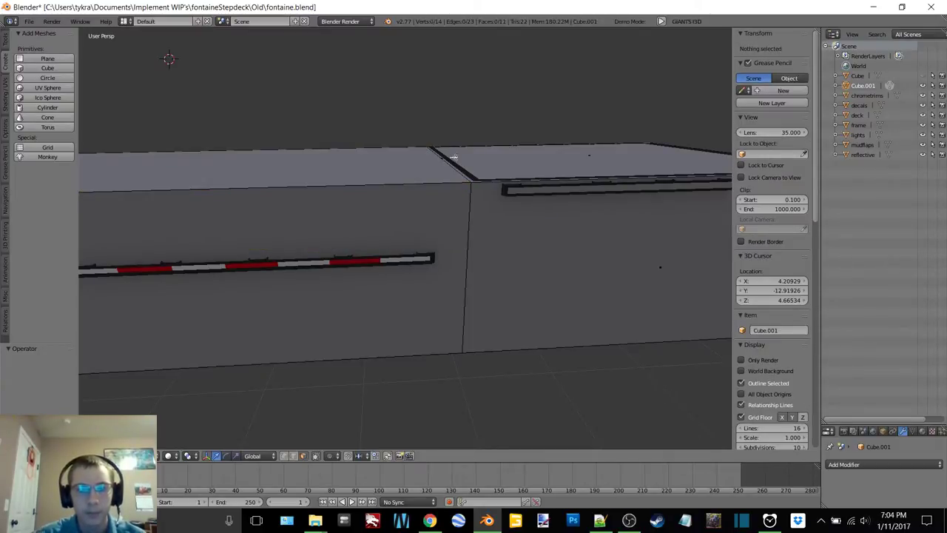
key("ctrl+z")
key("ctrl+z")
key("ctrl+z")
key("ctrl+z")
key("ctrl+z")
key("ctrl+z")
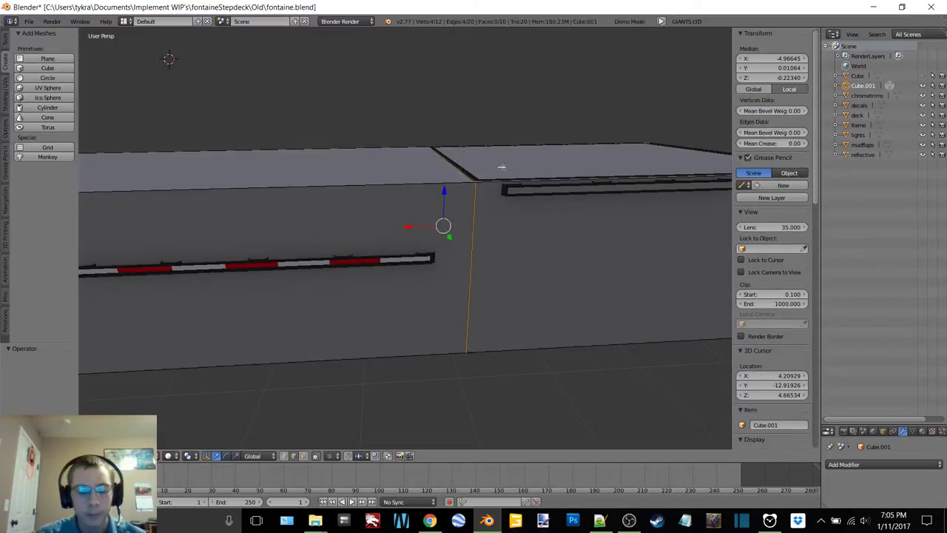
key("ctrl+z")
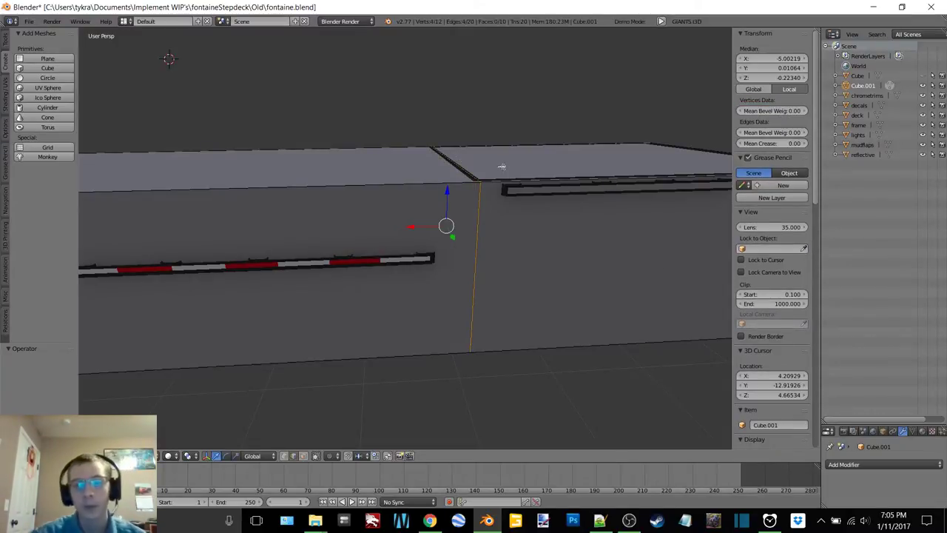
key("ctrl+z")
Switch to OBS to check the recording, and return to Blender.
middle_click_drag(499, 163, 515, 290)
left_click(628, 520)
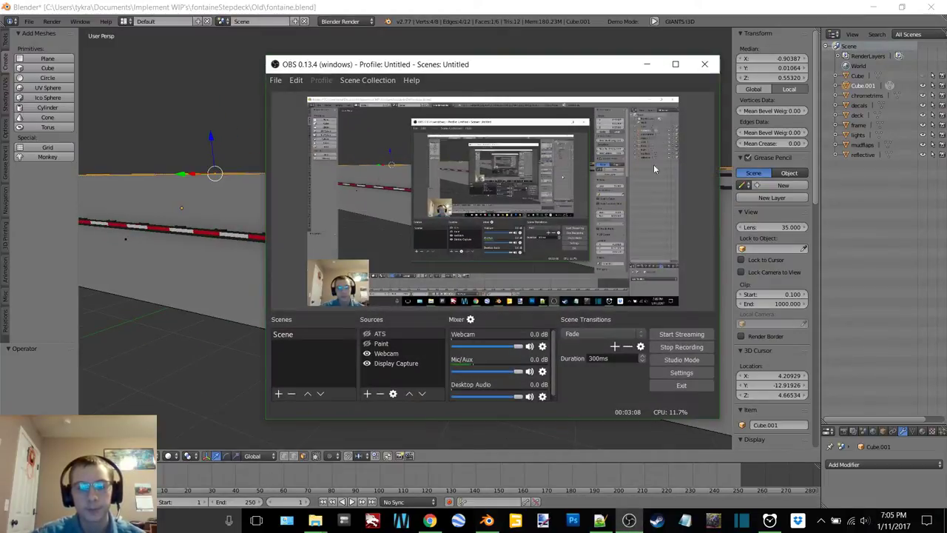
left_click(647, 65)
Add one loop cut across the cube at the step between the lower rear deck and raised front deck.
middle_click_drag(518, 144, 474, 222)
key("ctrl+r")
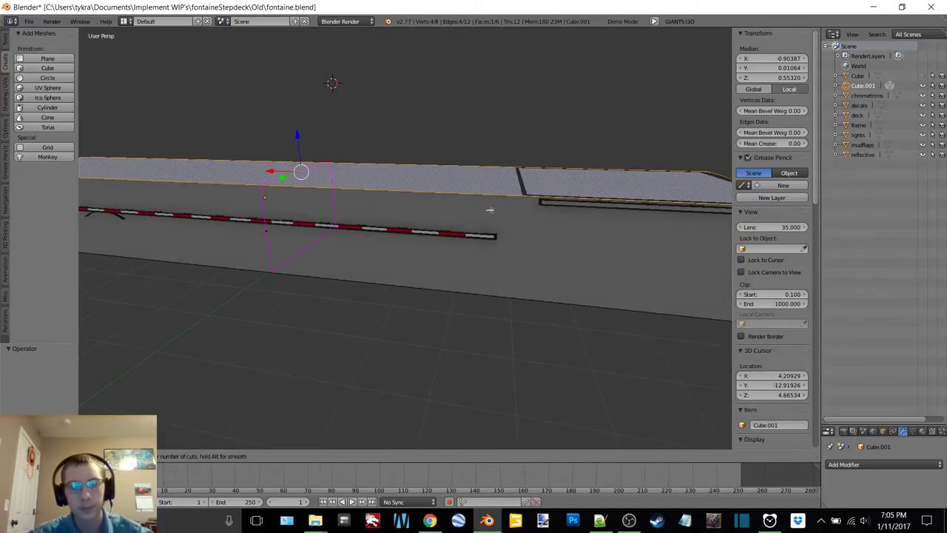
left_click(330, 194)
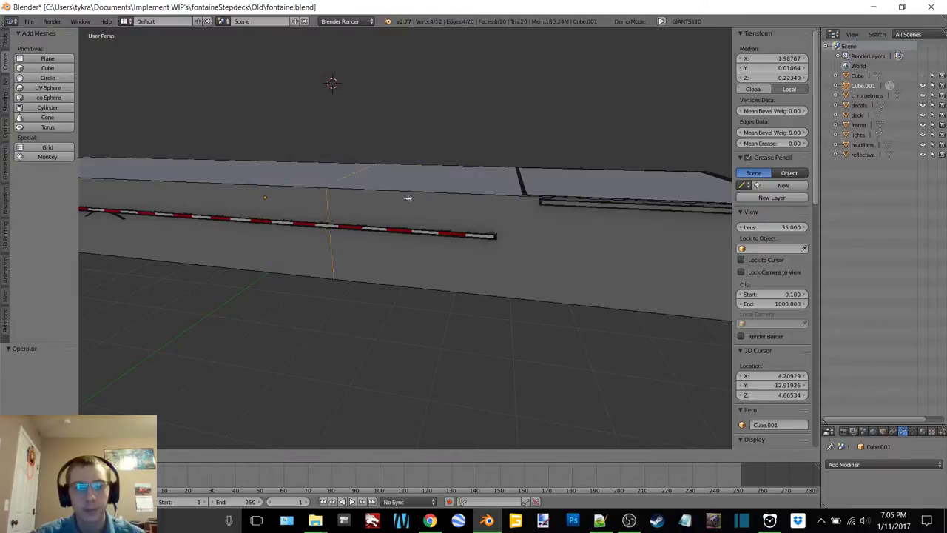
left_click(568, 237)
Try extruding the rear section's top face in place and lowering it along Z, and undo both operations.
right_click(363, 184)
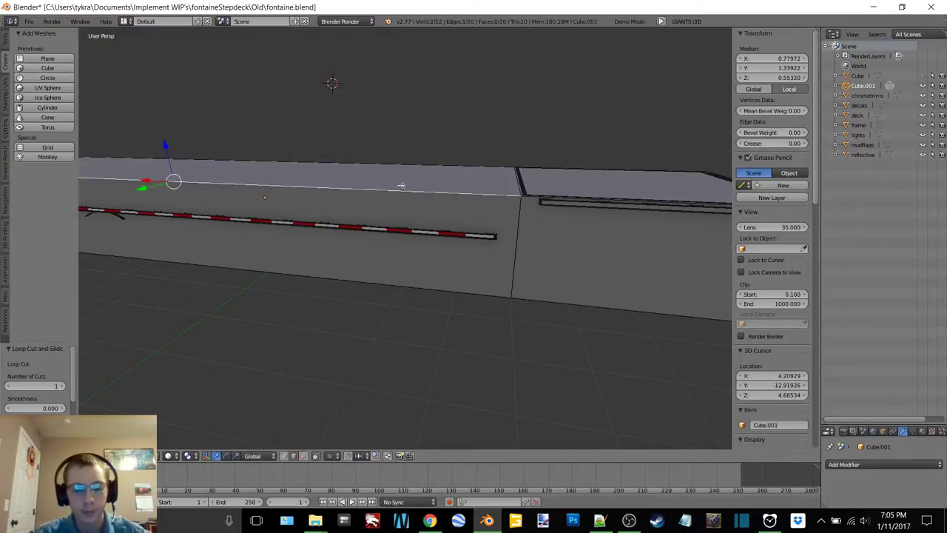
left_click(303, 455)
right_click(325, 180)
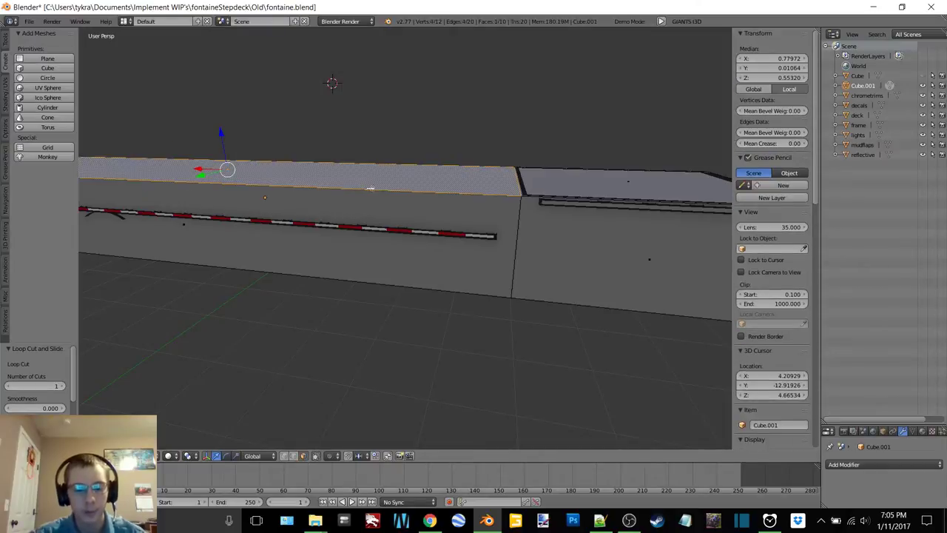
key("e")
right_click(221, 148)
key("g")
key("z")
left_click(234, 156)
middle_click_drag(234, 156, 263, 213)
key("ctrl+z")
key("ctrl+z")
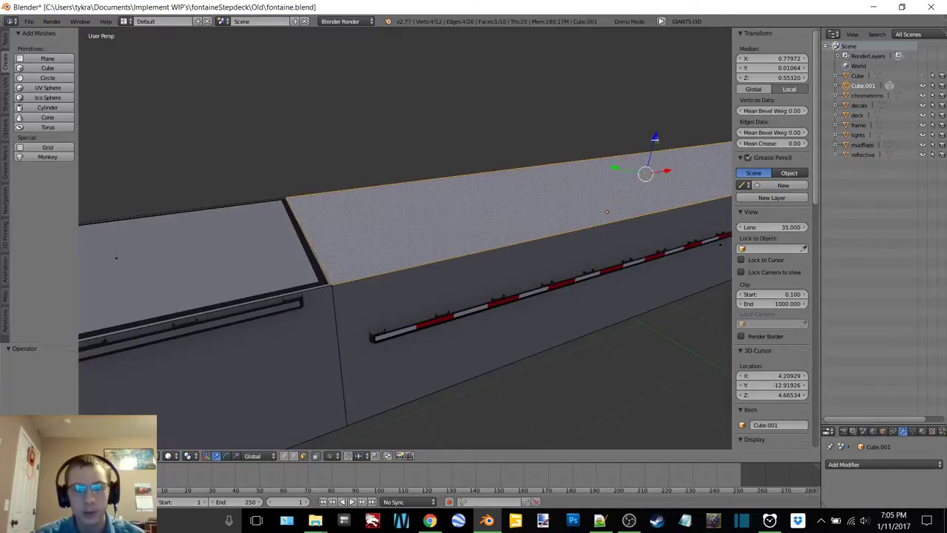
Try lowering the rear section's top face about 0.535 units along Z without extruding it.
key("g")
key("z")
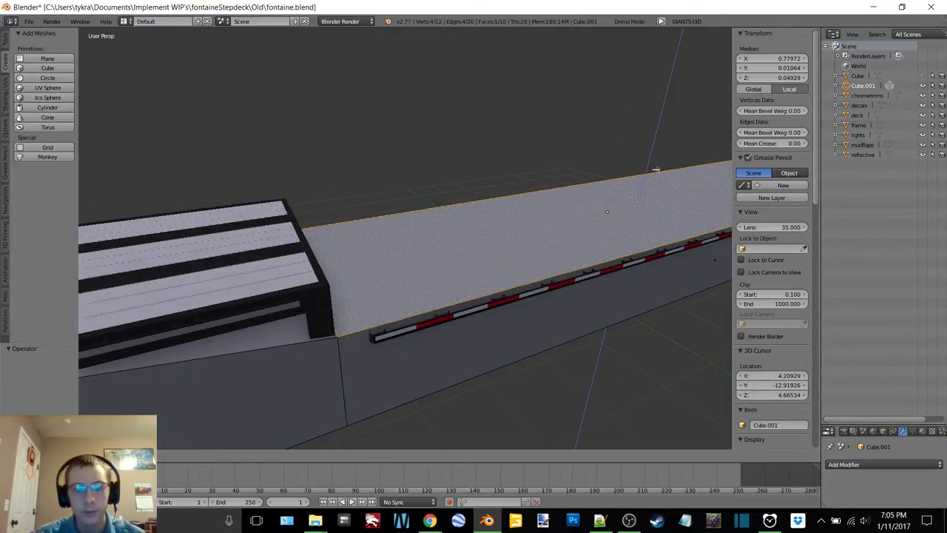
right_click(657, 171)
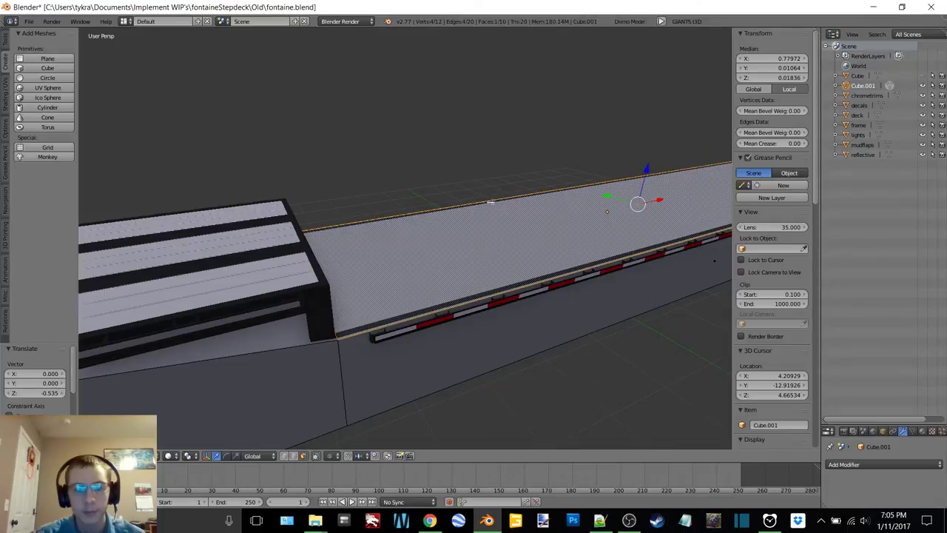
mouse_move(481, 200)
middle_mouse_down()
mouse_move(393, 184)
mouse_move(392, 200)
mouse_move(479, 208)
middle_mouse_up()
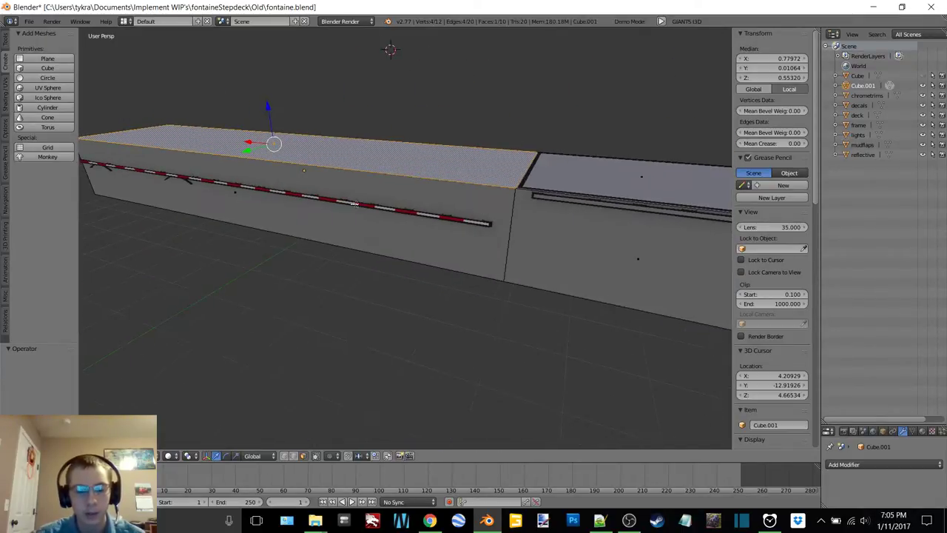
Deselect everything, show the scene in wireframe, and hide all the trailer objects from chrometrims through reflective.
key("a")
key("z")
left_click(370, 204)
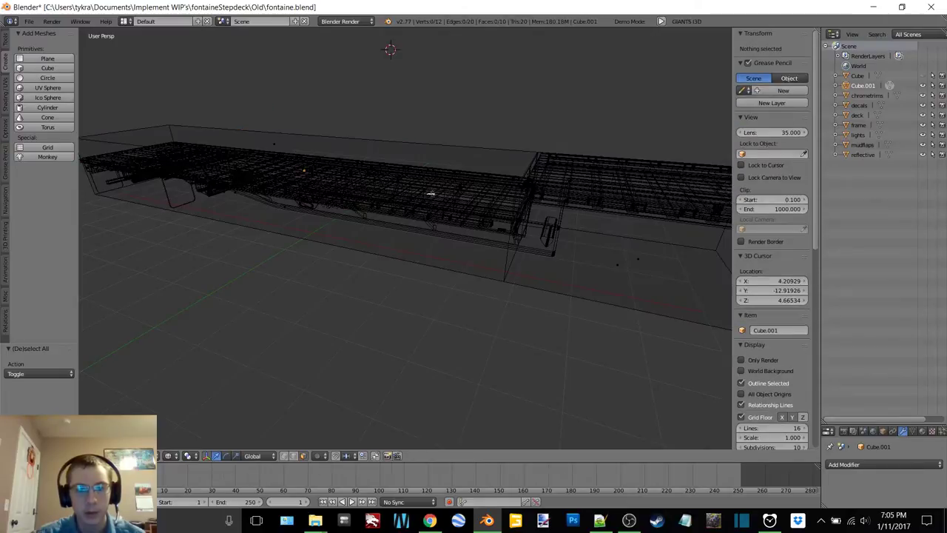
middle_click_drag(375, 176, 385, 185)
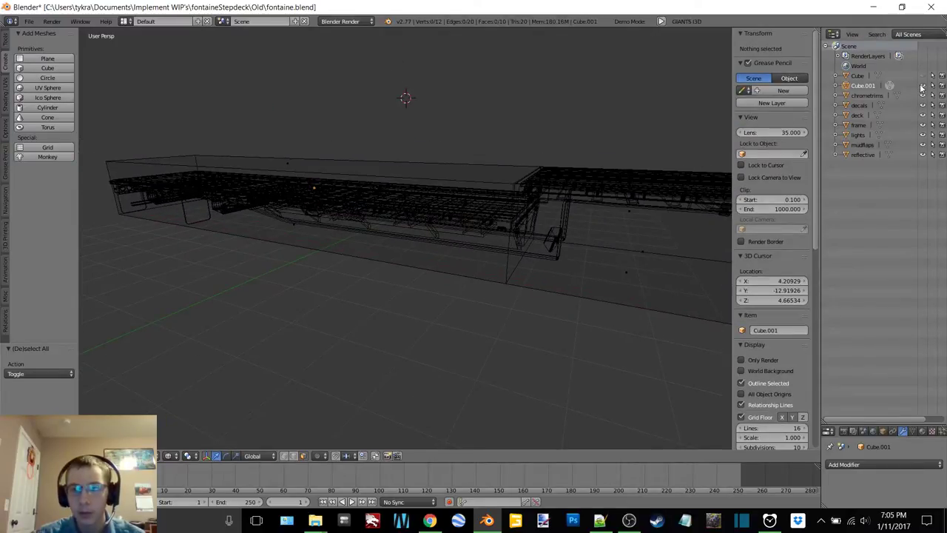
left_click_drag(918, 150, 922, 156)
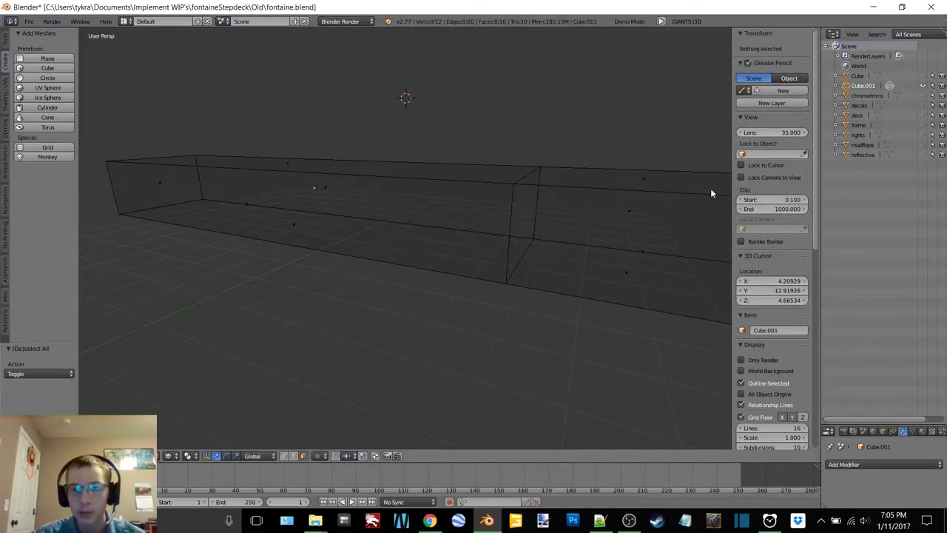
Select all faces of the box's rear section and separate them into their own object.
middle_click_drag(517, 205, 522, 204)
key("c")
mouse_move(315, 193)
left_mouse_down()
mouse_move(253, 177)
mouse_move(141, 184)
mouse_move(254, 210)
mouse_move(299, 232)
left_mouse_up()
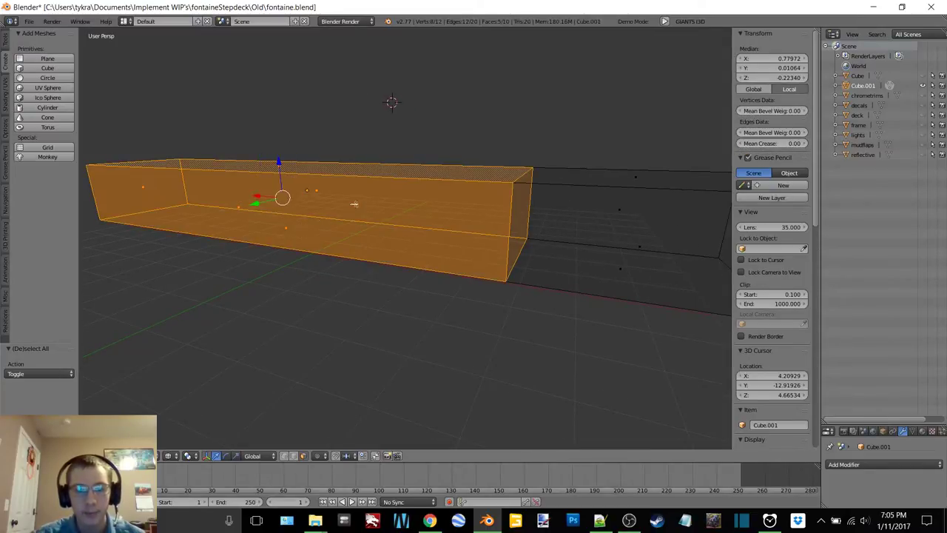
key("p")
left_click(330, 205)
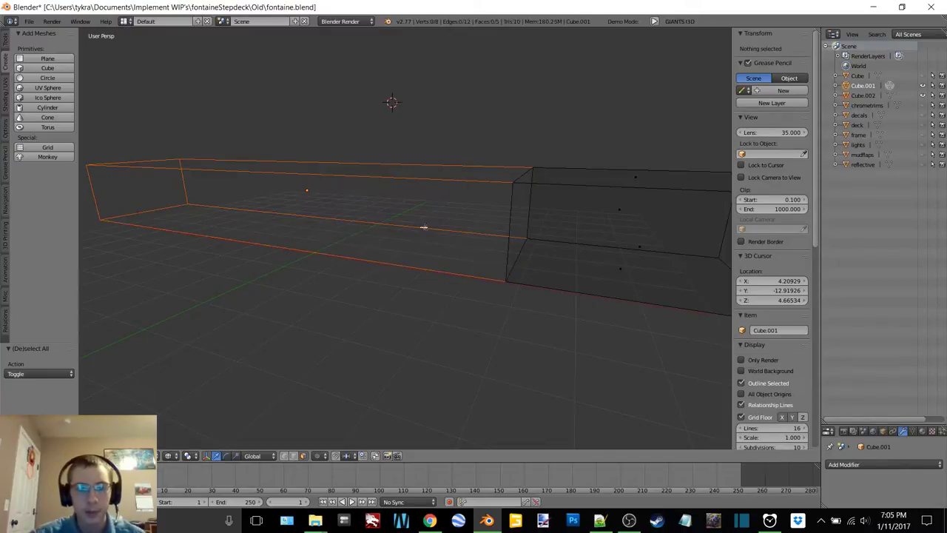
Make Cube.002 the selected object, hide Cube.001, and show the trailer objects from chrometrims through reflective again.
left_click(863, 97)
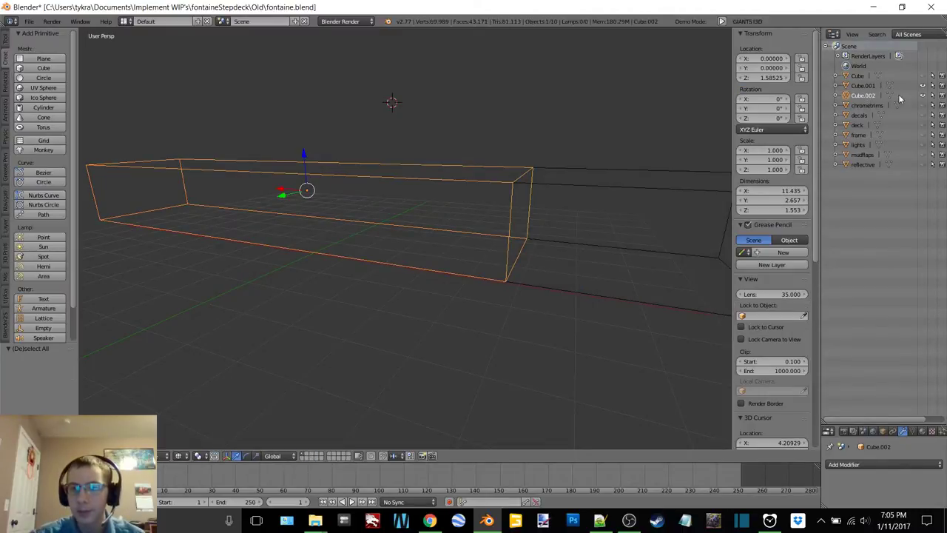
left_click(923, 86)
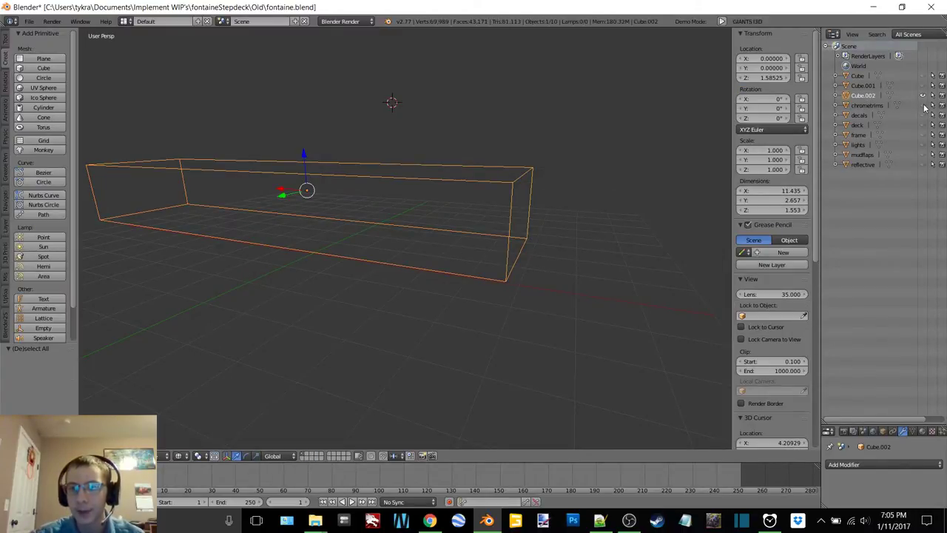
left_click(922, 106)
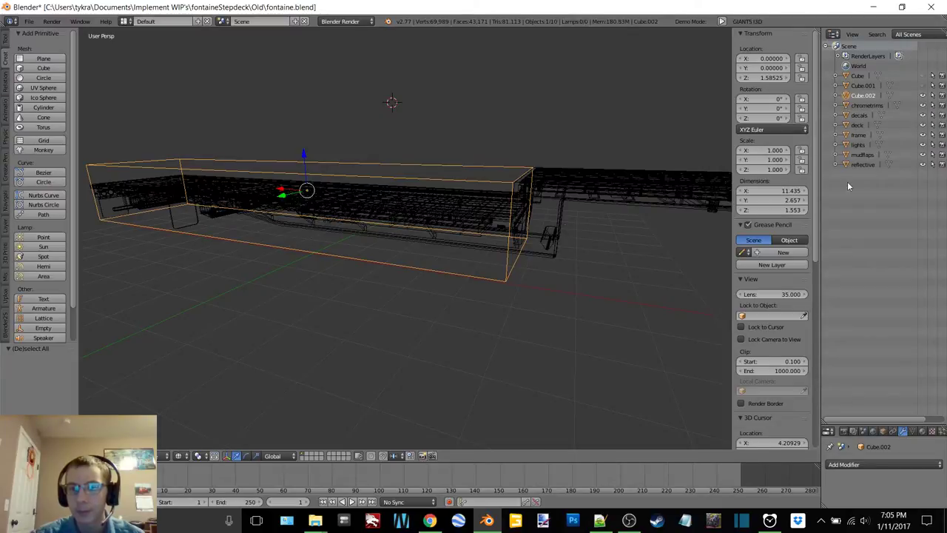
Return to solid shading and lower Cube.002's top face about 0.520 units along Z to the lower deck.
mouse_move(526, 228)
middle_mouse_down()
mouse_move(362, 200)
mouse_move(406, 196)
mouse_move(433, 171)
mouse_move(405, 177)
mouse_move(440, 190)
middle_mouse_up()
key("z")
left_click(528, 278)
key("Tab")
left_click(466, 178)
right_click(432, 131)
left_click_drag(292, 46, 305, 73)
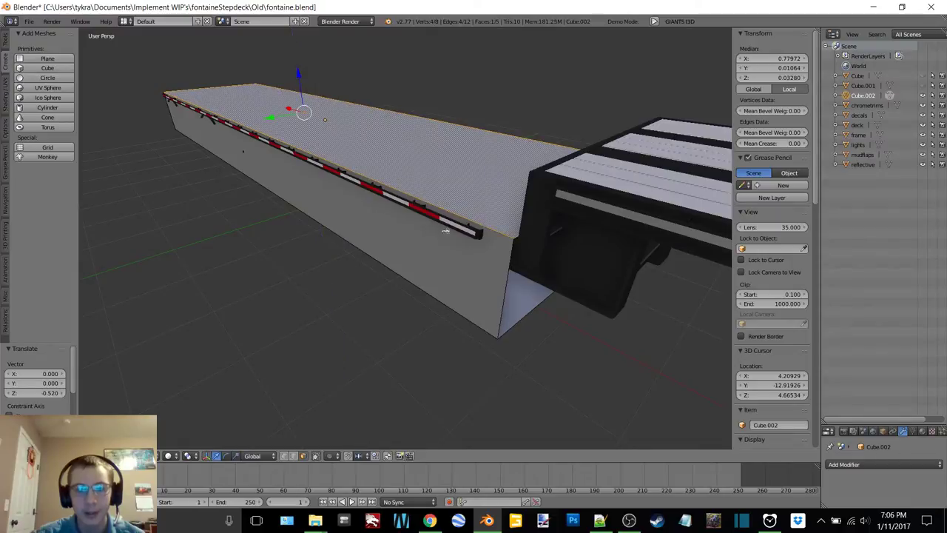
Raise the bottom face of Cube.002 about 0.283 units along Z toward the underside of the trailer frame.
middle_click_drag(465, 251, 481, 205)
right_click(546, 220)
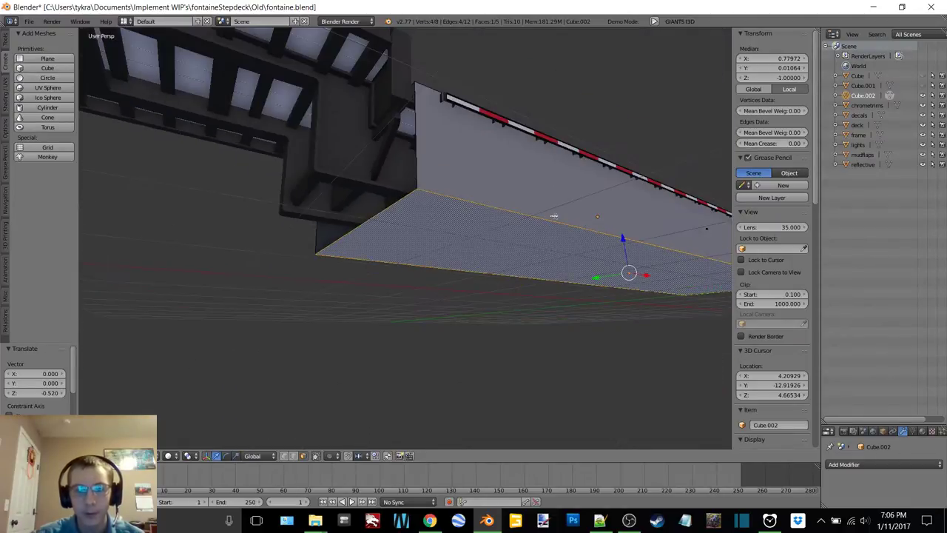
middle_click_drag(545, 219, 580, 264)
mouse_move(559, 268)
left_mouse_down()
mouse_move(553, 244)
mouse_move(552, 255)
left_mouse_up()
left_click(552, 254)
Add one loop cut across Cube.002 and slide it toward the rear wheels, to about 2.235 on X.
mouse_move(552, 255)
middle_mouse_down()
mouse_move(455, 222)
mouse_move(462, 215)
mouse_move(474, 236)
middle_mouse_up()
key("z")
left_click(546, 241)
mouse_move(541, 239)
middle_mouse_down()
mouse_move(476, 244)
mouse_move(460, 233)
mouse_move(494, 231)
middle_mouse_up()
key("ctrl+r")
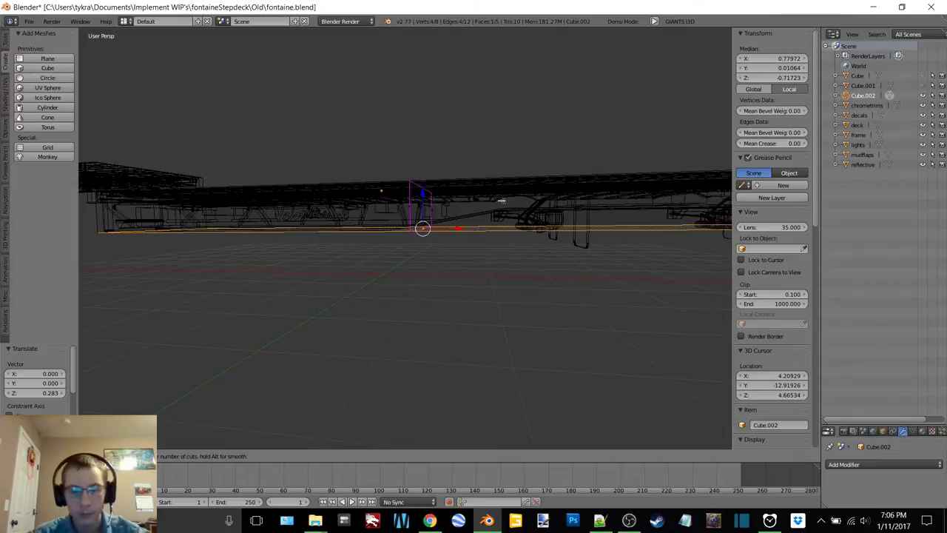
left_click(446, 215)
right_click(449, 219)
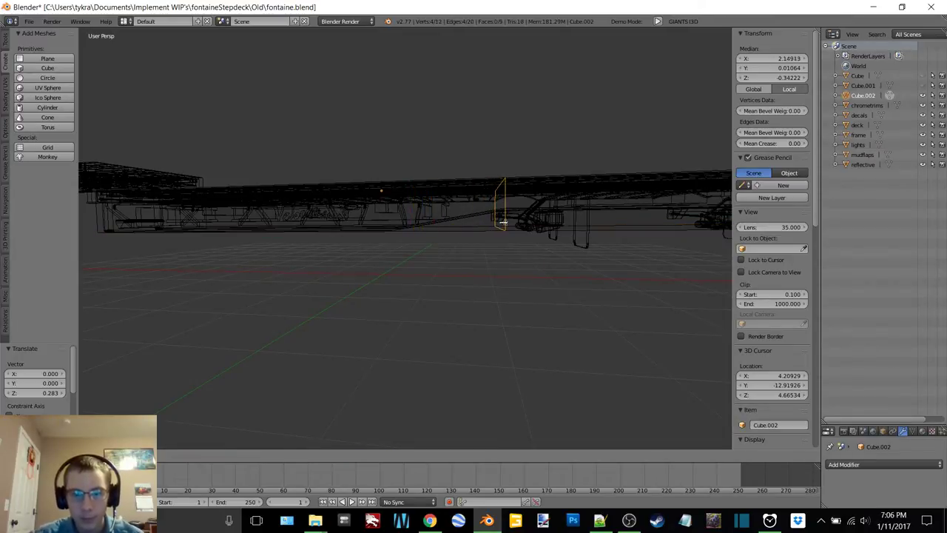
left_click(506, 222)
In solid shading, try to raise the rear bottom edge of Cube.002 and undo the move.
middle_click_drag(503, 254, 491, 229)
key("z")
left_click(499, 287)
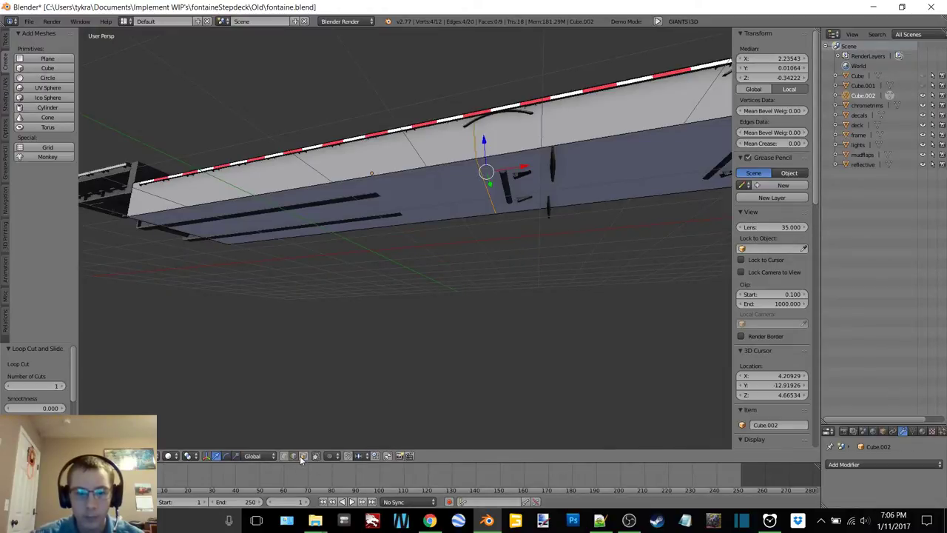
middle_click_drag(610, 192, 479, 226, "shift")
right_click(490, 200)
left_click_drag(498, 197, 497, 163)
key("ctrl+z")
middle_click_drag(324, 237, 542, 220, "shift")
middle_click_drag(484, 237, 435, 248)
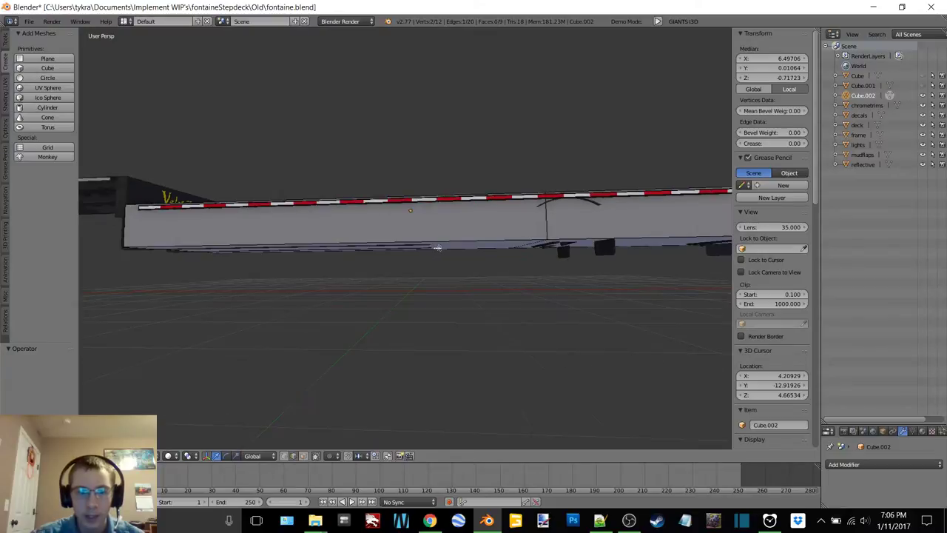
Undo the loop cut and the top and bottom face moves on Cube.002, and show Cube.001 again.
key("ctrl+z")
key("ctrl+z")
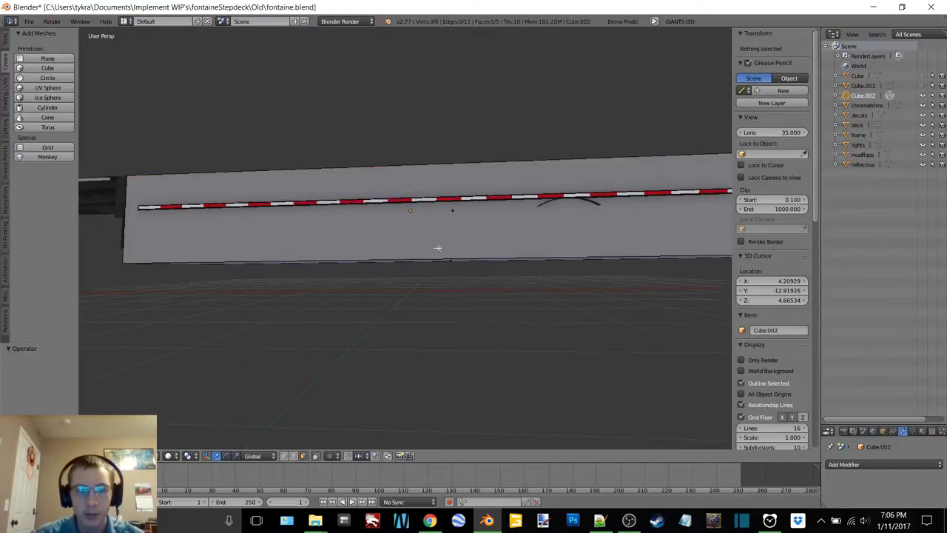
middle_click_drag(377, 228, 533, 255)
left_click(922, 86)
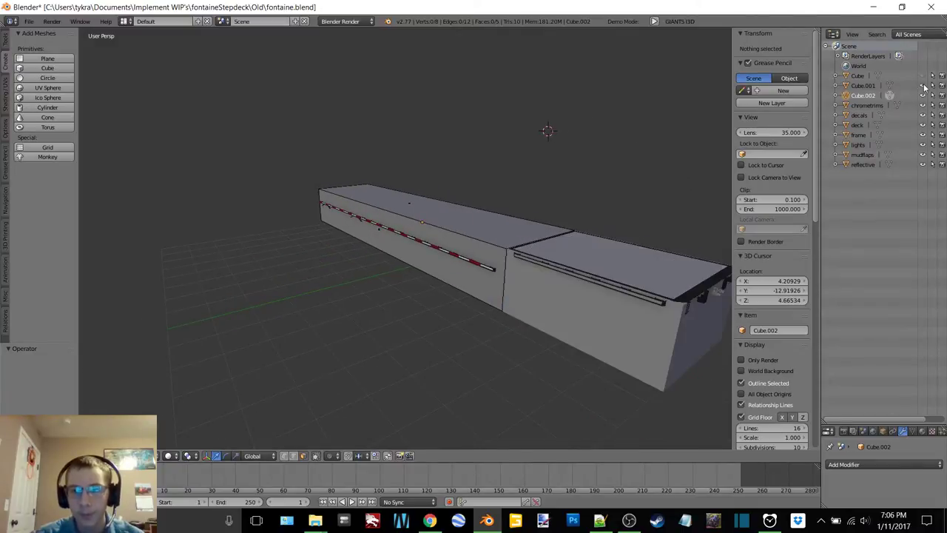
Join Cube.001 and Cube.002 into one object and rename it FontaineStepdeck.
left_click(862, 87, "shift")
key("ctrl+j")
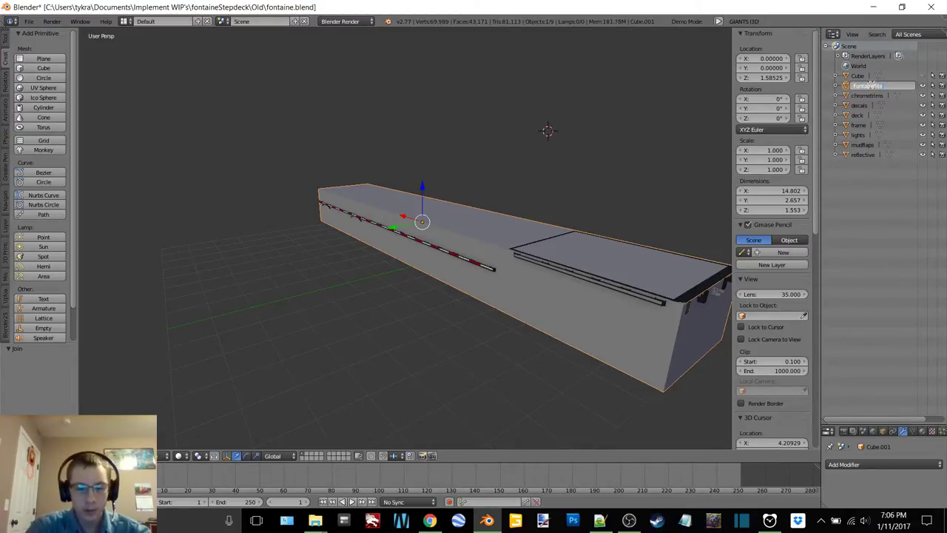
type("ck")
key("Return")
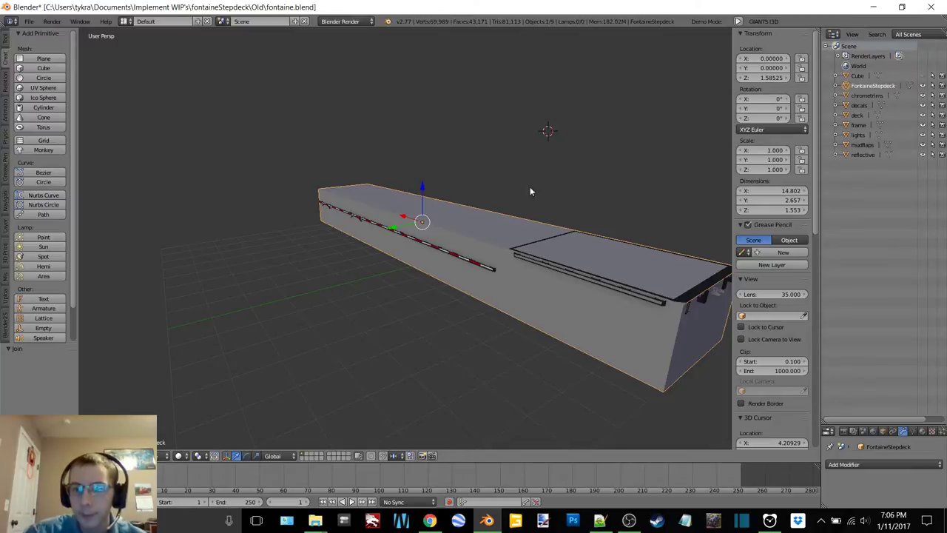
Select the edges at the seam between FontaineStepdeck's front and rear sections and try Dissolve Faces on them.
middle_click_drag(529, 193, 548, 215)
middle_click_drag(540, 265, 458, 204, "shift")
scroll(387, 232, "up", 2)
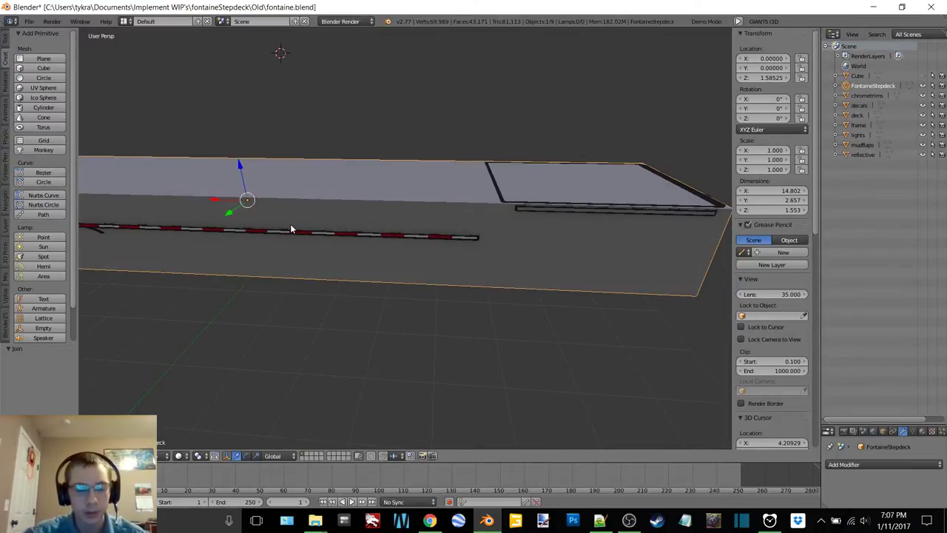
key("Tab")
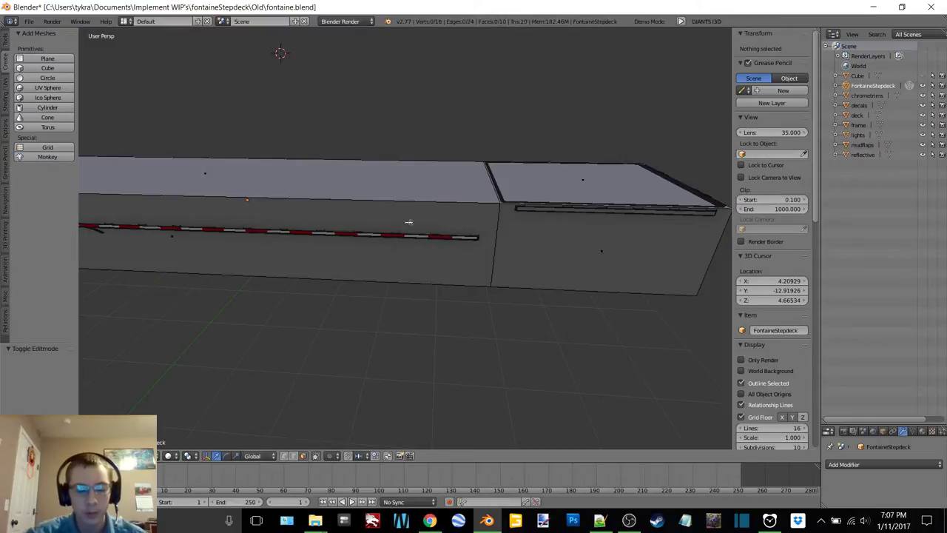
right_click(488, 201)
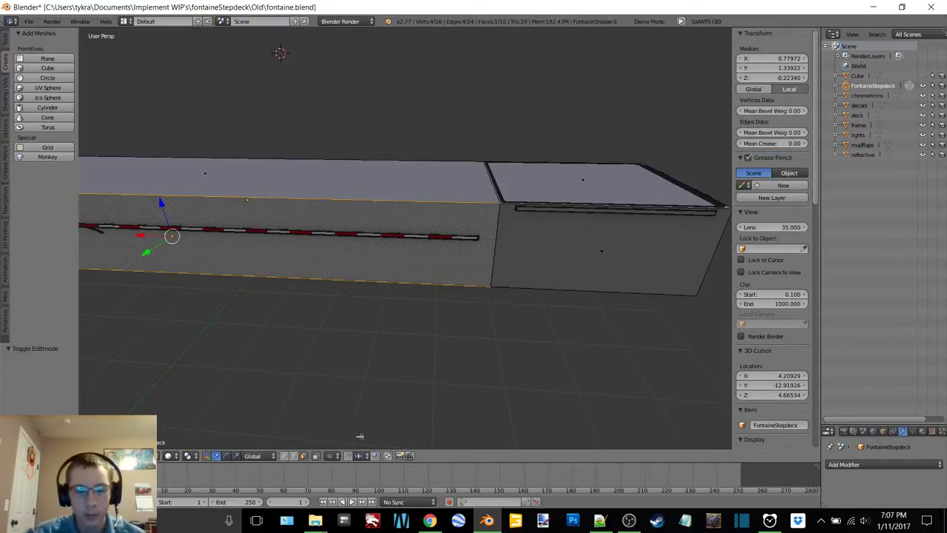
right_click(499, 242)
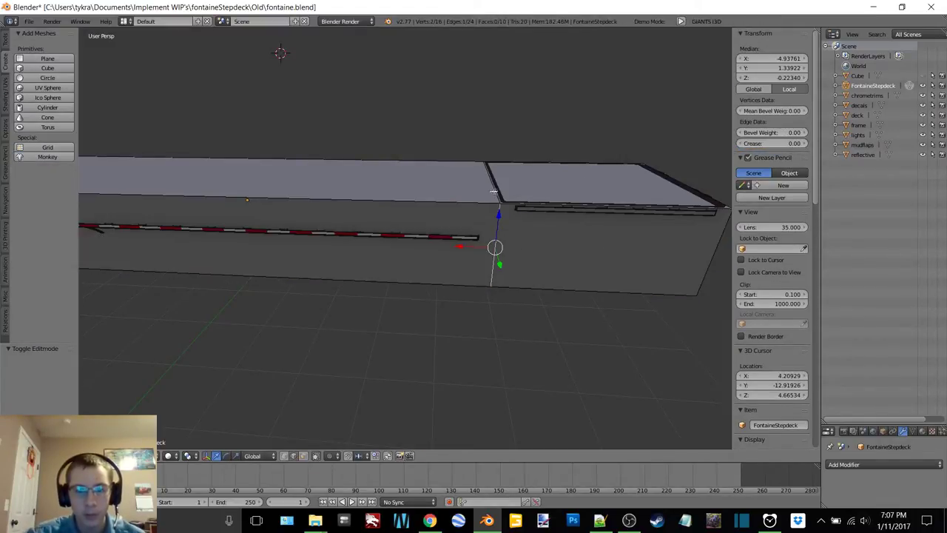
right_click(493, 191, "shift")
middle_click_drag(493, 190, 387, 190)
key("x")
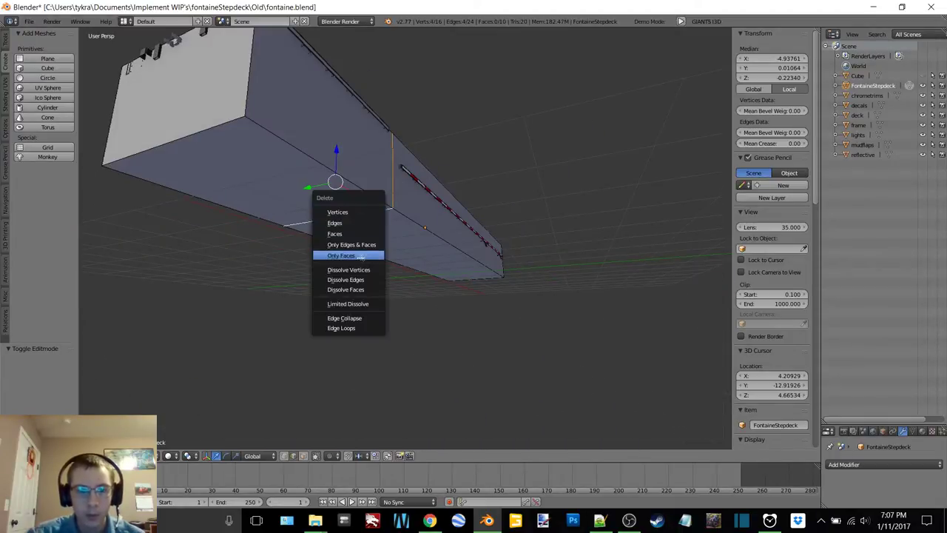
left_click(356, 291)
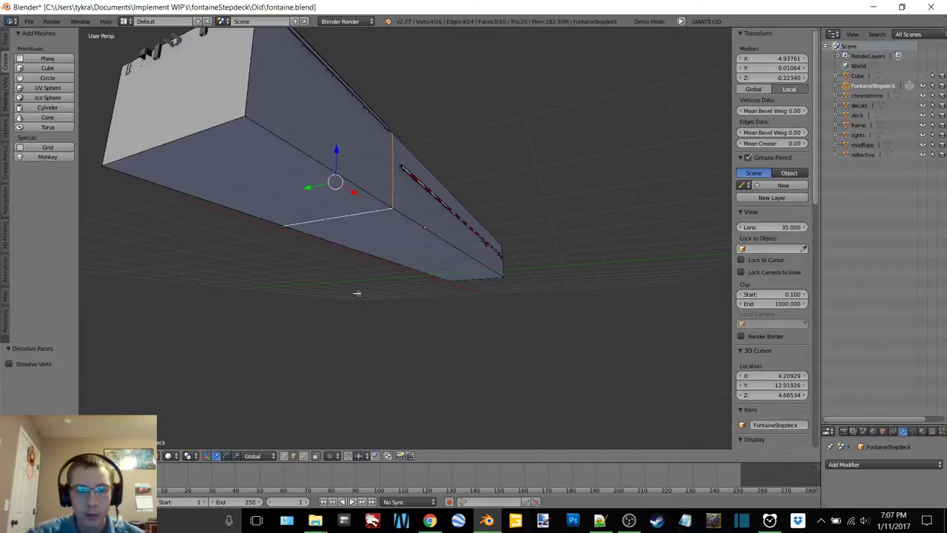
Try Dissolve Vertices and Dissolve Edges on the selected seam between the two sections.
key("ctrl+e")
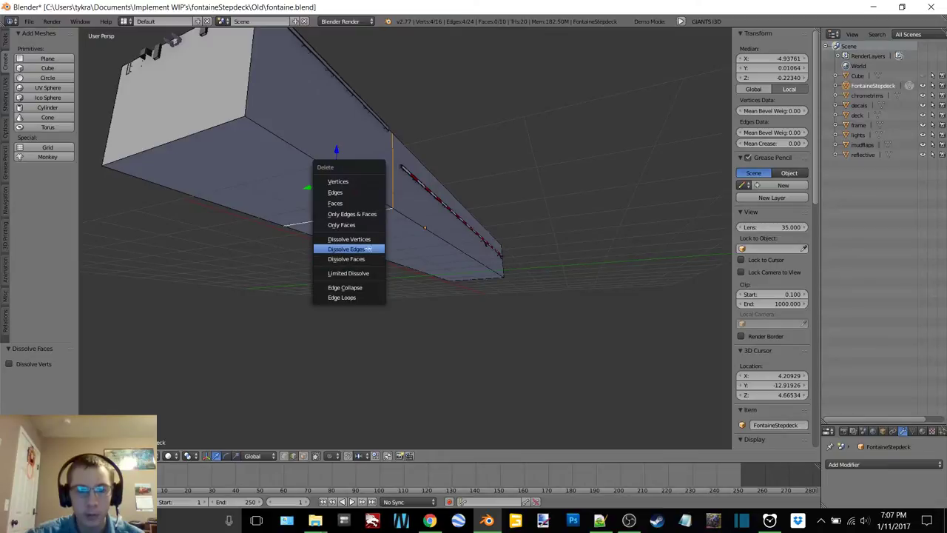
left_click(335, 219)
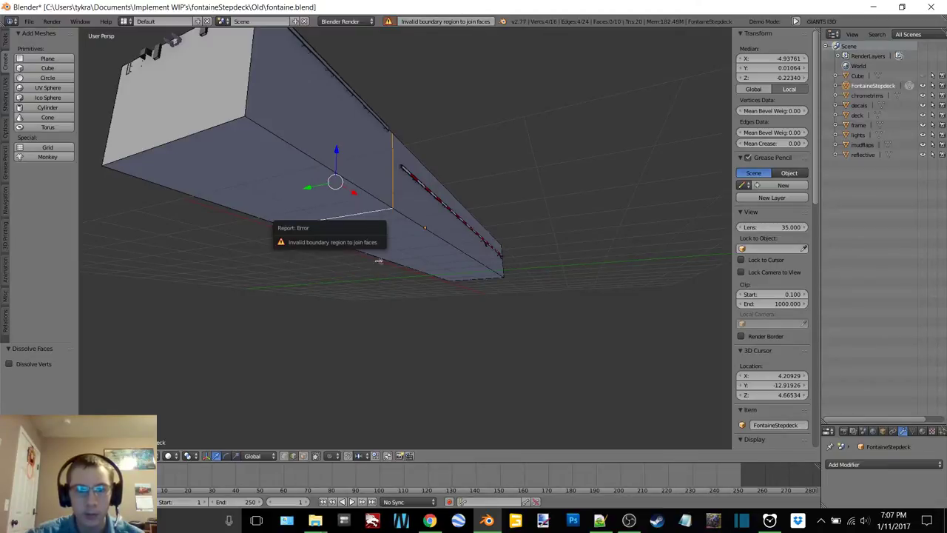
key("x")
left_click(367, 238)
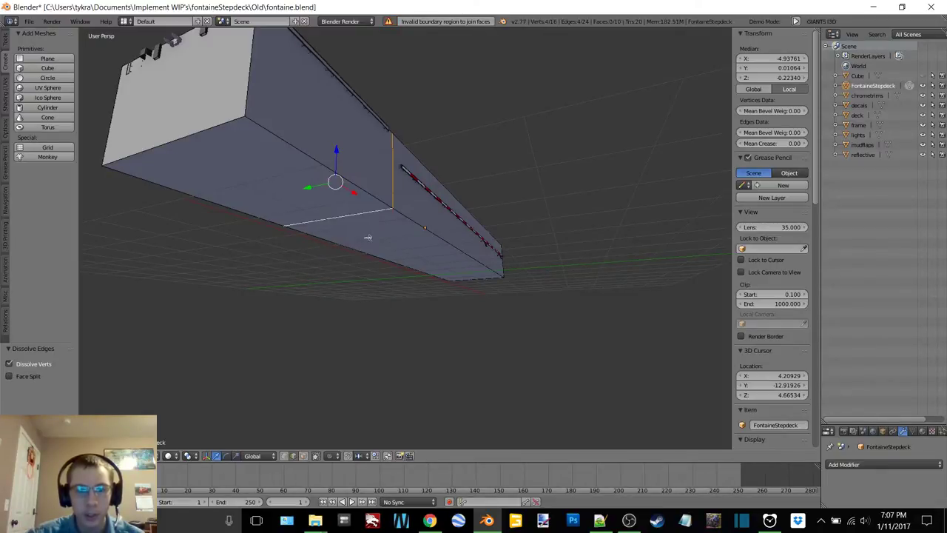
Retry dissolving the seam's edges and vertices, clear the selection and return to Object Mode.
middle_click_drag(368, 238, 430, 245)
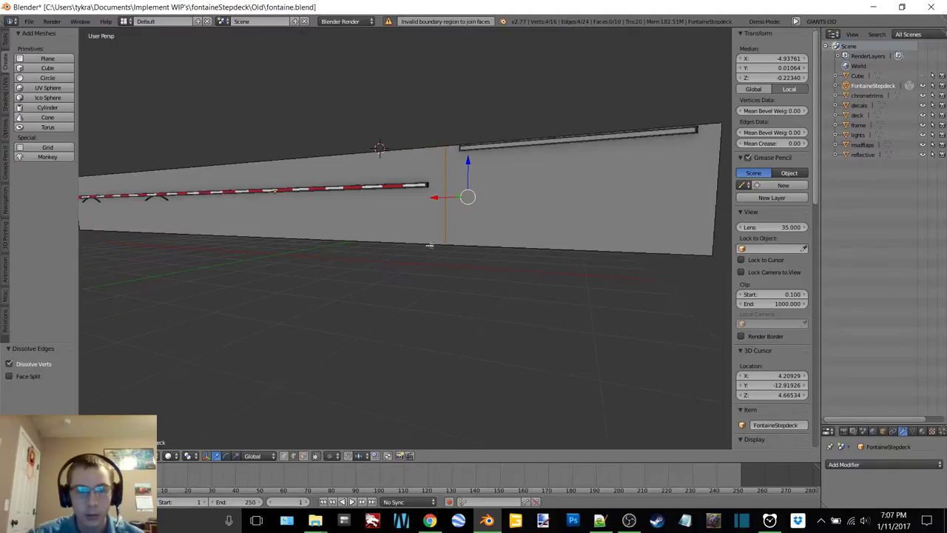
middle_click_drag(488, 212, 501, 228)
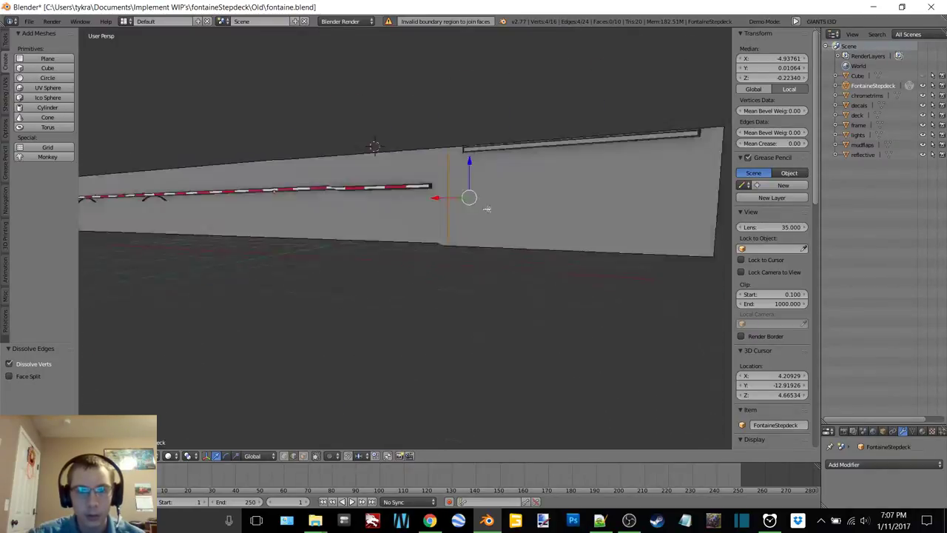
middle_click_drag(483, 202, 471, 195)
key("x")
left_click(471, 195)
key("x")
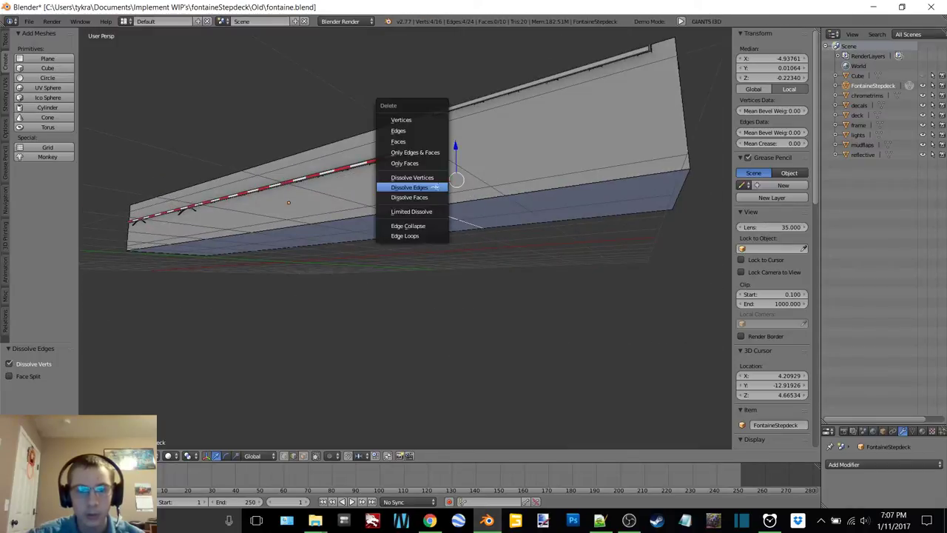
left_click(426, 178)
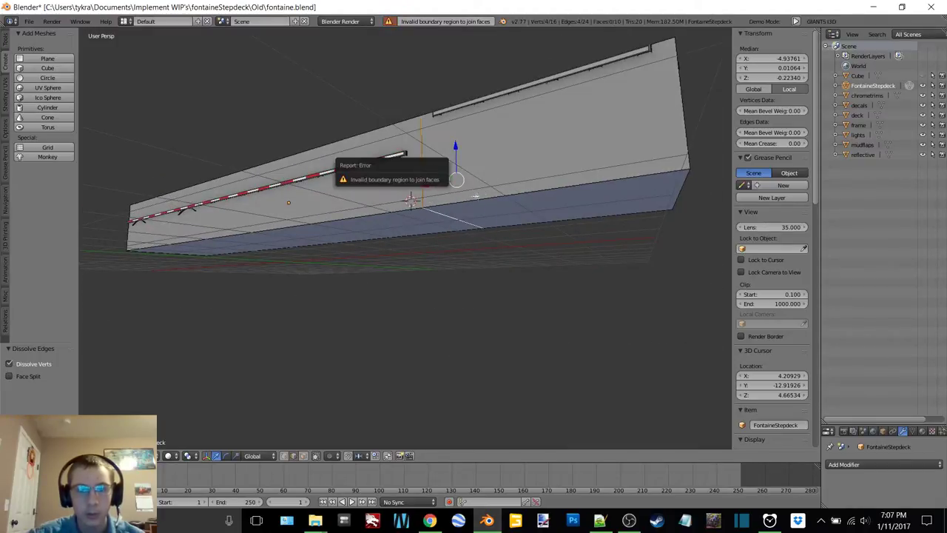
middle_click_drag(481, 196, 444, 221)
key("x")
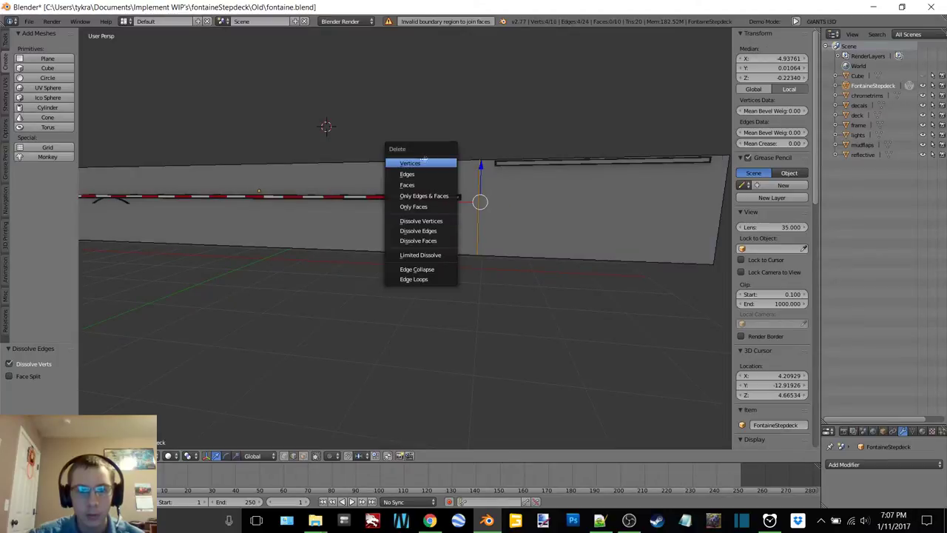
key("Escape")
middle_click_drag(424, 158, 426, 196)
key("a")
key("a")
key("Tab")
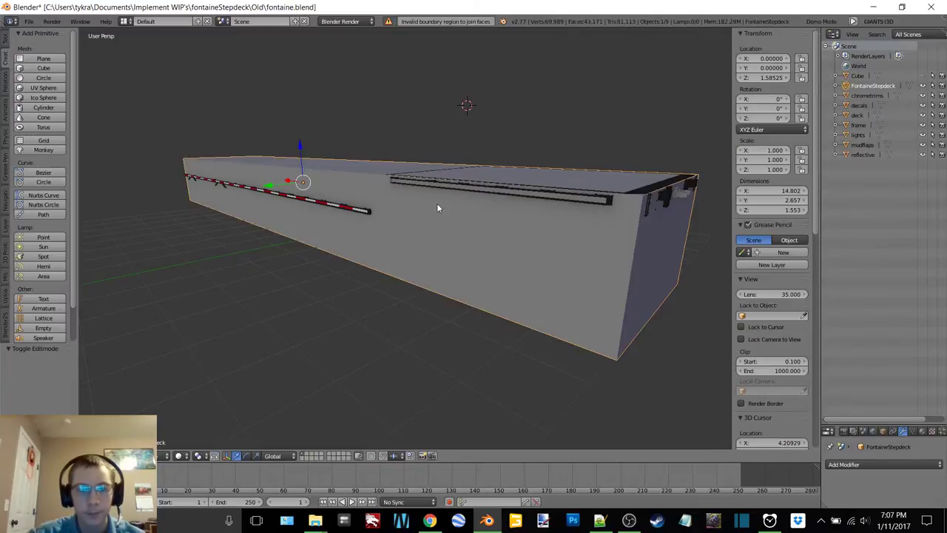
Delete the FontaineStepdeck box object from the scene.
middle_click_drag(436, 208, 480, 222)
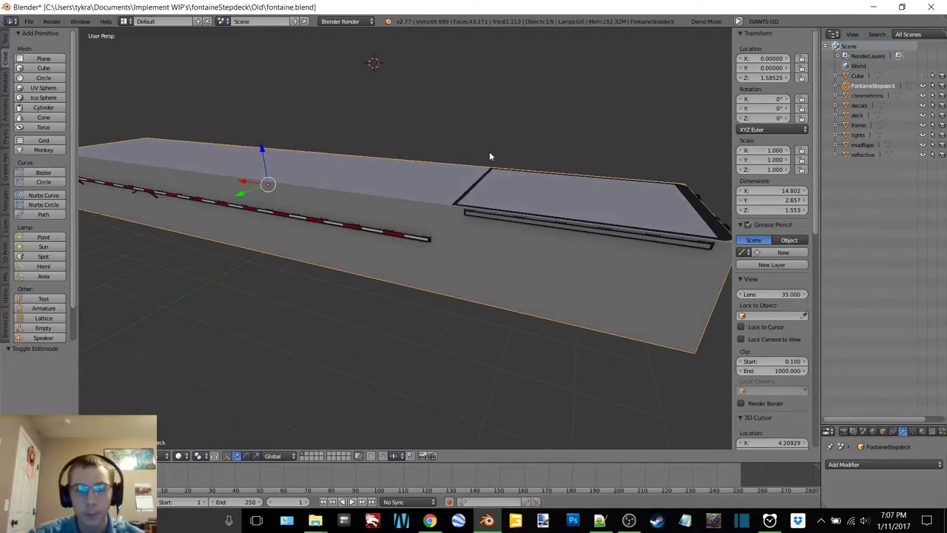
middle_click_drag(488, 157, 548, 165)
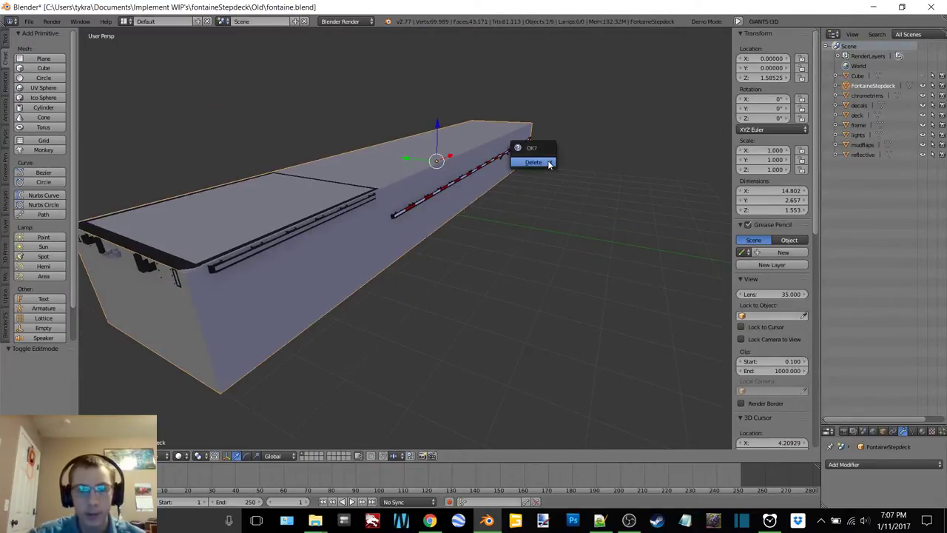
left_click(548, 164)
Add a new cube and set its X, Y and Z location to 0.
key("shift+a")
mouse_move(475, 179)
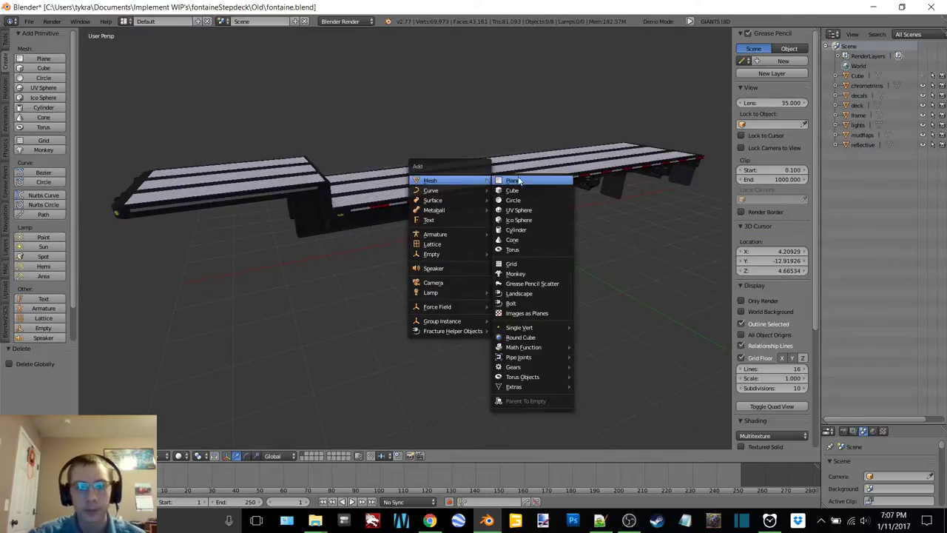
left_click(530, 190)
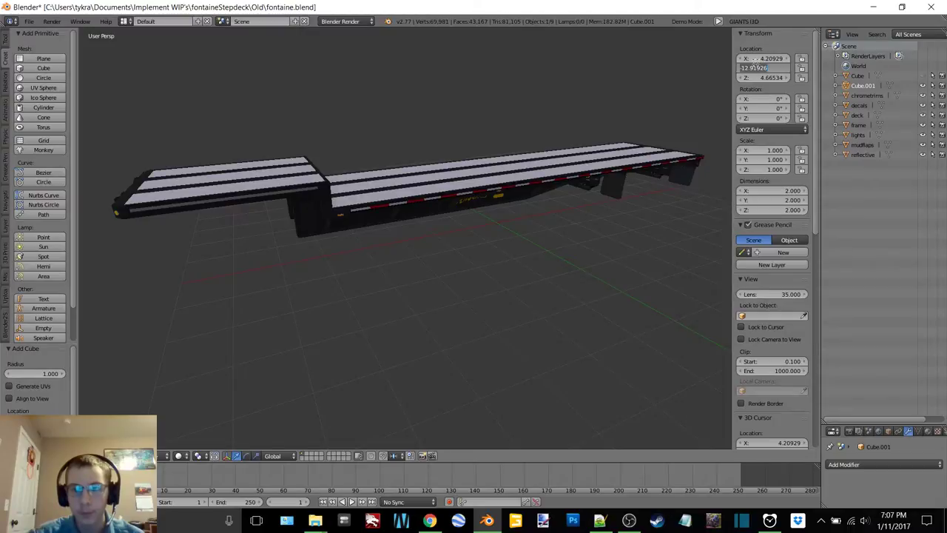
key("Return")
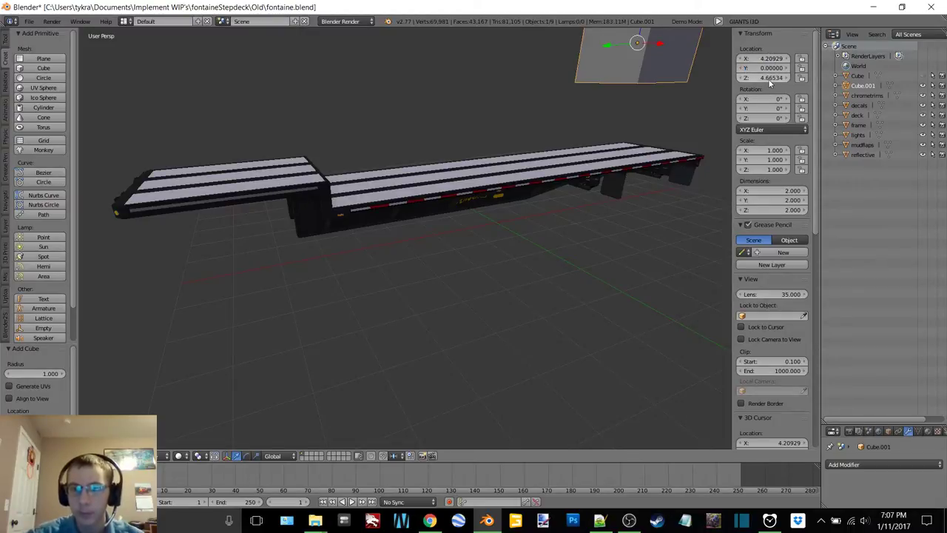
key("Return")
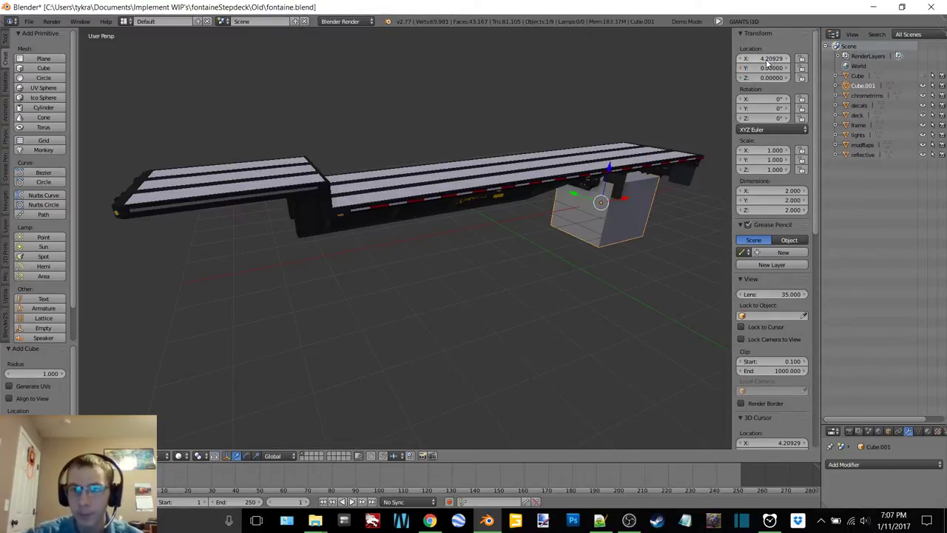
key("Return")
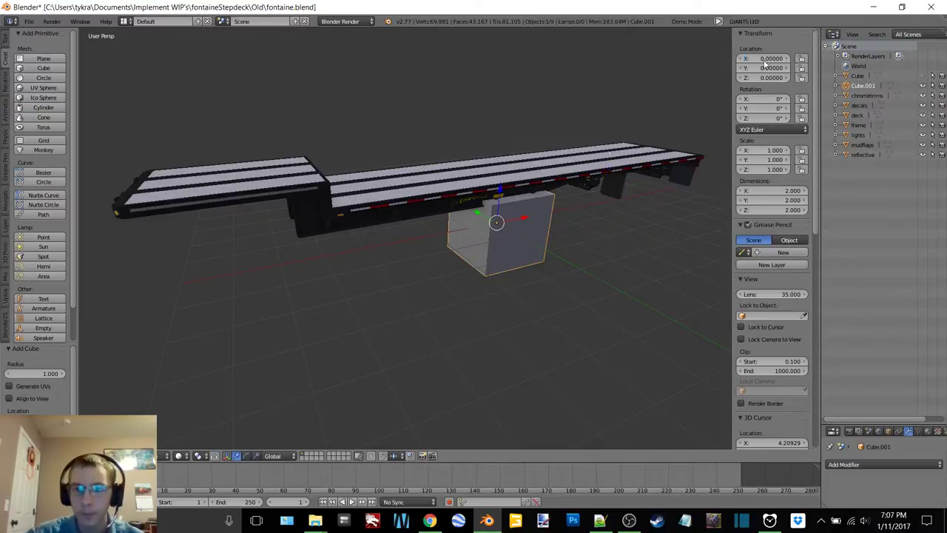
Enter Edit Mode on the new cube, try raising its top face along Z, and undo the move.
middle_click_drag(526, 186, 486, 177)
key("Tab")
left_click(560, 178)
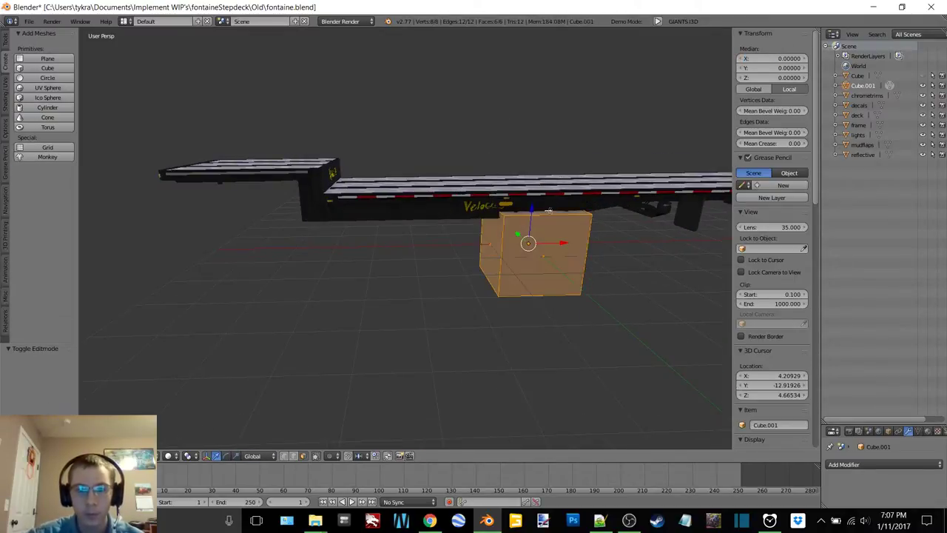
right_click(547, 205)
key("g")
key("z")
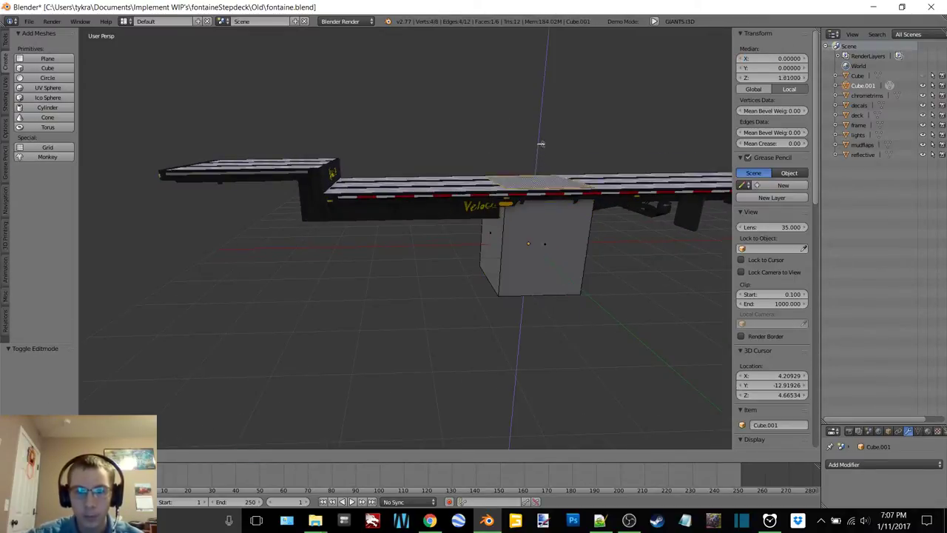
left_click(542, 97)
key("ctrl+z")
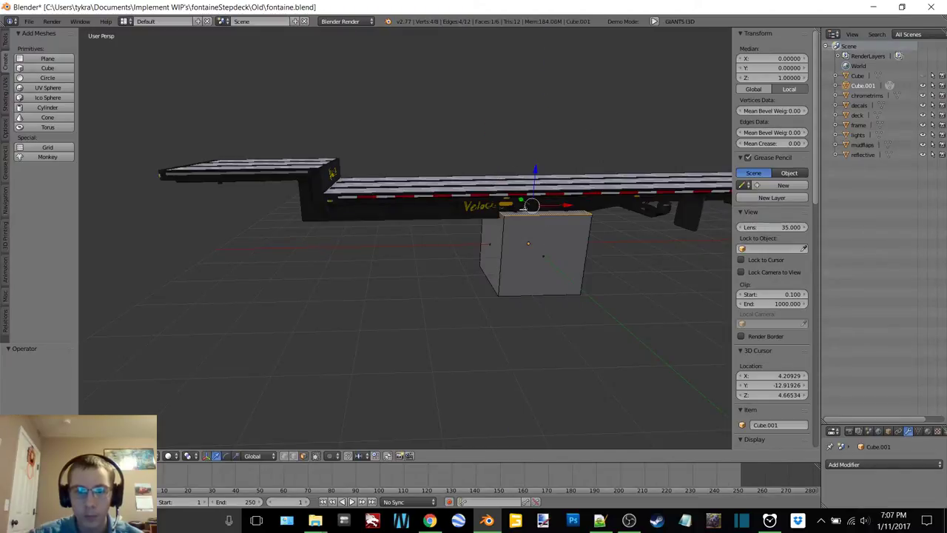
Select the whole cube and raise it along Z to about 1.50, level with the trailer deck.
right_click(502, 233)
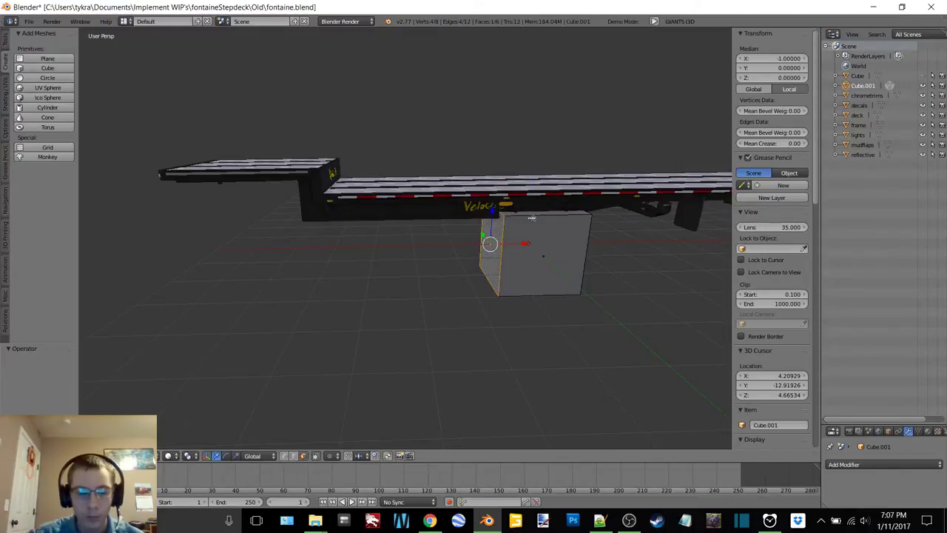
key("a")
key("a")
key("g")
key("z")
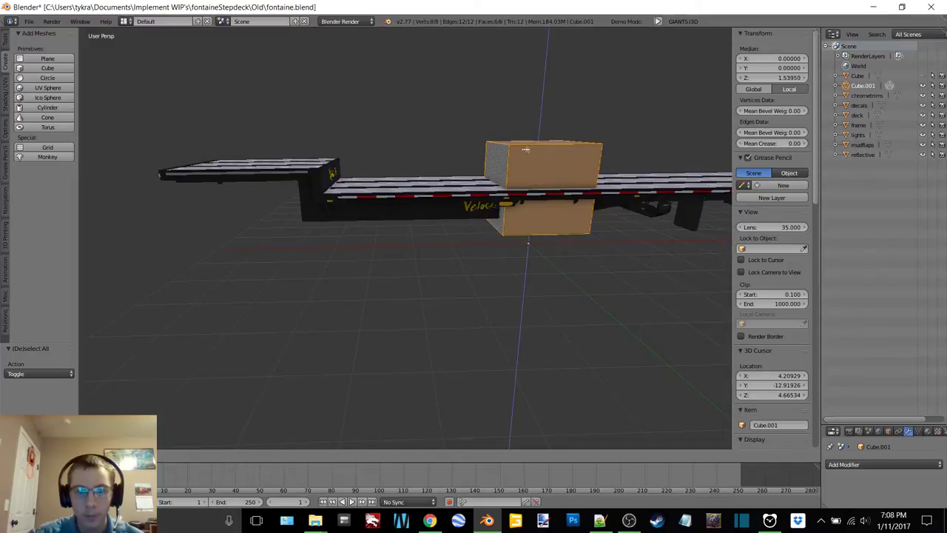
left_click(526, 150)
Move the cube's negative-X end face along X to the front end of the raised deck.
right_click(504, 157)
left_click_drag(520, 186, 287, 220)
middle_click_drag(288, 219, 580, 189, "shift")
left_click_drag(605, 213, 416, 213)
middle_click_drag(417, 214, 419, 226)
left_click_drag(412, 209, 408, 208)
Move the box's opposite end face along X to the trailer's rear end, at about X 6.5.
middle_click_drag(608, 214, 466, 205, "shift")
middle_click_drag(466, 205, 369, 166)
right_click(364, 157)
scroll(474, 185, "down", 3)
left_click_drag(435, 219, 638, 244)
middle_click_drag(638, 244, 369, 204, "shift")
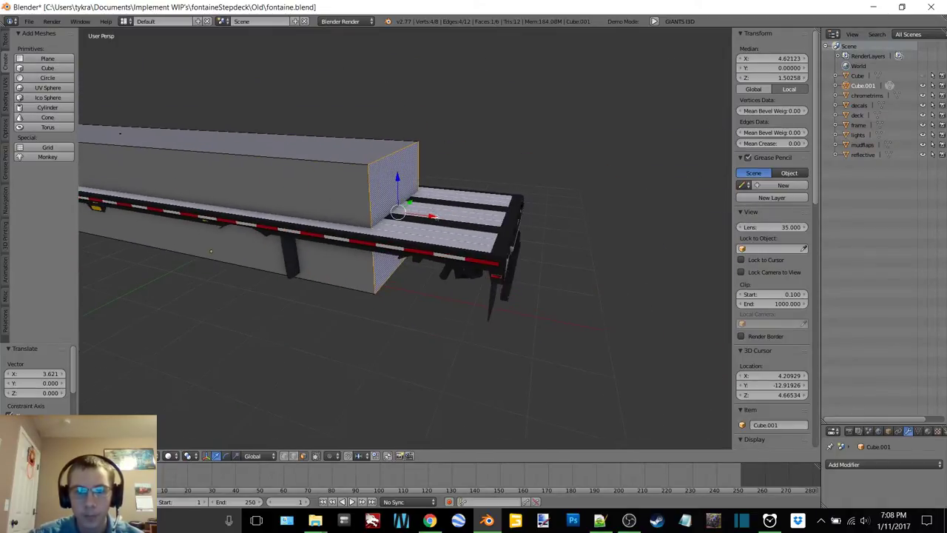
left_click_drag(431, 216, 543, 233)
middle_click_drag(543, 232, 420, 230)
scroll(422, 230, "up", 4)
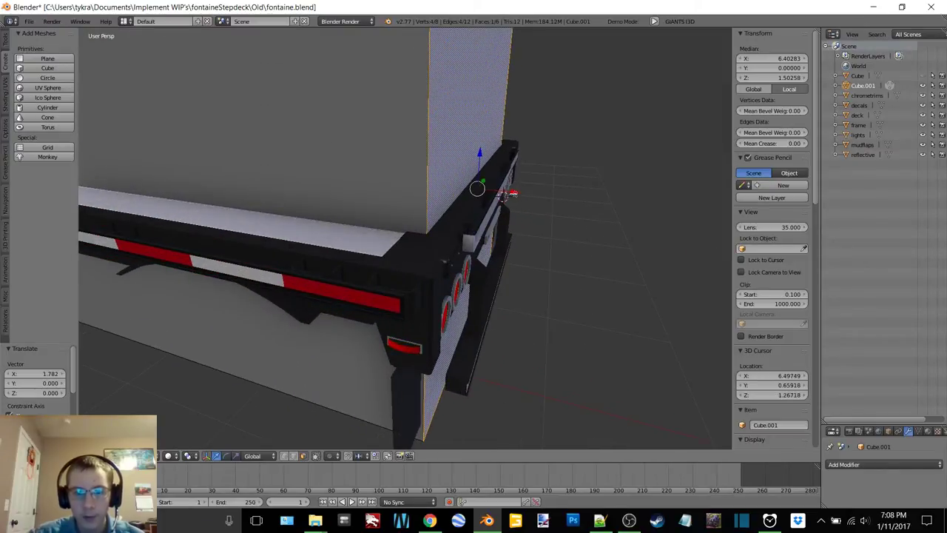
left_click_drag(505, 194, 528, 190)
left_click(529, 190)
Move both long side faces outward along Y to the trailer's edges, at about -1.376 and 1.386.
mouse_move(399, 158)
middle_mouse_down()
mouse_move(363, 165)
mouse_move(407, 151)
middle_mouse_up()
left_click_drag(277, 106, 258, 112)
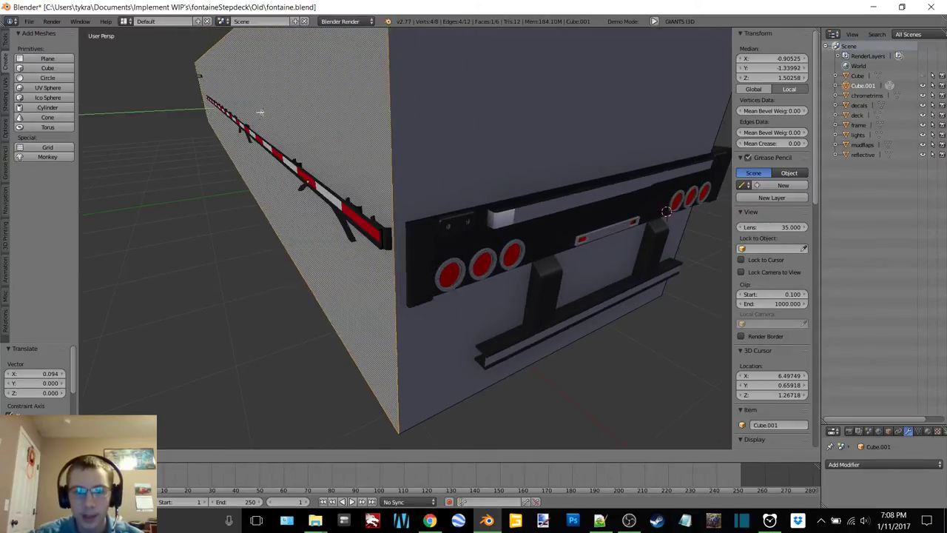
left_click(259, 112)
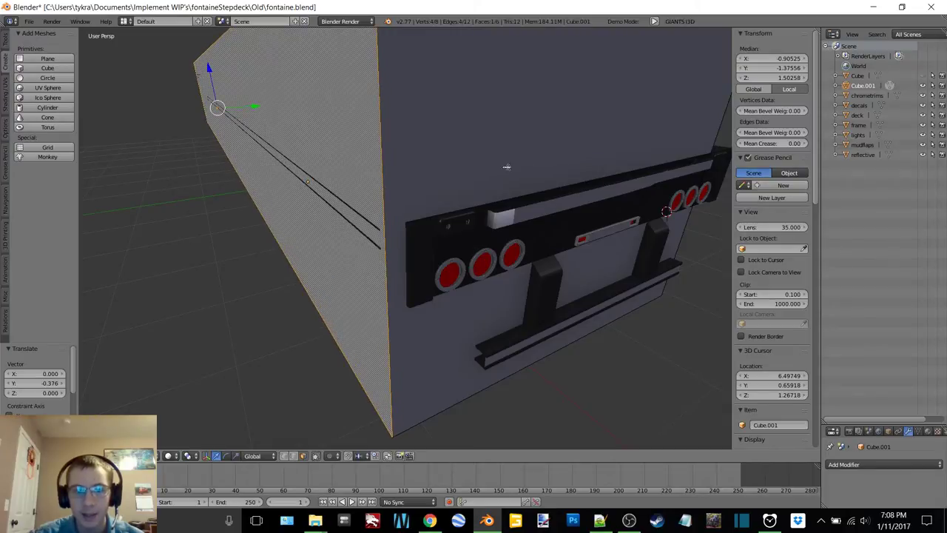
middle_click_drag(477, 120, 504, 140)
key("g")
key("y")
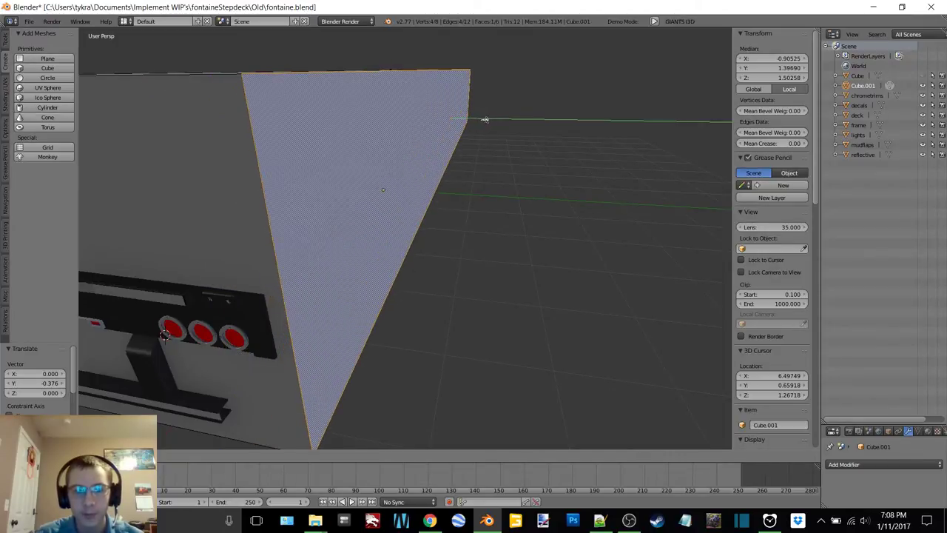
left_click(481, 118)
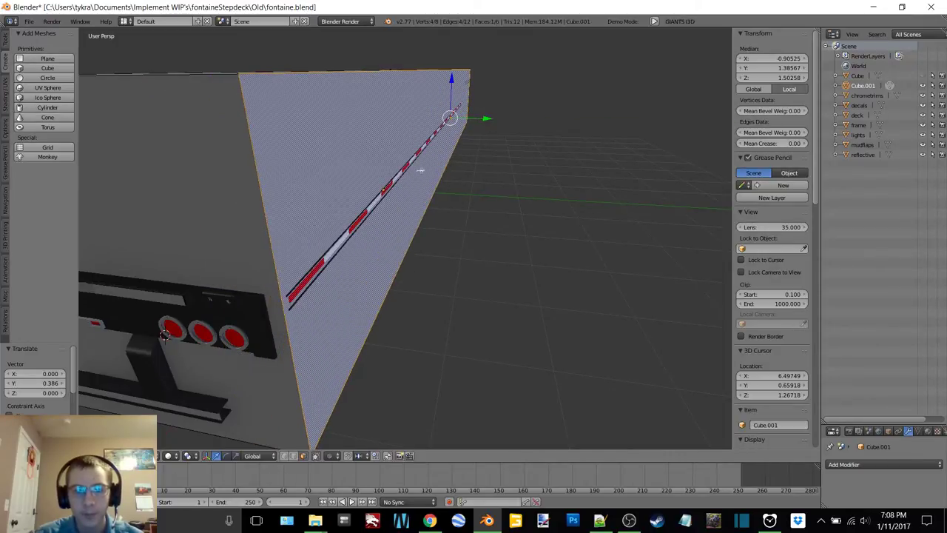
Lower the box's top face about 0.365 along Z to the raised deck's surface.
middle_click_drag(313, 220, 398, 211)
scroll(398, 210, "down", 5)
middle_click_drag(333, 213, 425, 222)
middle_click_drag(310, 220, 587, 213, "shift")
right_click(336, 190)
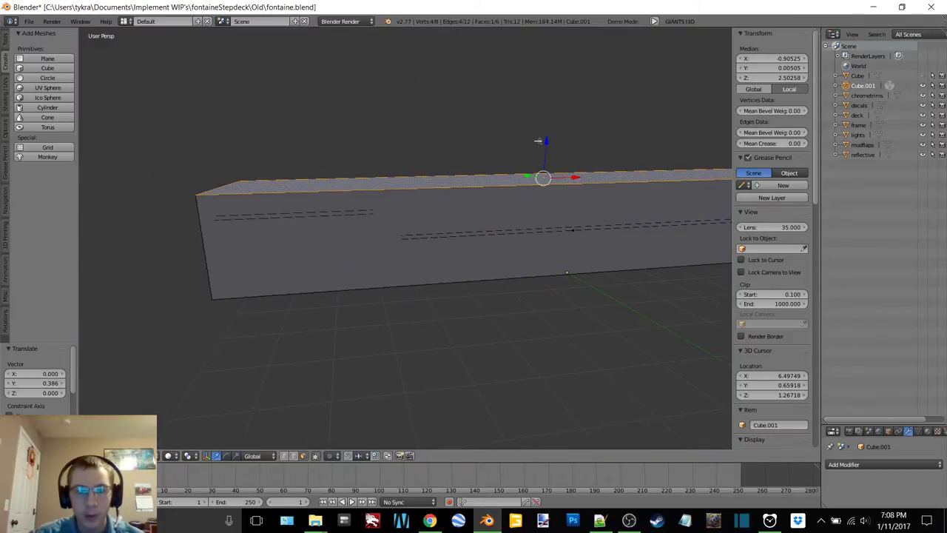
mouse_move(539, 139)
left_mouse_down()
mouse_move(547, 159)
mouse_move(540, 153)
left_mouse_up()
Raise the box's bottom face along Z to about 0.853.
middle_click_drag(541, 153, 495, 211)
mouse_move(483, 198)
left_mouse_down()
mouse_move(481, 180)
mouse_move(488, 188)
left_mouse_up()
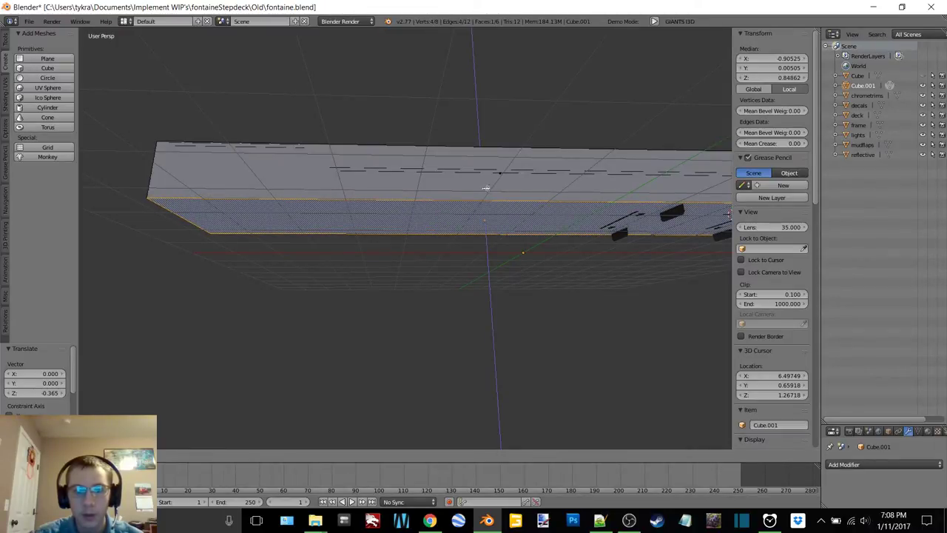
left_click_drag(486, 188, 491, 186)
Try a loop cut across the box at the step between the decks, and undo it.
middle_click_drag(490, 186, 454, 278)
middle_click_drag(433, 244, 493, 199, "shift")
middle_click_drag(473, 247, 489, 227)
key("ctrl+r")
left_click(214, 220)
right_click(214, 219)
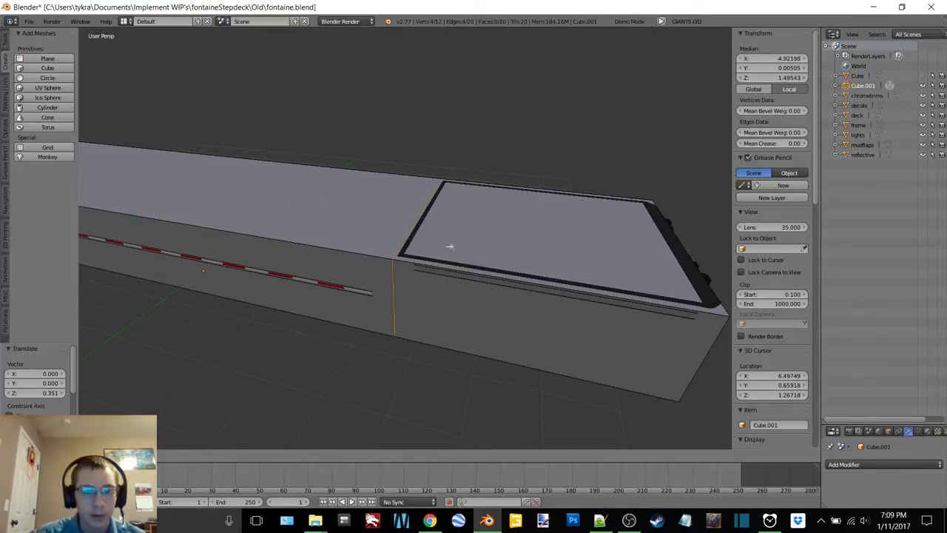
right_click(450, 245)
middle_click_drag(406, 240, 434, 237)
key("ctrl+z")
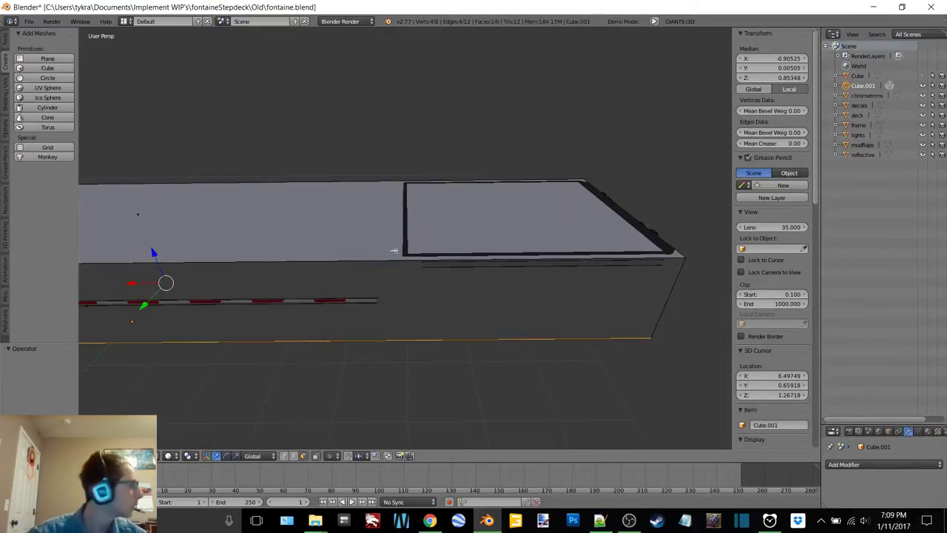
Add a loop cut across the box at the raised deck's rear edge, at about X -4.945.
middle_click_drag(344, 253, 401, 222)
key("ctrl+r")
left_click(311, 235)
right_click(383, 232)
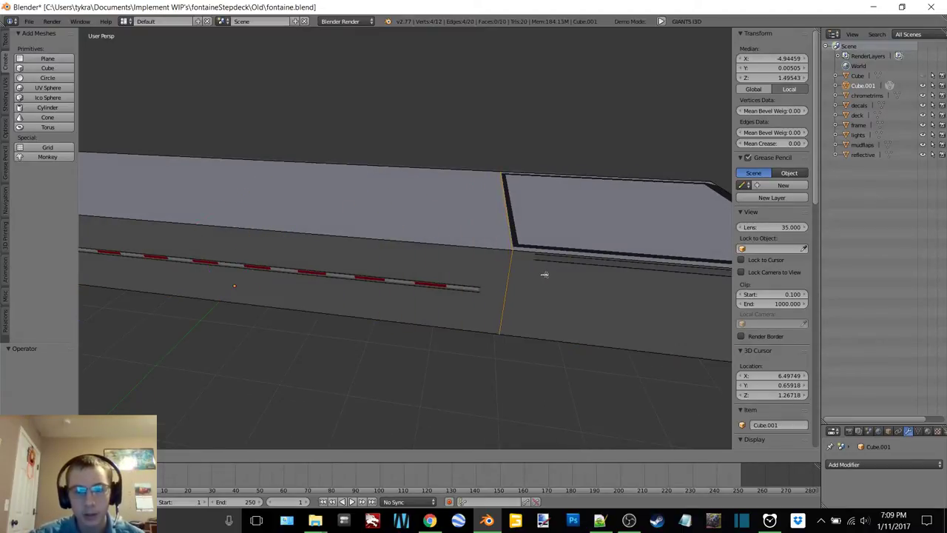
right_click(523, 270)
Add a second loop cut beside the first one and move it along X to about -4.942.
key("ctrl+r")
left_click(268, 239)
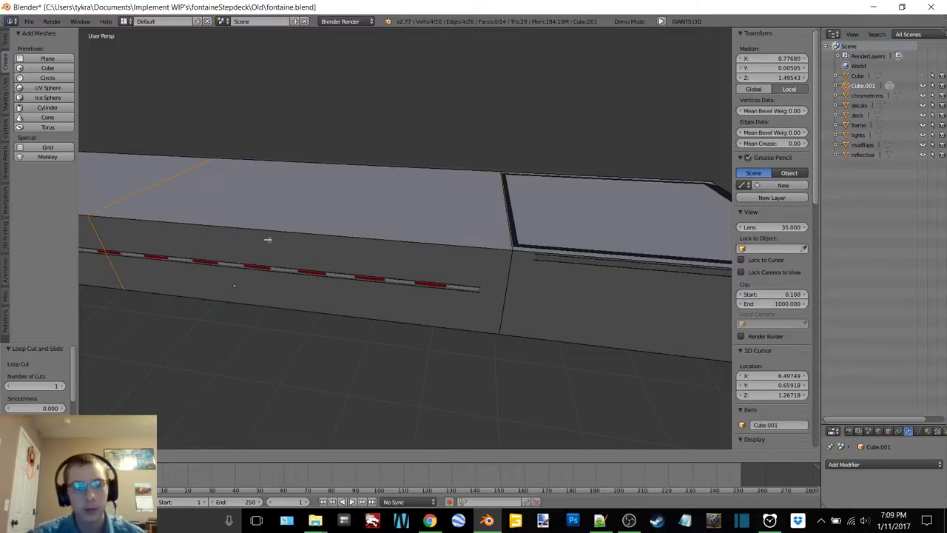
left_click(626, 252)
middle_click_drag(476, 272, 355, 271)
scroll(498, 208, "up", 6)
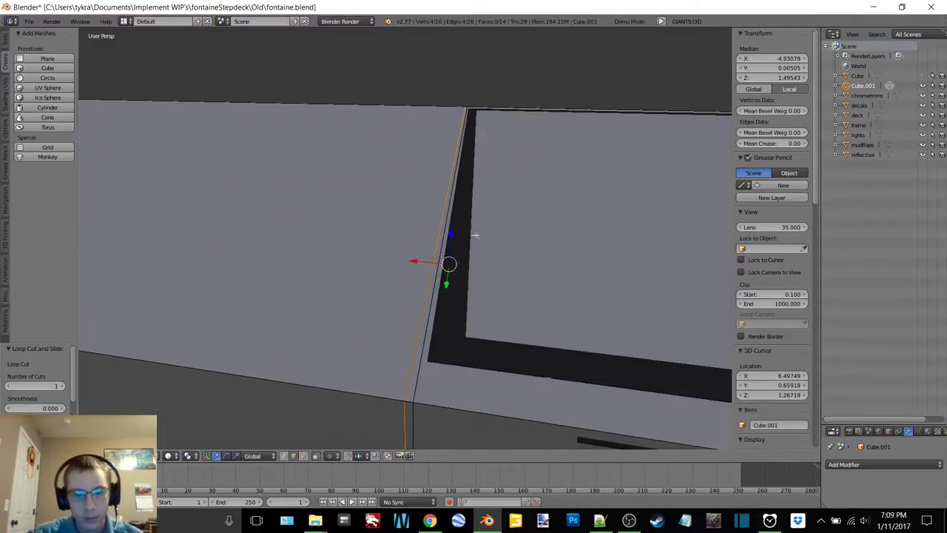
key("g")
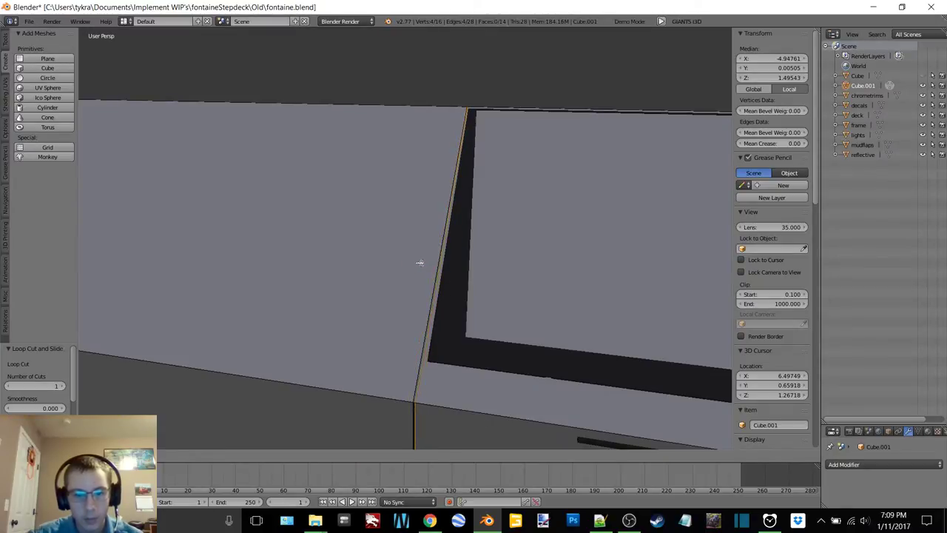
left_click(419, 263)
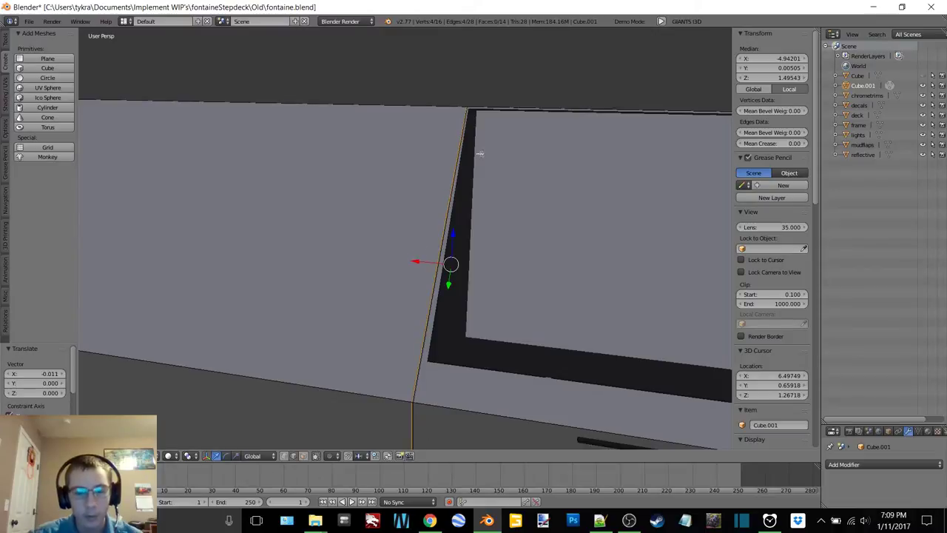
Clear the selection, select the top face above the lower deck and lower it along Z to the deck surface.
right_click(455, 195, "shift")
key("a")
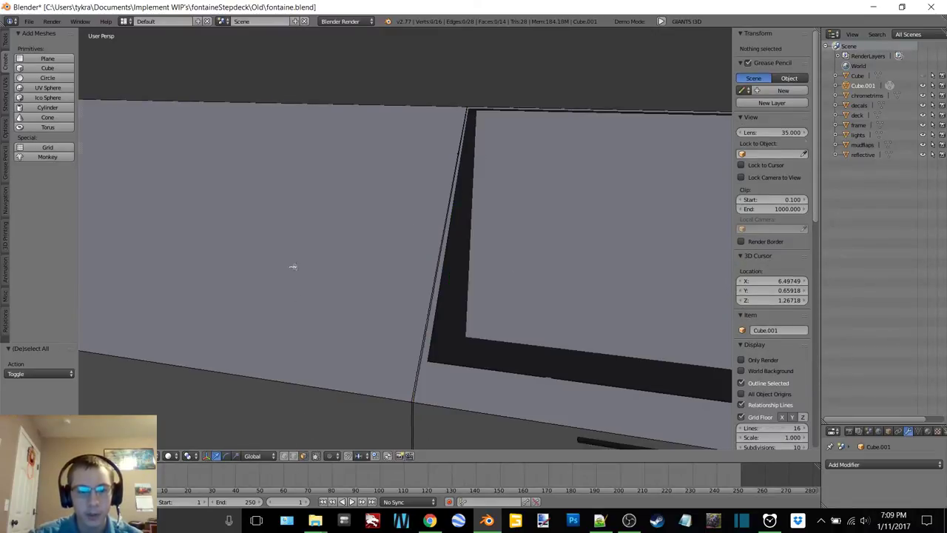
right_click(291, 264)
middle_click_drag(291, 264, 395, 185)
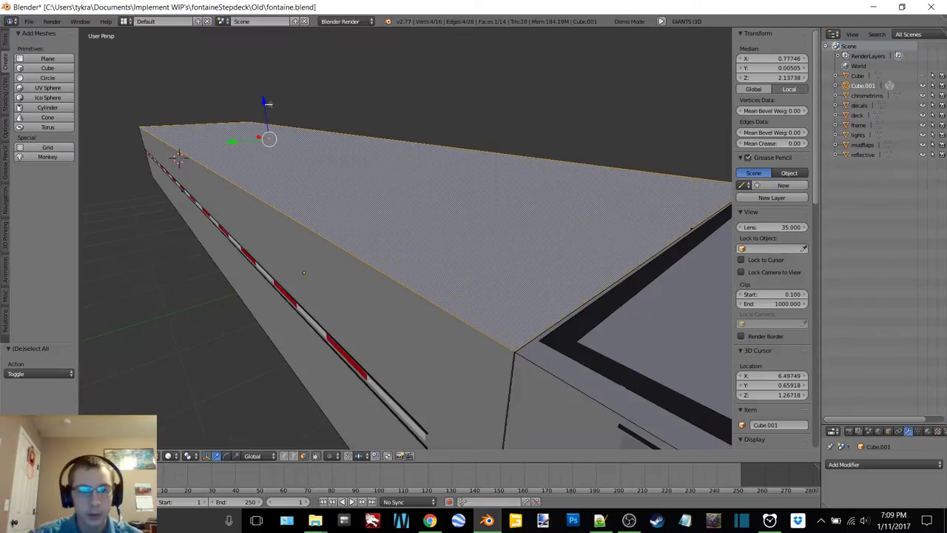
left_click_drag(265, 102, 267, 117)
middle_click_drag(382, 158, 338, 150)
left_click_drag(222, 138, 235, 149)
Try raising the bottom face under the raised deck about 1.146 along Z, and undo the move.
middle_click_drag(522, 207, 498, 158)
right_click(593, 301)
middle_click_drag(490, 230, 539, 274)
left_click_drag(525, 289, 499, 215)
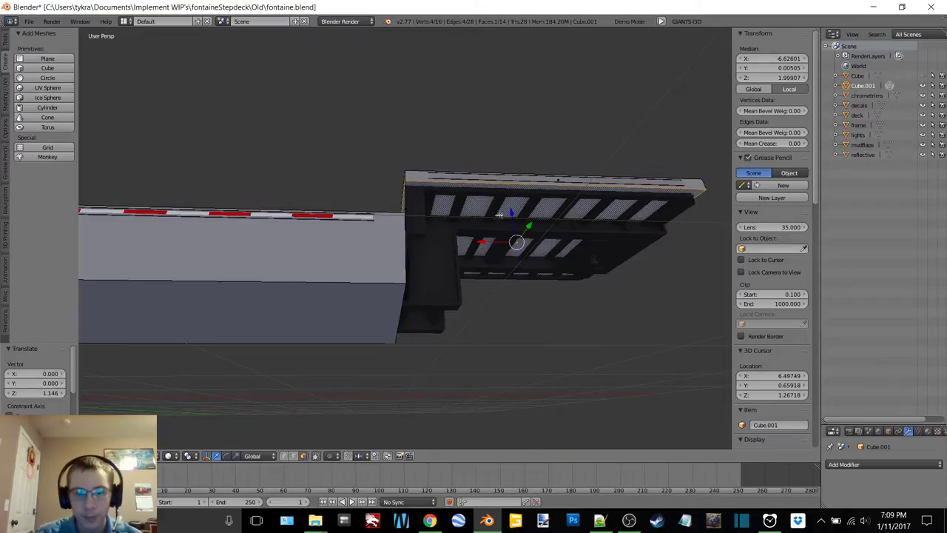
mouse_move(503, 230)
middle_mouse_down()
mouse_move(348, 244)
mouse_move(382, 229)
mouse_move(378, 243)
mouse_move(439, 266)
mouse_move(522, 196)
mouse_move(421, 227)
mouse_move(422, 249)
mouse_move(429, 199)
mouse_move(408, 155)
middle_mouse_up()
key("ctrl+z")
In Wireframe shading, add a loop cut through the raised section at about X -5.637, and return to Solid shading.
key("z")
left_click(592, 200)
key("ctrl+r")
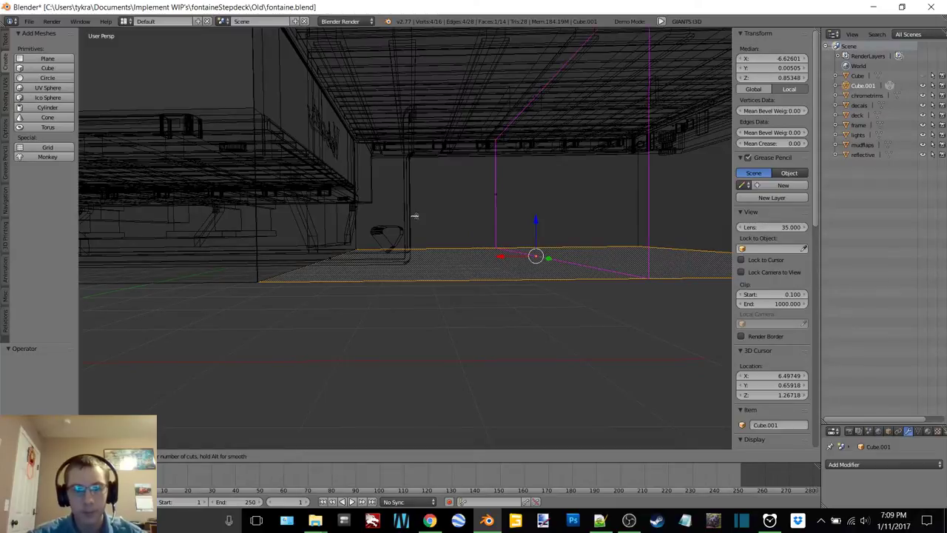
left_click(556, 232)
left_click(460, 240)
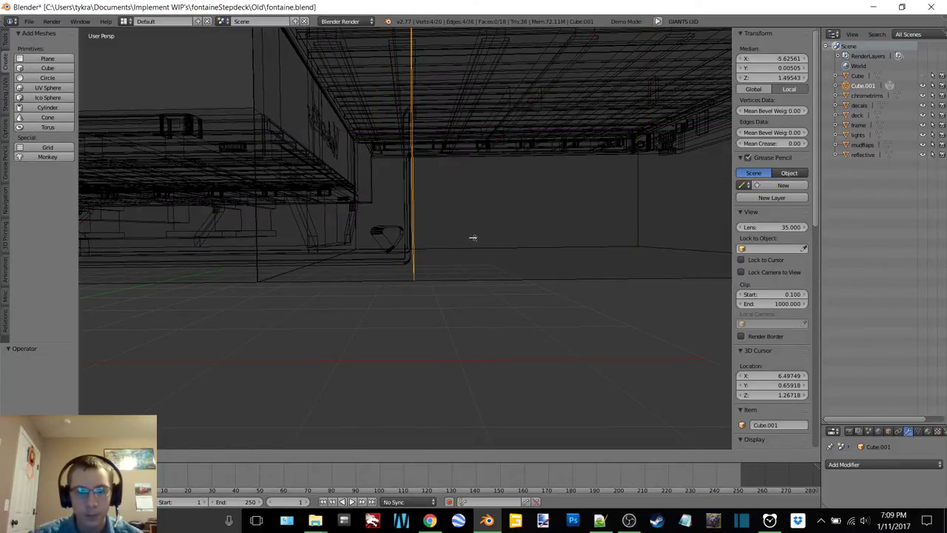
left_click(473, 238)
key("z")
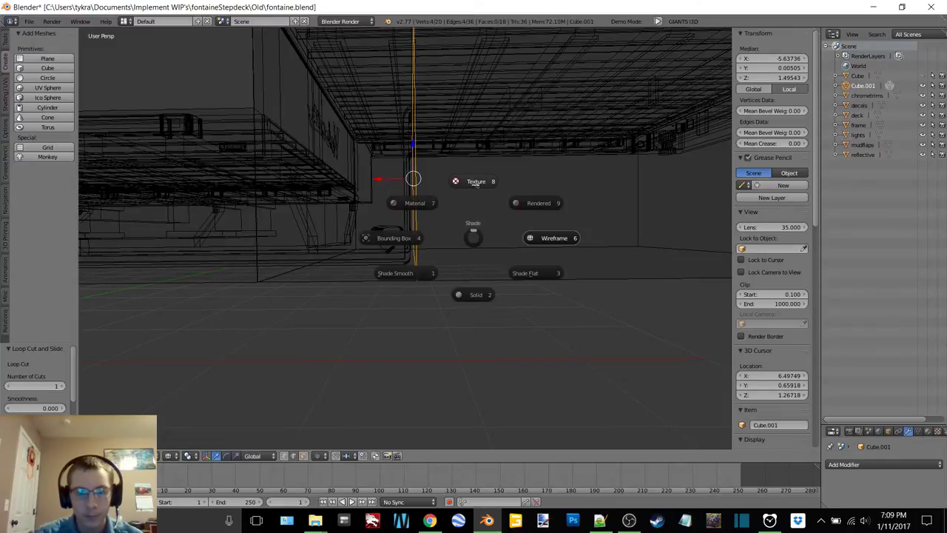
left_click(481, 294)
Add another loop cut through the raised section and move it along X against the previous cut, at about -5.638.
mouse_move(461, 239)
middle_mouse_down()
mouse_move(441, 320)
mouse_move(545, 241)
middle_mouse_up()
key("ctrl+r")
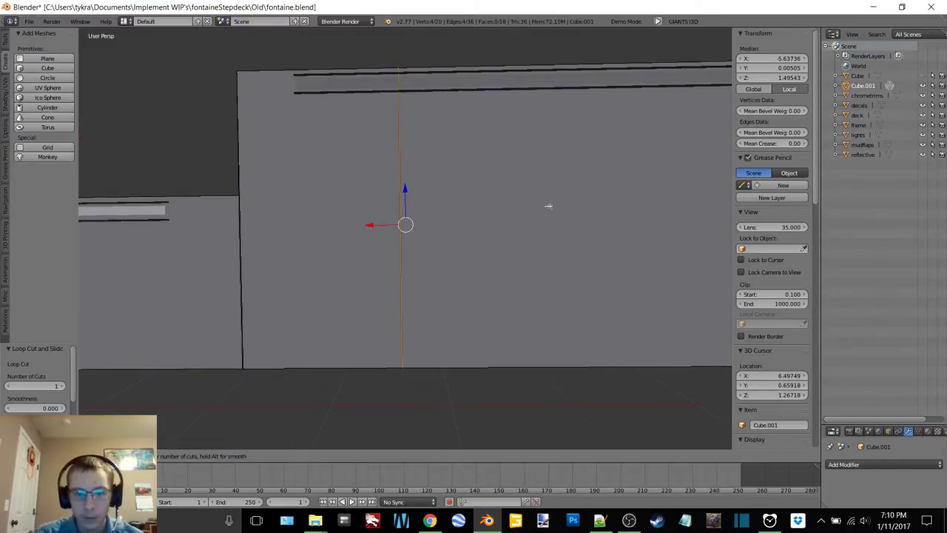
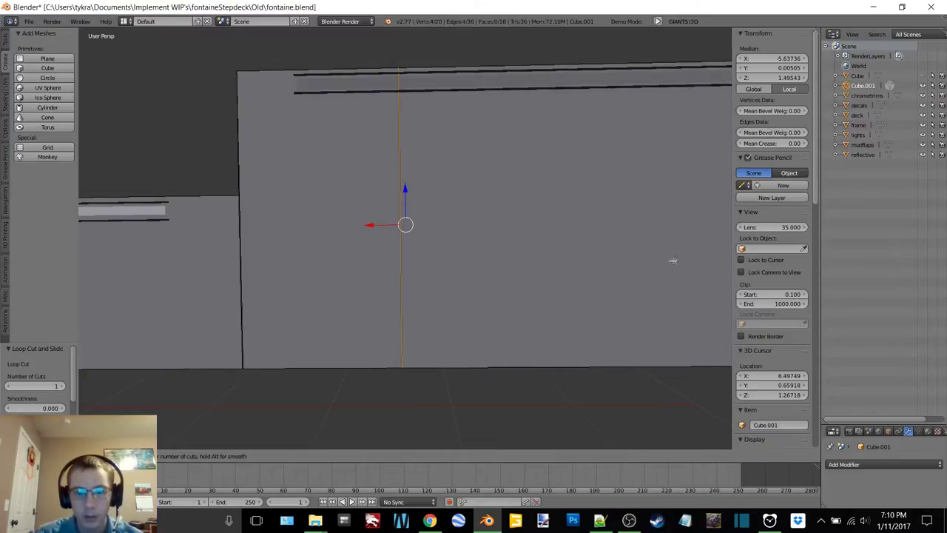
left_click(620, 352)
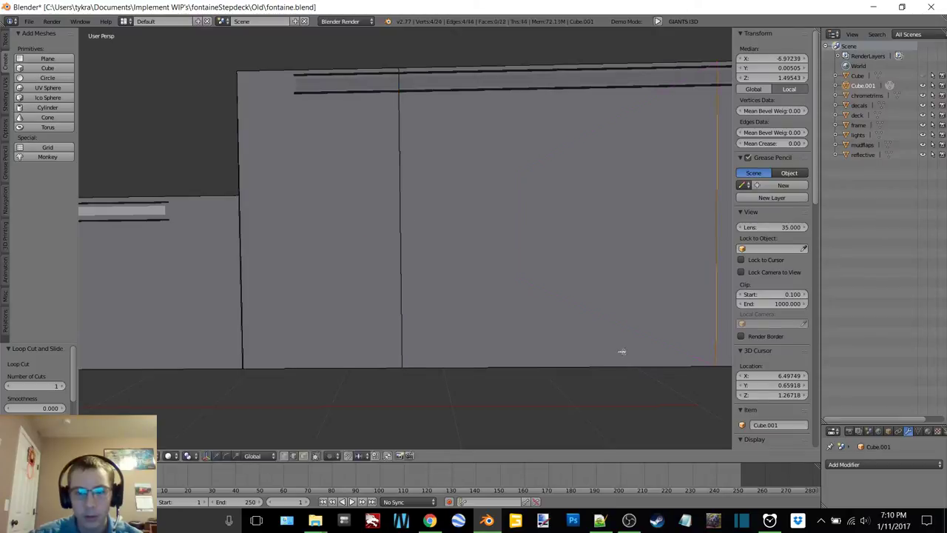
left_click(315, 346)
middle_click_drag(431, 207, 537, 193)
key("g")
key("g")
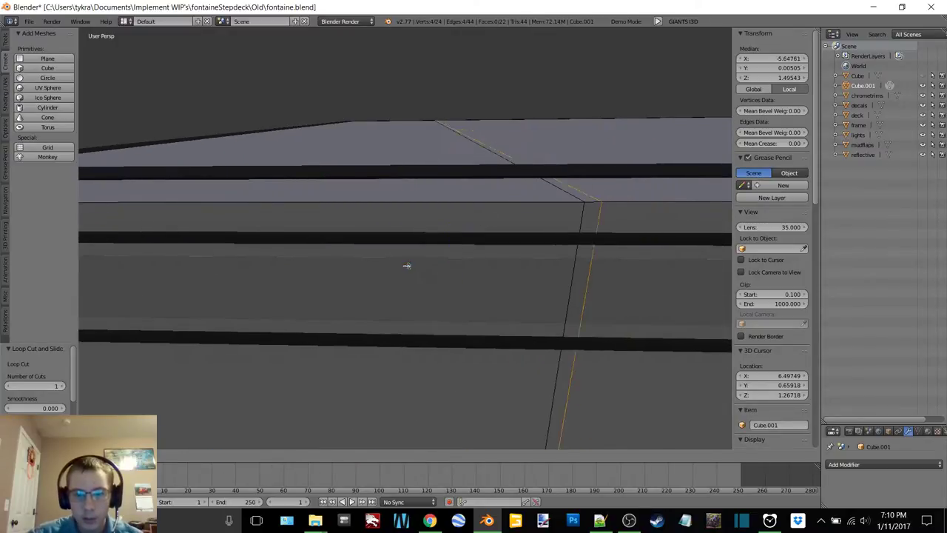
left_click(408, 265)
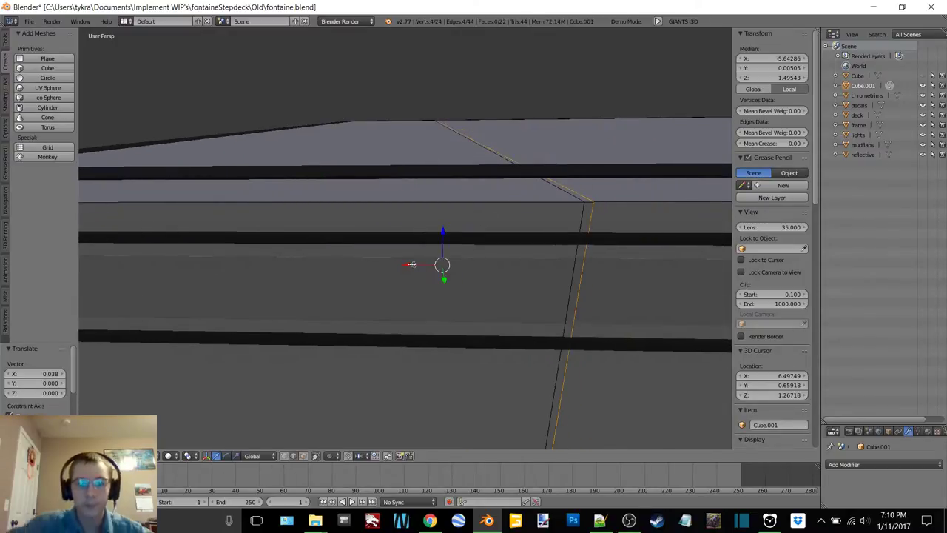
key("g")
key("g")
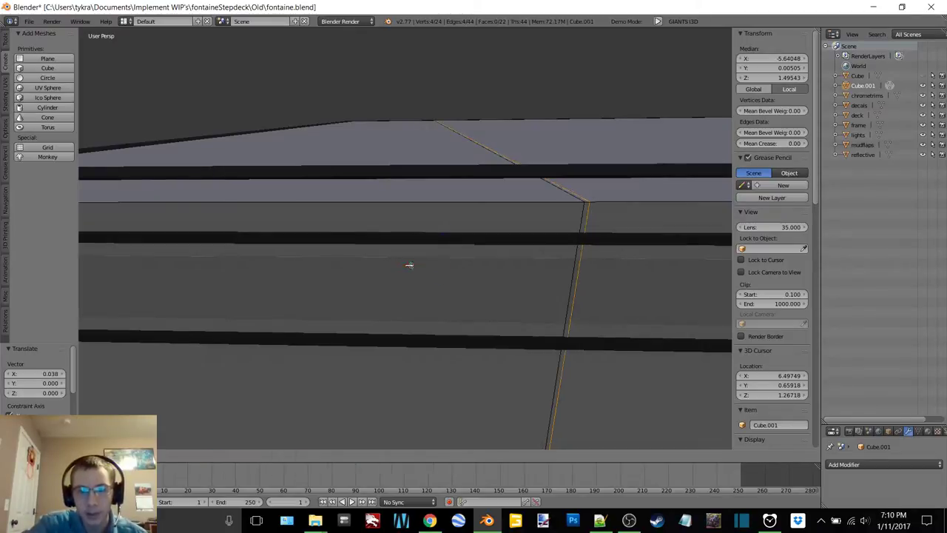
left_click(409, 265)
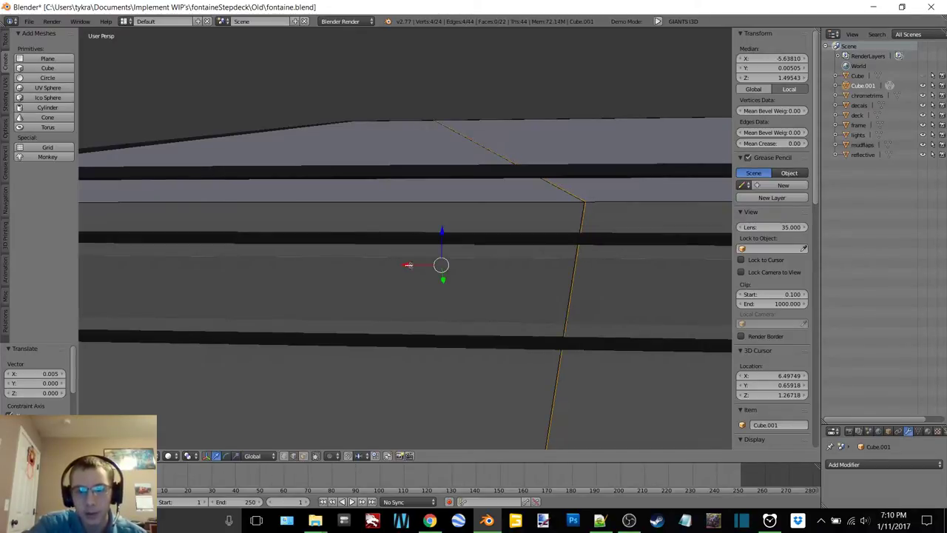
In face select mode, raise the bottom face under the raised deck about 0.944 along Z, to about 1.797.
scroll(413, 241, "down", 5)
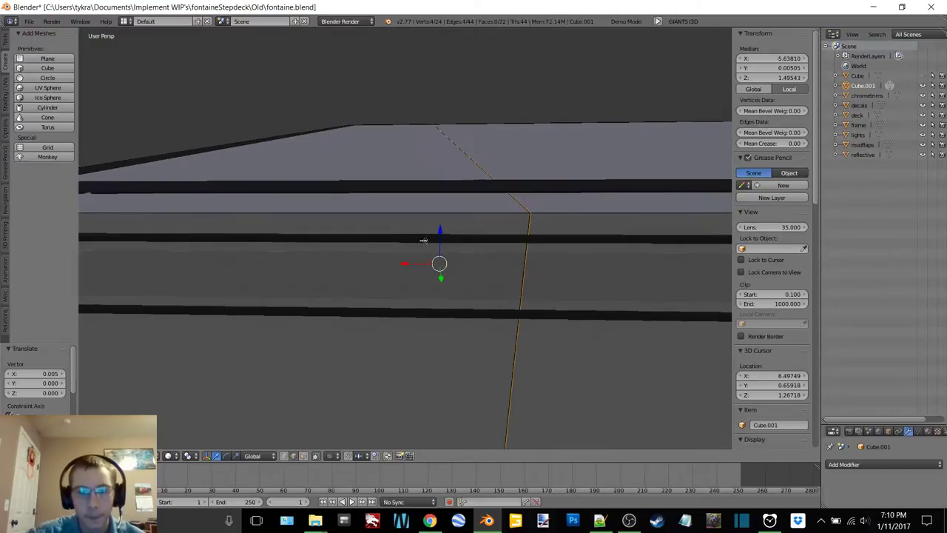
scroll(424, 239, "down", 9)
middle_click_drag(423, 239, 505, 291)
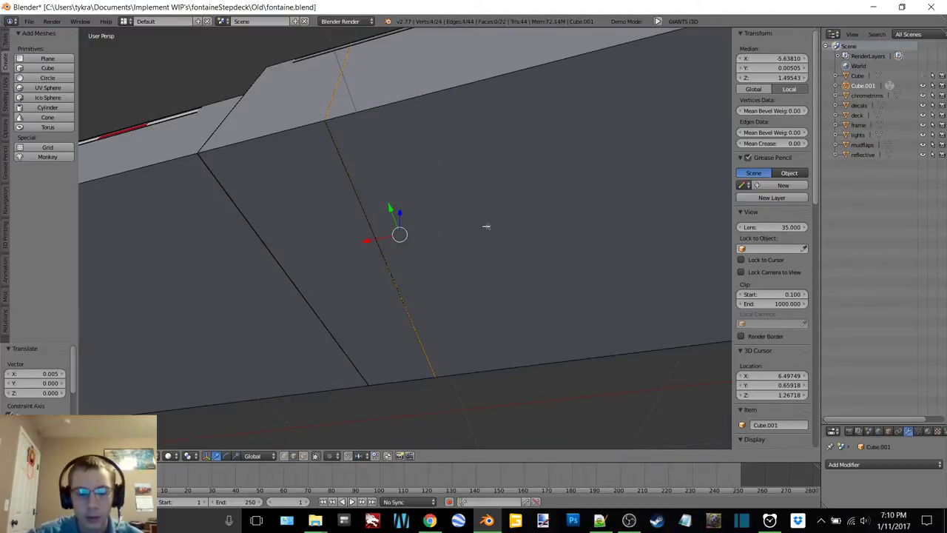
left_click(303, 457)
right_click(476, 309)
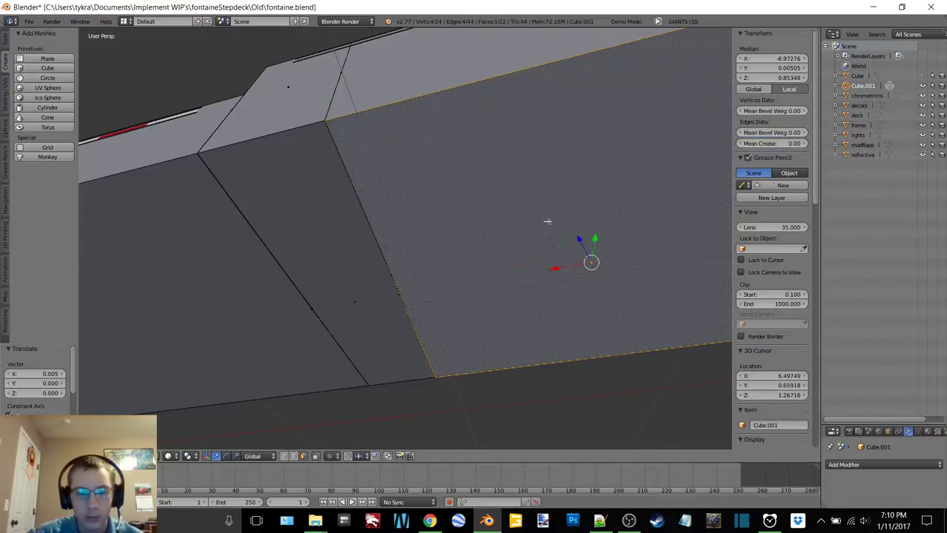
scroll(548, 220, "down", 2)
middle_click_drag(564, 232, 493, 250, "shift")
key("g")
key("z")
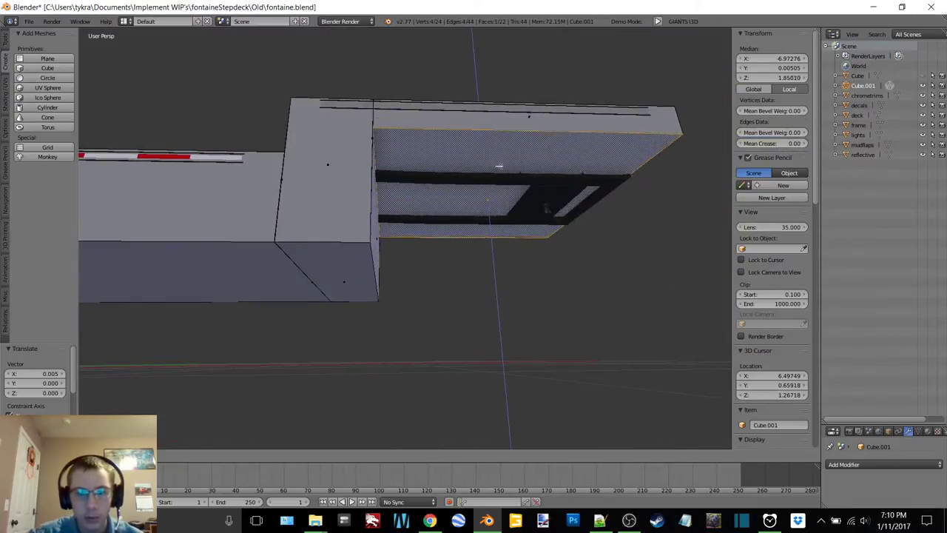
left_click(504, 170)
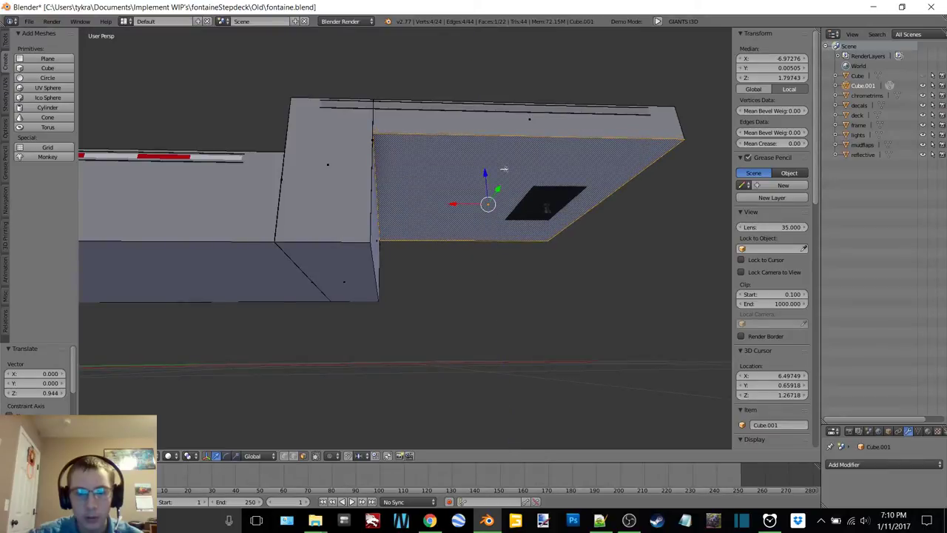
In Wireframe shading, add a loop cut through the lower deck section at about X 2.151, and return to Solid shading.
scroll(503, 170, "down", 7)
middle_click_drag(163, 213, 432, 178, "shift")
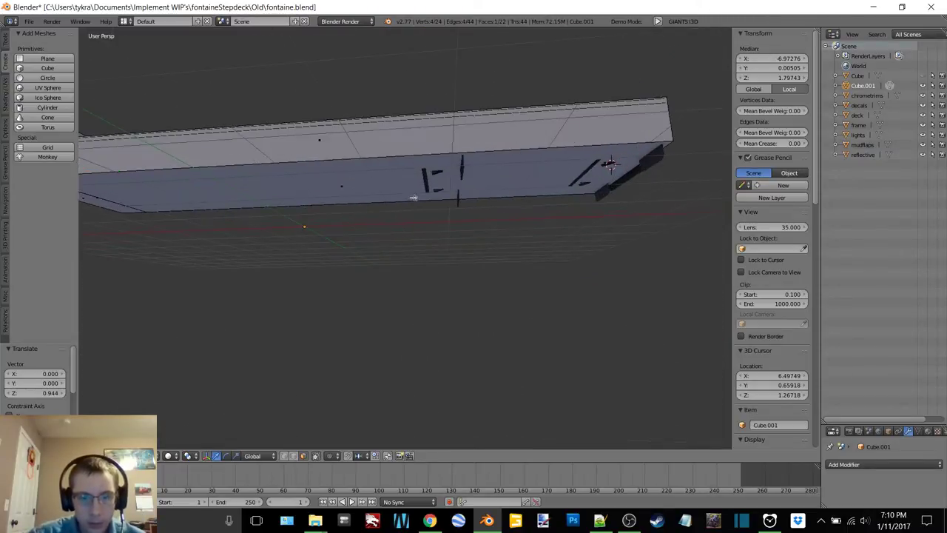
middle_click_drag(413, 197, 422, 262)
key("z")
left_click(491, 207)
scroll(490, 219, "up", 2)
middle_click_drag(490, 219, 403, 244)
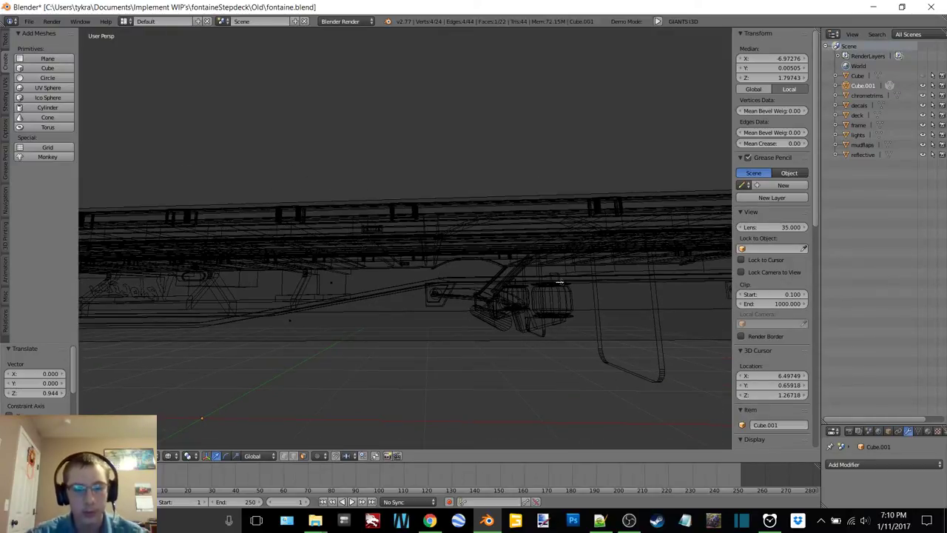
key("e")
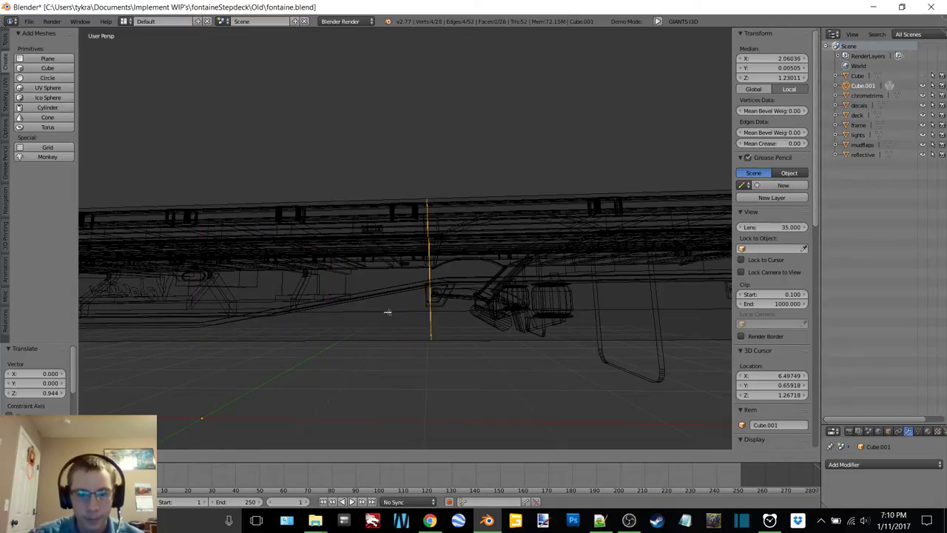
left_click(393, 311)
right_click(393, 311)
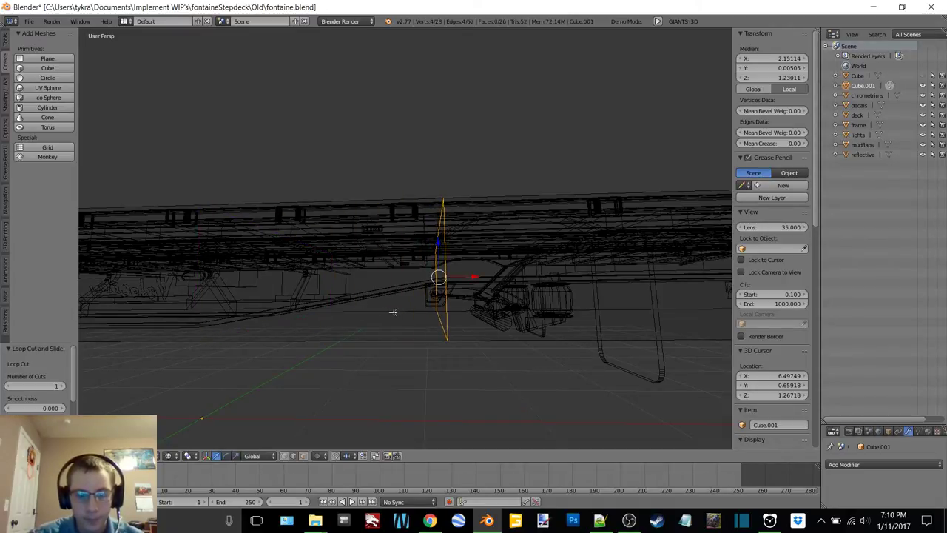
key("z")
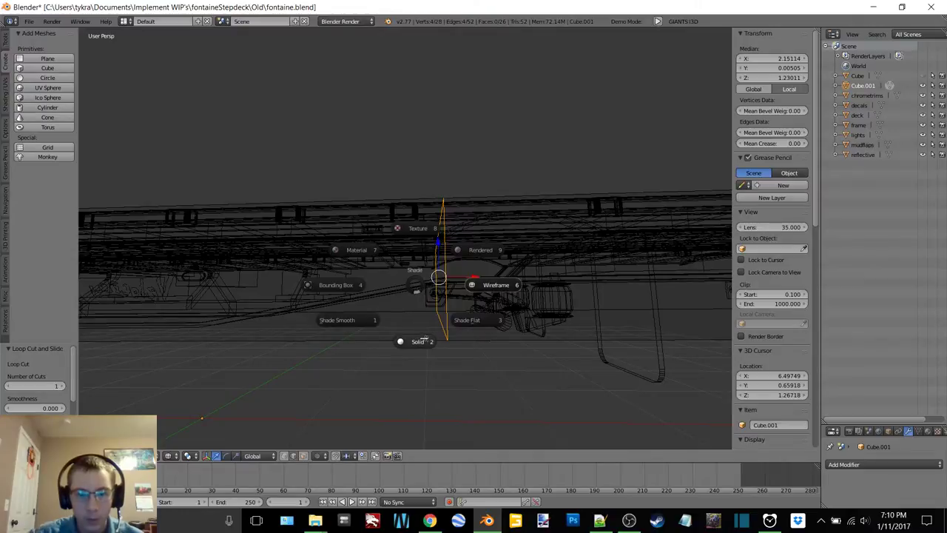
left_click(420, 317)
Add a second loop cut through the lower deck section just beside the previous one, at about X 2.050.
middle_click_drag(413, 273, 426, 239)
key("ctrl+r")
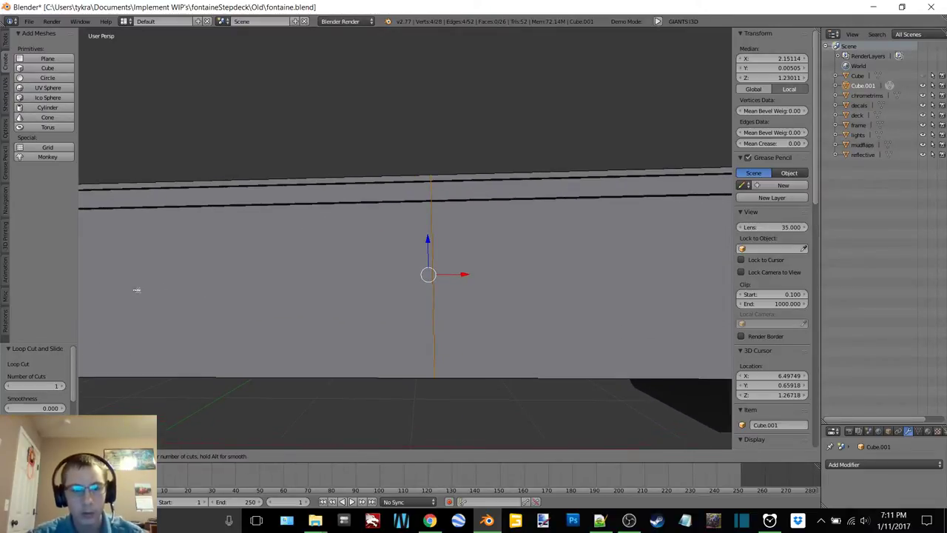
key("Escape")
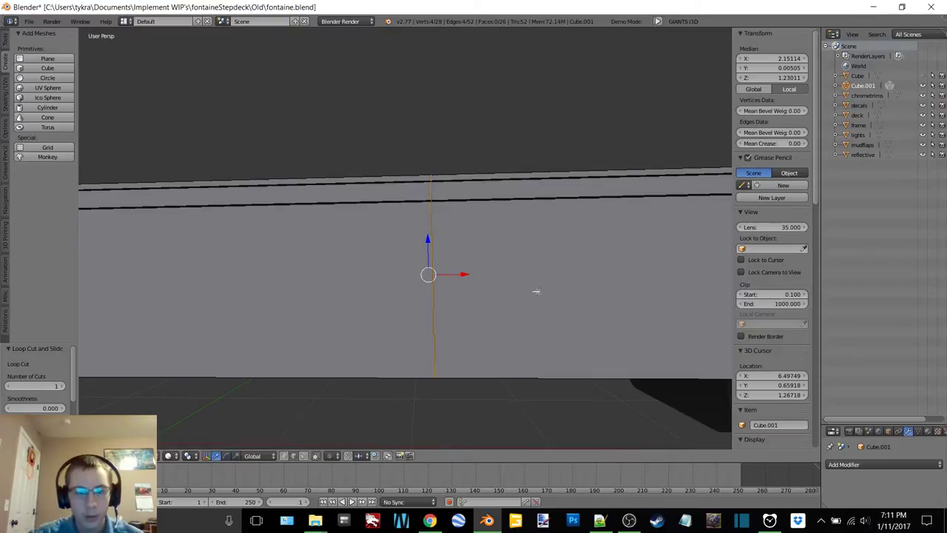
scroll(552, 291, "down", 5)
key("ctrl+r")
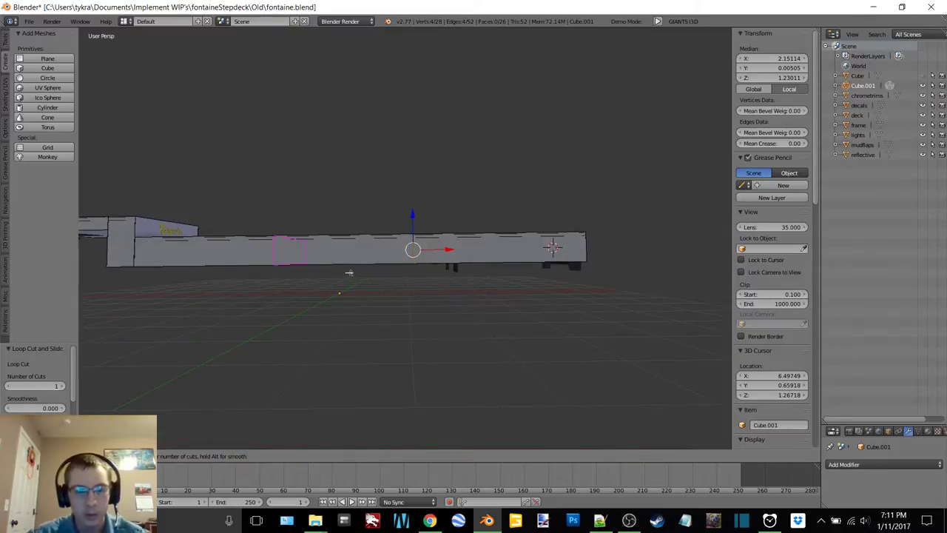
left_click(439, 260)
Move the new loop cut along X against the previous cut, to about X 2.150.
scroll(439, 260, "up", 6)
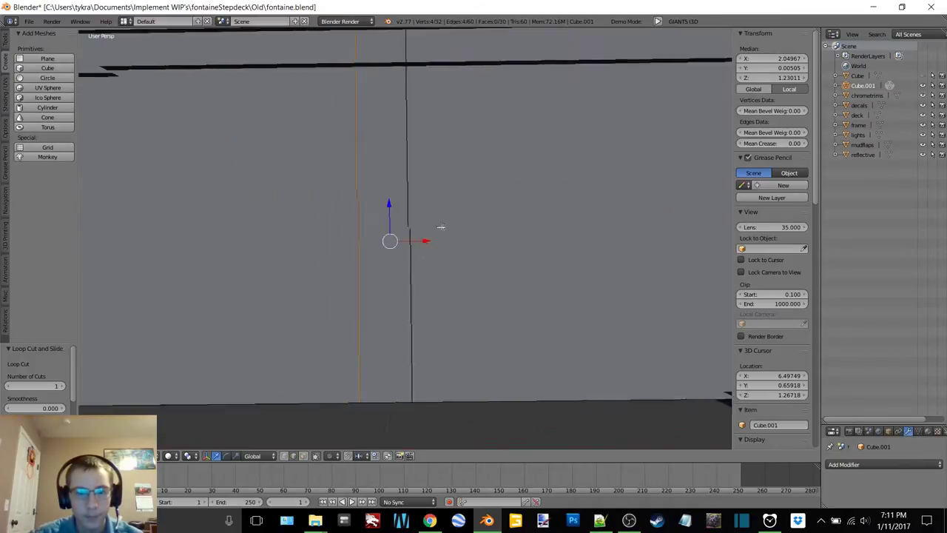
middle_click_drag(441, 227, 440, 271, "shift")
left_click_drag(435, 289, 437, 289)
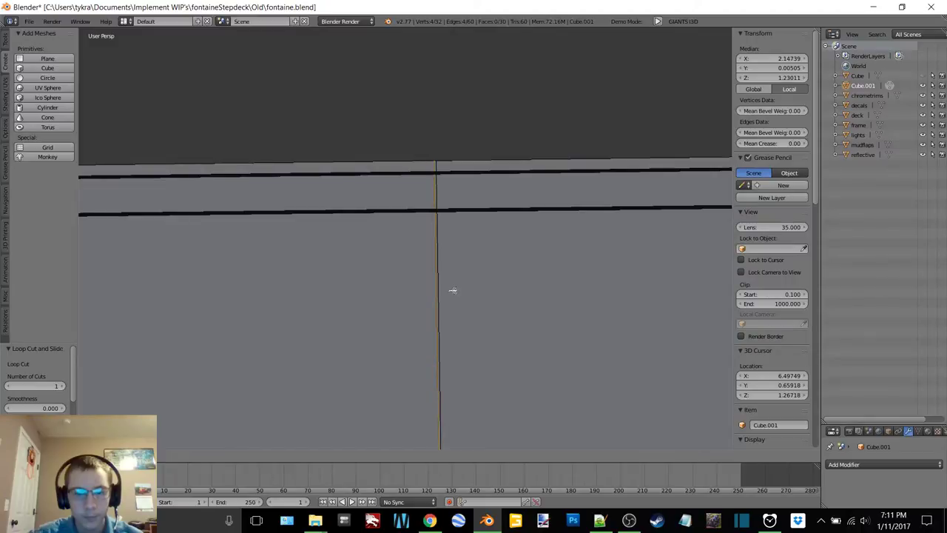
left_click_drag(453, 290, 454, 290)
scroll(451, 279, "up", 3)
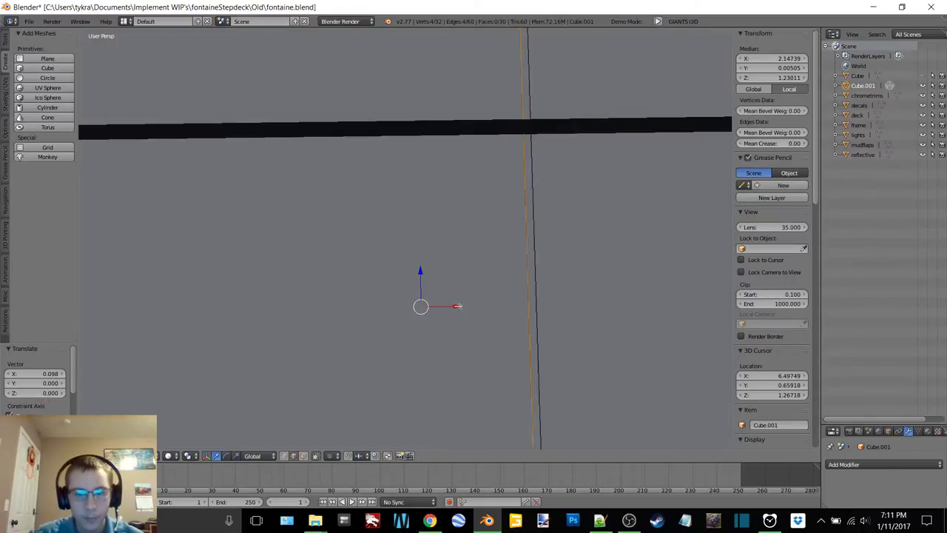
key("g")
key("g")
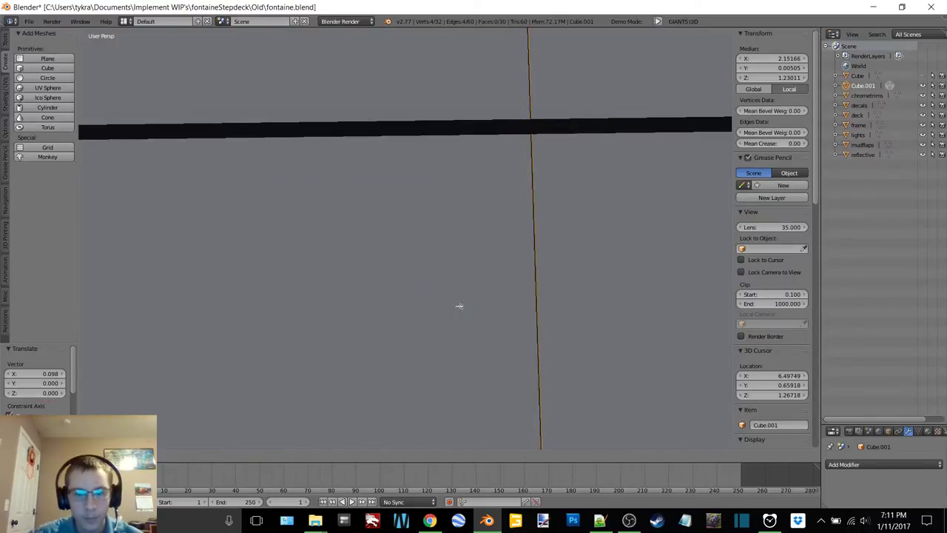
left_click_drag(459, 306, 458, 306)
Try raising the bottom edge of the new cut along Z, and undo the move.
scroll(459, 304, "down", 6)
middle_click_drag(460, 292, 446, 233, "shift")
scroll(442, 262, "up", 3)
left_click_drag(429, 211, 418, 173)
key("ctrl+z")
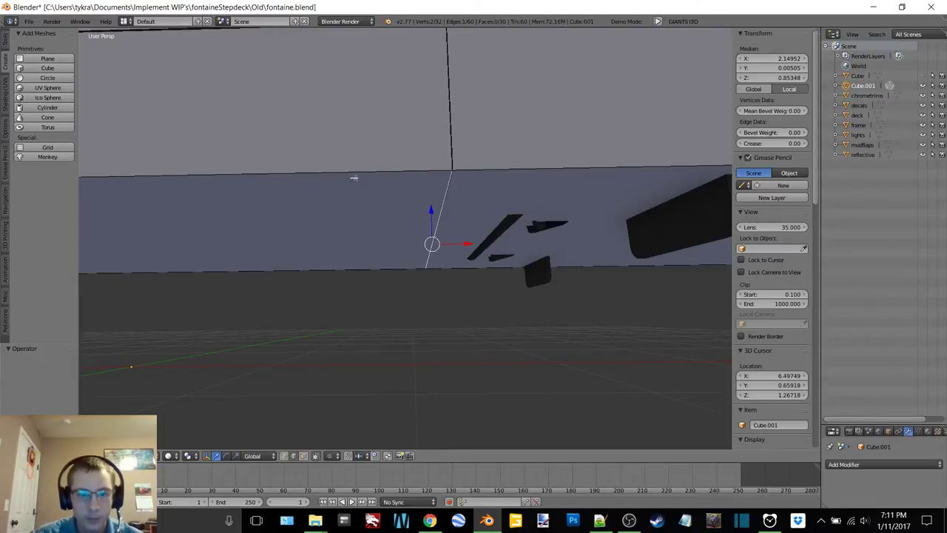
In face select mode, raise the bottom face under the rear part of the lower deck about 0.379 along Z.
middle_click_drag(357, 178, 329, 211)
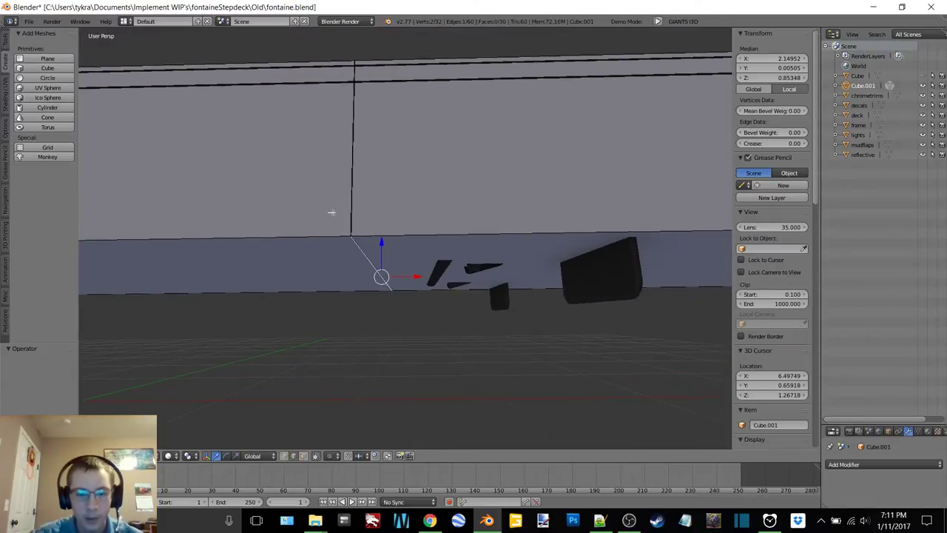
left_click(302, 456)
left_click(481, 258)
middle_click_drag(481, 259, 471, 247)
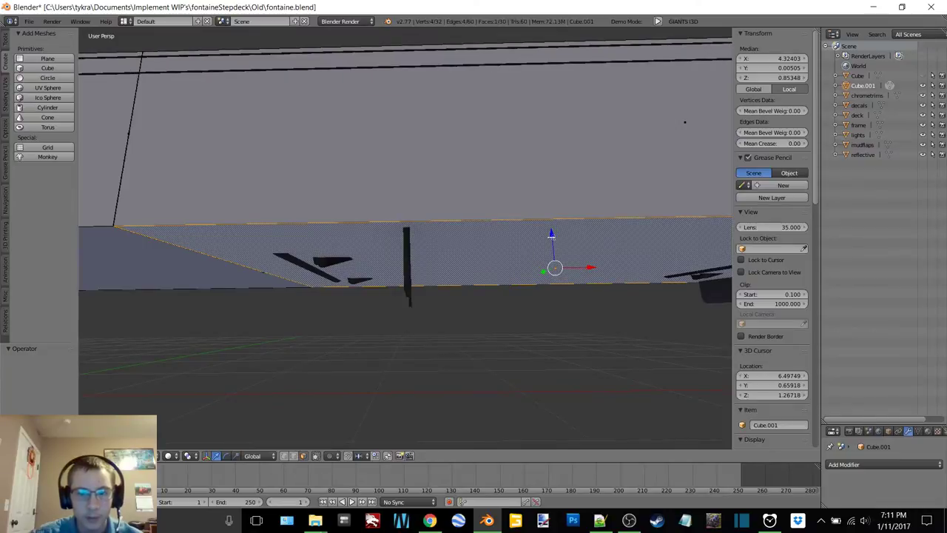
left_click_drag(551, 233, 539, 186)
In Wireframe shading, add a loop cut through the lower deck section at about X 0.353, and return to Solid shading.
middle_click_drag(540, 186, 450, 275)
key("z")
key("ctrl+r")
left_click(266, 287)
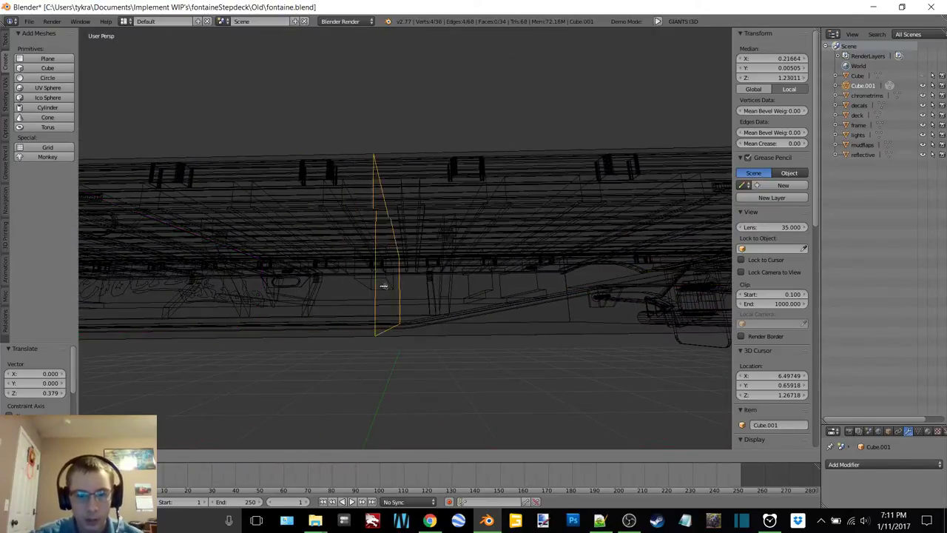
left_click(393, 283)
mouse_move(488, 300)
middle_mouse_down()
mouse_move(447, 246)
mouse_move(492, 258)
middle_mouse_up()
key("z")
left_click(448, 298)
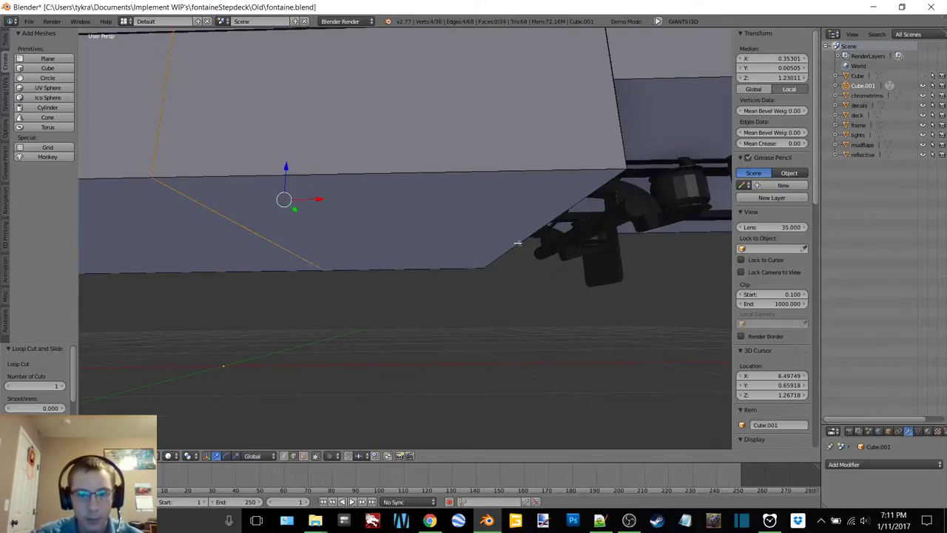
Raise the collision mesh's bottom edge just ahead of the axles by about 0.374 along Z, refining its height by 0.006 and -0.067.
right_click(518, 242)
left_click_drag(516, 210, 508, 165)
middle_click_drag(507, 168, 479, 222)
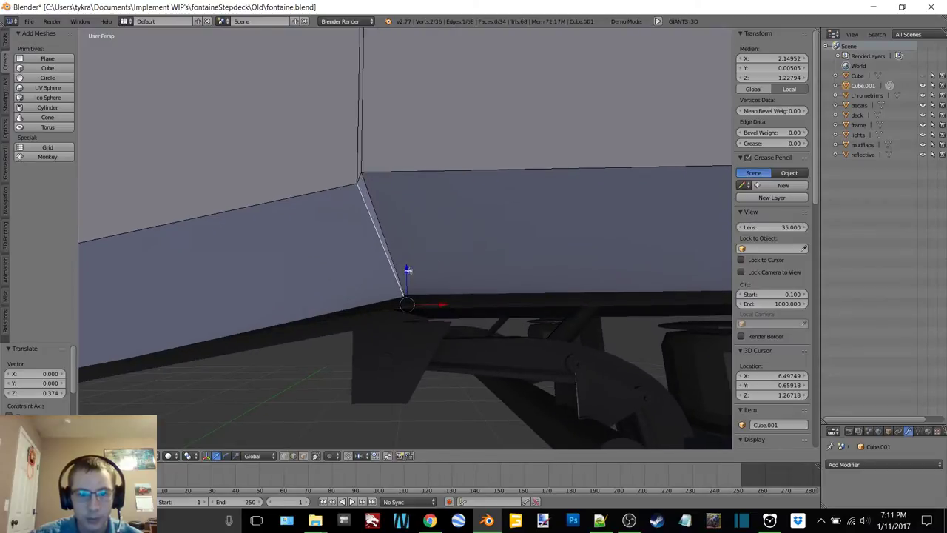
left_click_drag(407, 269, 418, 269)
middle_click_drag(419, 269, 417, 267)
scroll(470, 220, "down", 3)
middle_click_drag(380, 207, 419, 194)
scroll(464, 231, "down", 2)
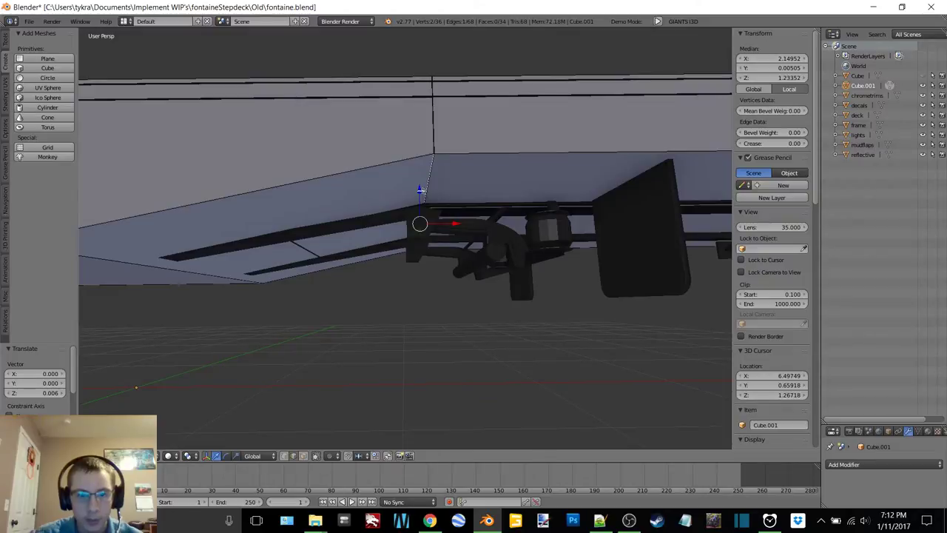
left_click_drag(419, 190, 426, 198)
left_click(427, 198)
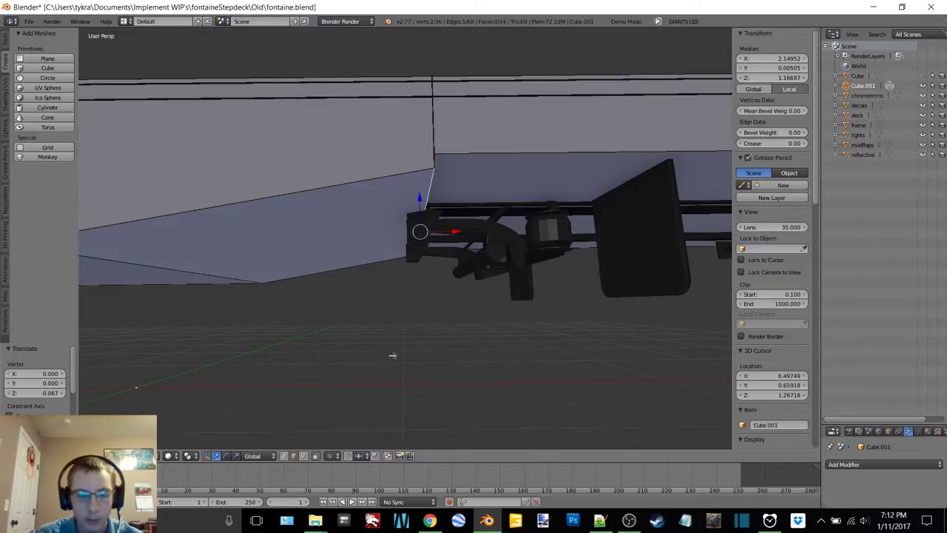
Lower the bottom face of the rear section above the axles by about 0.061 along Z.
left_click(303, 455)
right_click(533, 193)
middle_click_drag(691, 197, 645, 211, "shift")
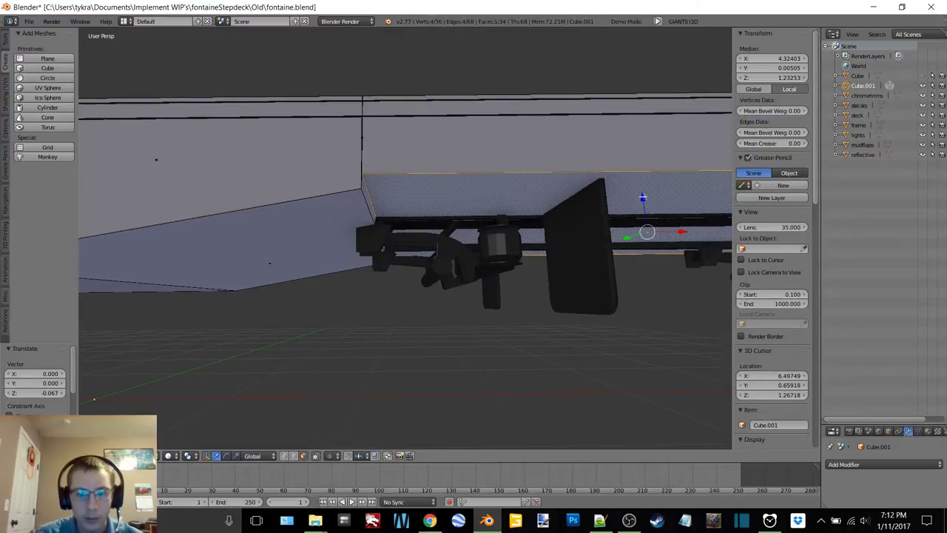
left_click_drag(642, 197, 647, 204)
scroll(414, 237, "down", 6)
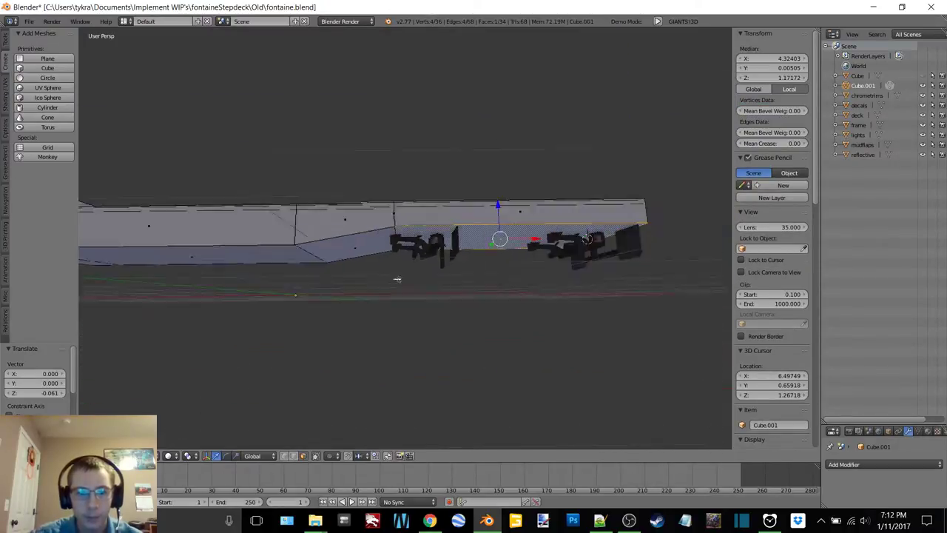
Leave mesh editing and rename the collision object to FontaineStepdeck.
middle_click_drag(387, 294, 448, 343)
middle_click_drag(455, 275, 387, 190)
key("Tab")
left_click(310, 191)
middle_click_drag(316, 212, 417, 230)
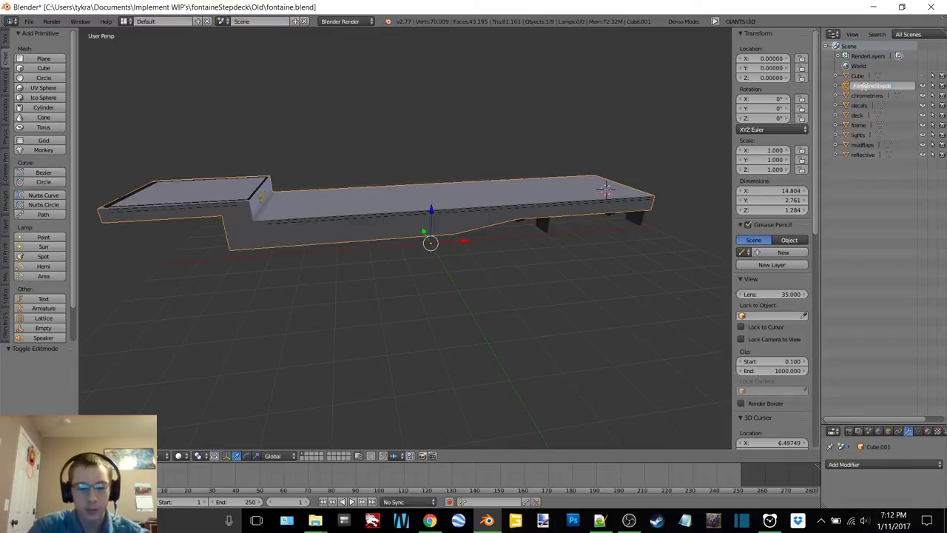
key("Return")
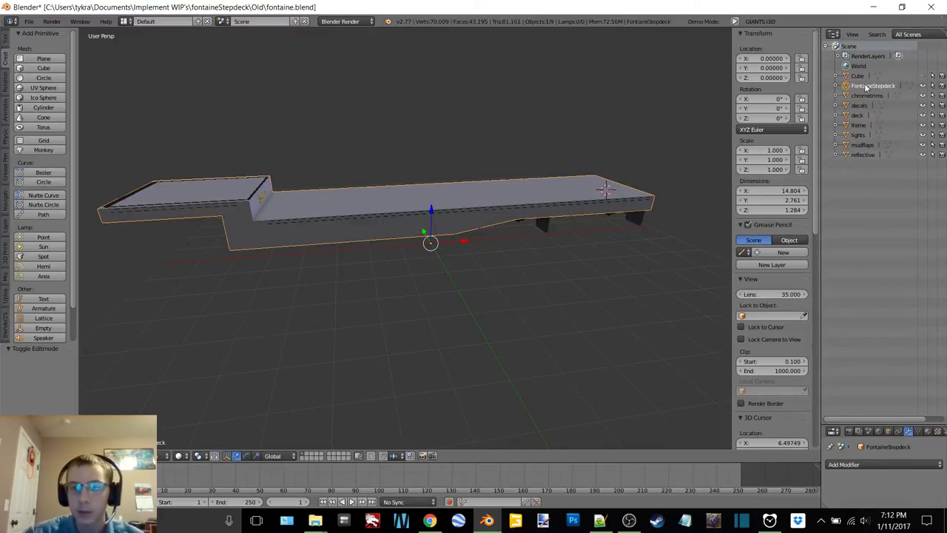
Start a GIANTS I3D export restricted to the selected object.
left_click(29, 21)
mouse_move(102, 236)
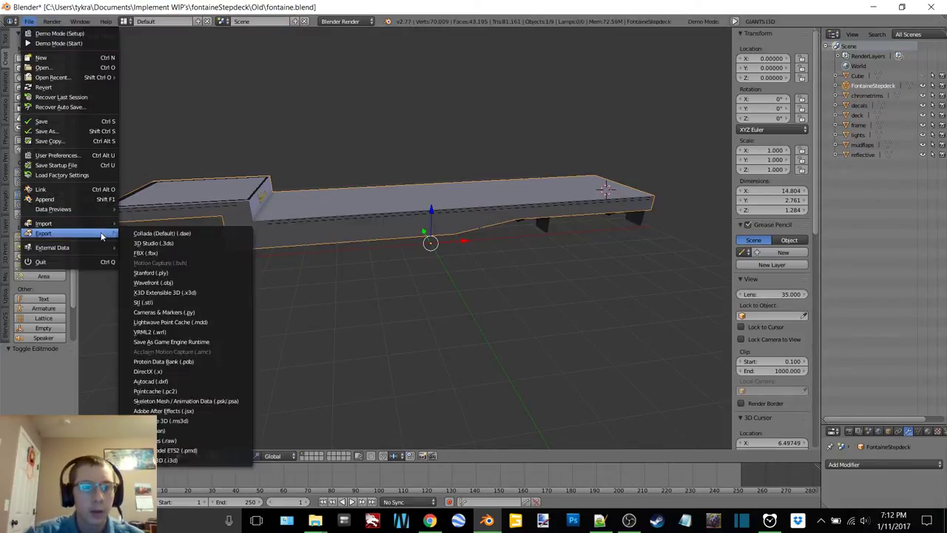
left_click(173, 459)
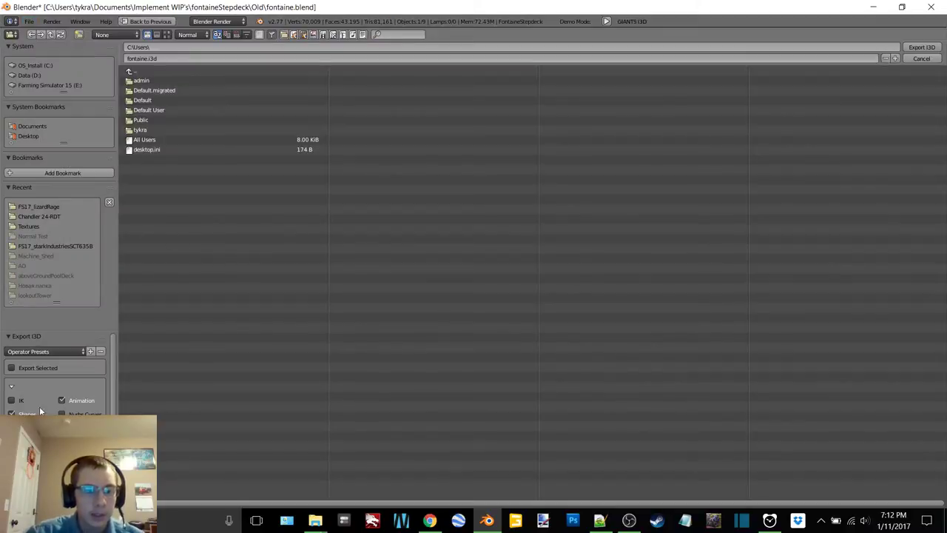
left_click(12, 368)
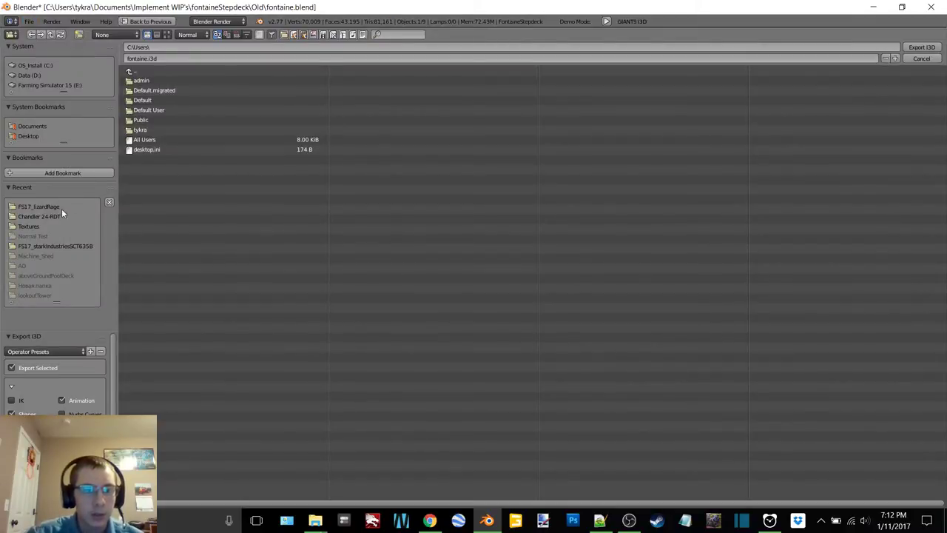
Export the object under the file name collision into the fontaineStepdeck folder of Documents\Implement WIP's.
left_click(32, 126)
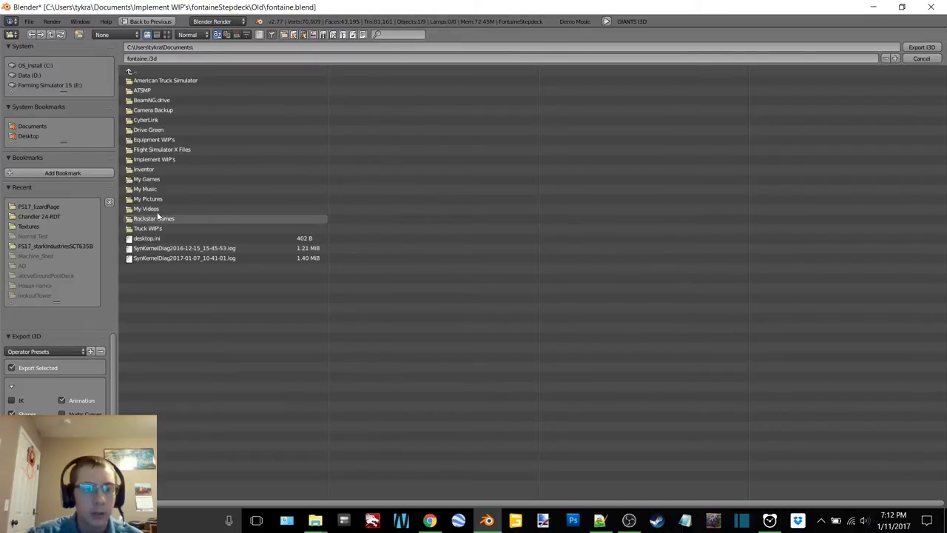
left_click(153, 159)
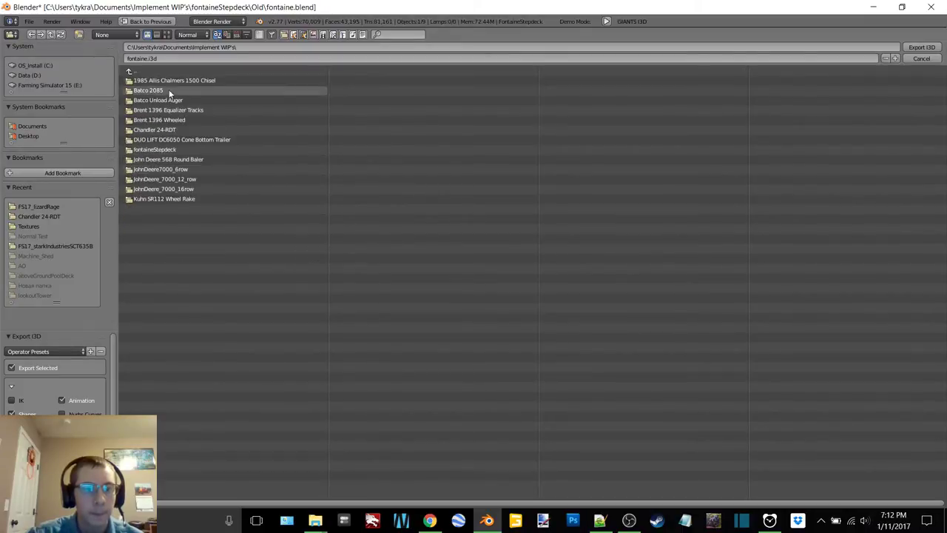
left_click(159, 149)
left_click(137, 59)
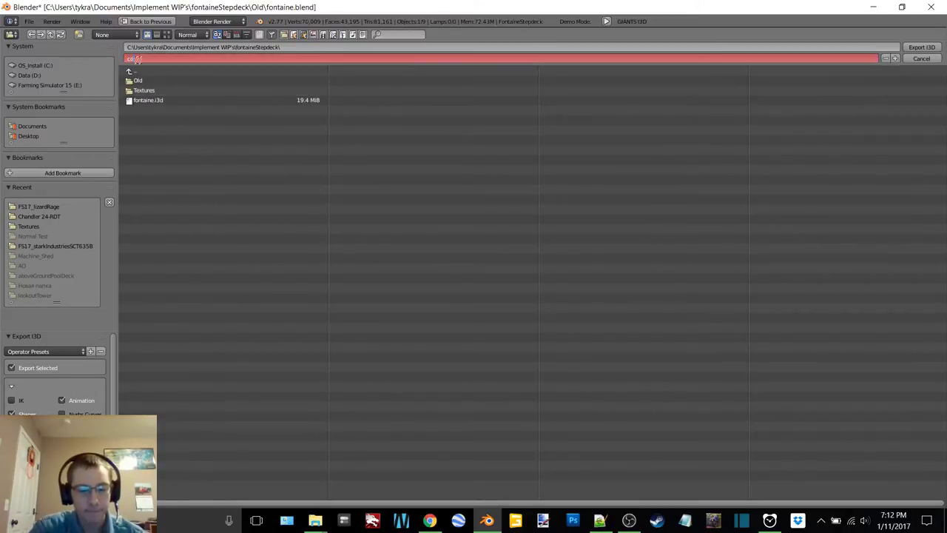
type("collision")
left_click(923, 48)
Switch to the fontaineStepdeck folder and open the fontaine I3D file maximized in GIANTS Editor 6.0.5, dismissing the timer and welcome windows.
left_click(873, 6)
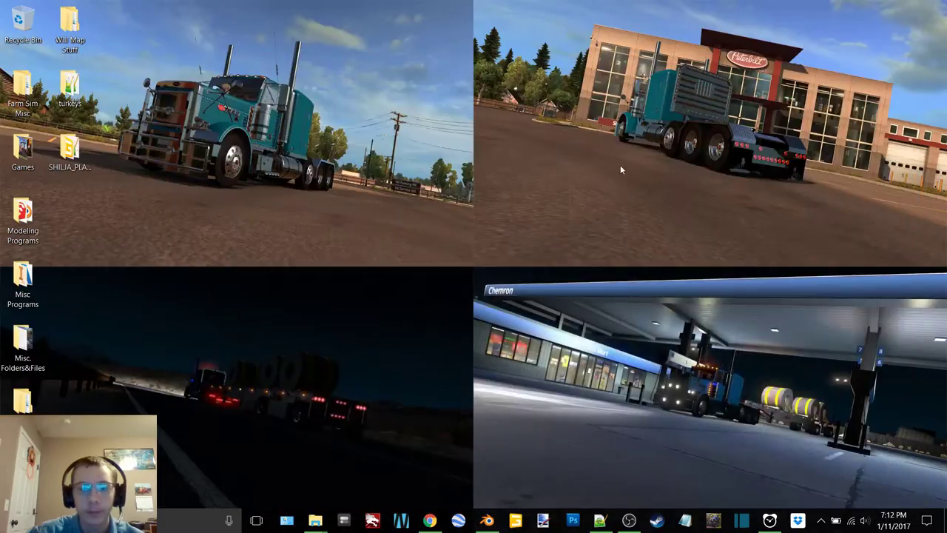
mouse_move(315, 520)
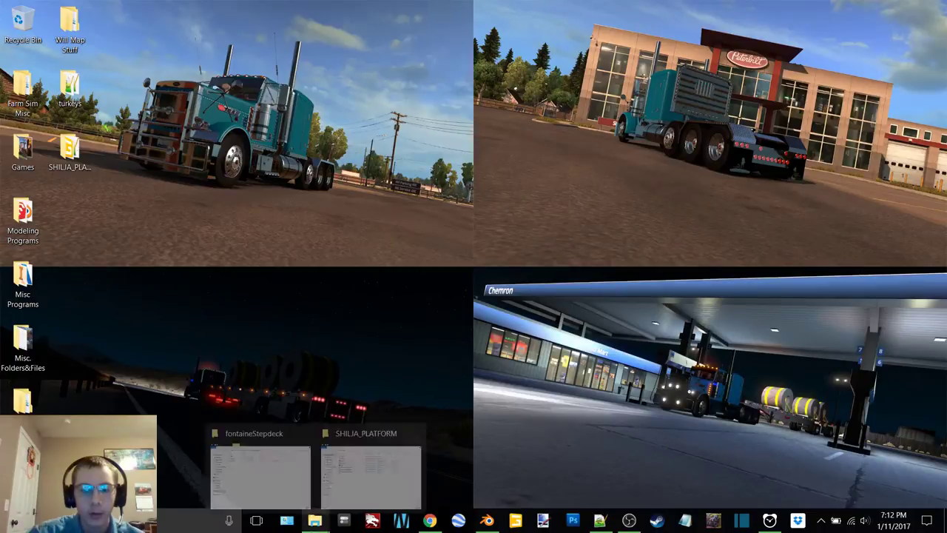
left_click(285, 477)
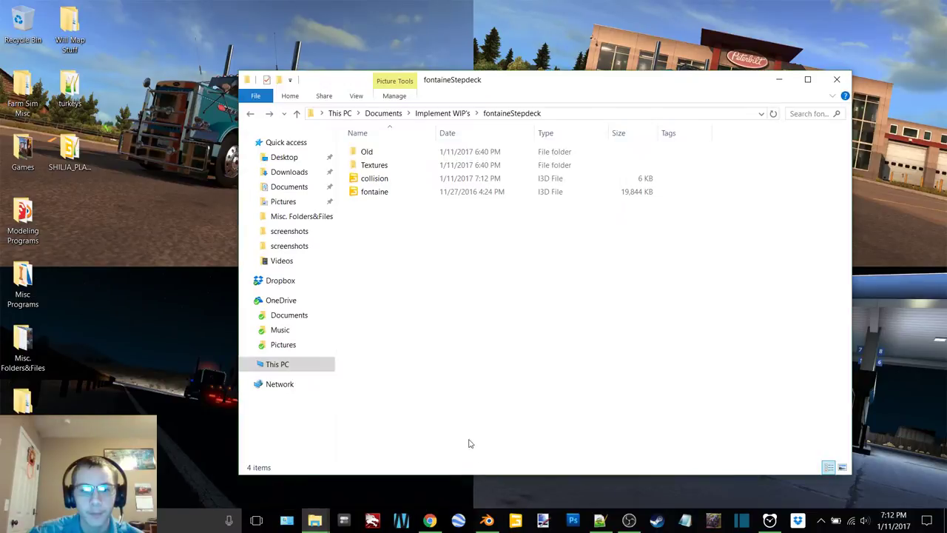
double_click(384, 193)
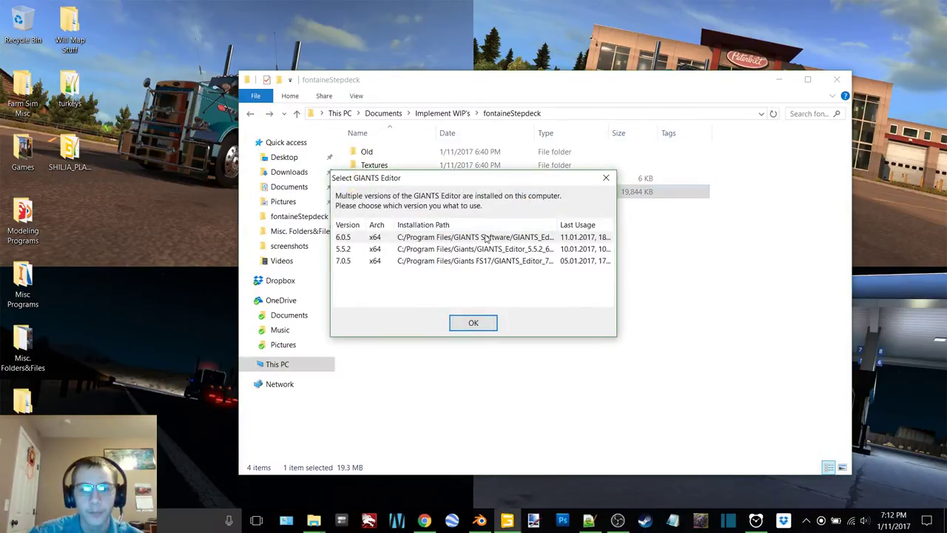
double_click(484, 237)
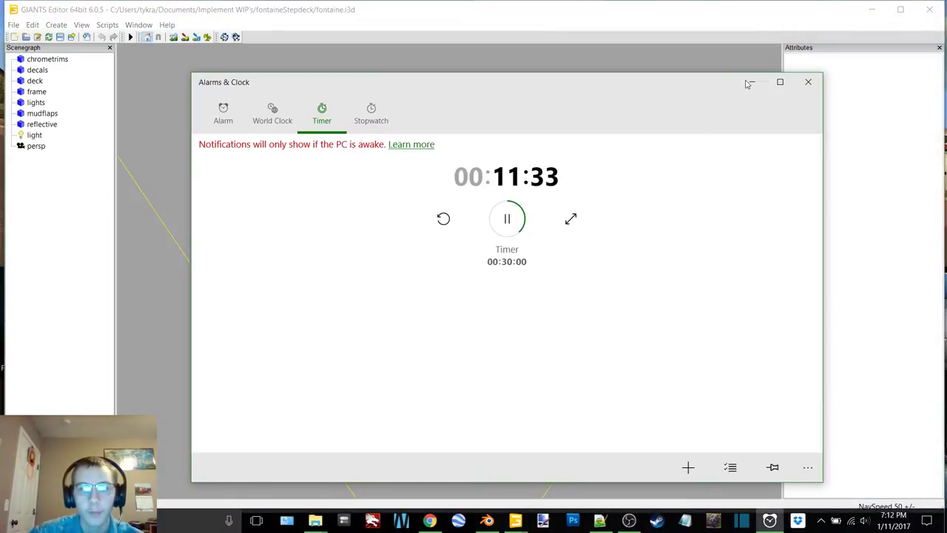
left_click(751, 81)
left_click(653, 114)
left_click(893, 11)
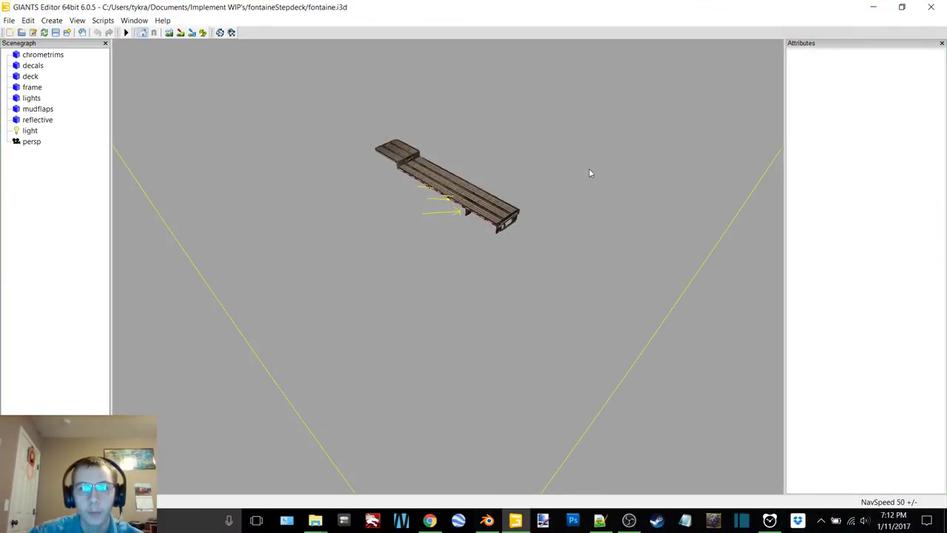
Import the collision I3D file into the fontaine trailer scene.
middle_click_drag(549, 180, 445, 182, "alt")
left_click_drag(445, 181, 601, 159, "alt")
left_click(6, 20)
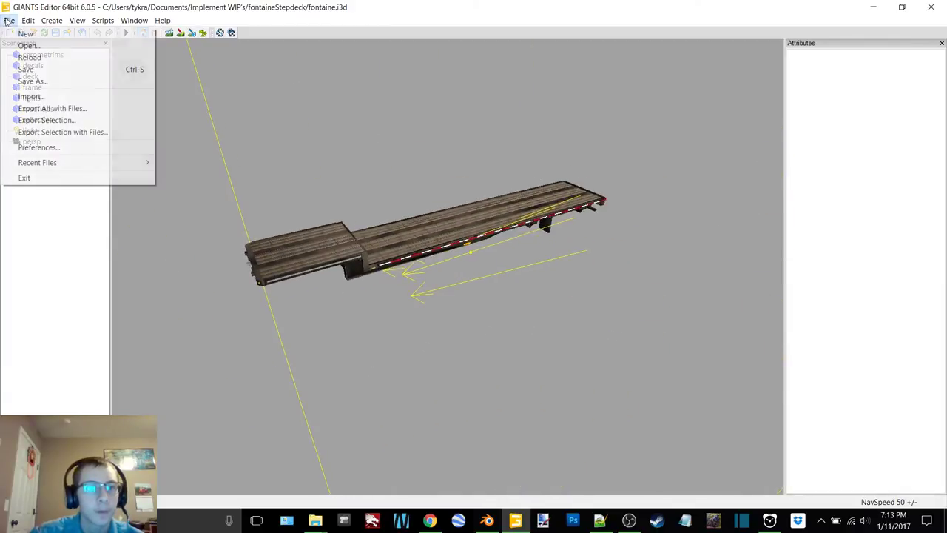
left_click(34, 97)
double_click(289, 120)
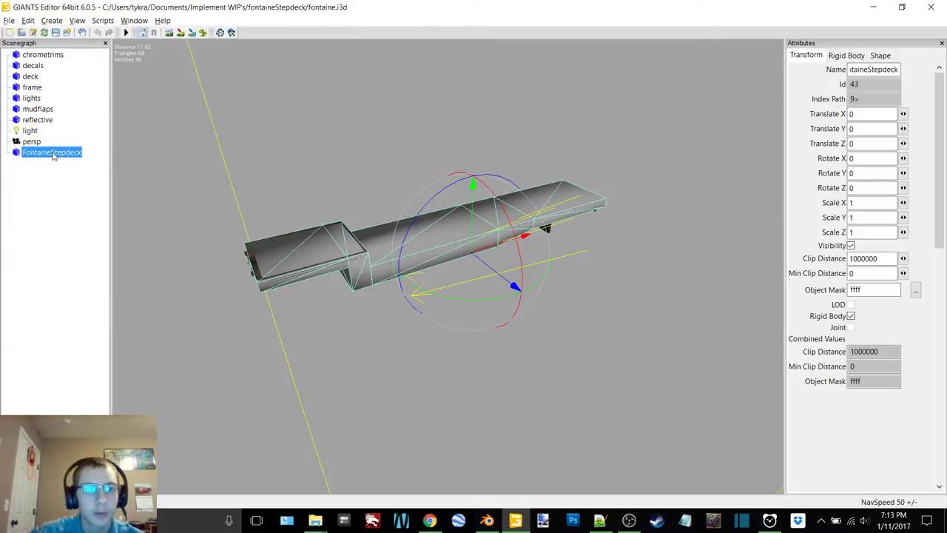
Cut the seven trailer parts from chrometrims through reflective and paste them as children of FontaineStepdeck.
left_click(53, 58)
left_click(37, 120, "shift")
key("Delete")
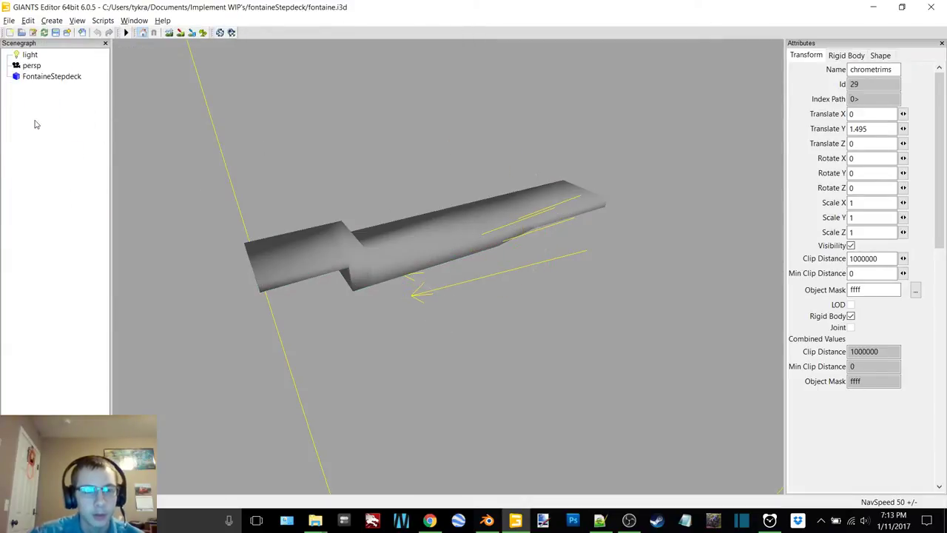
left_click(48, 77)
double_click(50, 77)
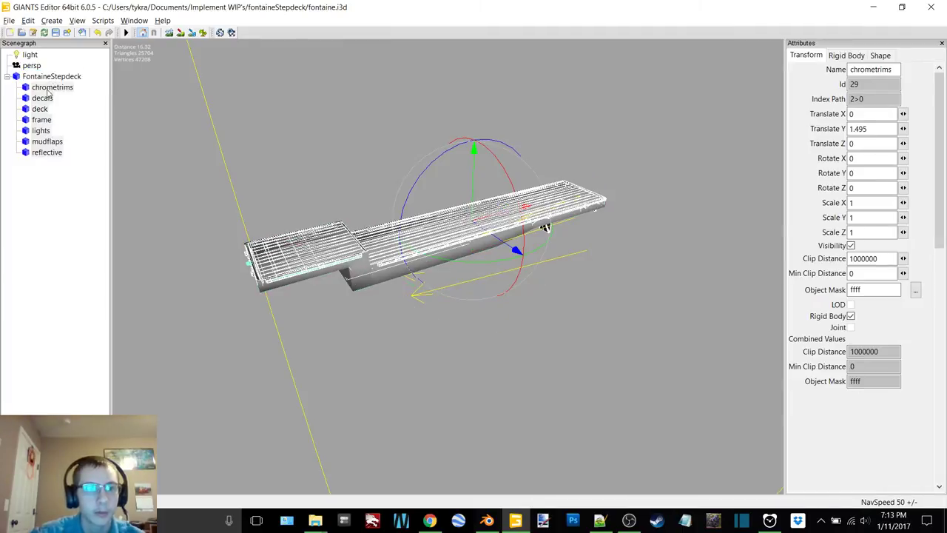
Move FontaineStepdeck with its child parts above light and persp in the scene hierarchy.
left_click(45, 77)
right_click(43, 76)
left_click(67, 114)
right_click(46, 66)
left_click(73, 103)
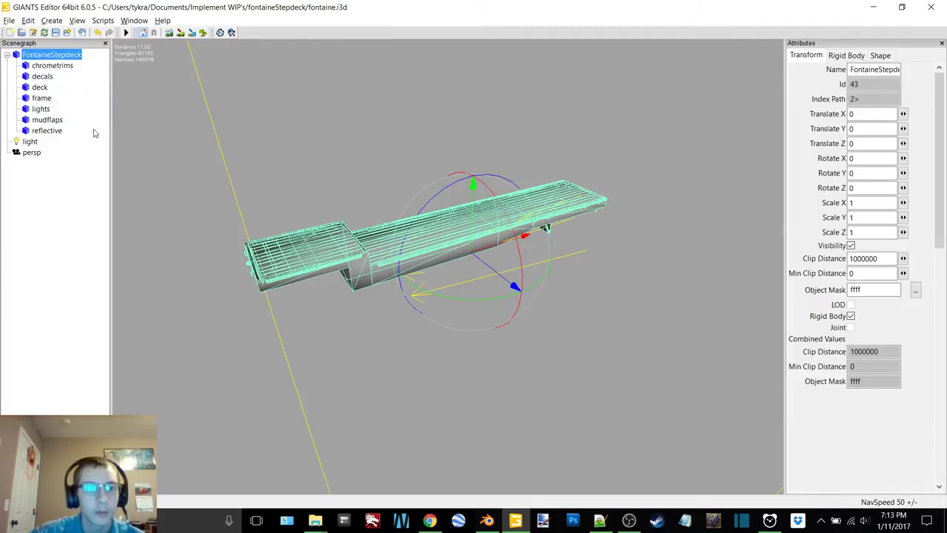
left_click(362, 180)
scroll(375, 176, "up", 4)
middle_click_drag(375, 176, 384, 173, "alt")
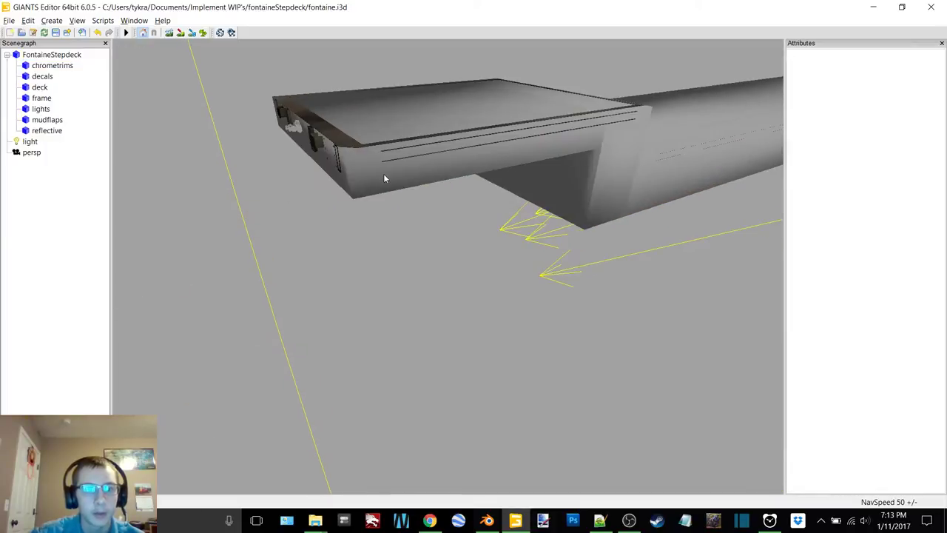
scroll(384, 173, "down", 10)
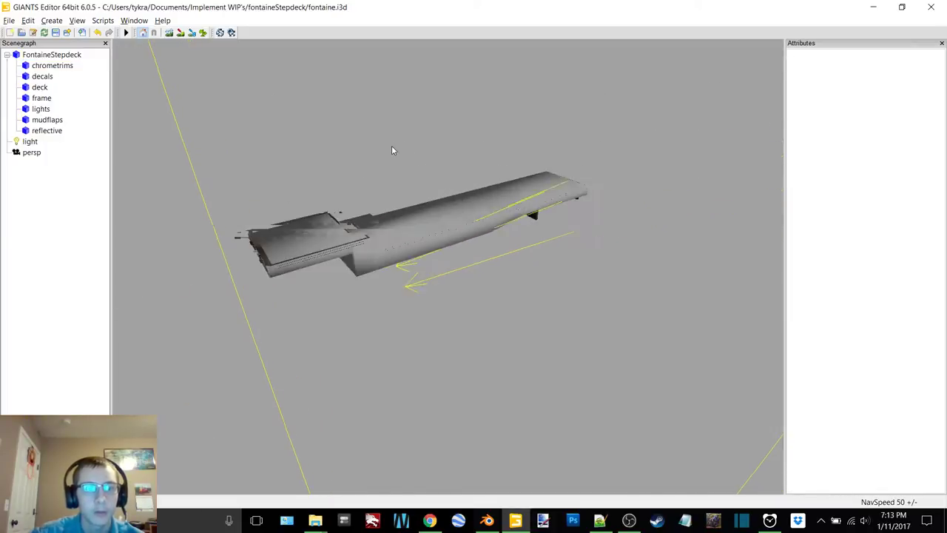
left_click(72, 56)
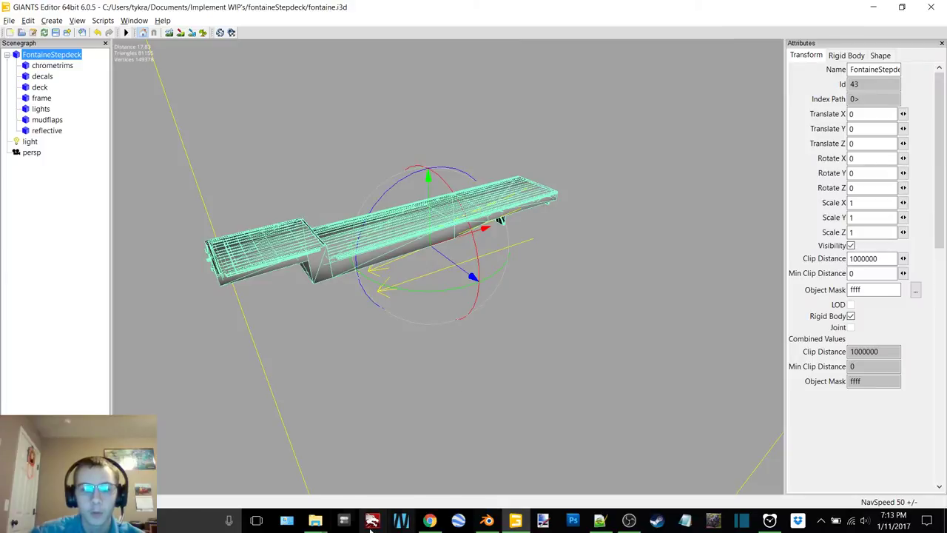
Open transport_platform from the SHILJA_PLATFORM folder in a second, maximized GIANTS Editor 6.0.5 window, closing the welcome window.
mouse_move(315, 519)
left_click(370, 455)
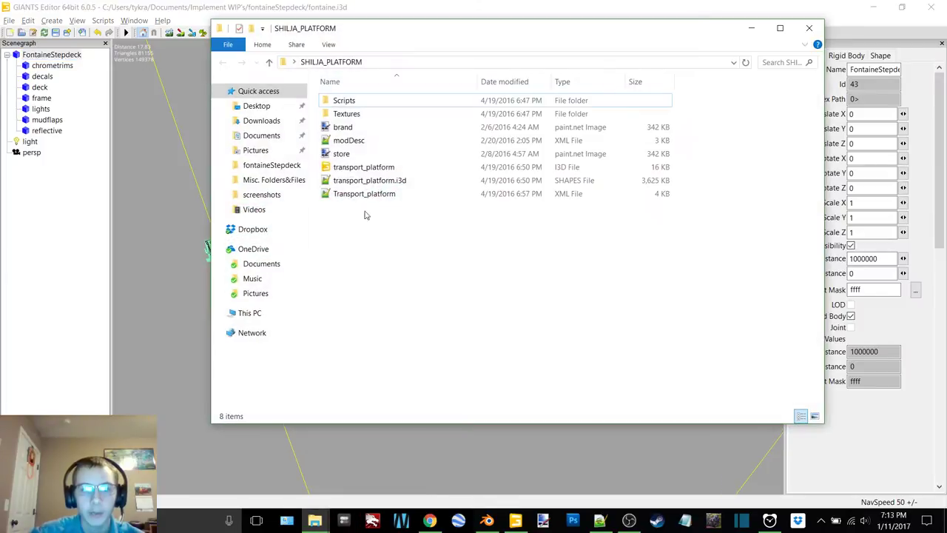
double_click(367, 168)
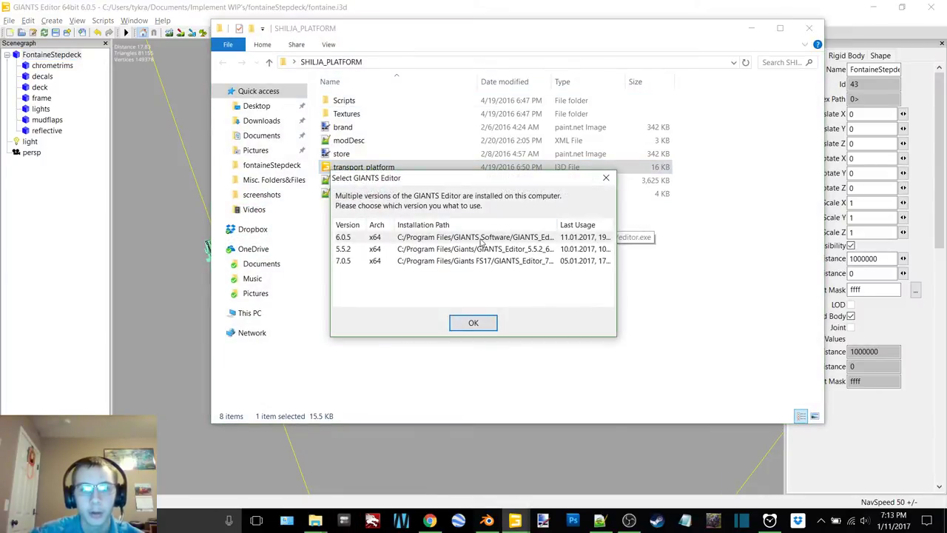
double_click(481, 238)
left_click(752, 28)
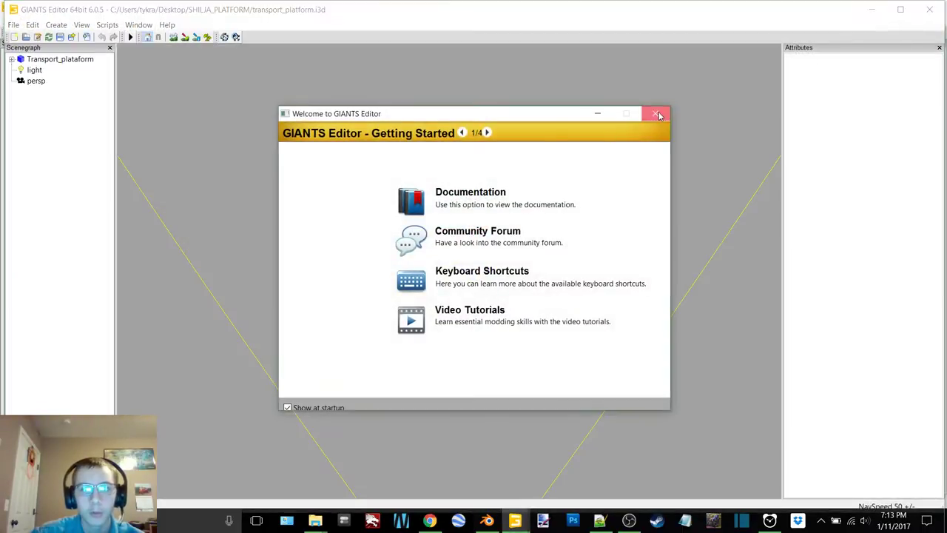
left_click(659, 114)
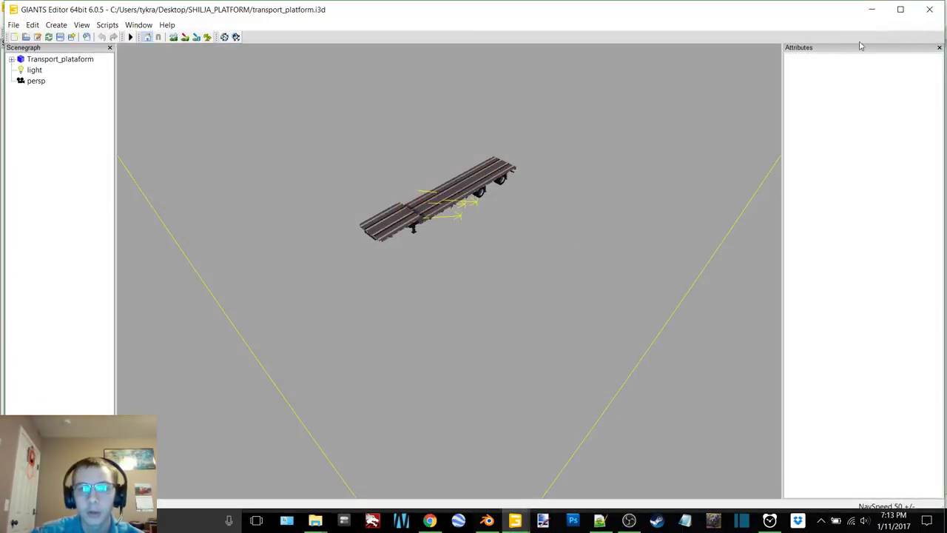
left_click(900, 10)
Check the rigid body attributes of Transport_plataform and return to the fontaine scene's editor window.
left_click(77, 56)
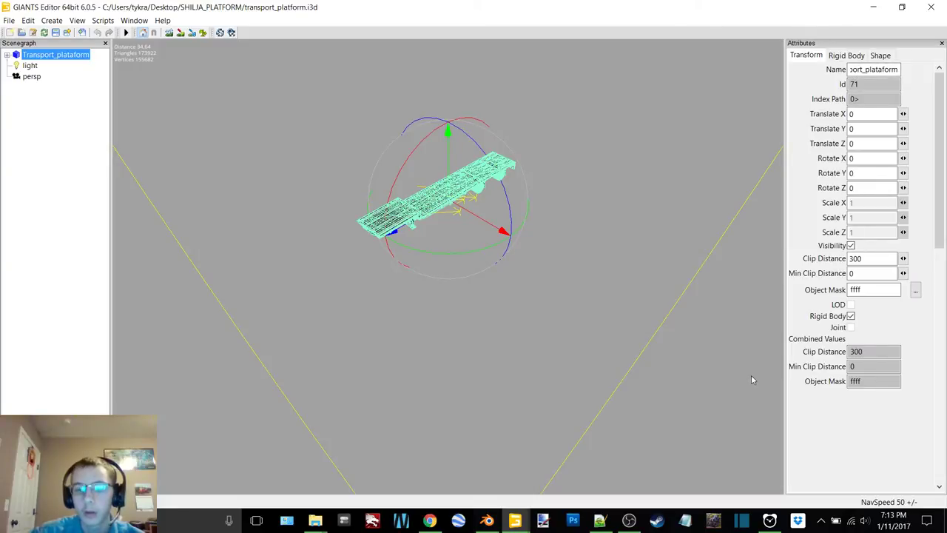
mouse_move(486, 523)
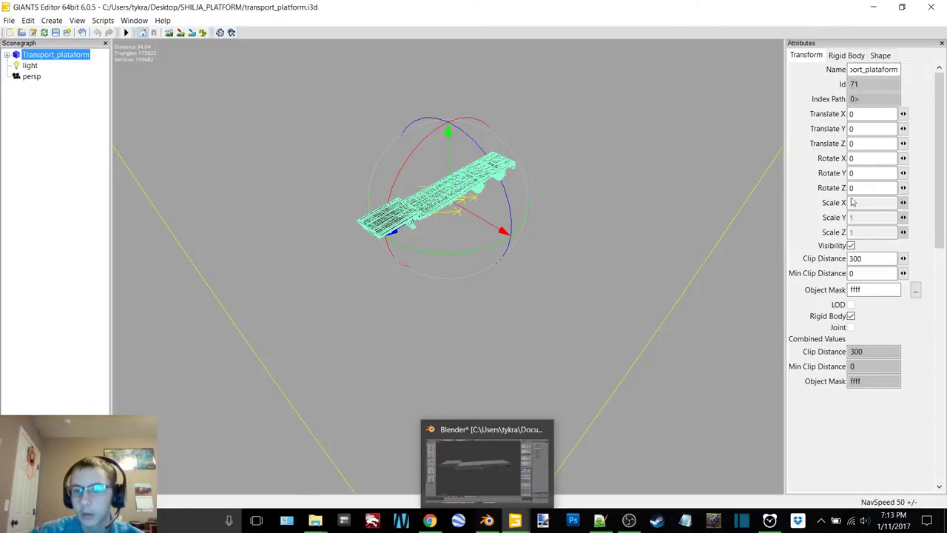
left_click(846, 55)
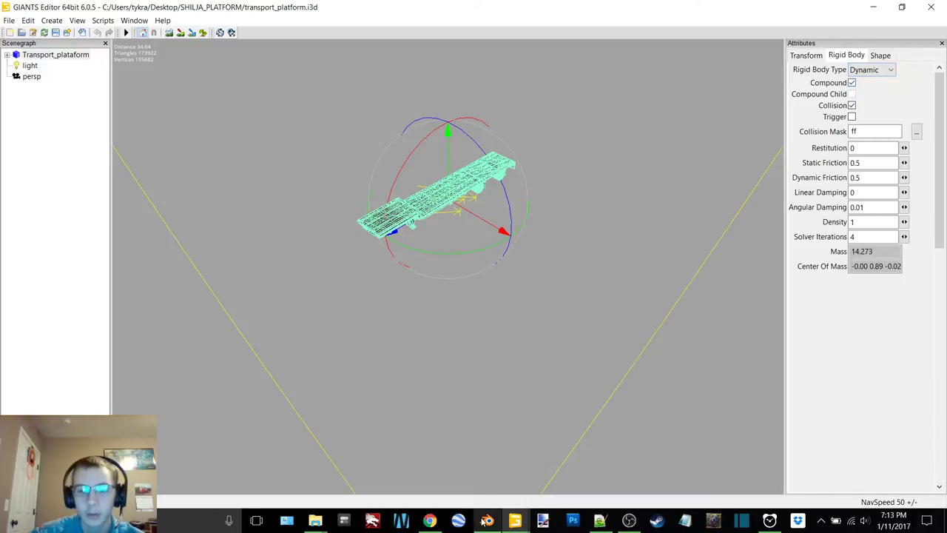
mouse_move(515, 521)
left_click(443, 466)
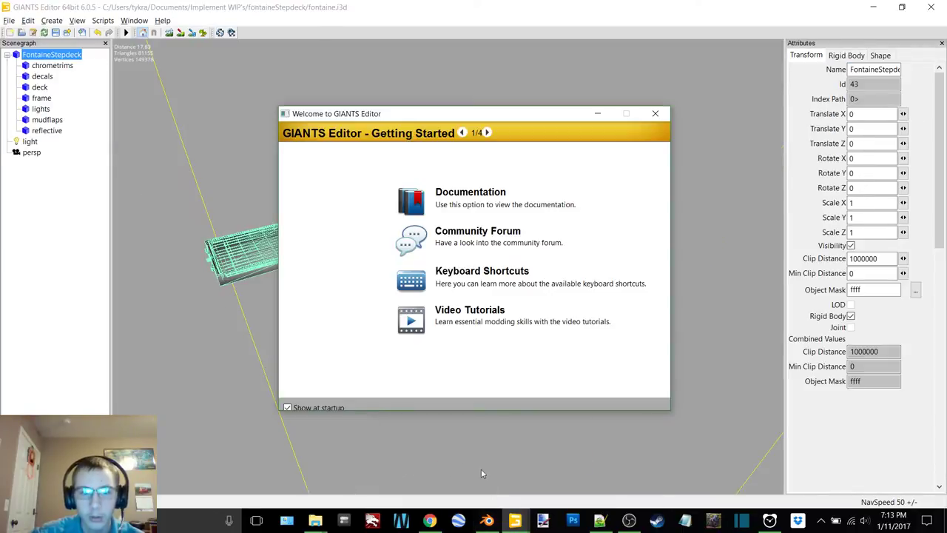
Set FontaineStepdeck's rigid body type to Dynamic with Compound enabled.
left_click(655, 113)
left_click(842, 56)
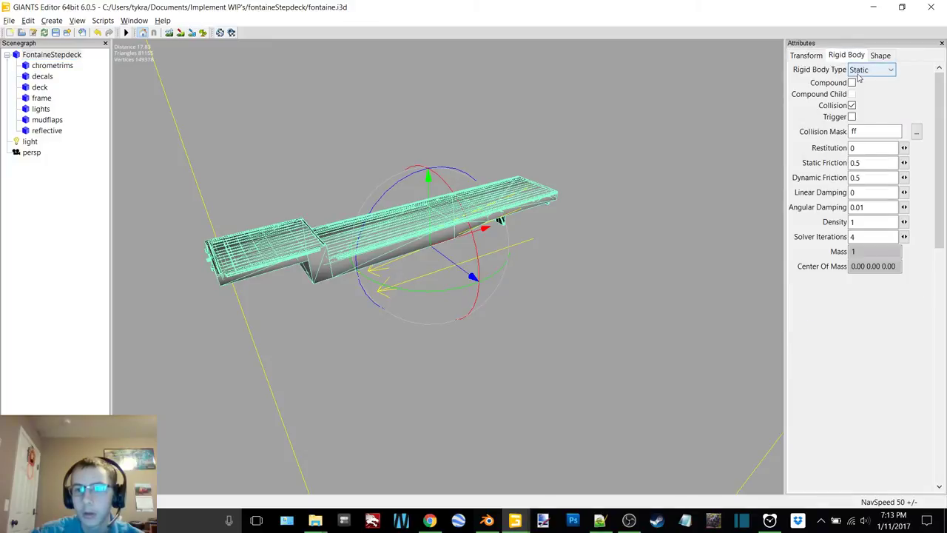
left_click(865, 69)
left_click(870, 87)
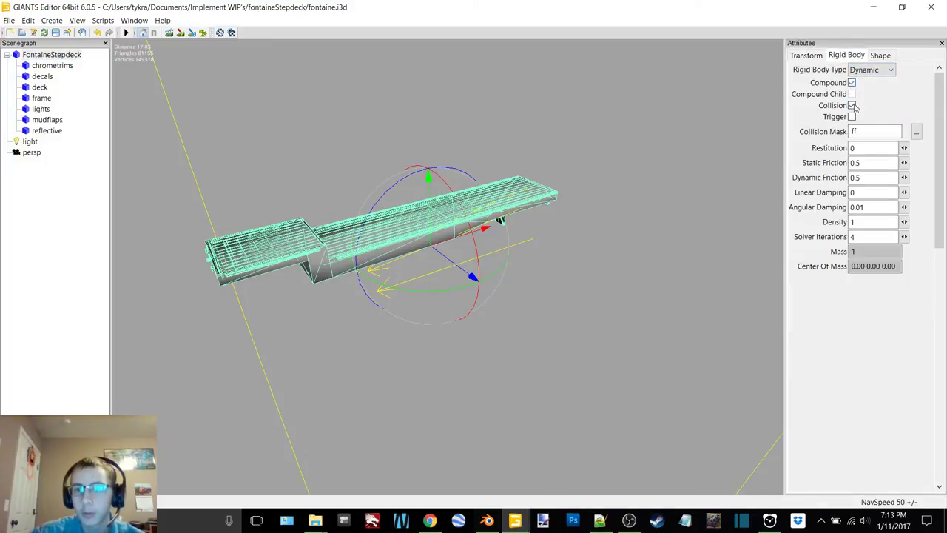
Check the shape attributes of the reference Transport_plataform and enable Non Renderable on FontaineStepdeck to match.
left_click(888, 57)
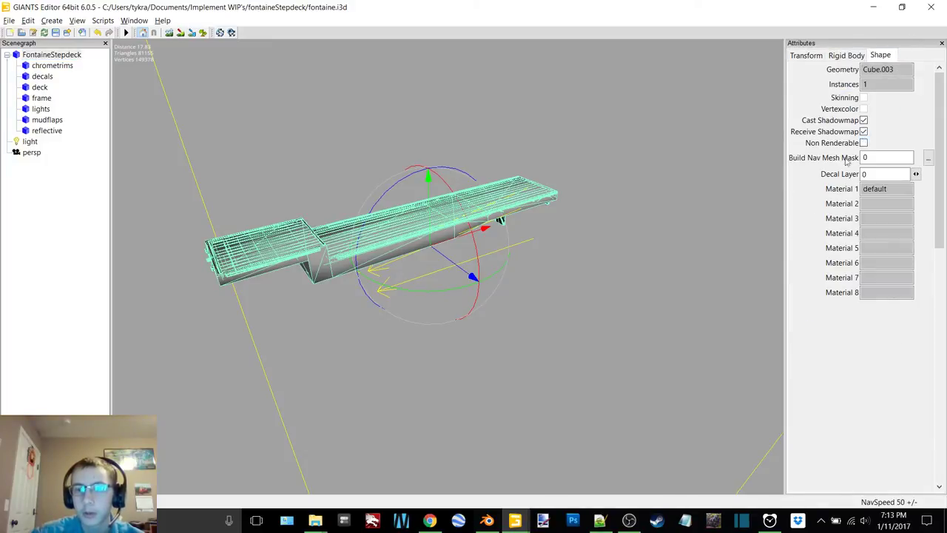
mouse_move(514, 520)
left_click(556, 476)
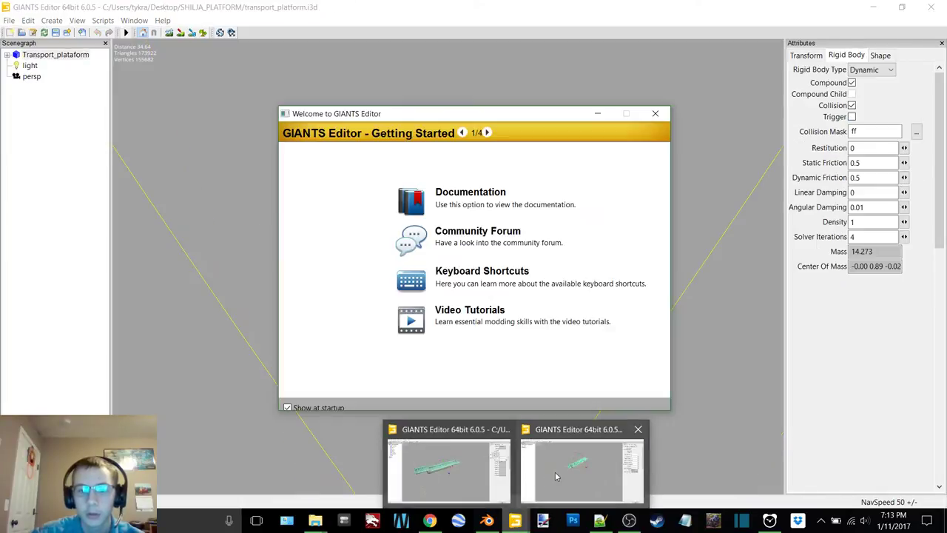
left_click(557, 466)
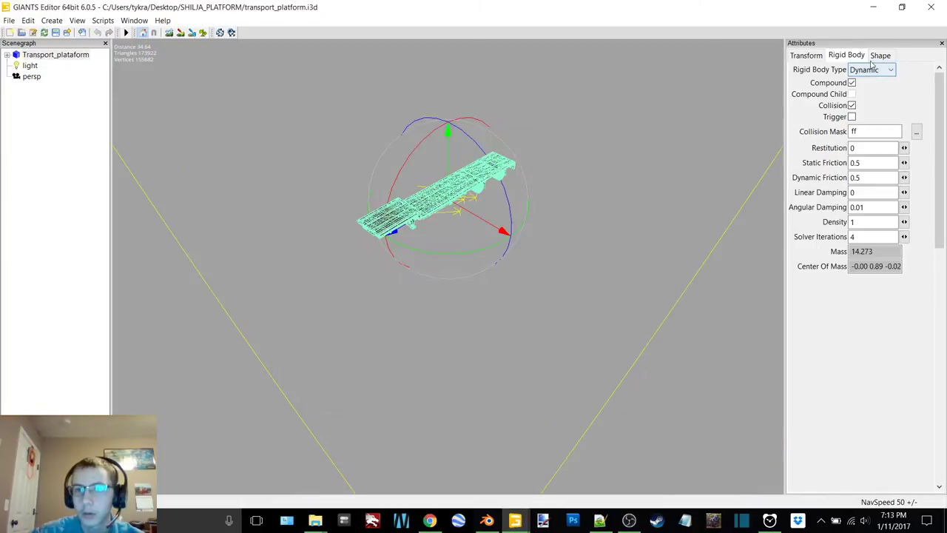
left_click(878, 58)
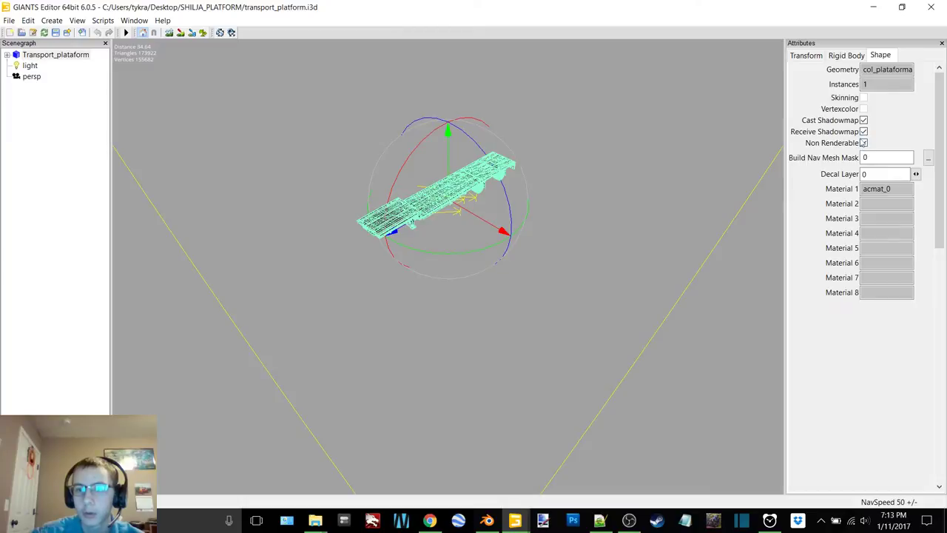
mouse_move(516, 523)
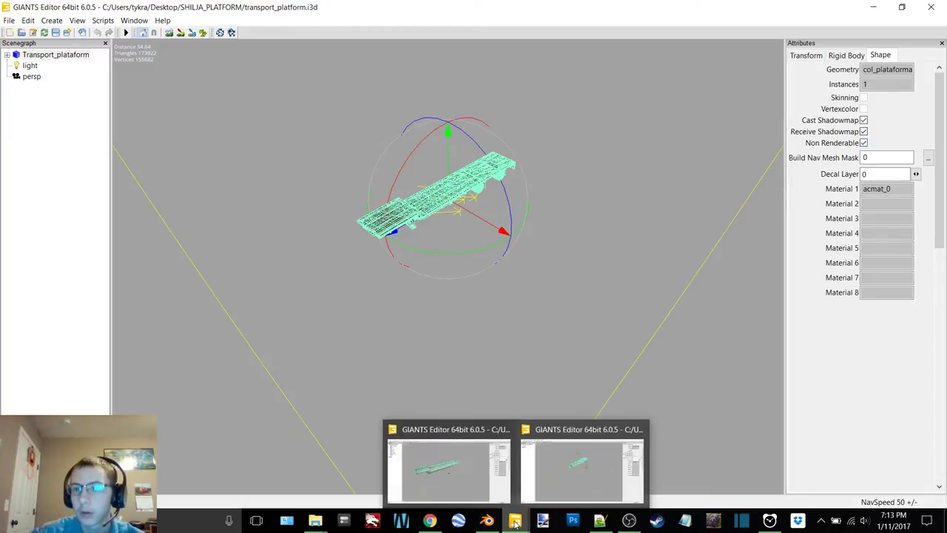
left_click(581, 462)
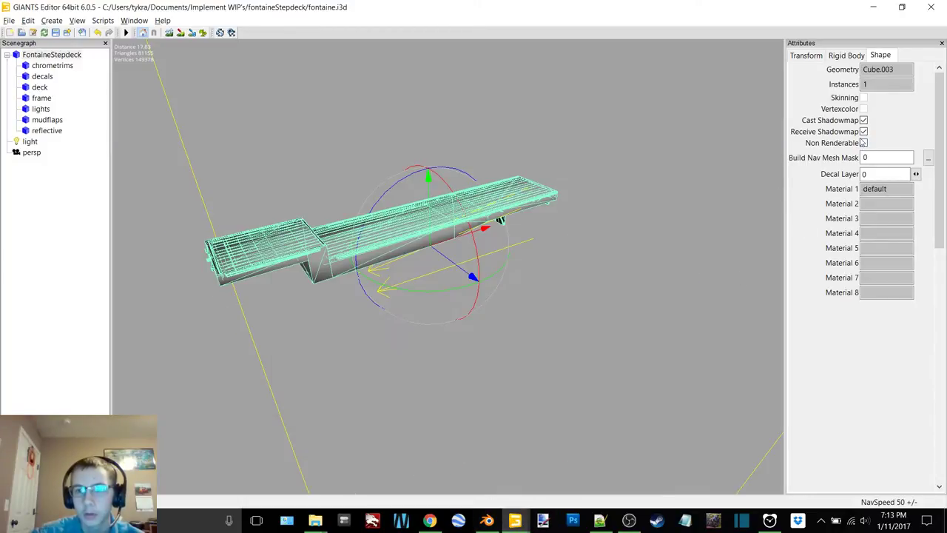
left_click(648, 251)
Inspect the Fontaine trailer and its collision mesh from the side and the rear.
scroll(550, 230, "up", 5)
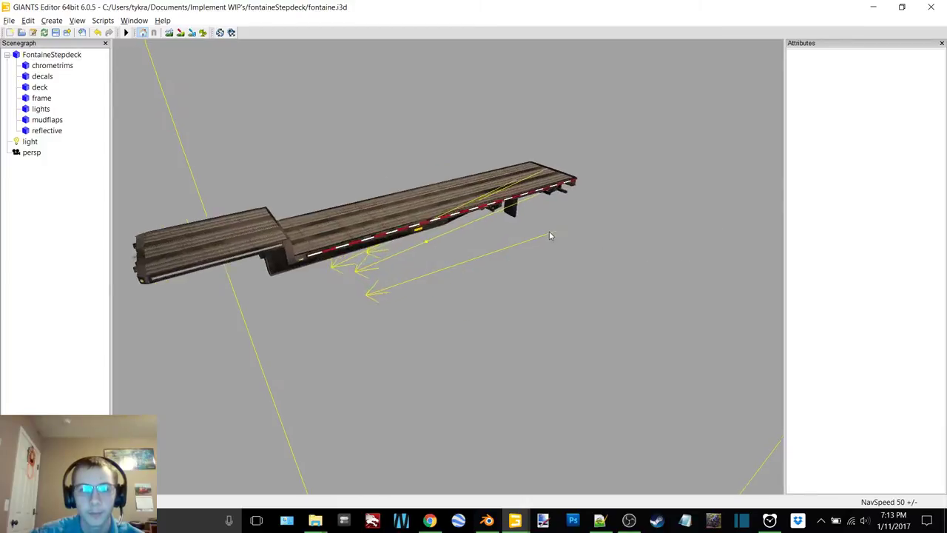
left_click_drag(550, 230, 475, 185, "alt")
scroll(476, 187, "down", 5)
left_click(61, 56)
middle_click_drag(453, 152, 461, 163, "alt")
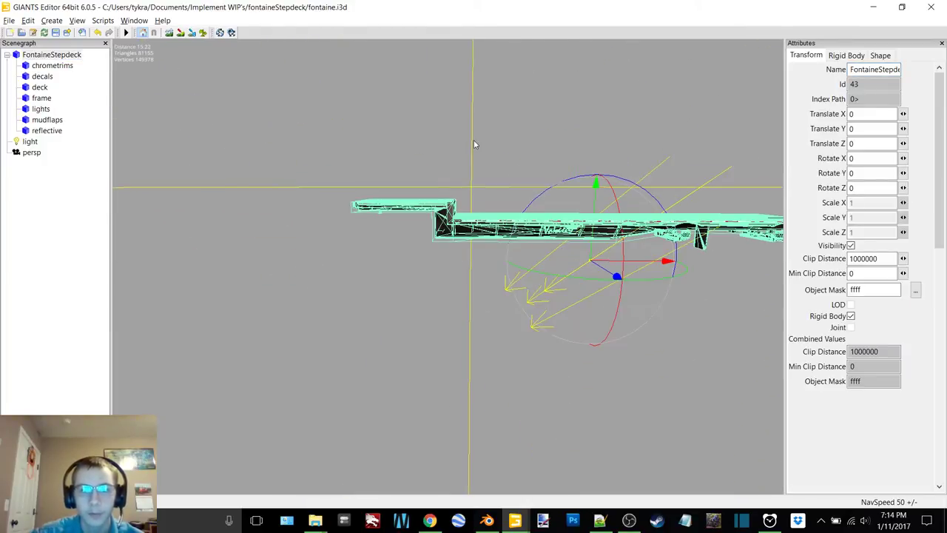
mouse_move(420, 141)
middle_mouse_down("alt")
mouse_move(396, 149)
mouse_move(415, 144)
middle_mouse_up("alt")
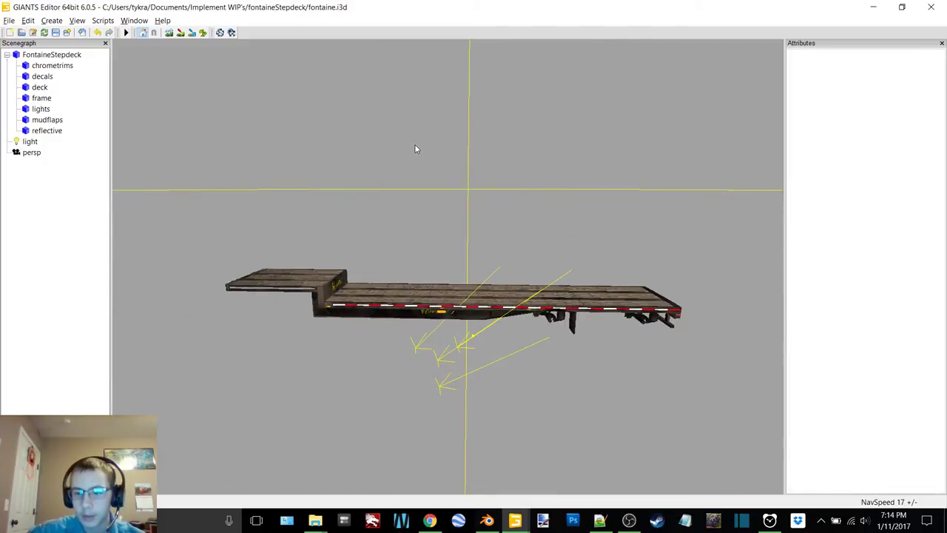
key("minus")
middle_click_drag(444, 160, 493, 147, "alt")
right_click_drag(415, 207, 493, 214, "alt")
middle_click_drag(493, 214, 378, 212, "alt")
left_click_drag(377, 213, 446, 208, "alt")
Examine the wheels of the reference trailer in the transport_platform scene and find the wheel group that holds guma.
mouse_move(518, 522)
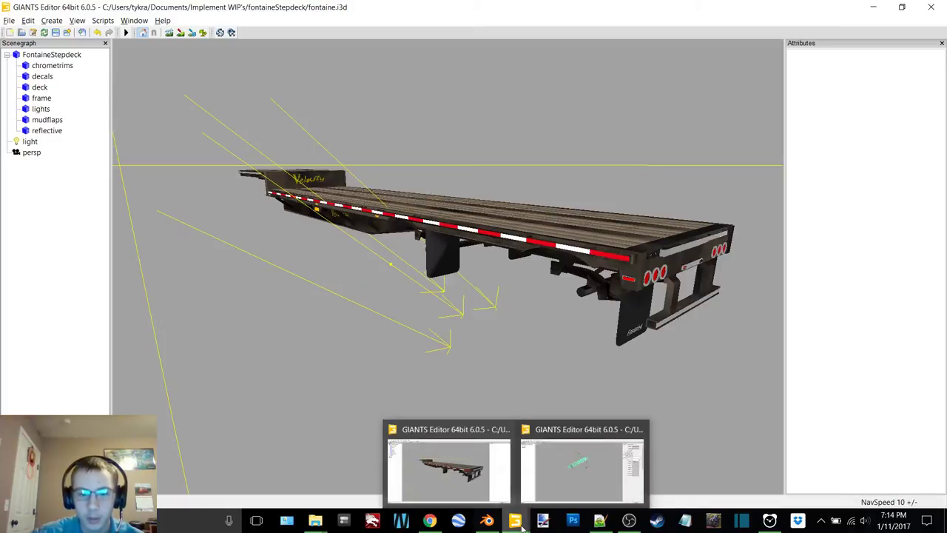
left_click(572, 469)
left_click(468, 227)
middle_click_drag(467, 223, 431, 252, "alt")
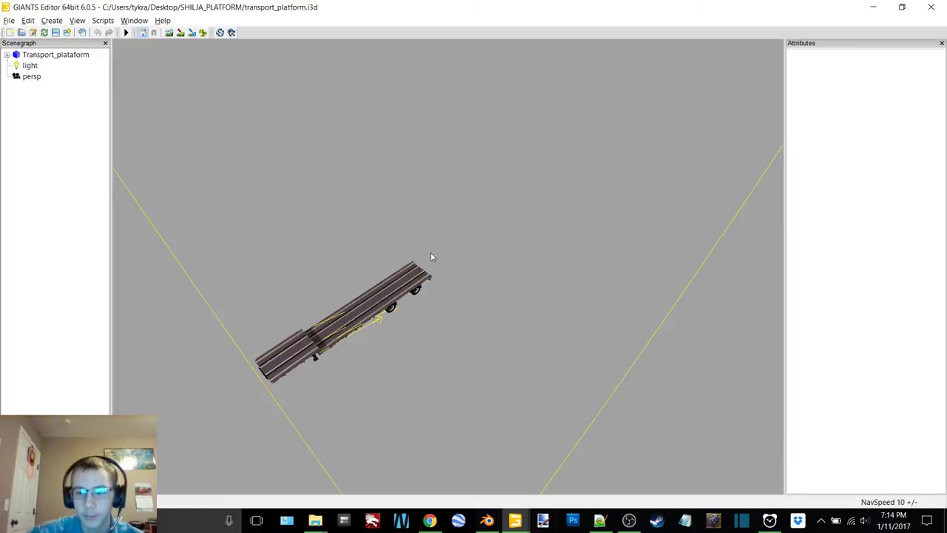
right_click_drag(453, 294, 582, 194, "alt")
middle_click_drag(494, 349, 521, 254, "alt")
right_click_drag(521, 259, 467, 278)
scroll(471, 275, "up", 3)
left_click(357, 241)
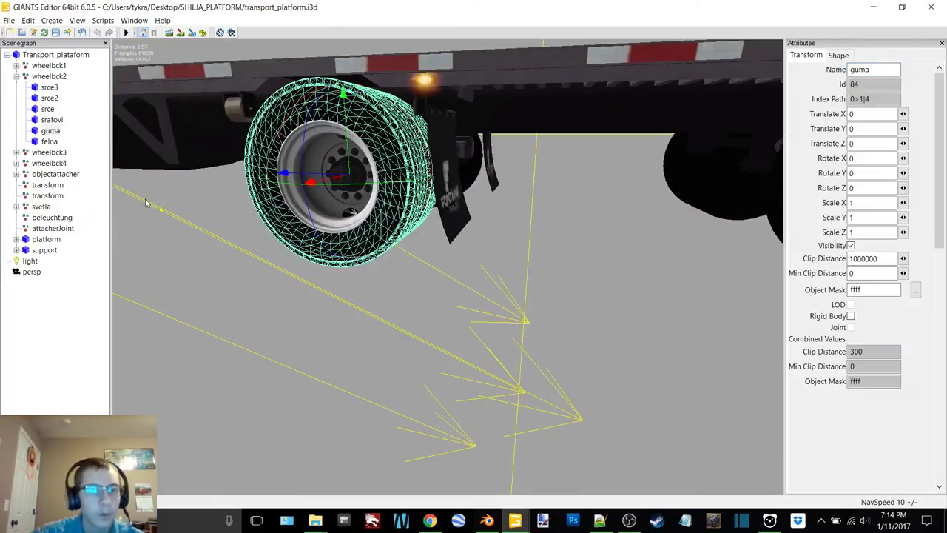
double_click(49, 77)
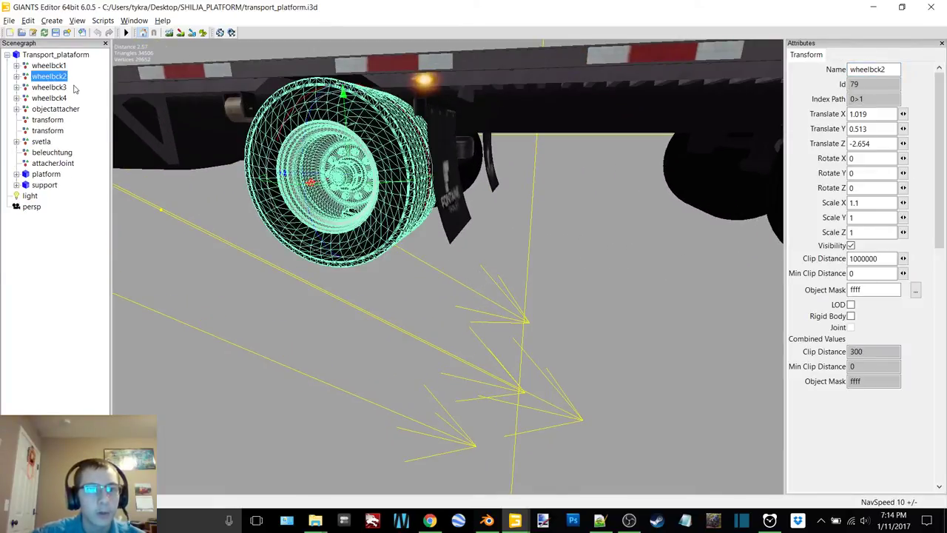
scroll(362, 145, "down", 5)
left_click_drag(362, 146, 354, 171, "alt")
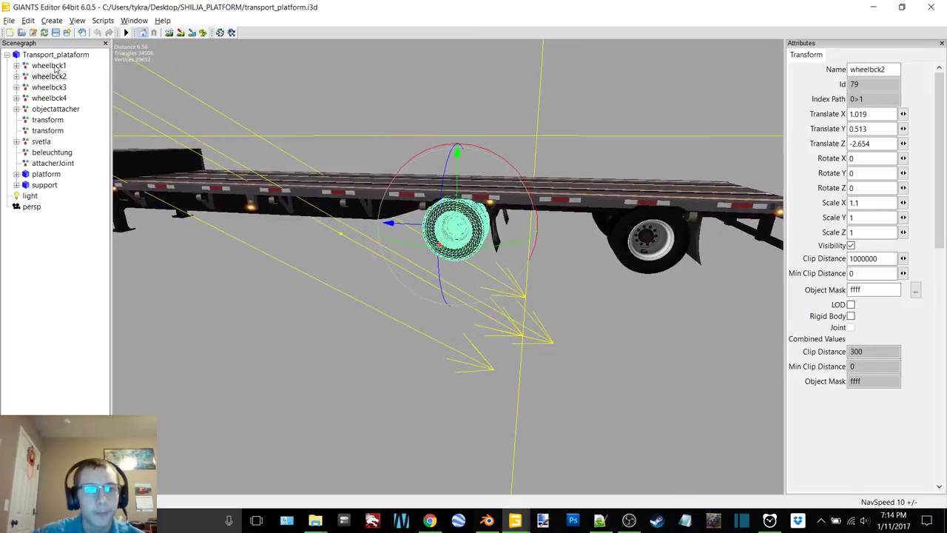
Export the reference trailer's wheelbck1 group with its files as wheel into the fontaineStepdeck folder.
left_click(49, 66)
left_click(9, 20)
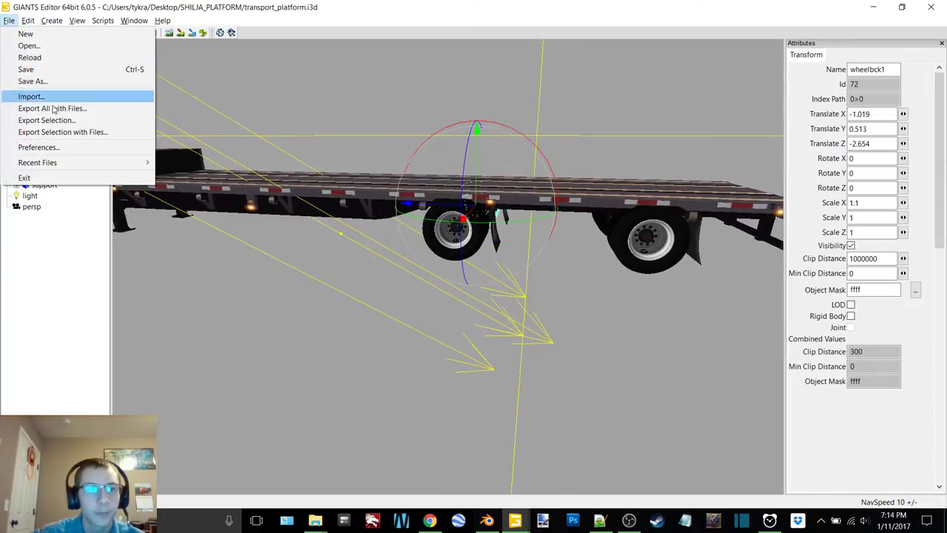
left_click(84, 133)
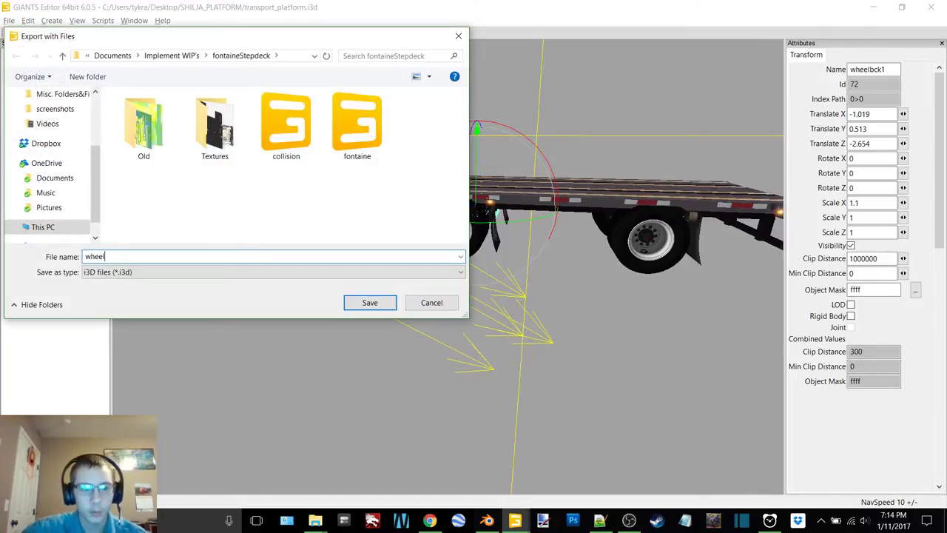
key("Return")
left_click(629, 520)
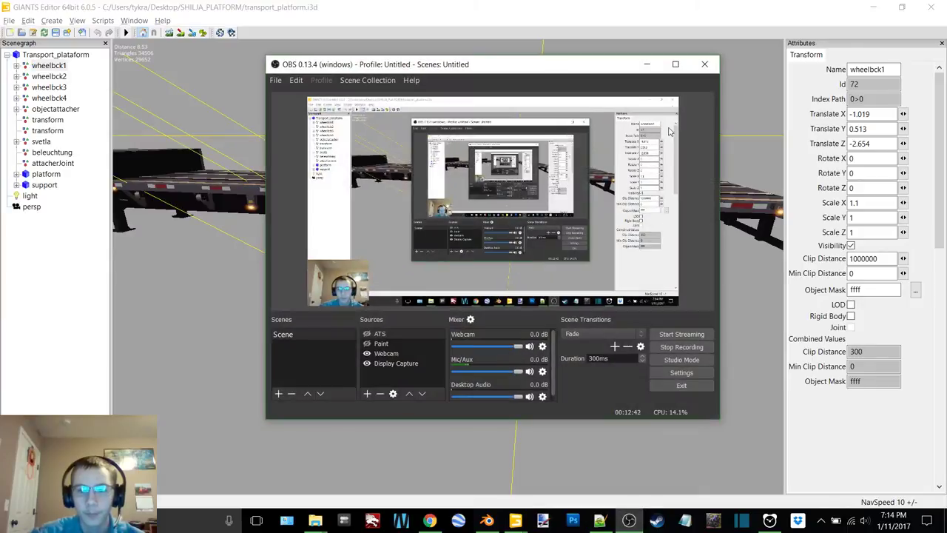
left_click(651, 69)
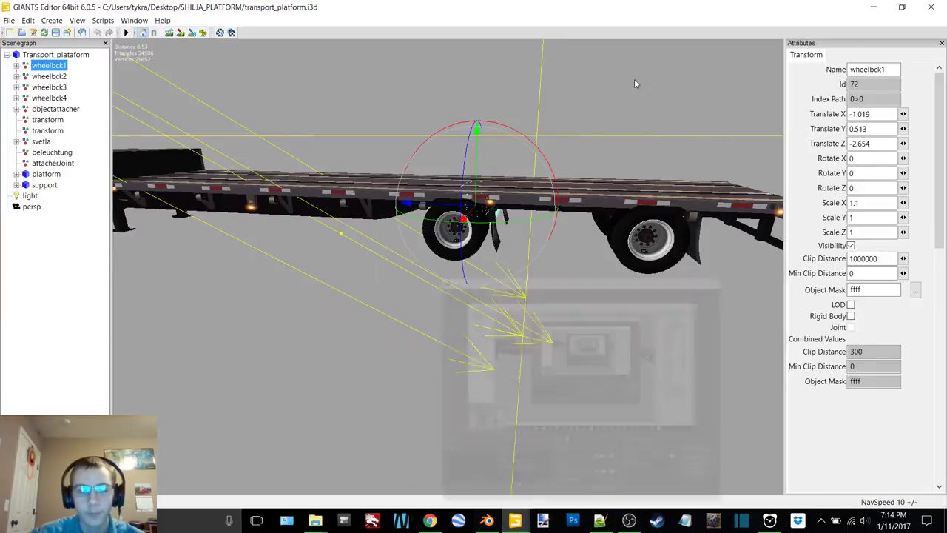
Minimize both editor windows and check the wheel textures in the Textures subfolder of fontaineStepdeck.
left_click(869, 9)
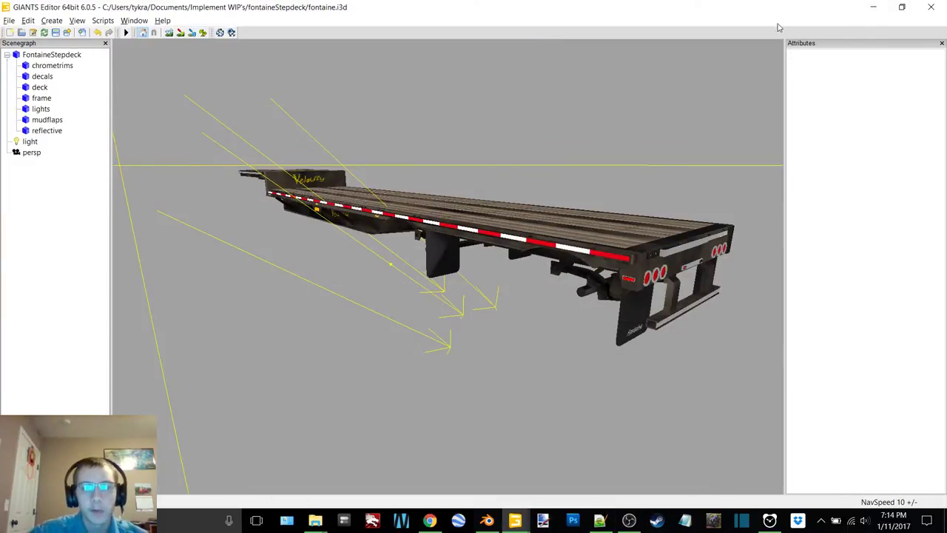
left_click(869, 9)
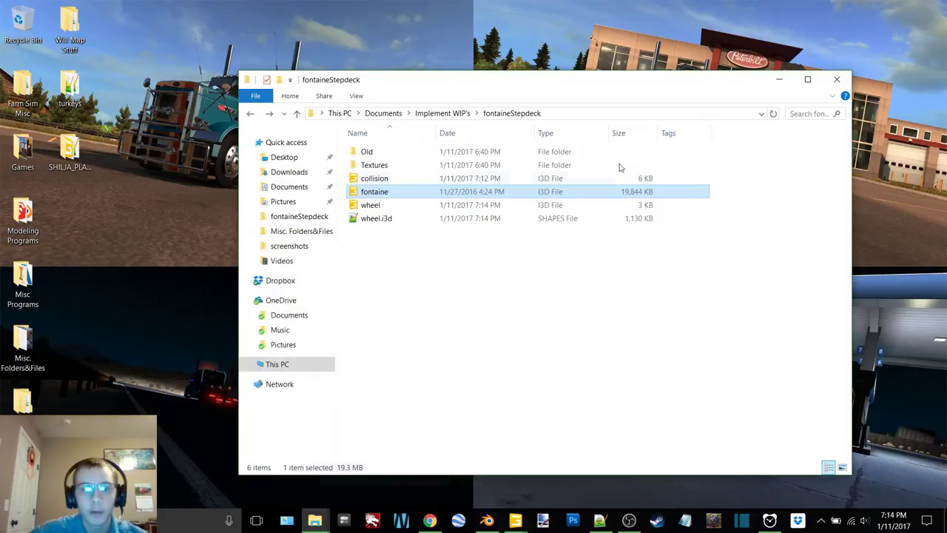
double_click(388, 167)
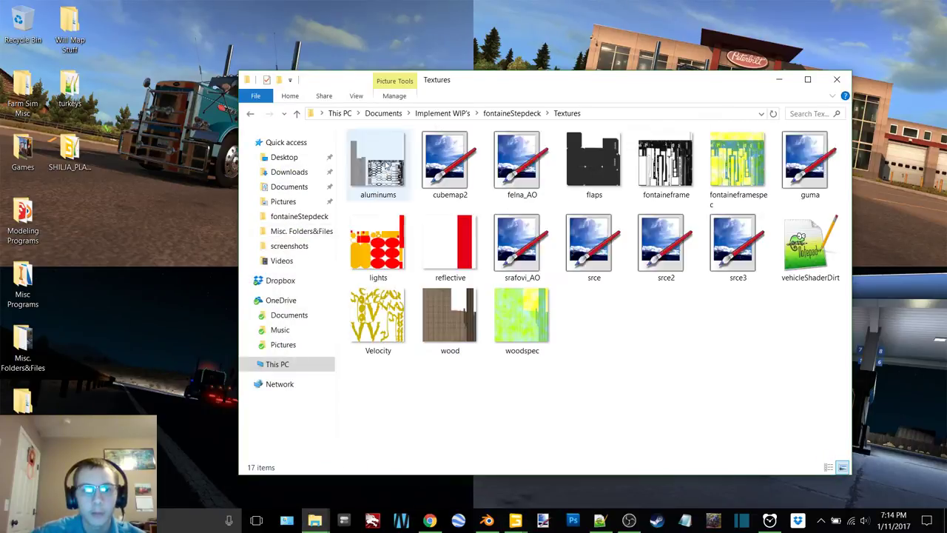
left_click(828, 467)
left_click(842, 469)
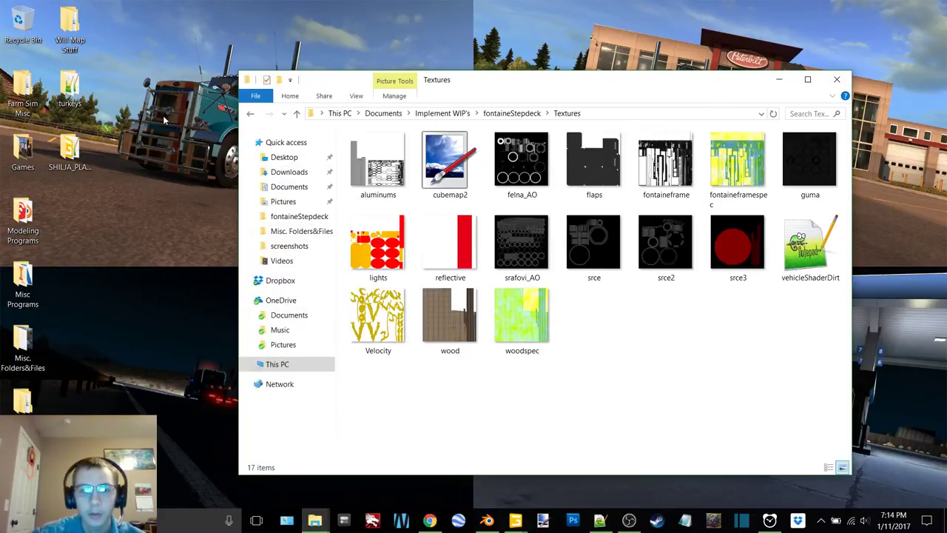
left_click(250, 115)
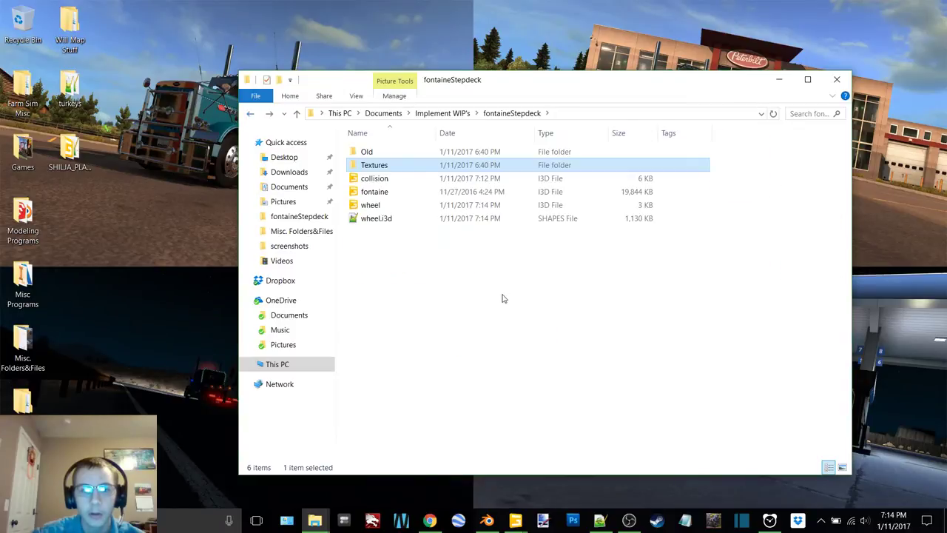
Open the exported wheel I3D file from the fontaineStepdeck folder in Notepad++.
right_click(397, 208)
left_click(365, 205)
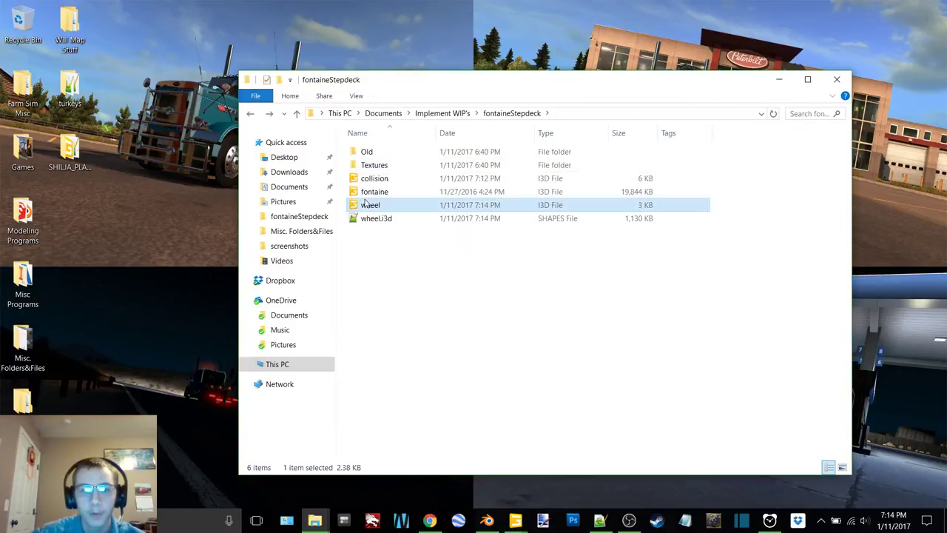
right_click(364, 204)
left_click(441, 232)
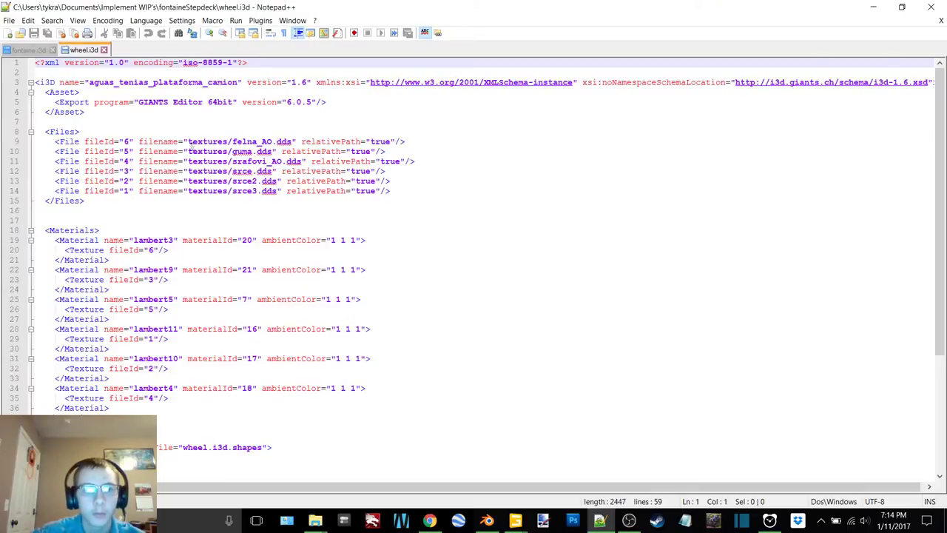
Replace textures/ in wheel.i3d's six texture paths with Textures/ as spelled in fontaine.i3d, save, and leave Notepad++.
left_click(30, 49)
left_click_drag(187, 141, 197, 140)
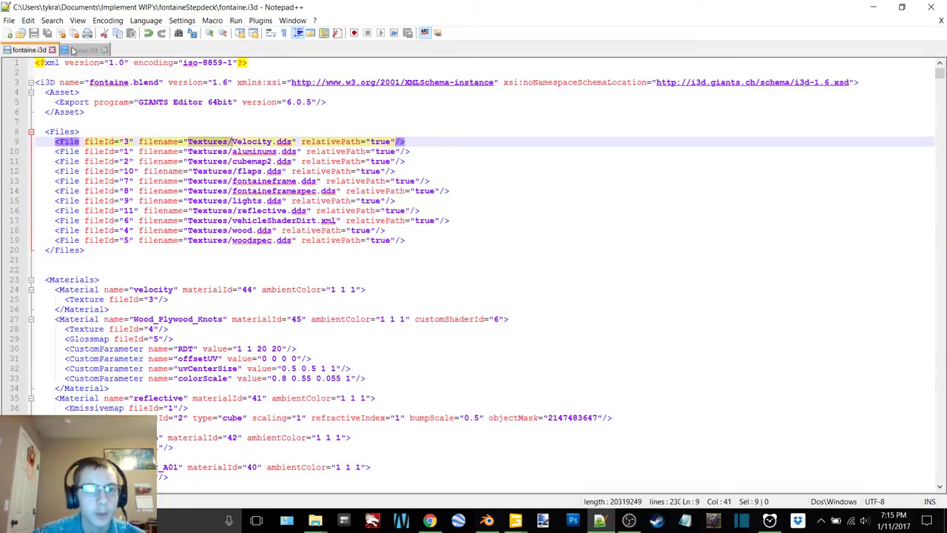
key("ctrl+Tab")
left_click(188, 142)
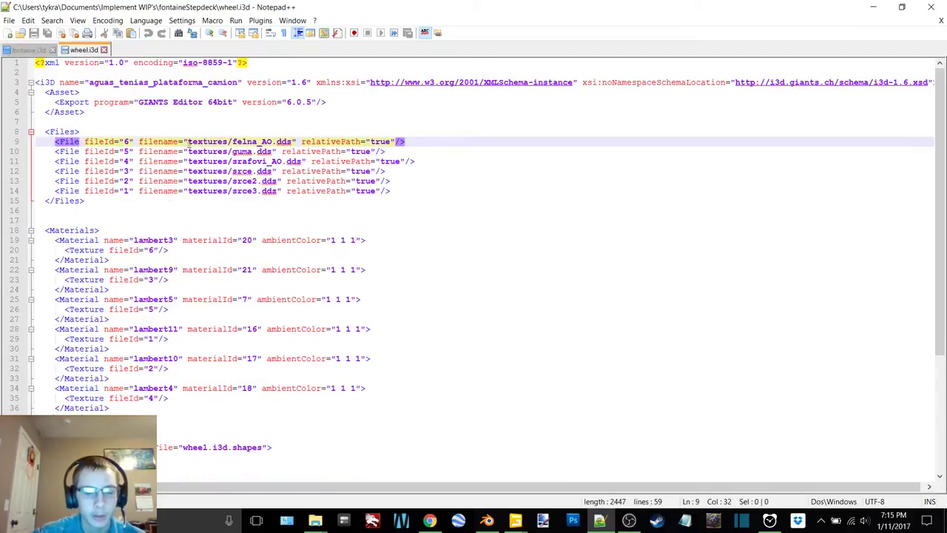
left_click_drag(188, 142, 215, 191, "alt")
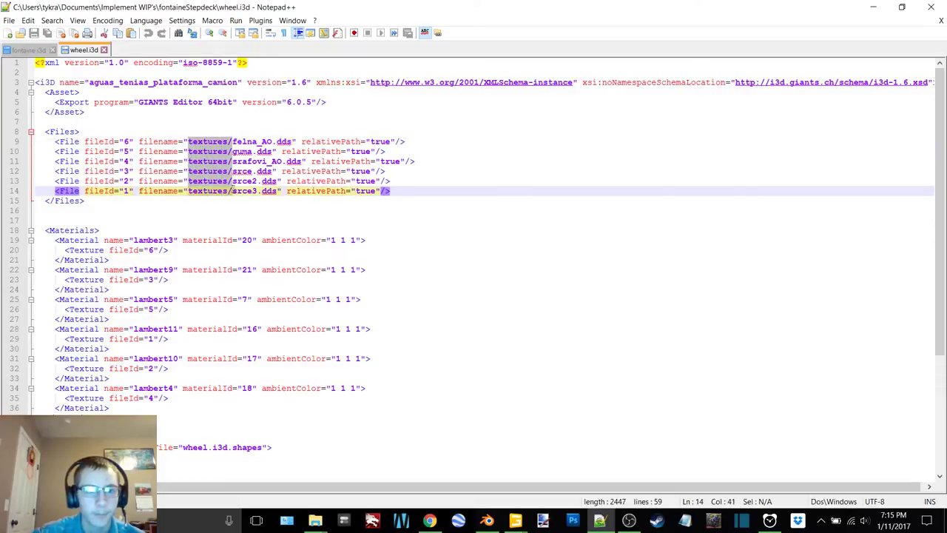
type("Textures/")
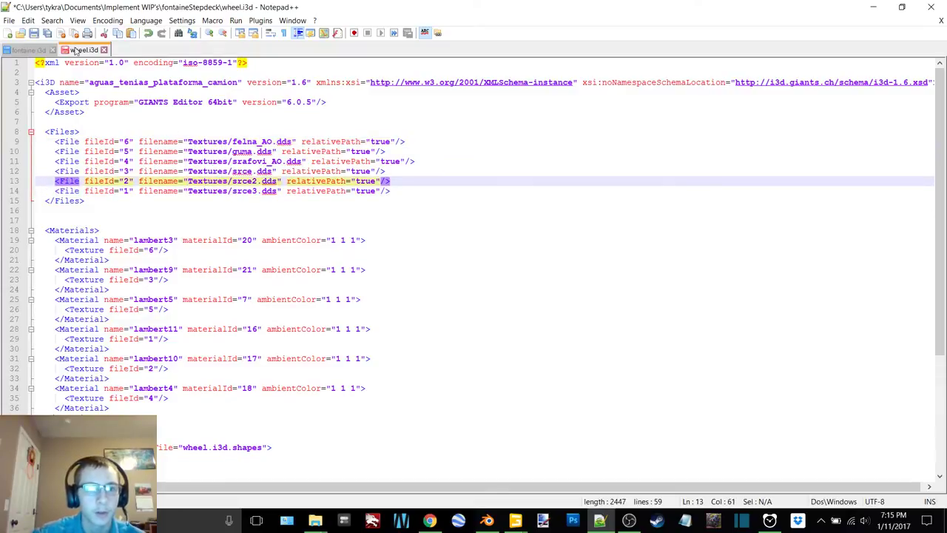
left_click(33, 34)
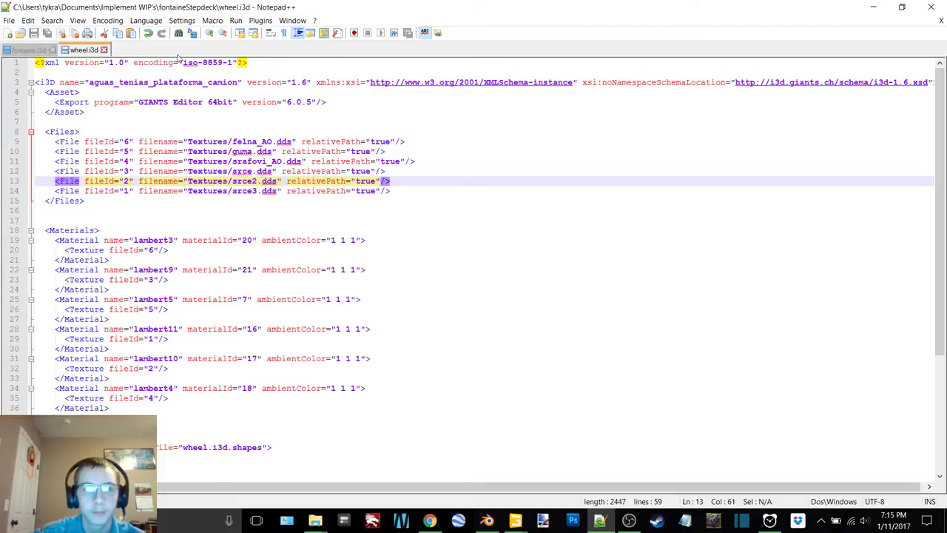
left_click(934, 20)
left_click(873, 6)
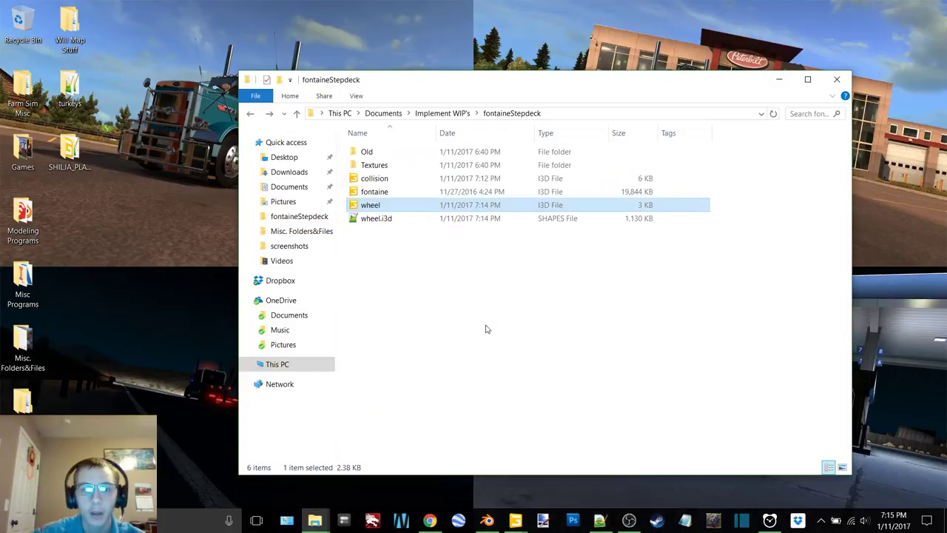
Switch to the fontaine scene in GIANTS Editor and import the wheel file from the fontaineStepdeck folder.
mouse_move(524, 521)
left_click(491, 492)
left_click(9, 21)
left_click(31, 97)
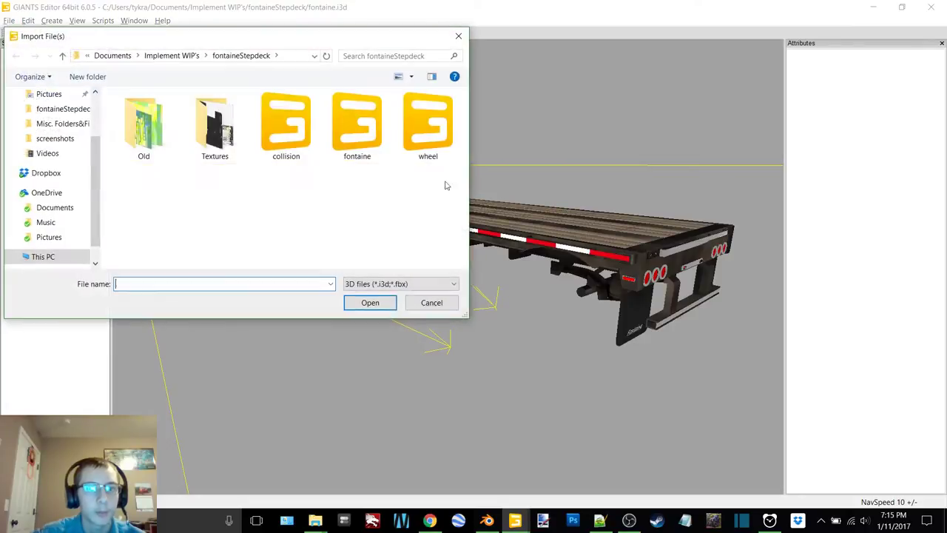
double_click(429, 119)
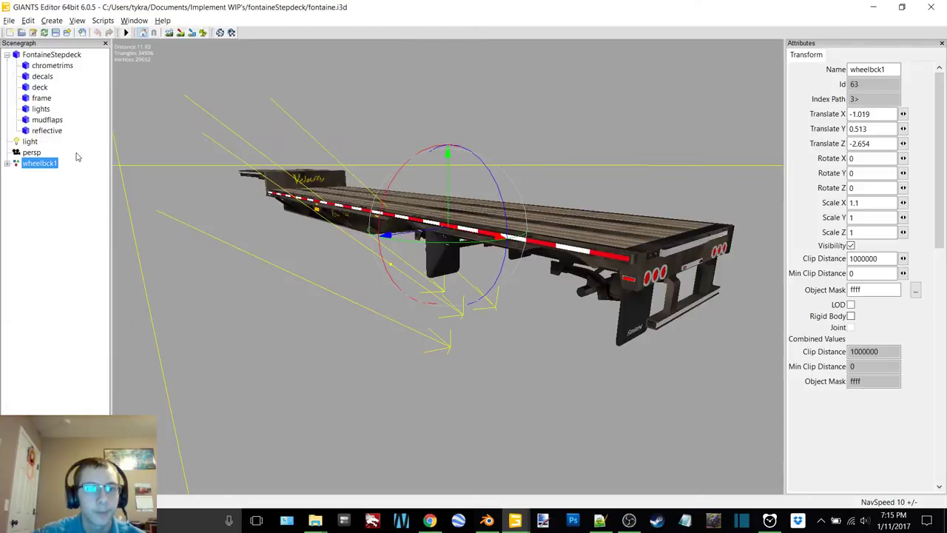
Make the imported wheelbck1 a child of FontaineStepdeck, placed last in the list below reflective.
left_click_drag(41, 163, 53, 54)
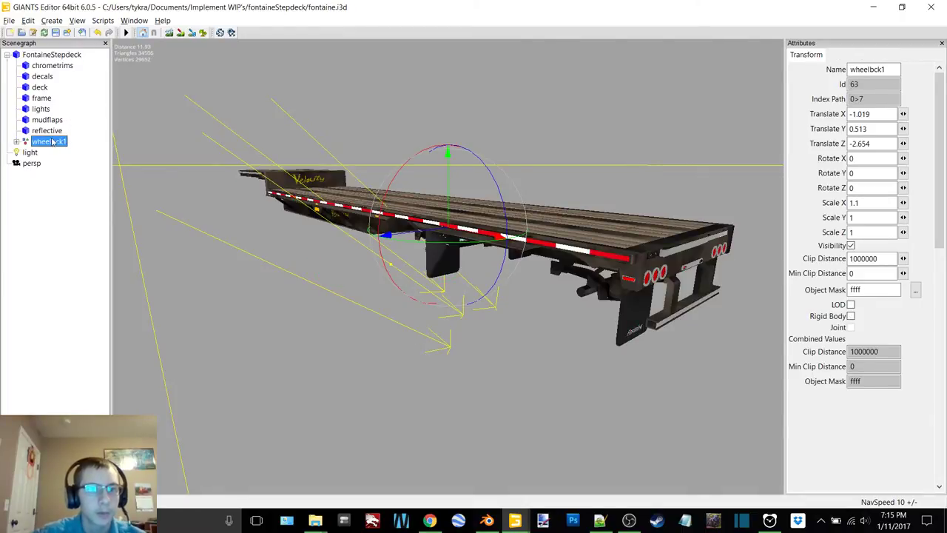
right_click(52, 142)
left_click(79, 174)
right_click(50, 131)
left_click(82, 163)
right_click(47, 119)
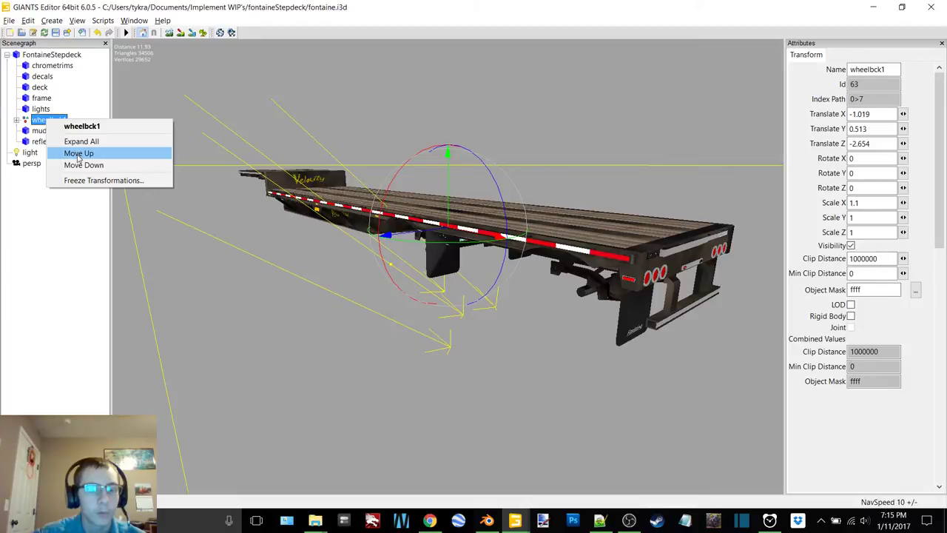
left_click(84, 165)
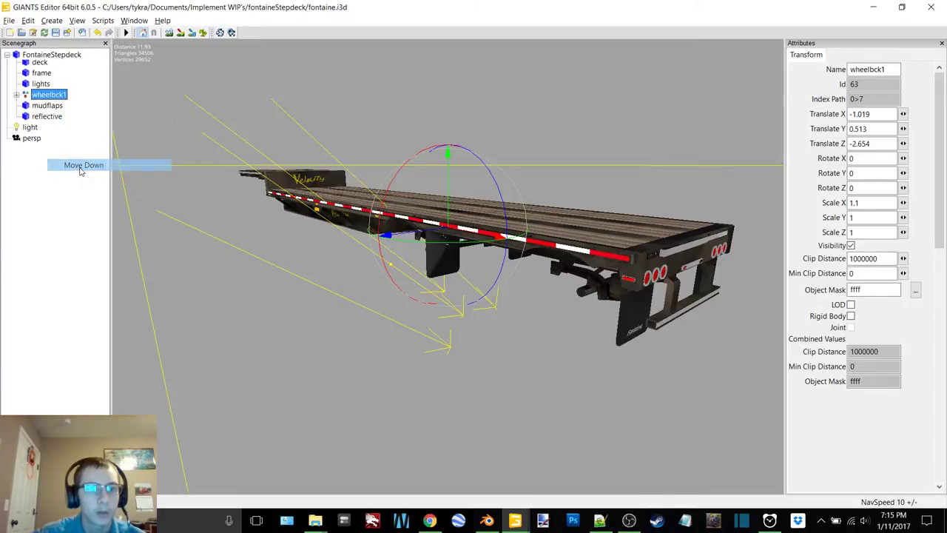
right_click(49, 131)
left_click(86, 174)
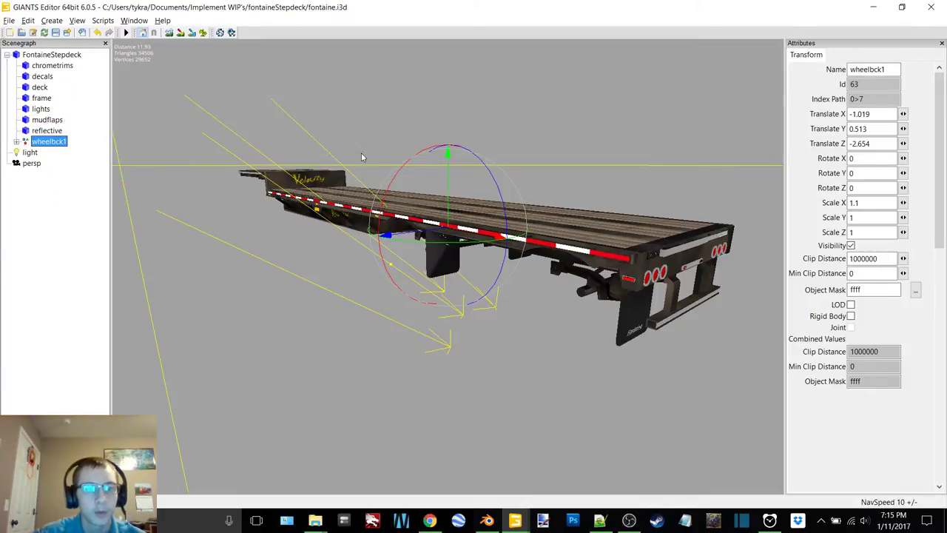
Rotate wheelbck1 to -90 degrees about the Y axis.
middle_click_drag(361, 155, 351, 166, "alt")
right_click_drag(351, 167, 400, 157, "alt")
left_click_drag(399, 158, 307, 163, "alt")
right_click_drag(309, 166, 667, 267)
left_click_drag(672, 272, 557, 226)
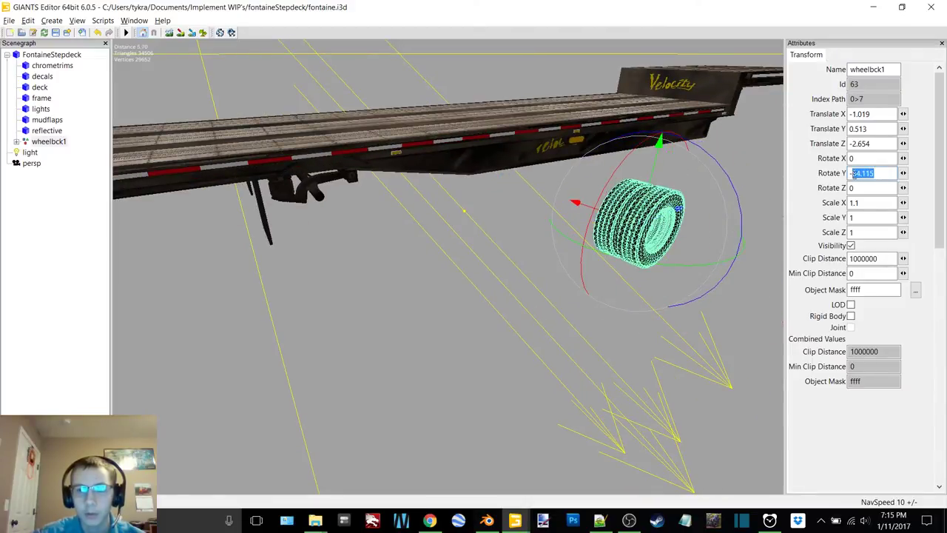
type("-90")
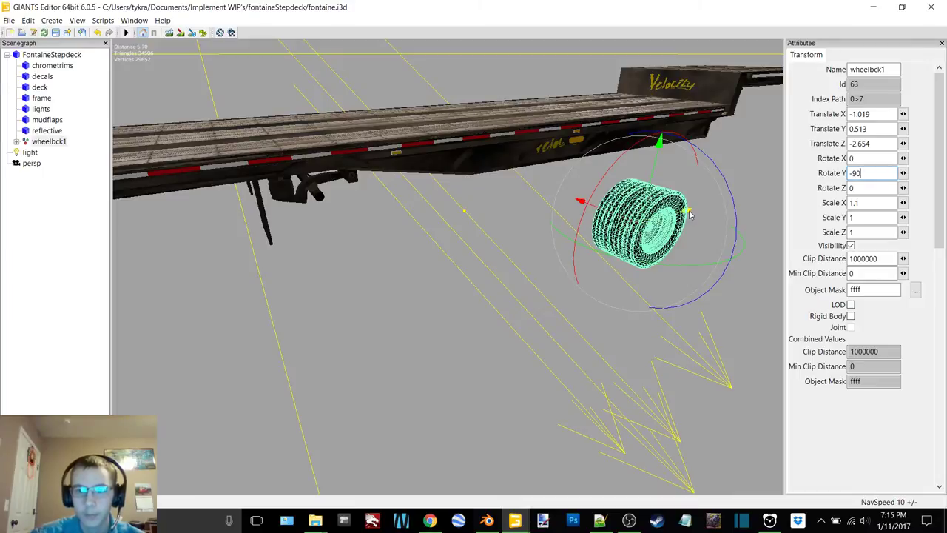
Move wheelbck1 toward the trailer's underside, to about Translate X 2.146 and Translate Z 0.322.
left_click_drag(689, 211, 426, 292)
middle_click_drag(426, 292, 424, 273, "alt")
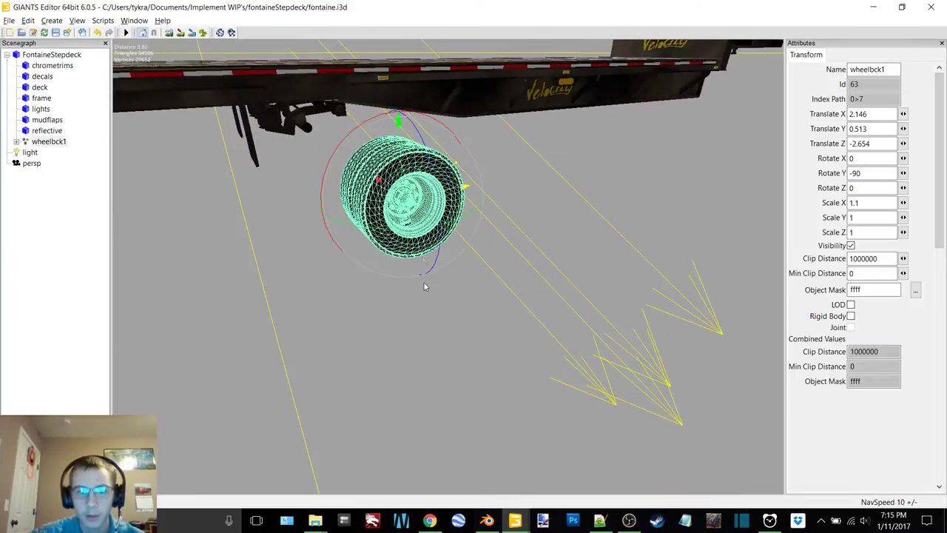
left_click_drag(424, 277, 402, 152)
scroll(308, 160, "up", 3)
scroll(404, 152, "down", 3)
scroll(415, 153, "up", 5)
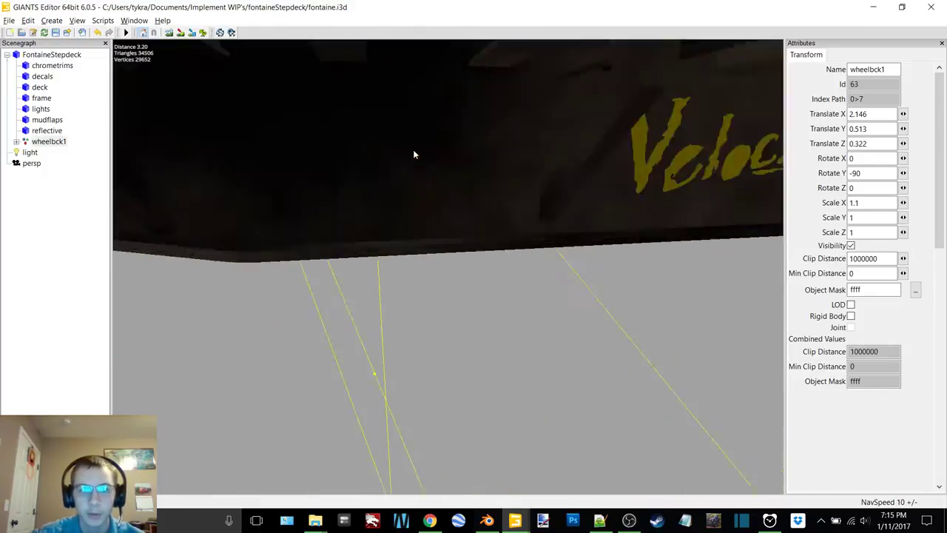
Place wheelbck1 near the front axle at about Translate X 2.549, Y 0.816 and Z -0.852.
right_click_drag(416, 152, 369, 190)
left_click_drag(541, 211, 376, 212)
right_click_drag(376, 211, 424, 218)
left_click_drag(424, 218, 569, 230, "alt")
scroll(459, 220, "down", 3)
left_click_drag(599, 285, 331, 196)
scroll(492, 182, "up", 5)
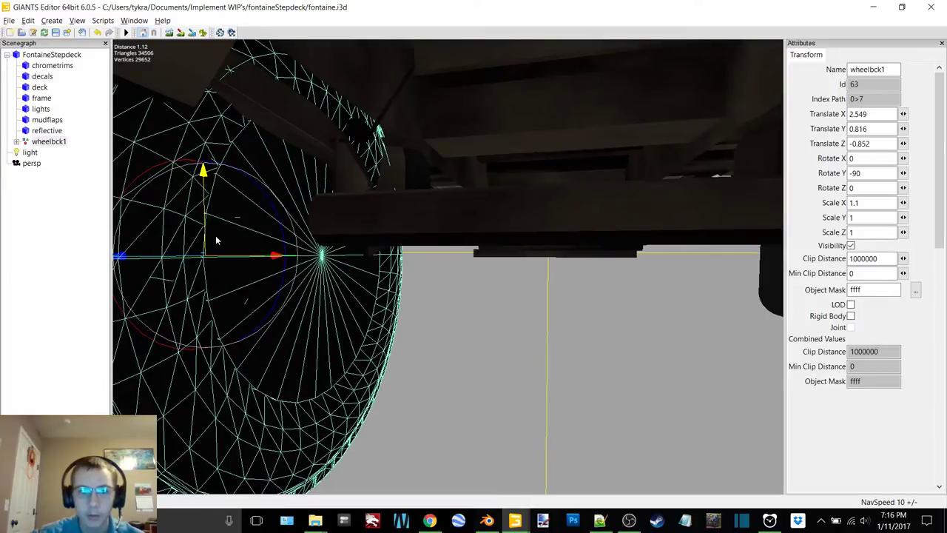
Fine-tune wheelbck1 on the front axle to about Translate Y 0.868 and Z -1.051, and deselect it.
scroll(415, 214, "up", 2)
left_click_drag(415, 215, 416, 176, "alt")
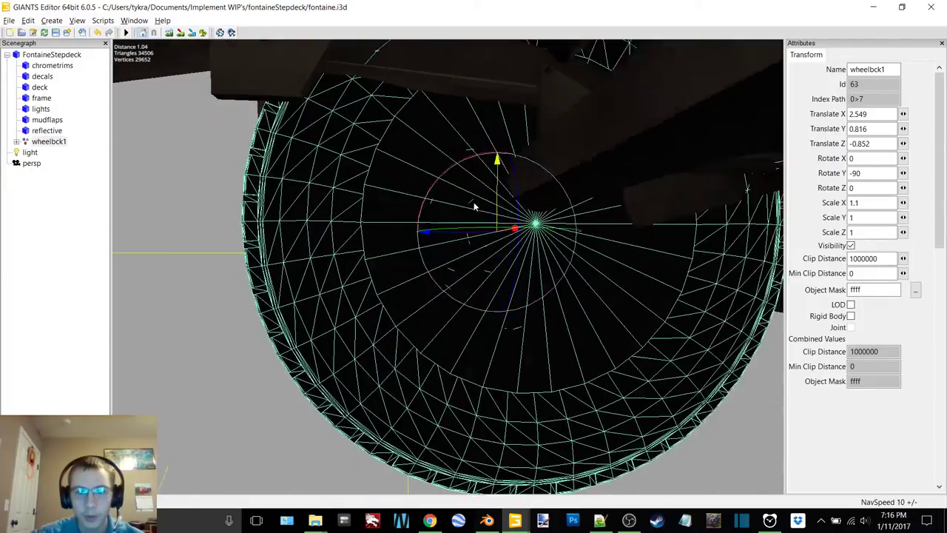
right_click_drag(485, 178, 509, 226)
left_click_drag(434, 260, 378, 265)
left_click_drag(414, 235, 418, 239, "alt")
left_click_drag(488, 356, 482, 353)
middle_click_drag(409, 279, 411, 275, "alt")
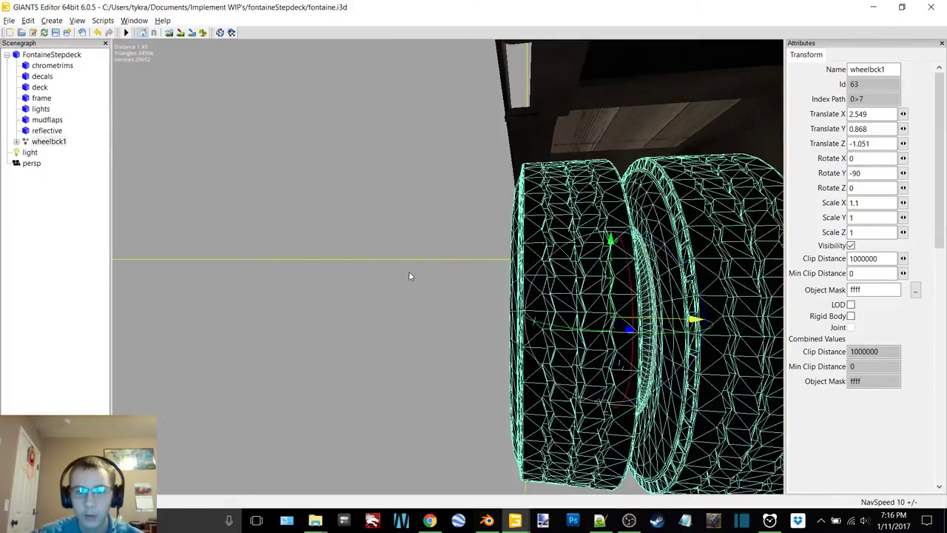
right_click_drag(408, 276, 573, 281)
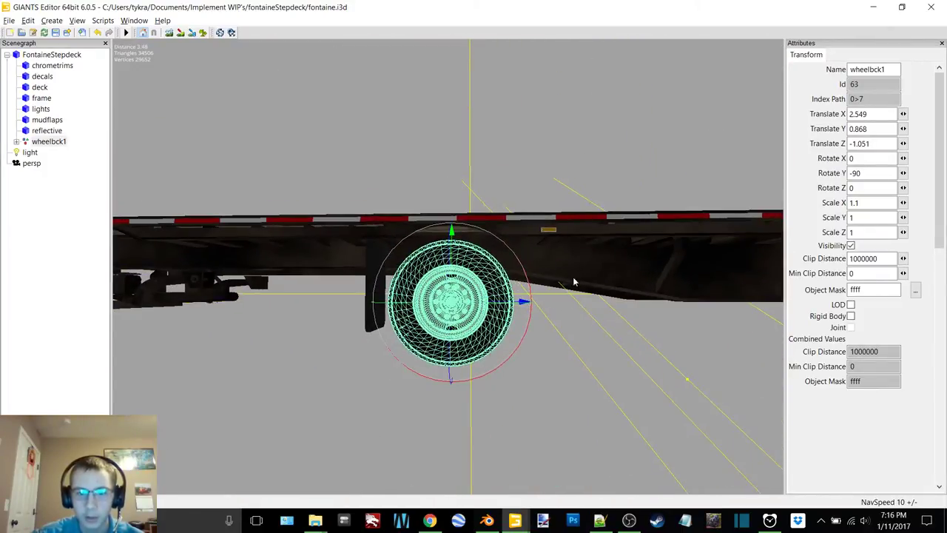
left_click(545, 78)
Duplicate wheelbck1 and move the copy along the trailer toward the rear axle.
scroll(540, 205, "up", 5)
scroll(552, 199, "down", 5)
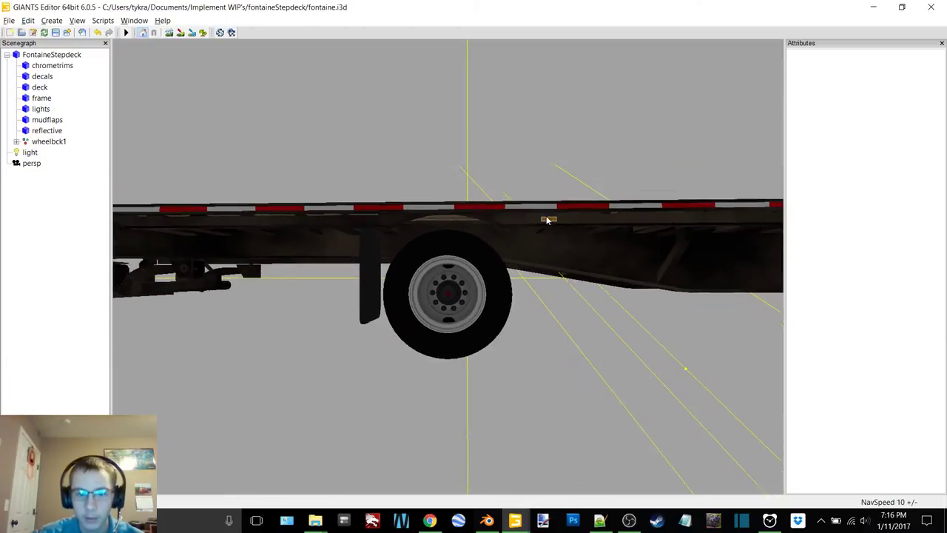
middle_click_drag(546, 216, 545, 218, "alt")
scroll(546, 218, "down", 2)
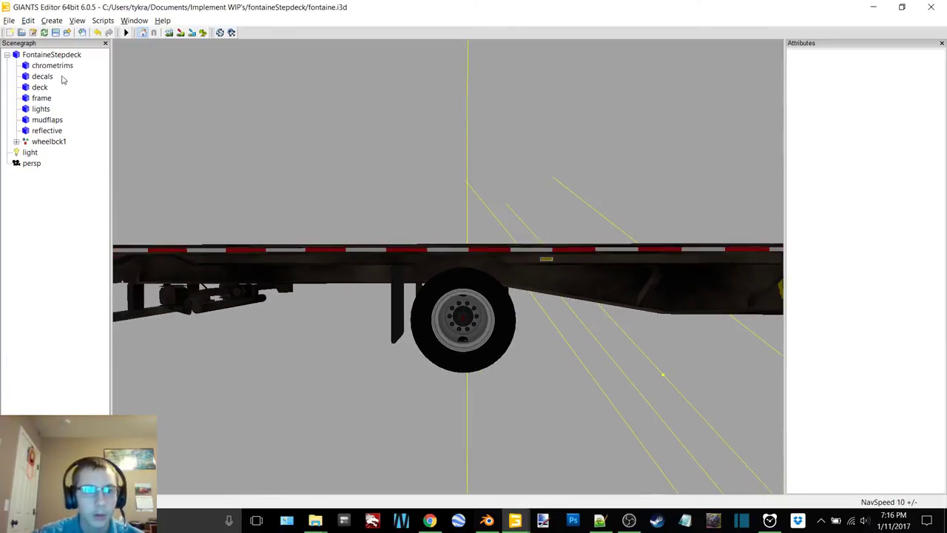
left_click(48, 141)
right_click_drag(552, 196, 601, 188)
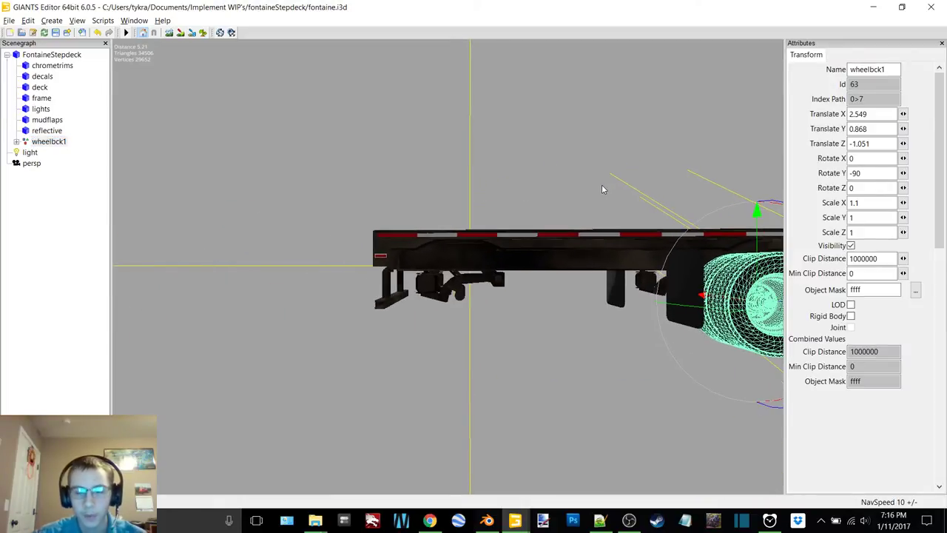
key("ctrl+d")
right_click_drag(633, 224, 669, 229)
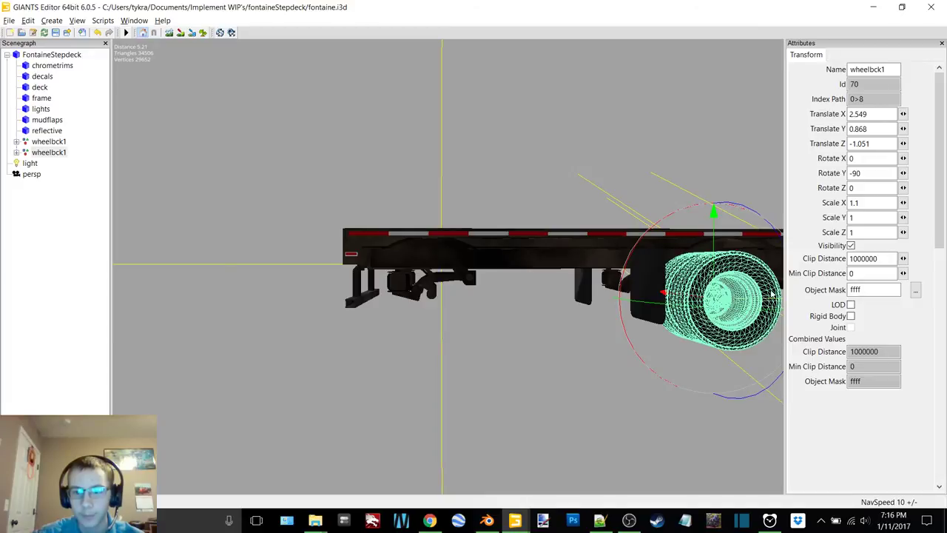
scroll(742, 272, "down", 2)
left_click_drag(740, 292, 533, 319)
Align the duplicated wheel with the rear axle at about Translate X 5.628.
scroll(544, 316, "up", 10)
mouse_move(576, 298)
right_mouse_down()
mouse_move(606, 257)
mouse_move(569, 285)
right_mouse_up()
left_click_drag(569, 286, 545, 291, "alt")
right_click_drag(545, 290, 422, 331)
left_click_drag(386, 330, 446, 319)
scroll(534, 192, "down", 4)
Duplicate the rear wheel for the opposite side, with Rotate Y 90 and Translate Z 1.051.
left_click_drag(507, 208, 510, 215, "alt")
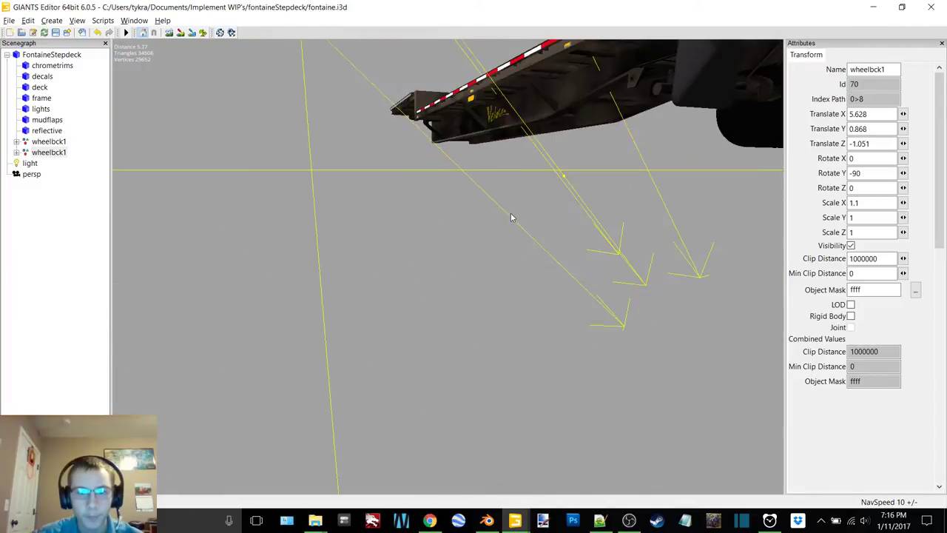
middle_click_drag(510, 215, 478, 228, "alt")
left_click_drag(478, 228, 475, 259, "alt")
scroll(535, 199, "down", 5)
middle_click_drag(476, 258, 497, 226, "alt")
key("ctrl+d")
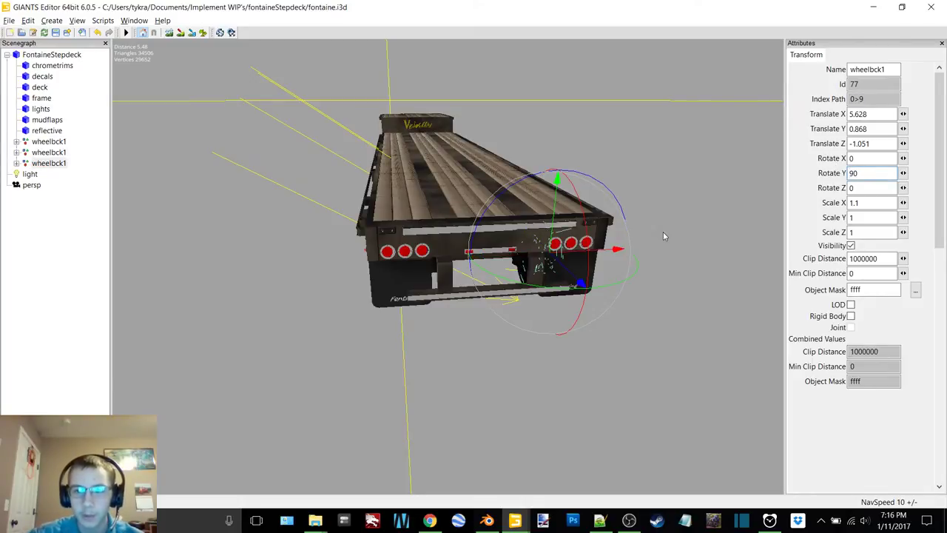
key("Return")
key("Home")
key("Delete")
key("Return")
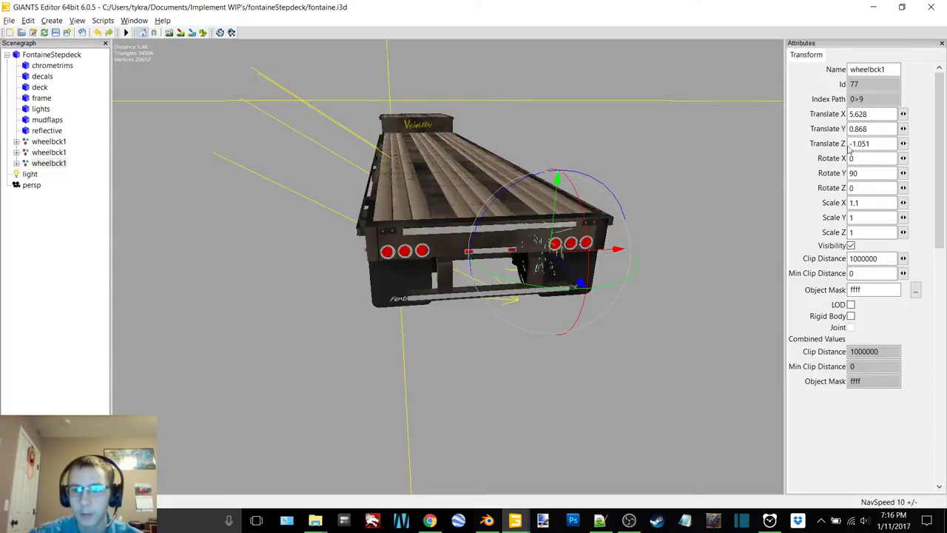
key("Delete")
key("Return")
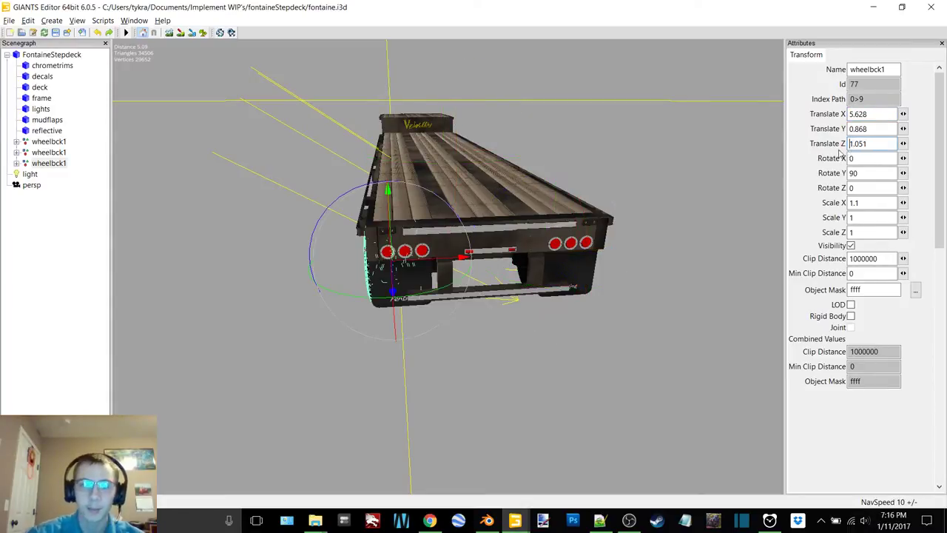
Examine how the opposite rear wheel fits the axle from behind and beneath the trailer.
scroll(535, 291, "up", 3)
middle_click_drag(536, 291, 546, 268, "alt")
scroll(534, 267, "up", 2)
left_click_drag(533, 267, 393, 258, "alt")
middle_click_drag(393, 261, 571, 261)
left_click_drag(571, 257, 672, 259, "alt")
middle_click_drag(673, 258, 672, 255, "alt")
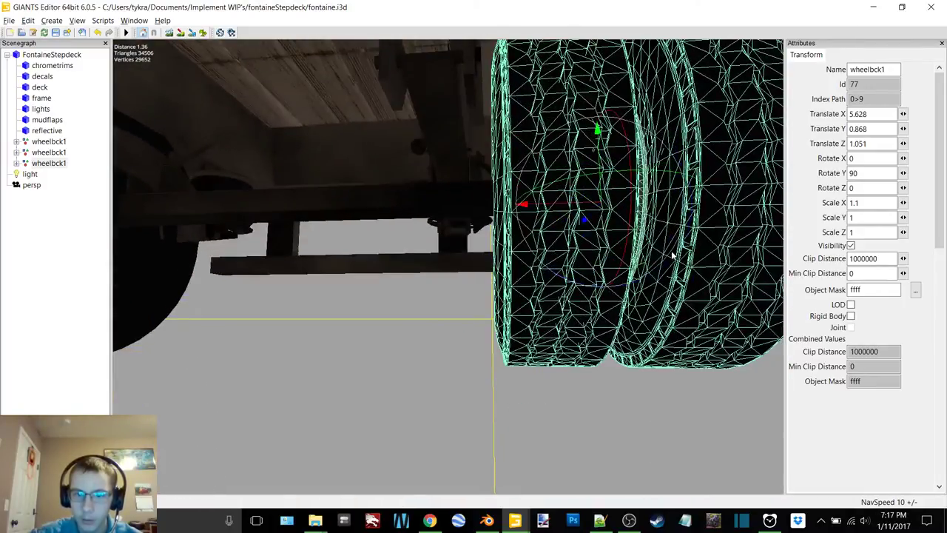
left_click_drag(672, 255, 411, 272, "alt")
mouse_move(412, 272)
middle_mouse_down()
mouse_move(415, 251)
mouse_move(429, 259)
mouse_move(414, 255)
middle_mouse_up()
Duplicate the front wheel for the opposite side, with Rotate Y 90 and Translate Z 1.051.
left_click(58, 142)
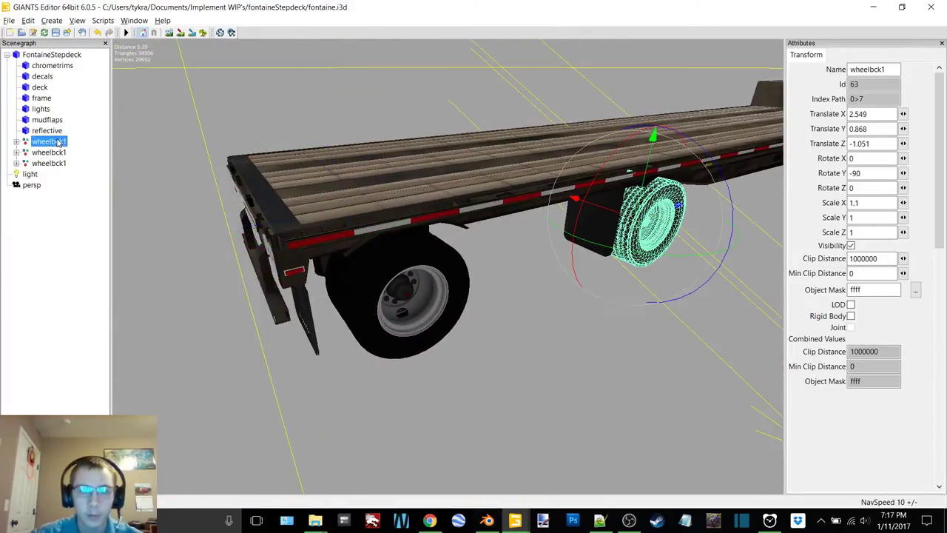
key("ctrl+d")
key("BackSpace")
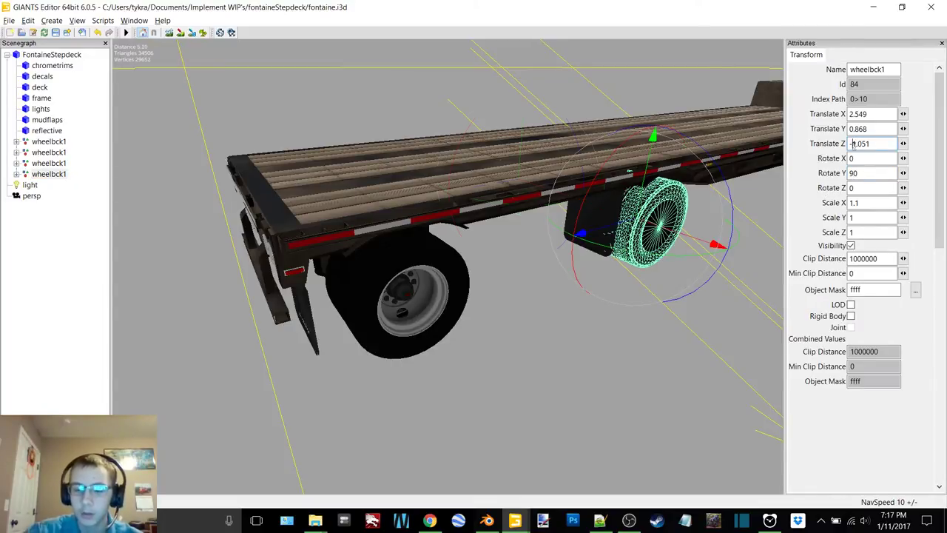
key("Delete")
key("Return")
Examine the placement of the new front wheel and the rear wheel along the trailer's opposite side.
scroll(626, 172, "down", 3)
middle_click_drag(622, 173, 497, 226, "alt")
left_click_drag(496, 225, 332, 222, "alt")
middle_click_drag(332, 222, 480, 240, "alt")
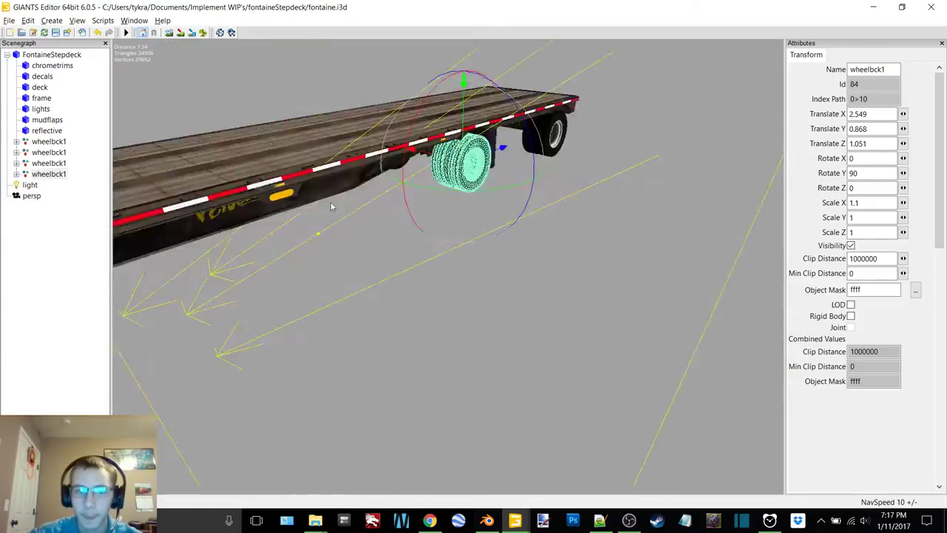
left_click_drag(310, 206, 472, 190, "alt")
middle_click_drag(472, 190, 469, 172, "alt")
left_click(533, 328)
right_click_drag(532, 329, 119, 161)
Show Material Editing in place of the Attributes window and check the diffuse textures of the first wheelbck1's parts.
left_click(134, 20)
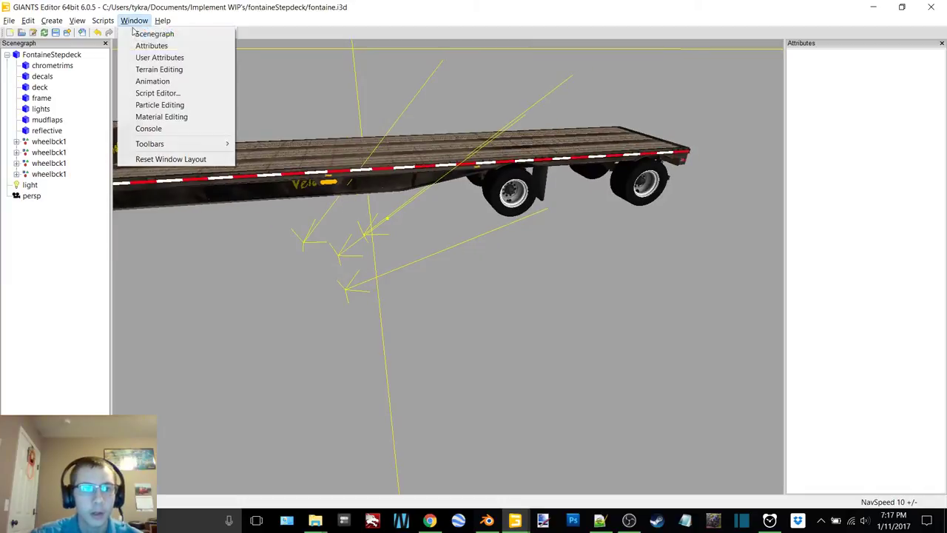
left_click(162, 116)
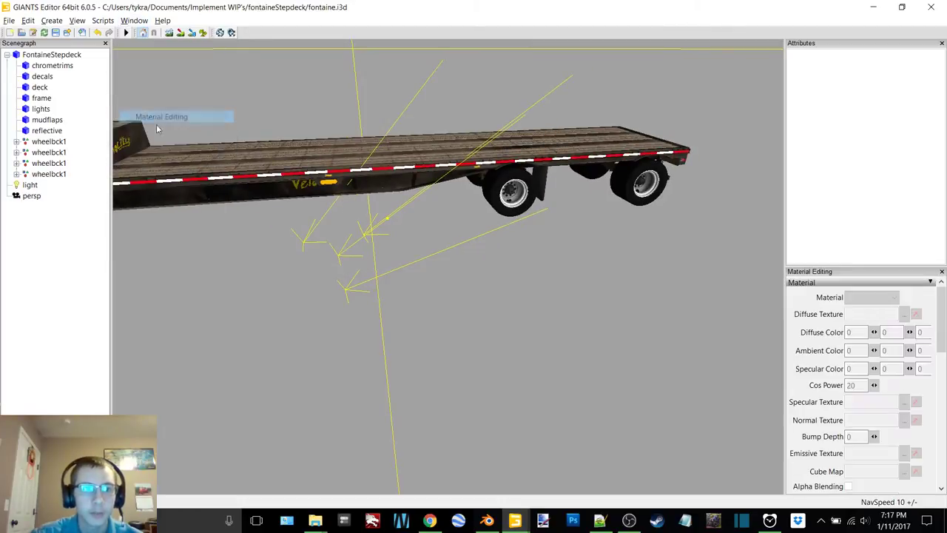
double_click(55, 144)
left_click(50, 152)
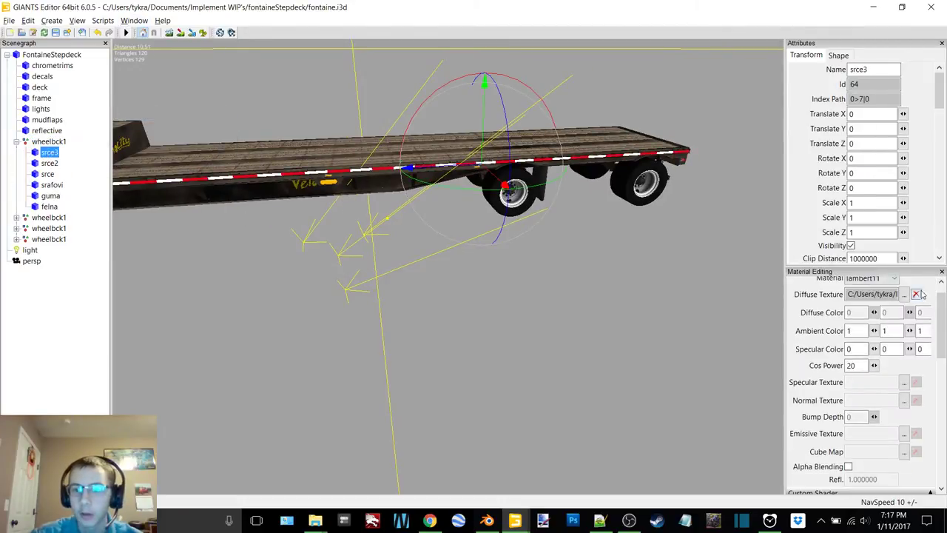
left_click(941, 44)
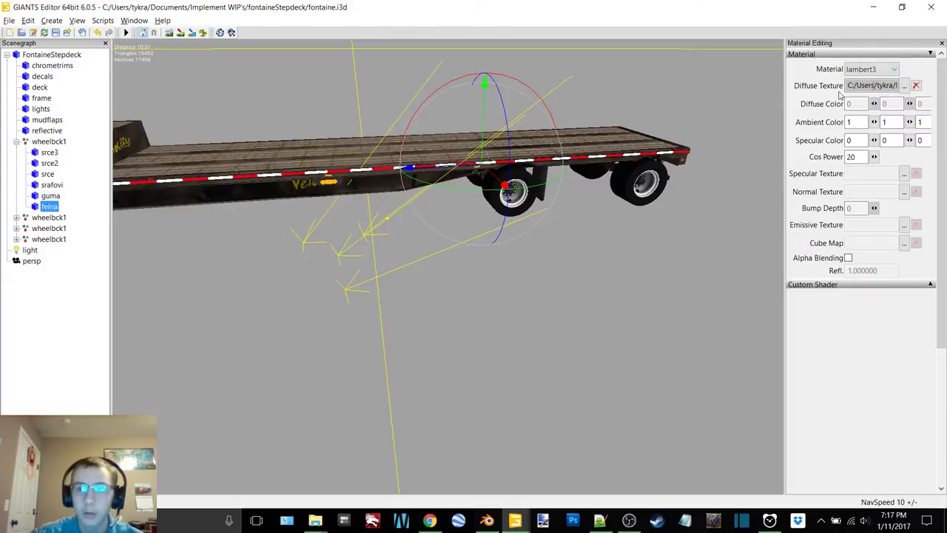
double_click(54, 142)
left_click(89, 165)
Check the remaining timer time in Alarms & Clock and minimize it.
middle_click_drag(358, 162, 422, 160, "alt")
left_click_drag(421, 162, 571, 457, "alt")
scroll(340, 190, "down", 3)
left_click(770, 519)
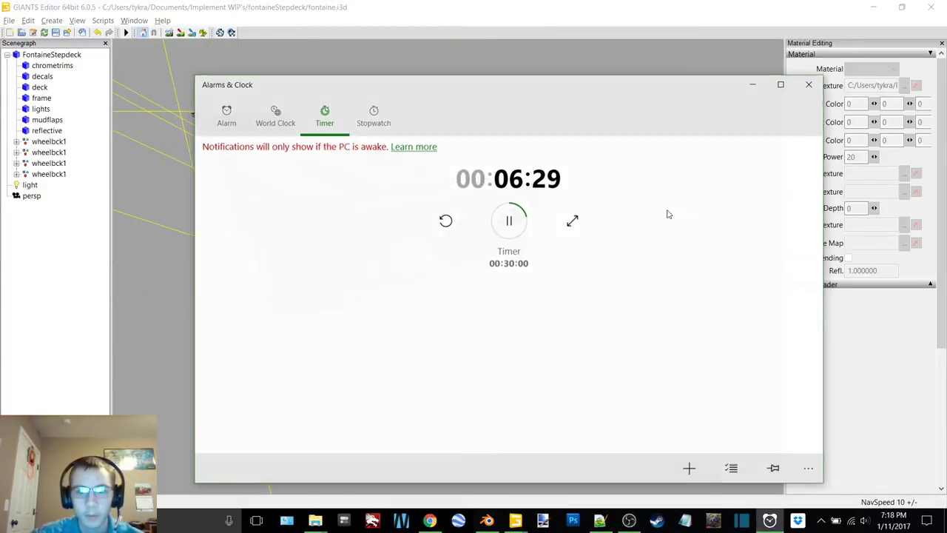
left_click(744, 83)
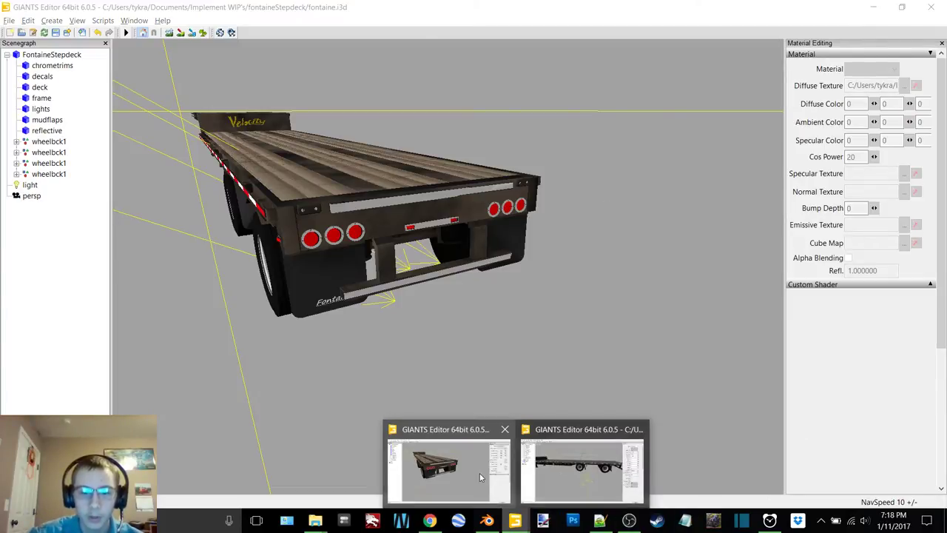
Switch to the transport_platform.i3d reference trailer and examine the transforms inside objectattacher.
left_click(515, 520)
left_click(584, 463)
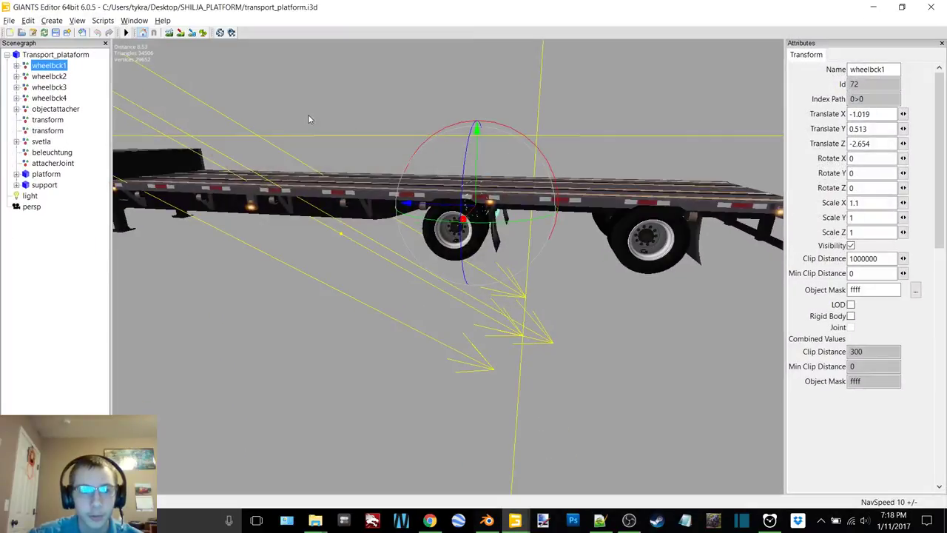
left_click_drag(308, 114, 126, 122, "alt")
left_click(60, 109)
double_click(67, 110)
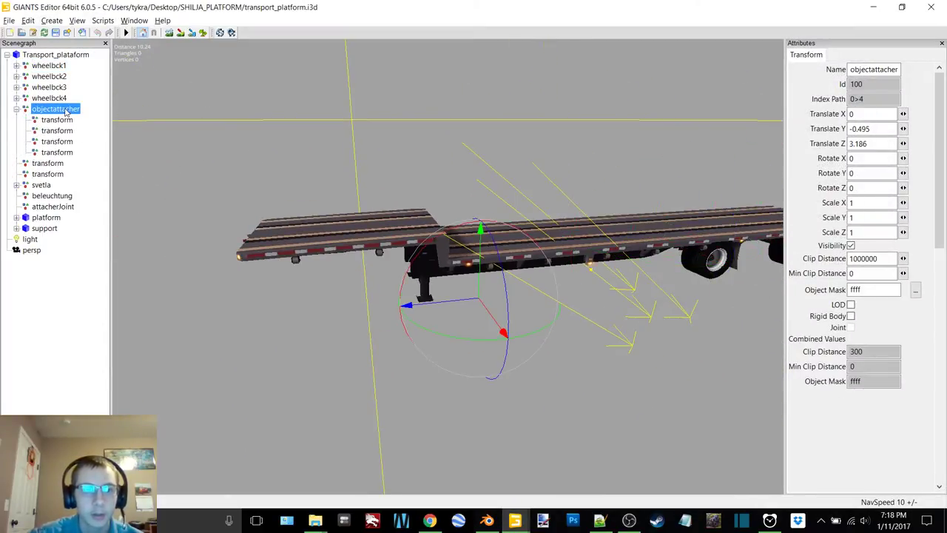
left_click(58, 119)
left_click(59, 130)
left_click(65, 141)
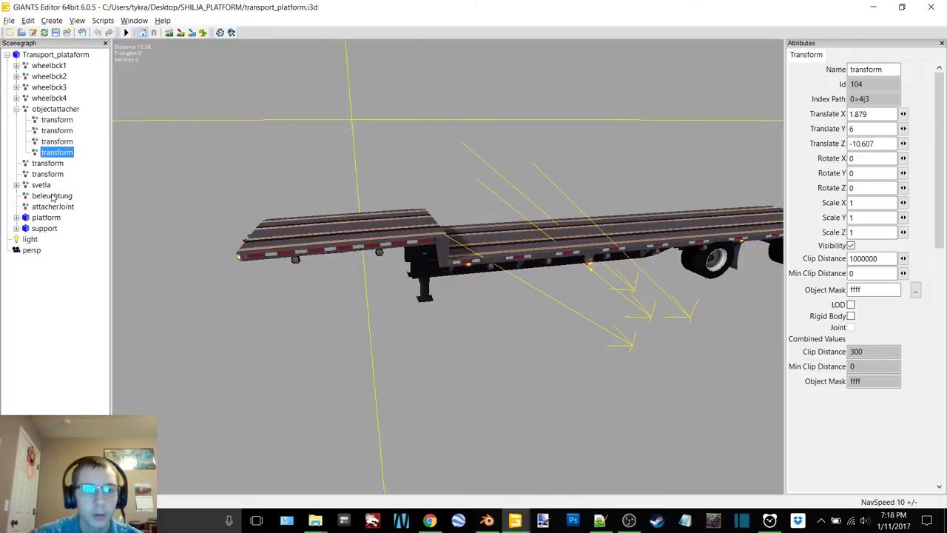
Collapse objectattacher and examine the two transforms below it and the contents of the svetla group.
left_click(59, 54)
mouse_move(420, 154)
right_mouse_down("alt")
mouse_move(399, 162)
mouse_move(431, 151)
mouse_move(415, 155)
right_mouse_up("alt")
left_click(103, 110)
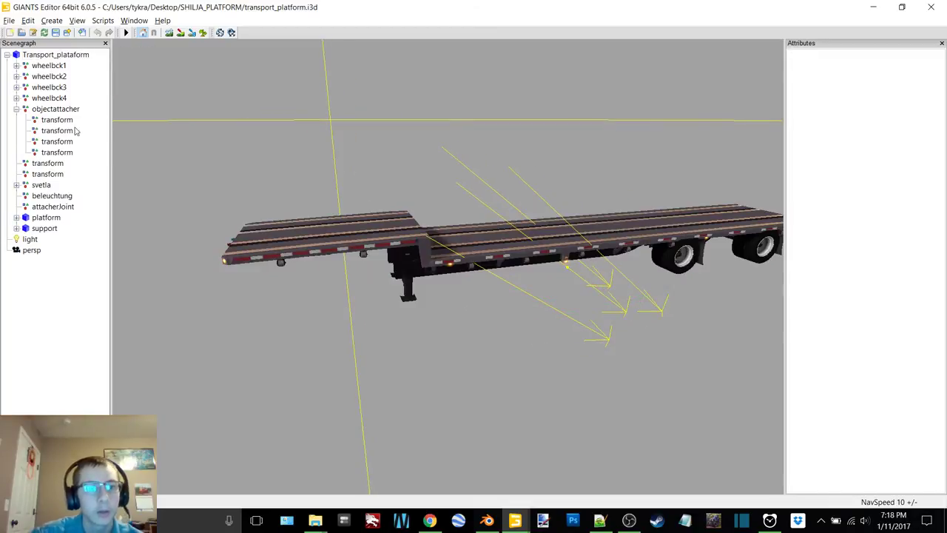
double_click(57, 109)
left_click(58, 120)
left_click(56, 130)
double_click(46, 144)
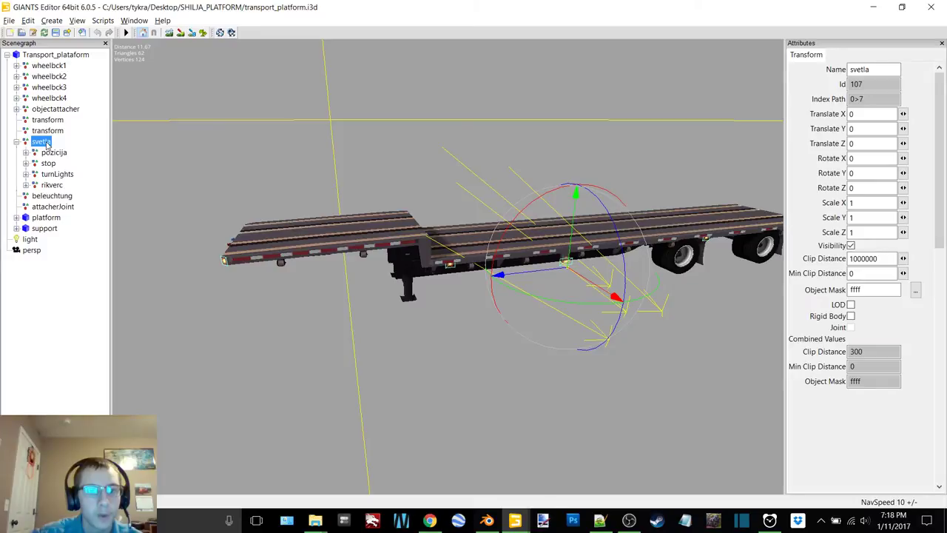
Collapse the svetla group and examine the beleuchtung transform and the platform and support objects of the reference trailer.
double_click(47, 142)
left_click(54, 153)
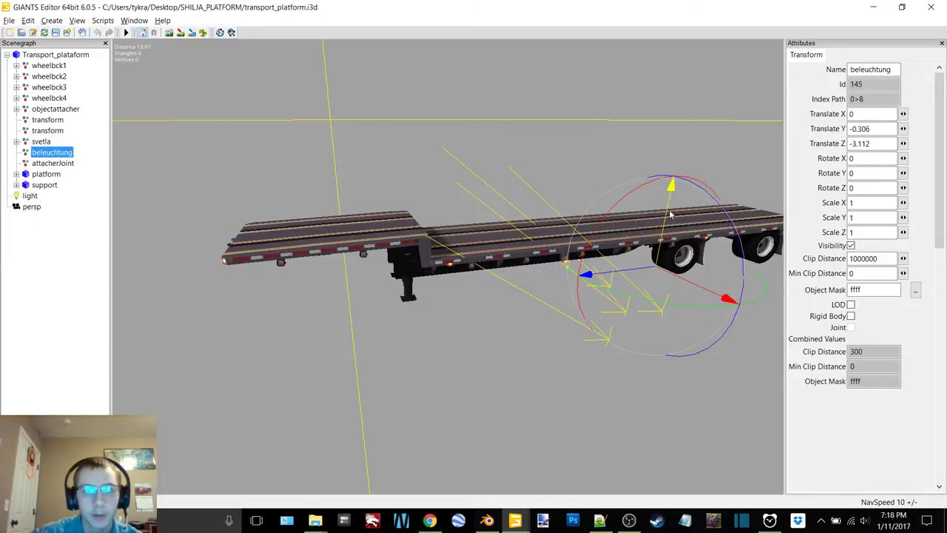
left_click_drag(670, 211, 304, 179)
right_click_drag(304, 179, 271, 226)
key("ctrl+z")
left_click(46, 175)
left_click(44, 185)
left_click_drag(389, 167, 534, 196, "alt")
right_click_drag(534, 196, 555, 215)
Switch to fontaine.i3d and inspect the Fontaine trailer from the rear and the side.
mouse_move(542, 520)
left_click(466, 473)
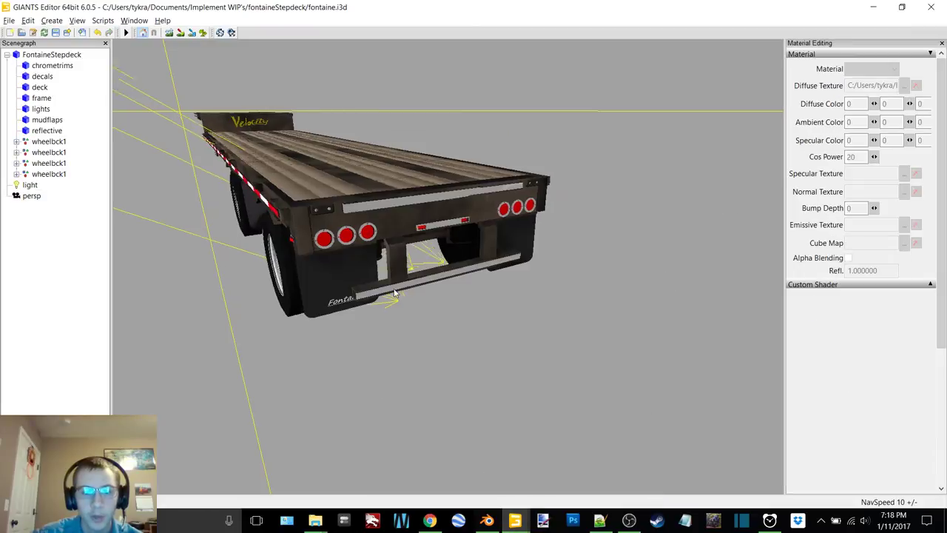
right_click_drag(495, 321, 473, 296)
Export the attacherJoint transform from transport_platform.i3d into the fontaineStepdeck folder as attacher.
mouse_move(518, 524)
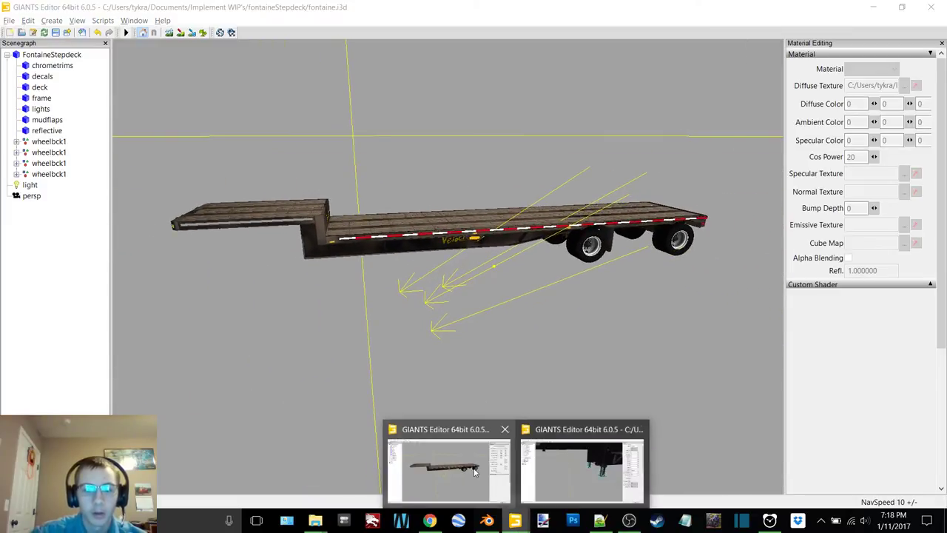
left_click(577, 466)
left_click(52, 164)
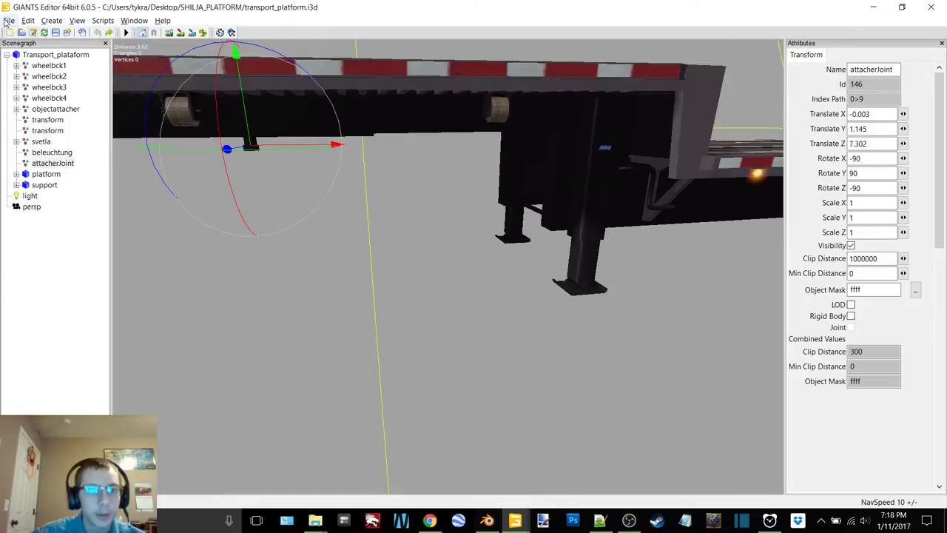
left_click(8, 20)
left_click(75, 132)
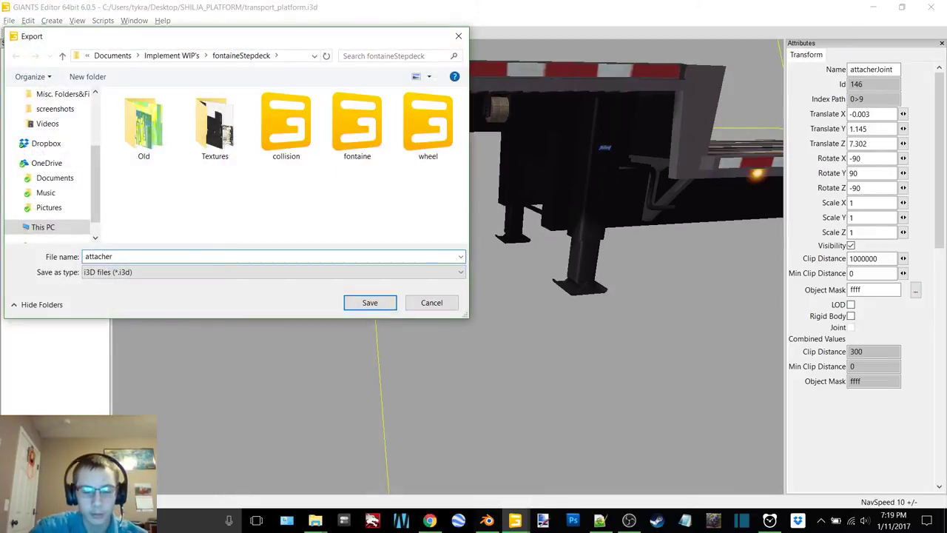
type("attacher")
left_click(369, 302)
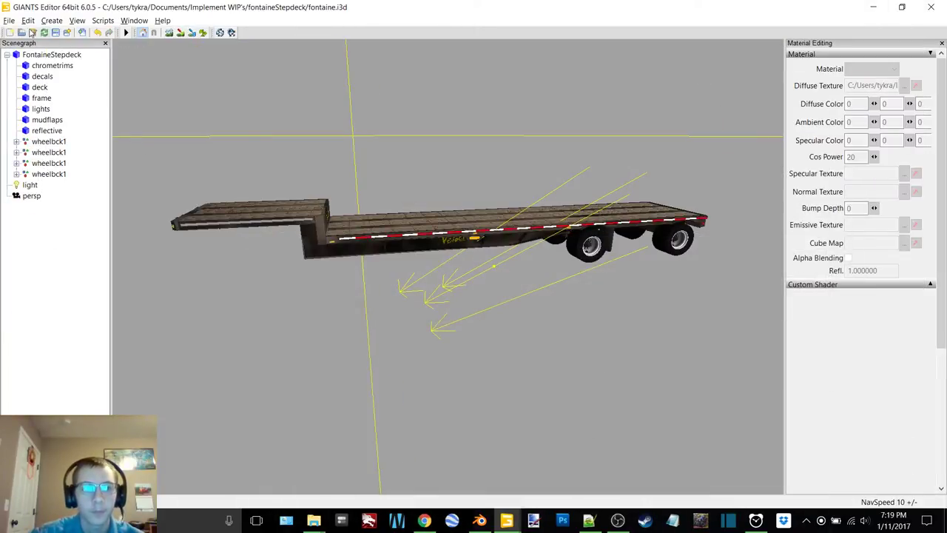
Import the attacher file into fontaine.i3d and place attacherJoint under the FontaineStepdeck root.
left_click(9, 20)
left_click(30, 94)
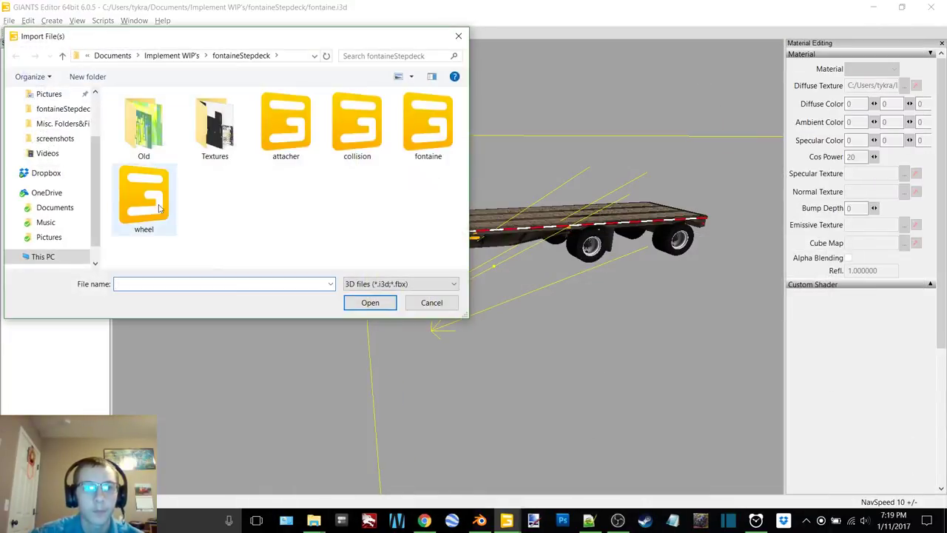
double_click(288, 125)
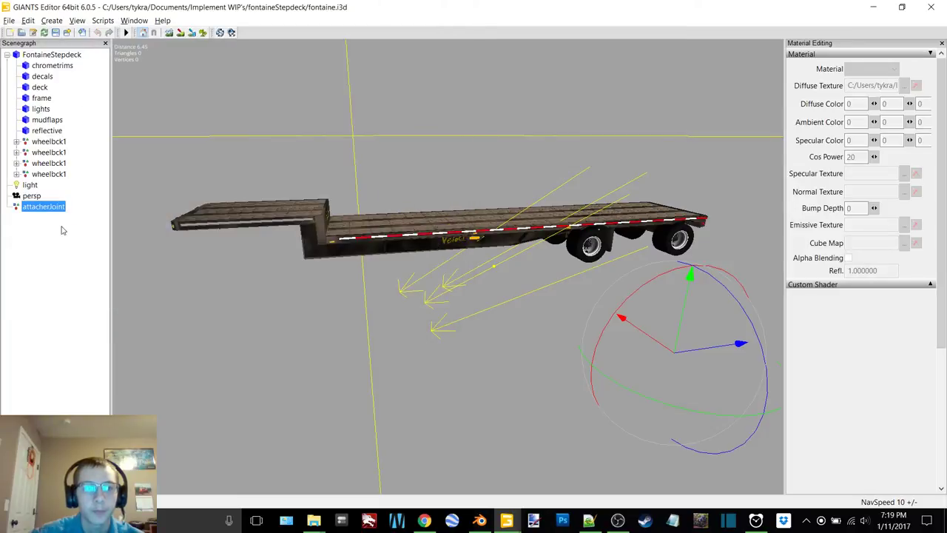
left_click_drag(48, 206, 52, 55)
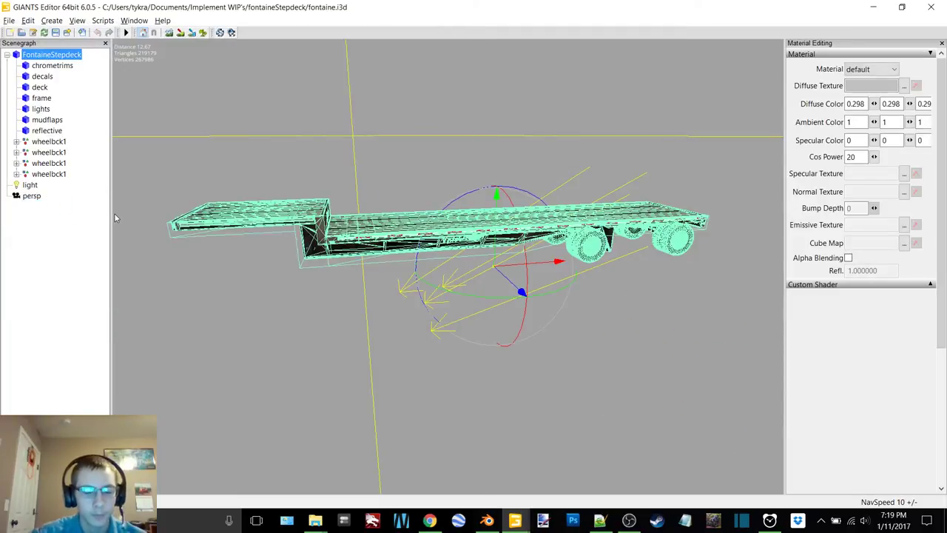
Replace the Material Editing window with the Attributes window.
left_click(942, 43)
left_click(134, 20)
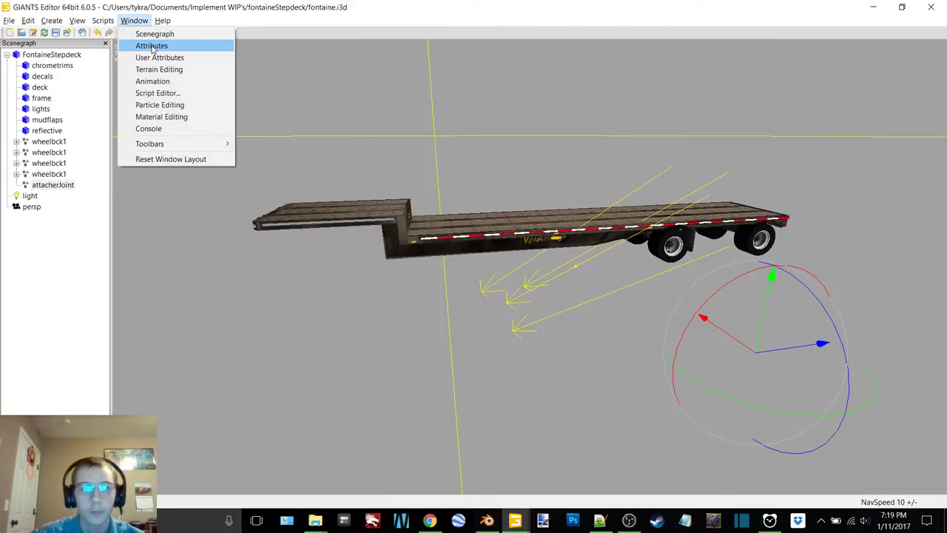
left_click(152, 46)
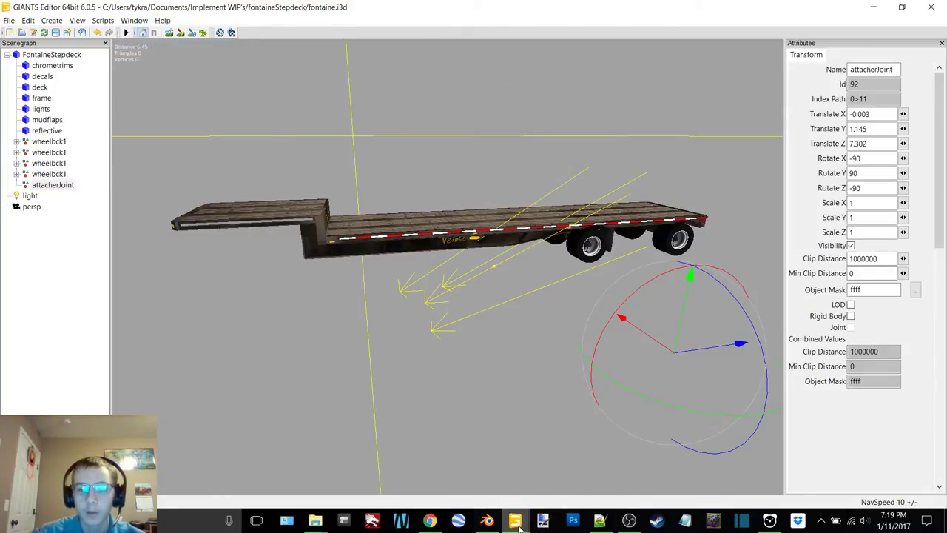
Check the attacherJoint's transform values in transport_platform.i3d and return to fontaine.i3d.
mouse_move(520, 525)
left_click(555, 463)
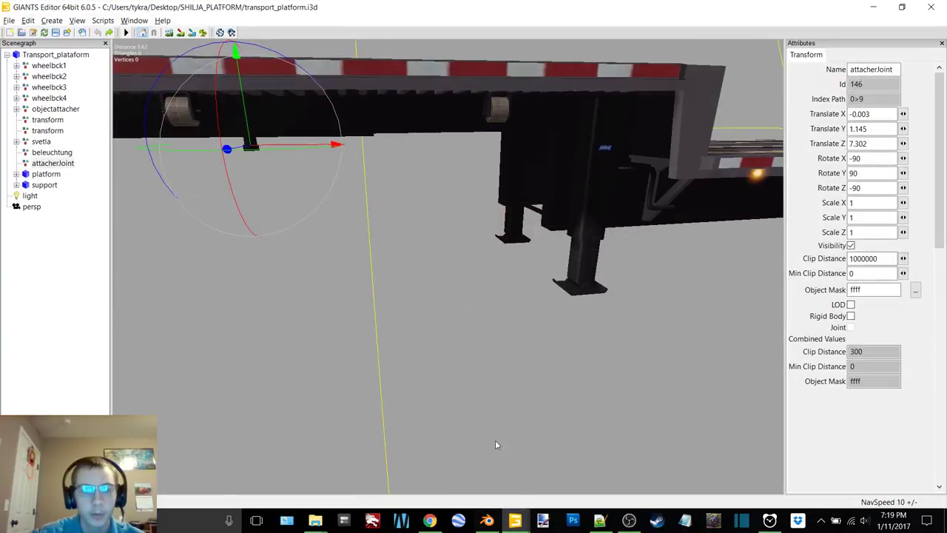
left_click(520, 453)
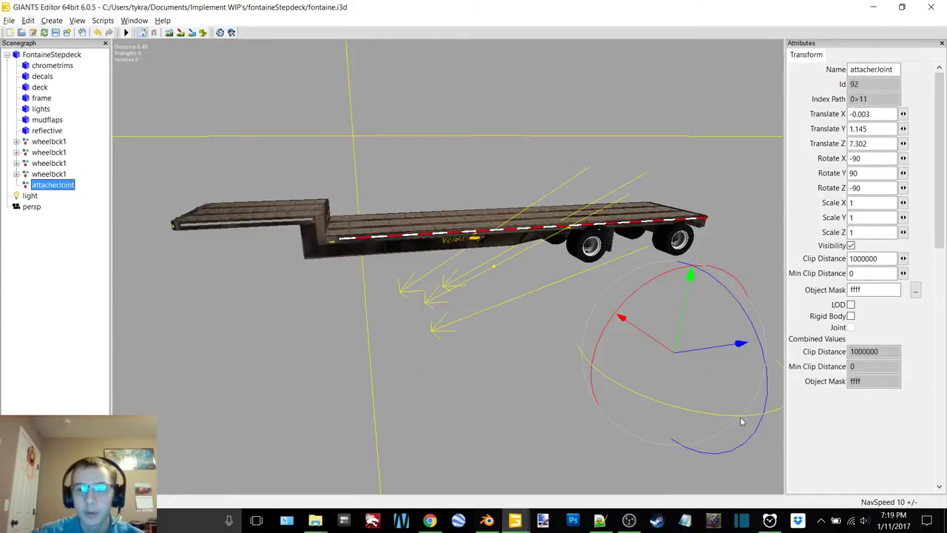
Reset the attacherJoint's rotation and translation to 0 on all axes.
left_click_drag(738, 422, 759, 393)
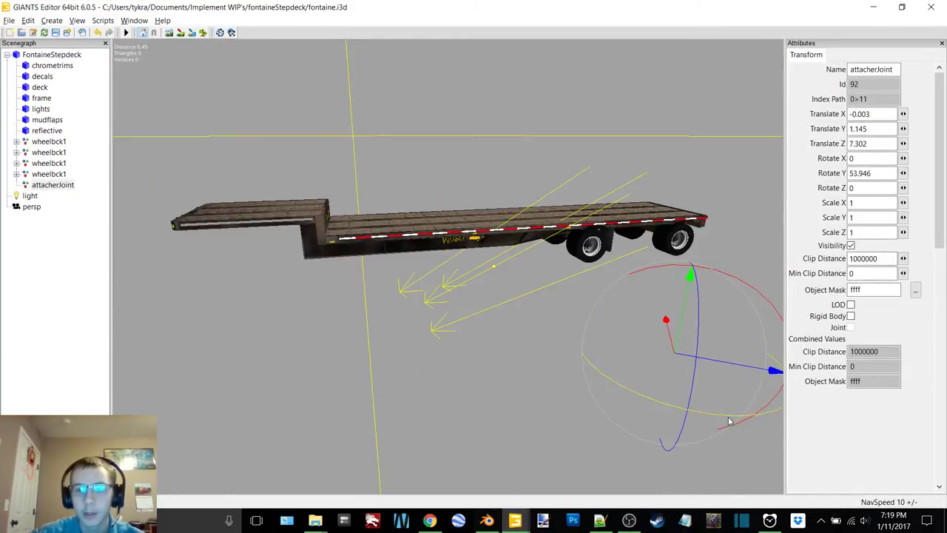
type("0")
key("Return")
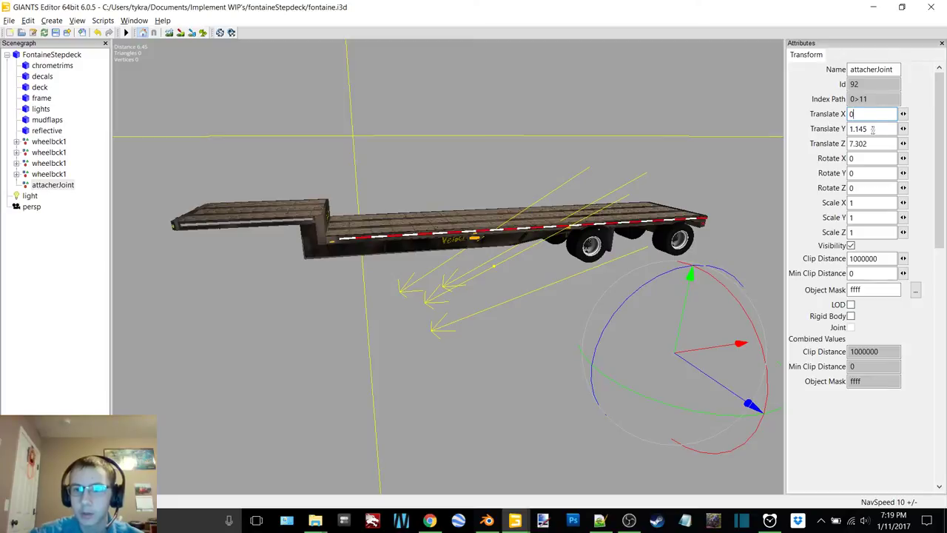
type("0")
key("Return")
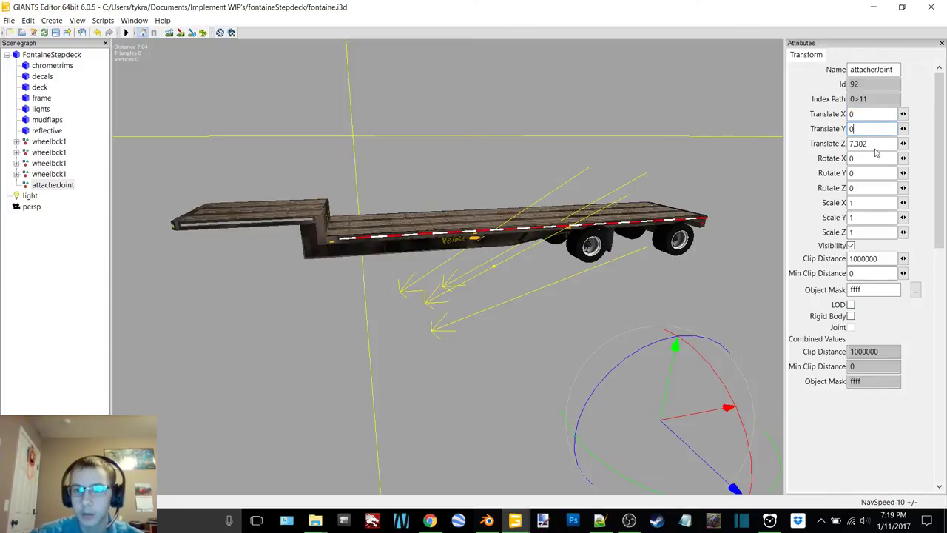
type("0")
key("Return")
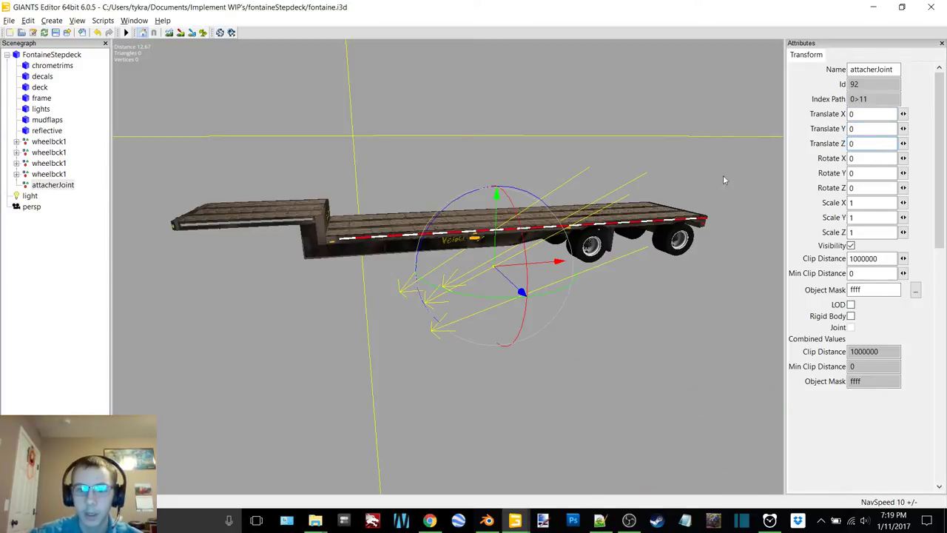
Move attacherJoint near the kingpin under the front deck, to about X -8.069 and Y 1.721.
mouse_move(456, 240)
middle_mouse_down("alt")
mouse_move(469, 241)
mouse_move(447, 256)
middle_mouse_up("alt")
scroll(447, 257, "up", 3)
left_click_drag(488, 245, 575, 234, "alt")
middle_click_drag(576, 235, 510, 228)
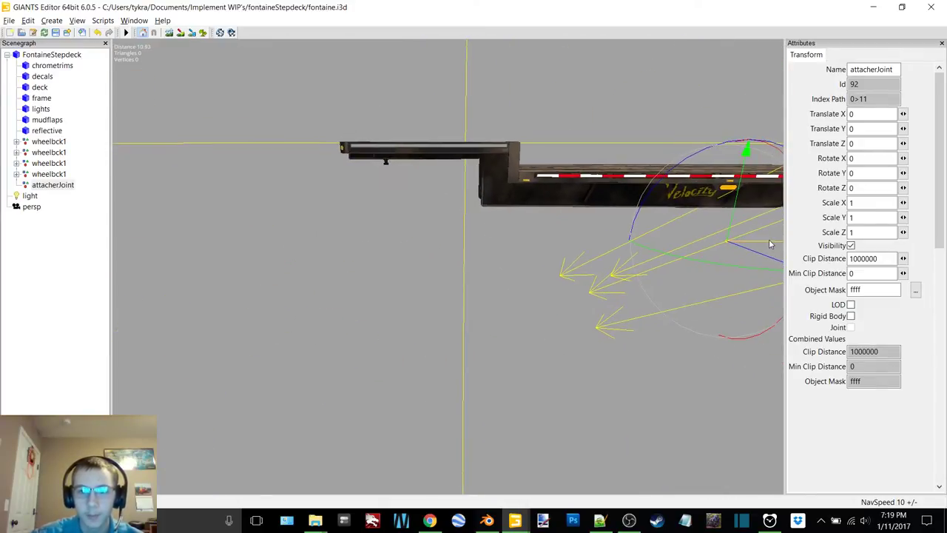
left_click_drag(770, 244, 439, 237)
left_click_drag(367, 208, 374, 134)
scroll(405, 204, "up", 5)
middle_click_drag(406, 204, 421, 222, "alt")
scroll(426, 221, "up", 6)
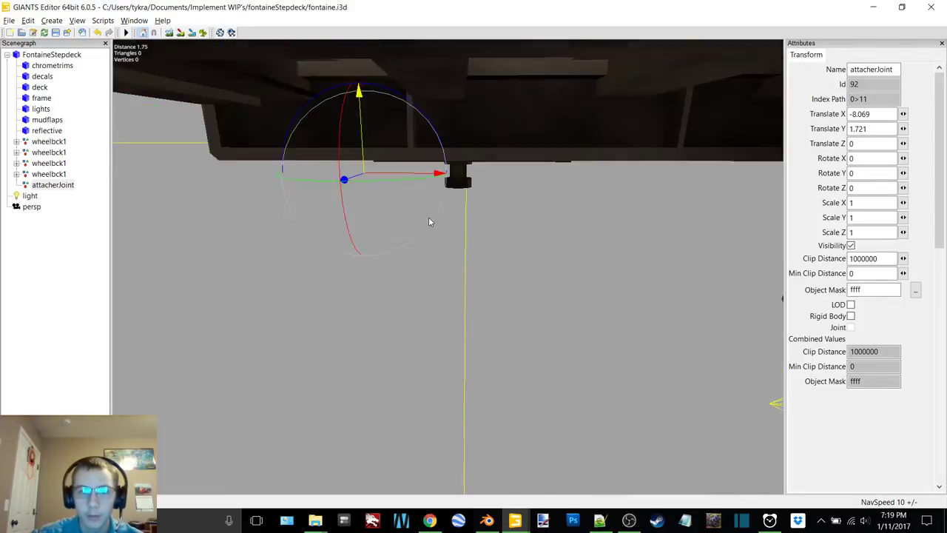
scroll(429, 222, "up", 4)
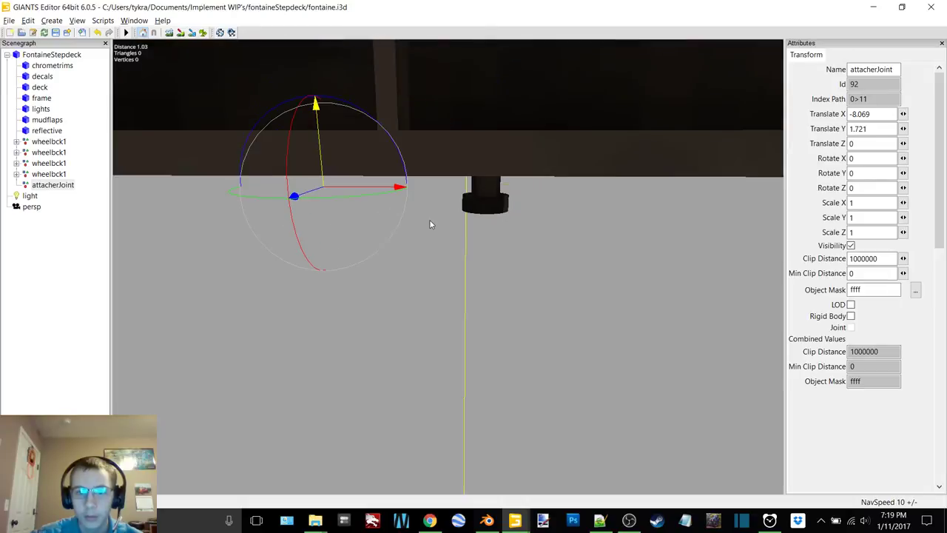
Fine-tune the attacherJoint's position to line up with the kingpin and deselect it.
left_click_drag(283, 116, 514, 124)
middle_click_drag(542, 155, 542, 157, "alt")
left_click_drag(483, 96, 513, 142)
scroll(595, 166, "down", 3)
right_click_drag(512, 142, 407, 240)
left_click_drag(408, 241, 444, 215, "alt")
left_click(666, 167)
Examine the Fontaine trailer's kingpin area and overall shape from several angles.
middle_click_drag(378, 217, 403, 223, "alt")
right_click_drag(402, 222, 511, 198)
scroll(512, 195, "up", 4)
left_click_drag(513, 192, 417, 226, "alt")
scroll(464, 199, "up", 3)
scroll(385, 184, "down", 4)
scroll(418, 225, "down", 3)
right_click_drag(417, 231, 507, 314)
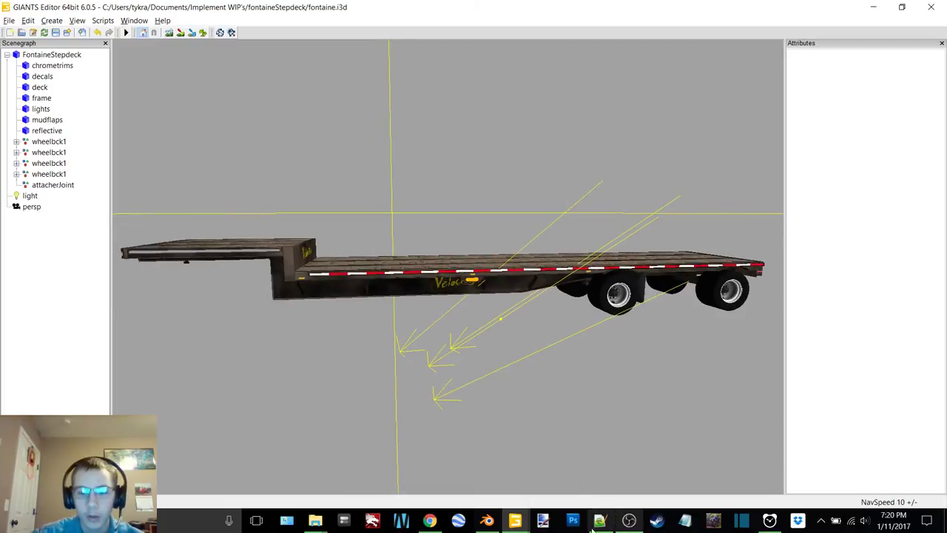
Switch to the transport_platform.i3d reference trailer and expand the platform object's col group.
mouse_move(515, 520)
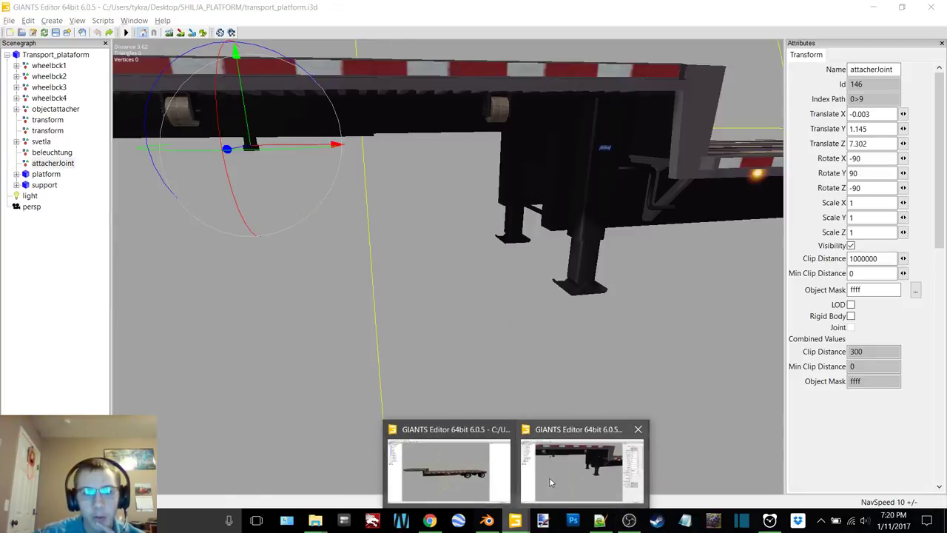
left_click(549, 477)
right_click_drag(537, 222, 507, 249, "alt")
middle_click_drag(474, 249, 418, 247, "alt")
right_click_drag(419, 247, 61, 207, "alt")
left_click(263, 188)
double_click(47, 184)
scroll(333, 186, "down", 5)
left_click_drag(332, 186, 358, 209, "alt")
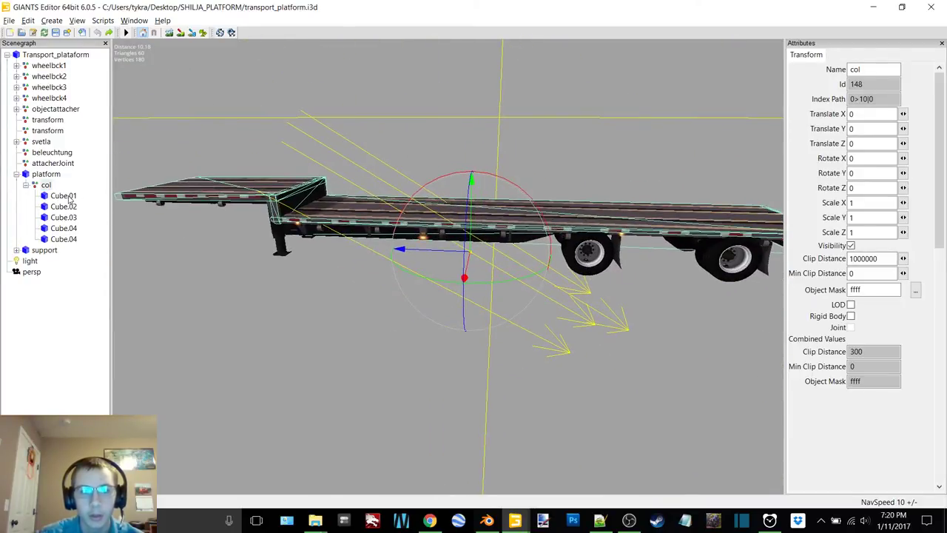
Examine the individual Cube collision objects inside the col group and collapse it.
left_click(65, 196)
left_click(64, 207)
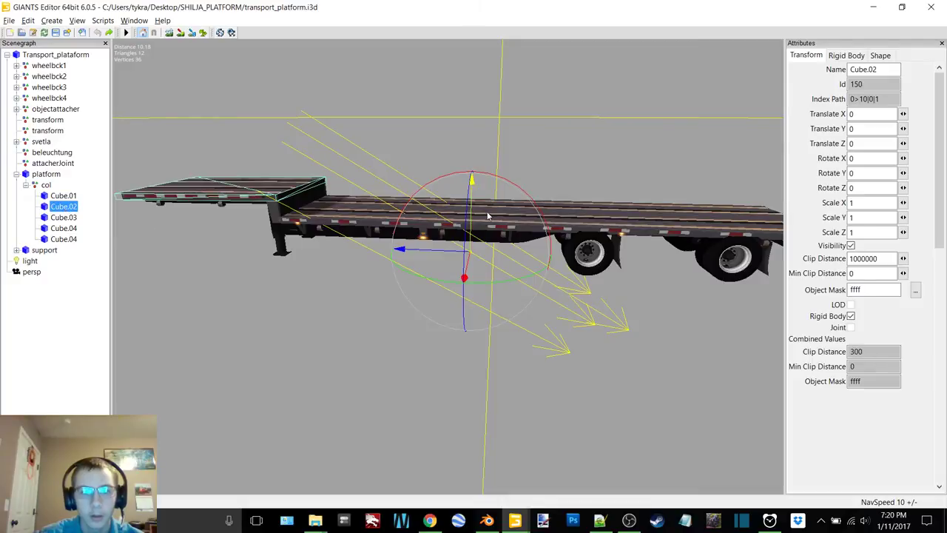
left_click_drag(476, 223, 476, 166)
key("ctrl+z")
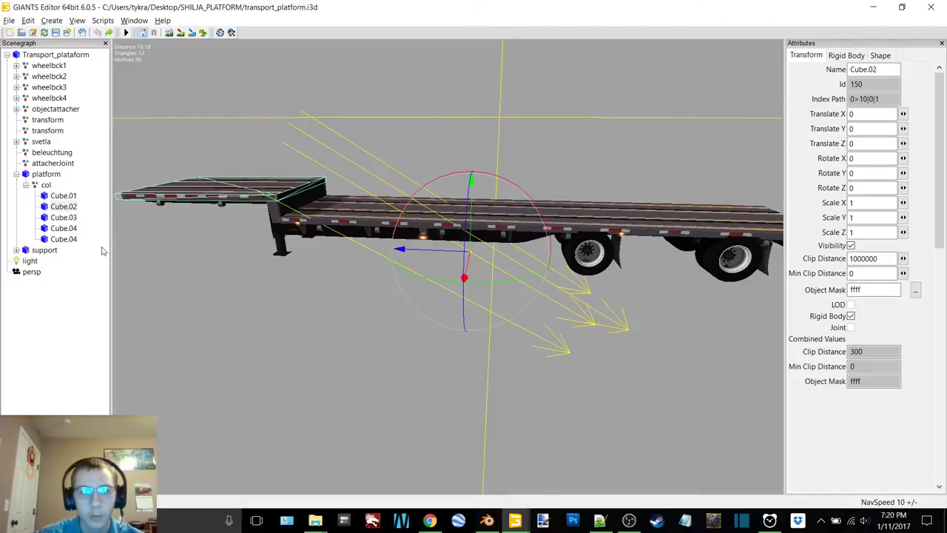
left_click(65, 218)
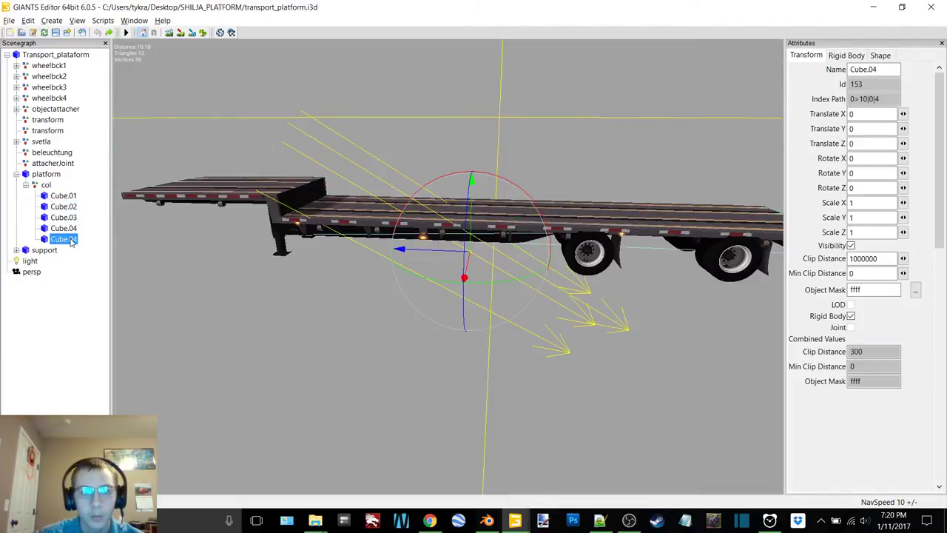
double_click(48, 187)
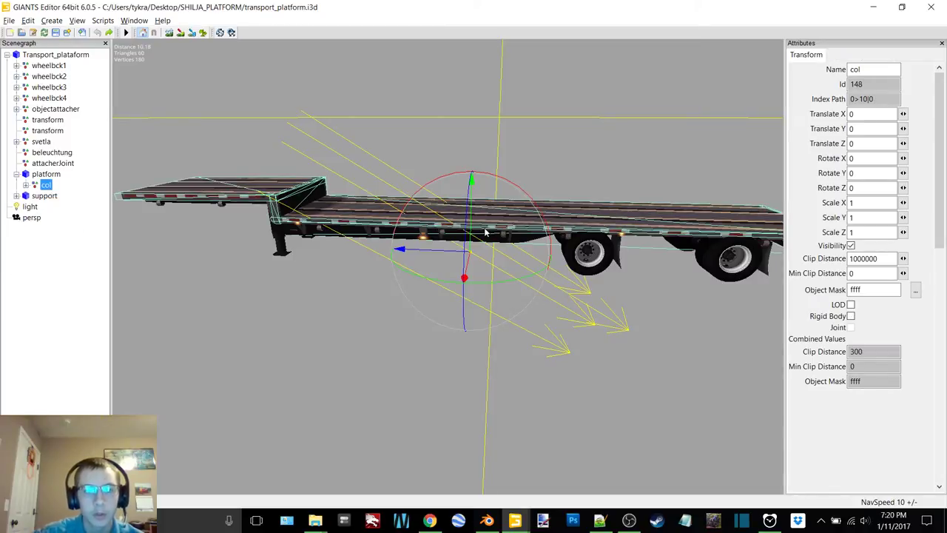
Try moving the col group upward to view the collision shapes apart from the deck, and undo the move.
left_click_drag(476, 230, 475, 139)
scroll(531, 179, "down", 2)
middle_click_drag(289, 143, 430, 285, "alt")
scroll(474, 262, "up", 3)
middle_click_drag(474, 262, 460, 233, "alt")
key("ctrl+z")
Select the Transport_plataform root, try moving it upward, undo the move and collapse the platform object.
middle_click_drag(578, 241, 414, 240)
left_click(45, 54)
left_click_drag(336, 182, 330, 138)
key("ctrl+z")
left_click(69, 256)
double_click(52, 174)
left_click(80, 232)
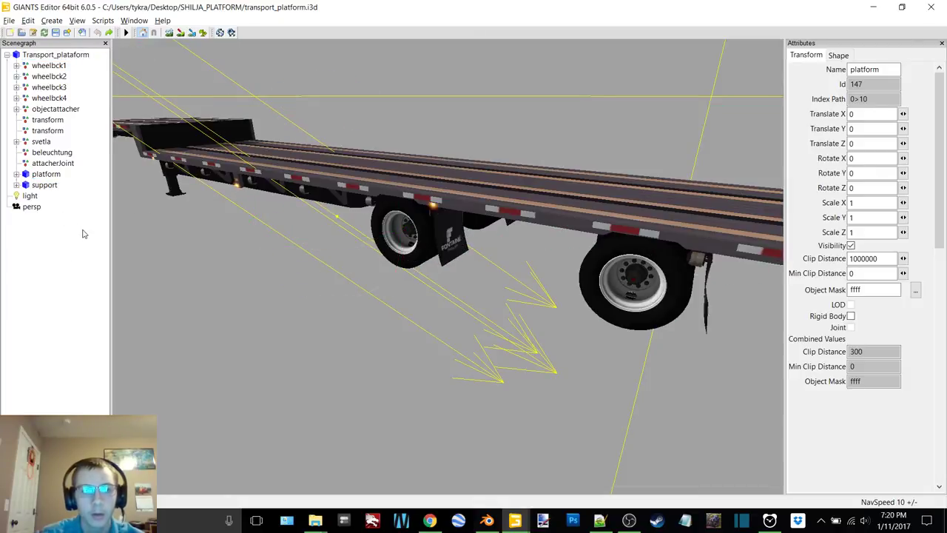
Examine the reference trailer's kingpin, front corner light and front air-line connectors up close.
middle_click_drag(351, 207, 425, 242, "alt")
right_click_drag(424, 241, 447, 213, "alt")
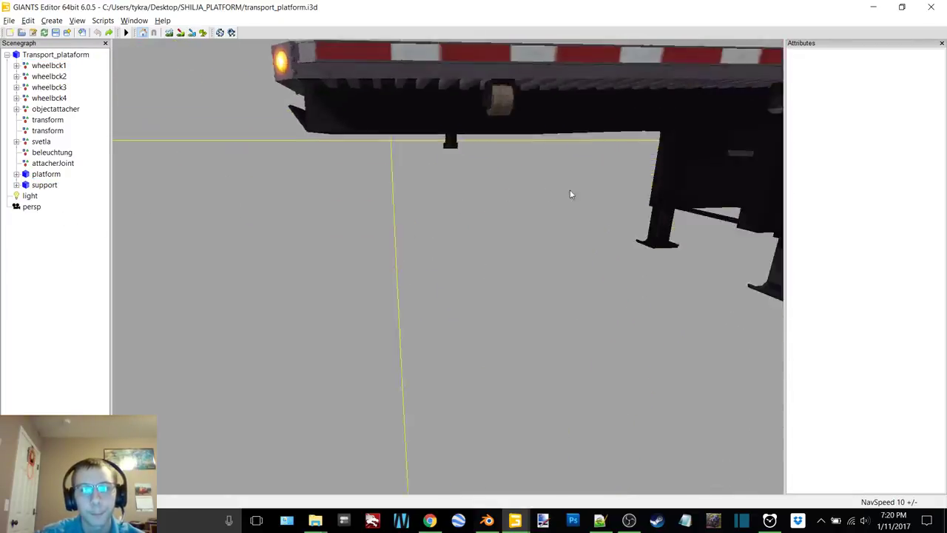
left_click_drag(592, 193, 497, 201, "alt")
scroll(500, 203, "up", 3)
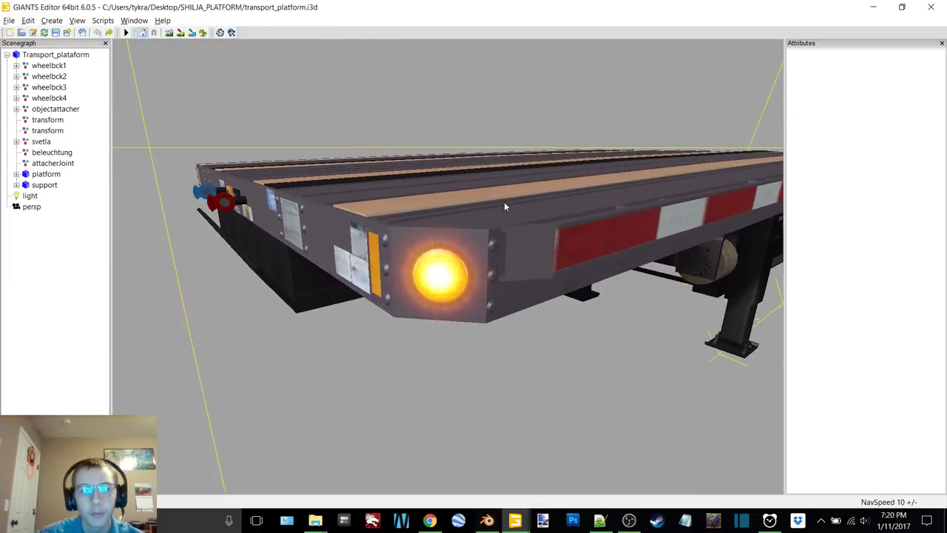
middle_click_drag(504, 203, 464, 203, "alt")
scroll(452, 218, "up", 3)
scroll(458, 218, "down", 1)
scroll(460, 218, "up", 1)
scroll(460, 218, "up", 2)
mouse_move(459, 218)
left_mouse_down("alt")
mouse_move(386, 214)
mouse_move(452, 212)
left_mouse_up("alt")
scroll(452, 212, "down", 3)
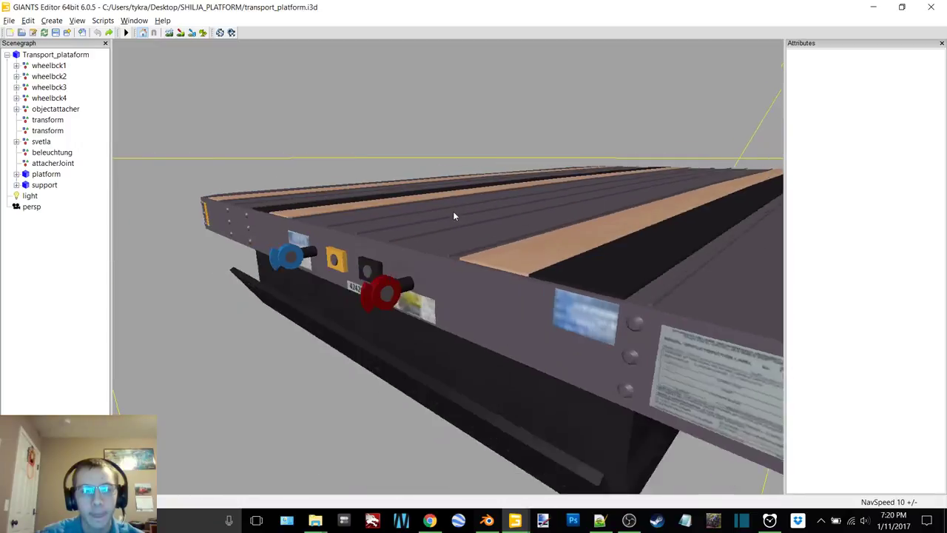
Examine the reference trailer's front panel more closely, and view its wheels, mudflaps and rear end.
scroll(451, 211, "down", 1)
scroll(451, 212, "up", 3)
scroll(452, 213, "down", 2)
middle_click_drag(455, 215, 406, 226, "alt")
scroll(405, 226, "up", 3)
middle_click_drag(535, 208, 489, 218, "alt")
scroll(496, 209, "up", 3)
left_click_drag(502, 200, 505, 466, "alt")
scroll(505, 466, "down", 2)
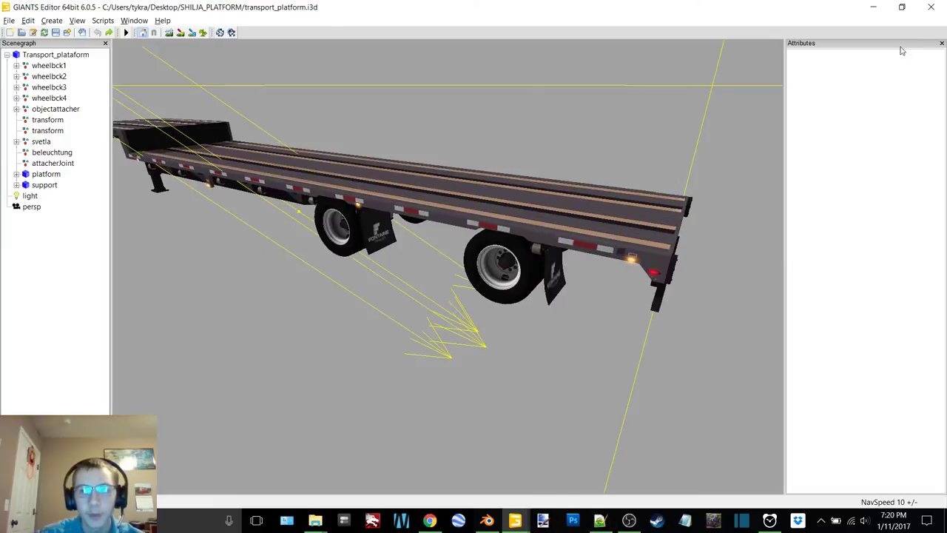
Close the transport_platform.i3d reference trailer, keep fontaine.i3d open and switch to OBS.
left_click(922, 7)
left_click(546, 263)
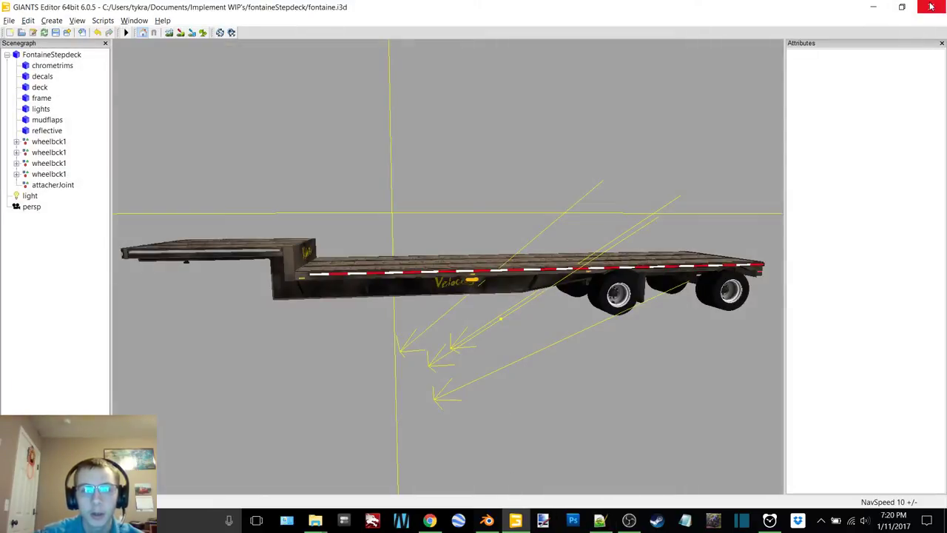
left_click(931, 7)
left_click(511, 262)
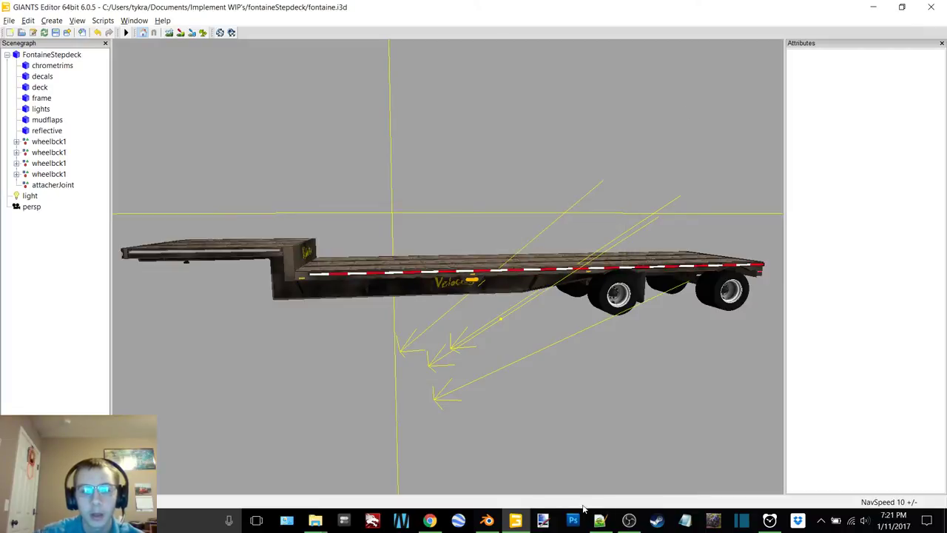
left_click(629, 520)
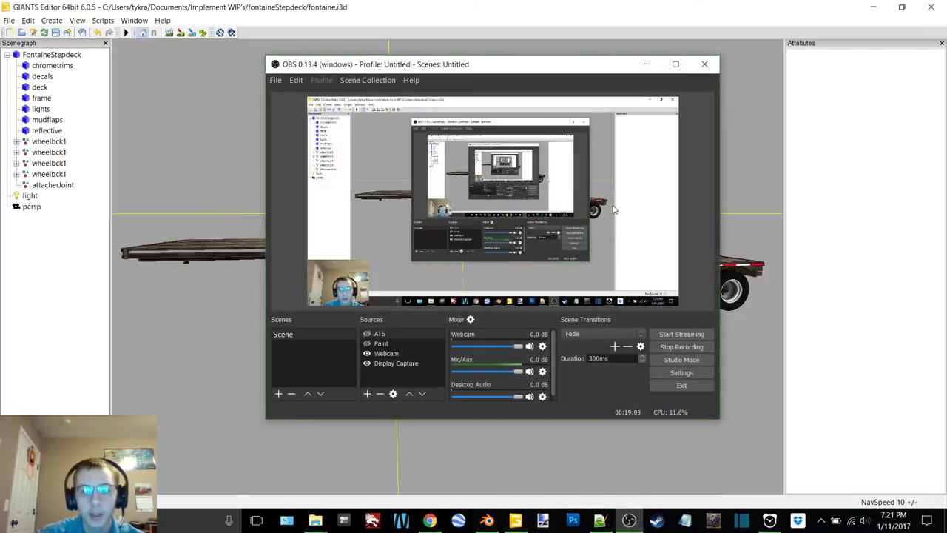
Switch from OBS to File Explorer and remove the attacher, collision, wheel and wheel.i3d files from the fontaineStepdeck folder.
left_click(647, 66)
left_click(770, 520)
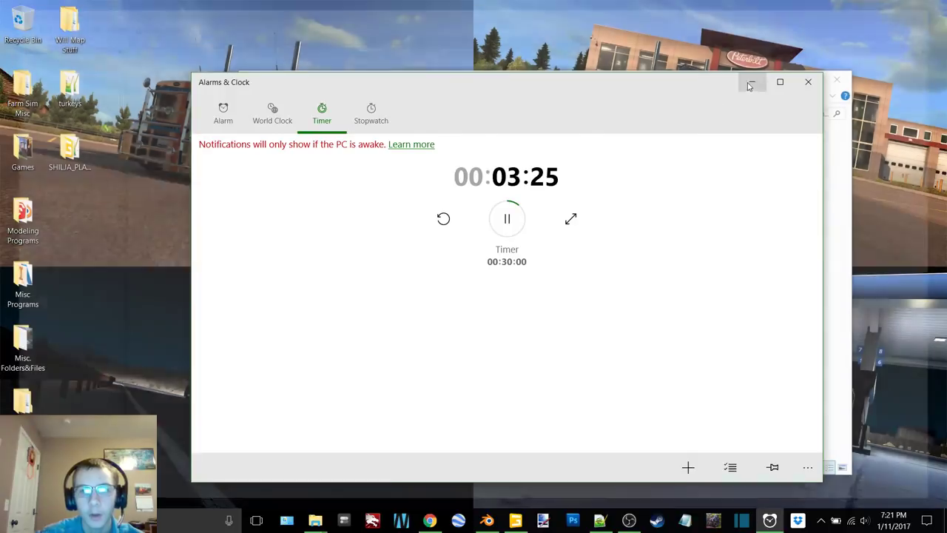
left_click(750, 84)
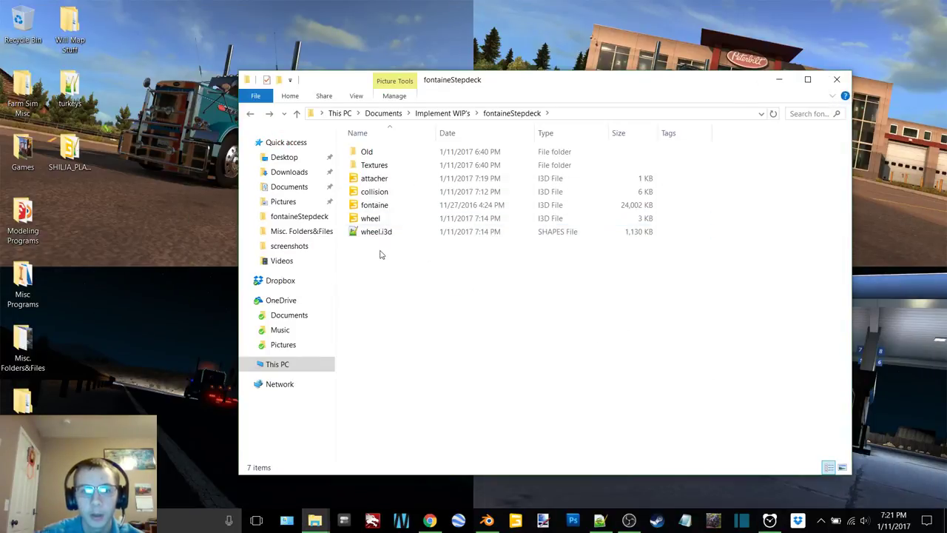
left_click_drag(381, 246, 390, 215)
left_click(374, 192, "ctrl")
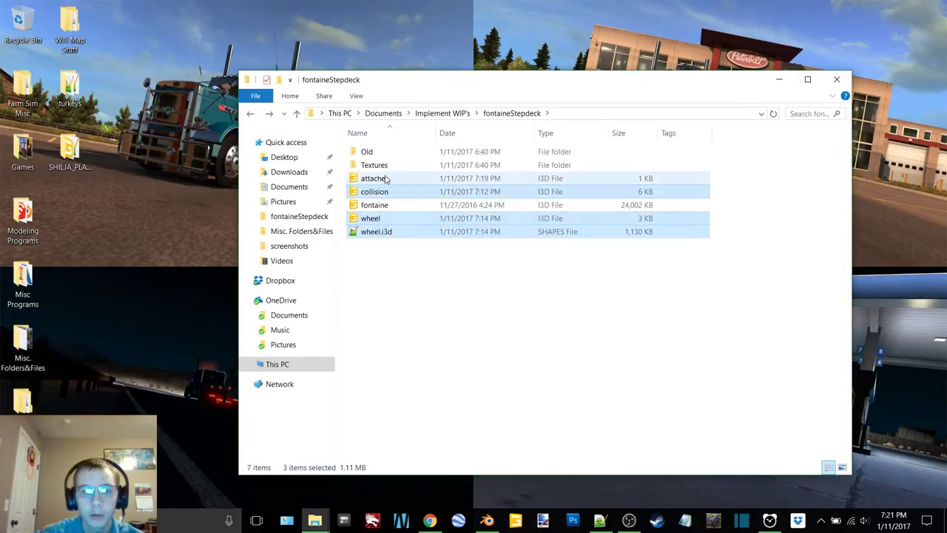
left_click_drag(368, 182, 394, 159)
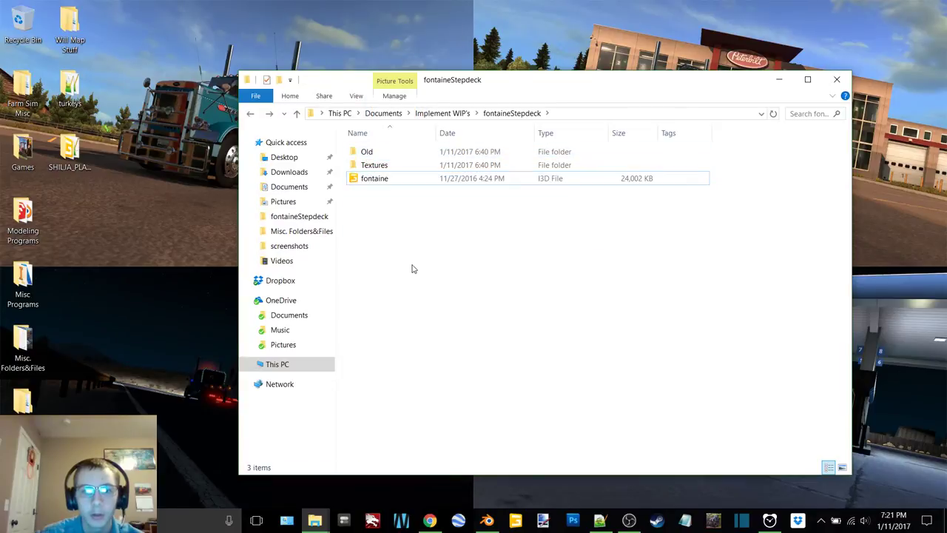
Move the fontaineframespec and woodspec textures from the Textures folder to the desktop.
left_click(388, 168)
double_click(388, 169)
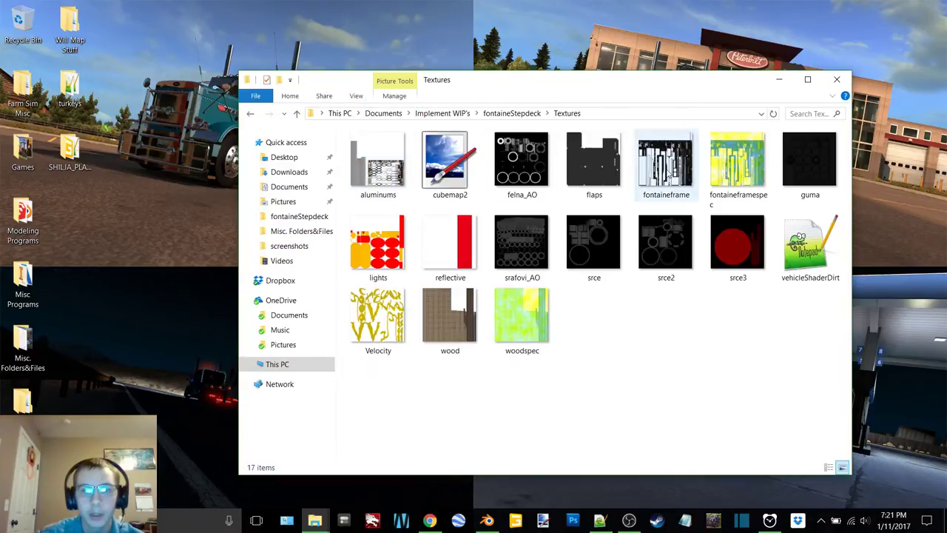
left_click(730, 169)
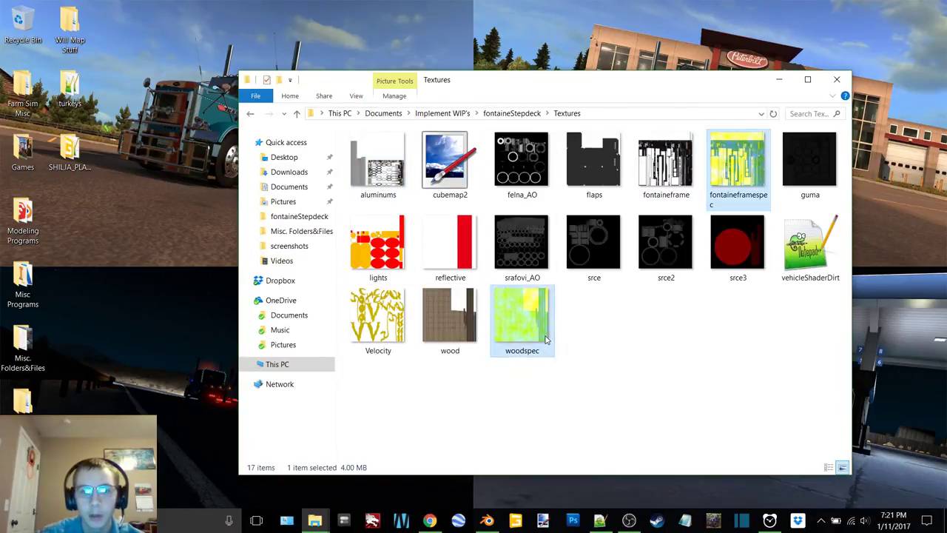
left_click_drag(515, 334, 87, 120)
left_click_drag(121, 254, 118, 252)
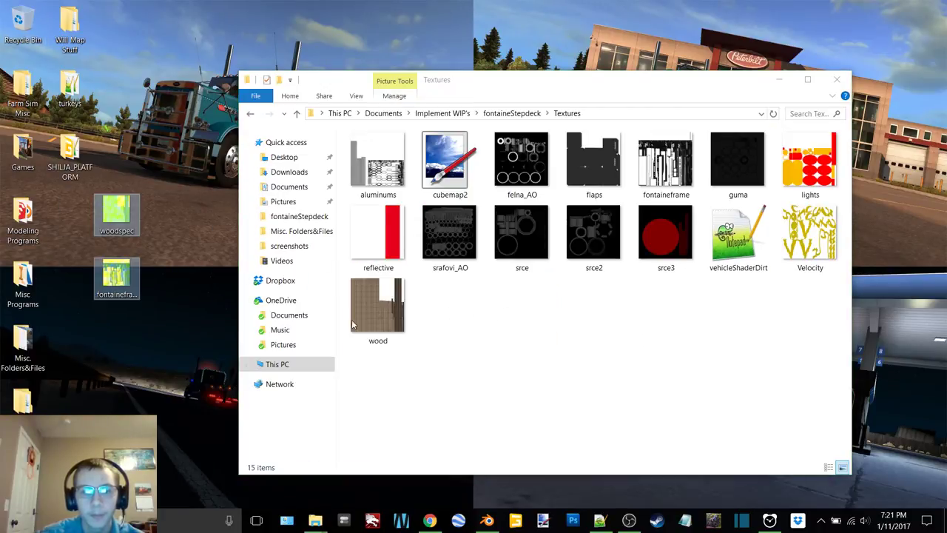
left_click(164, 236)
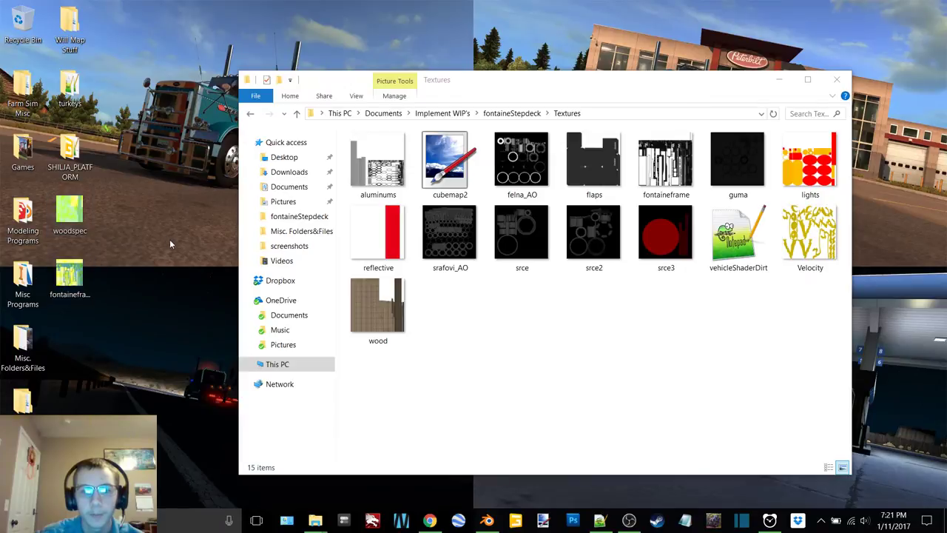
left_click(603, 318)
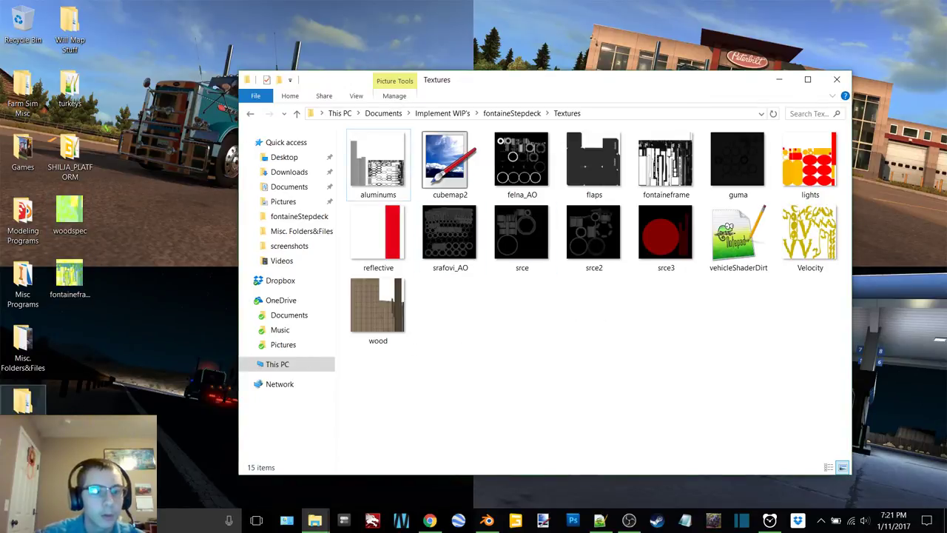
Copy dirt_normal, less dirt and vehicleShaderDirt from Mod WIP Stuff's Misc Things folder into Textures, replacing the existing shader file.
double_click(22, 401)
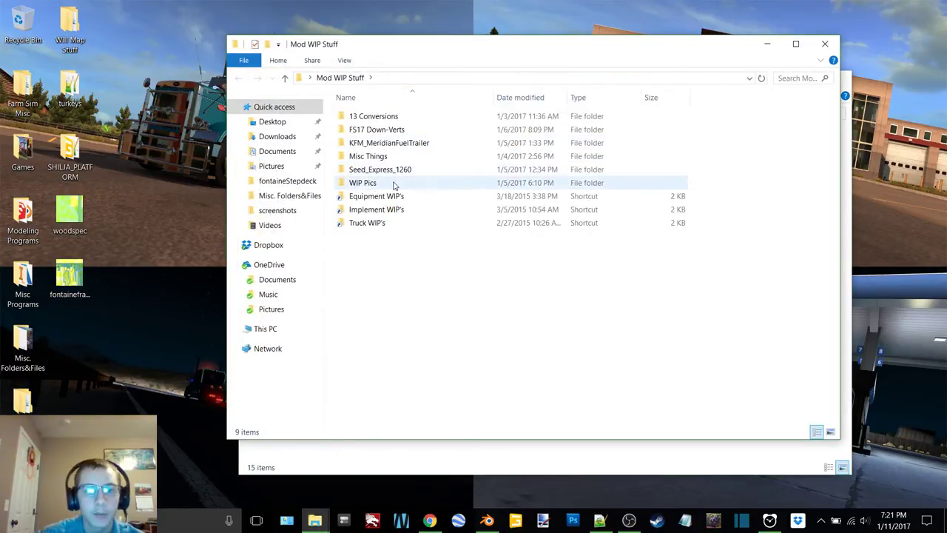
double_click(389, 157)
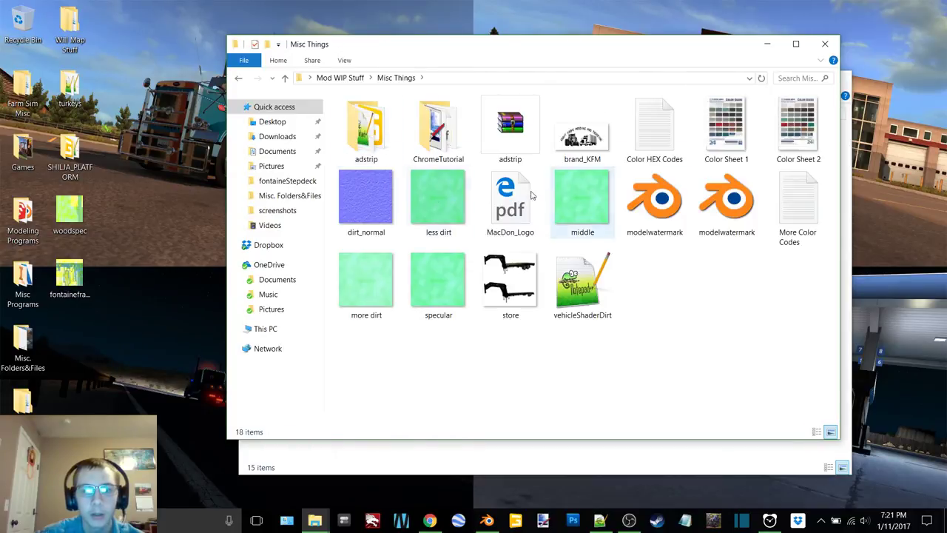
left_click(423, 197)
left_click(366, 190, "ctrl")
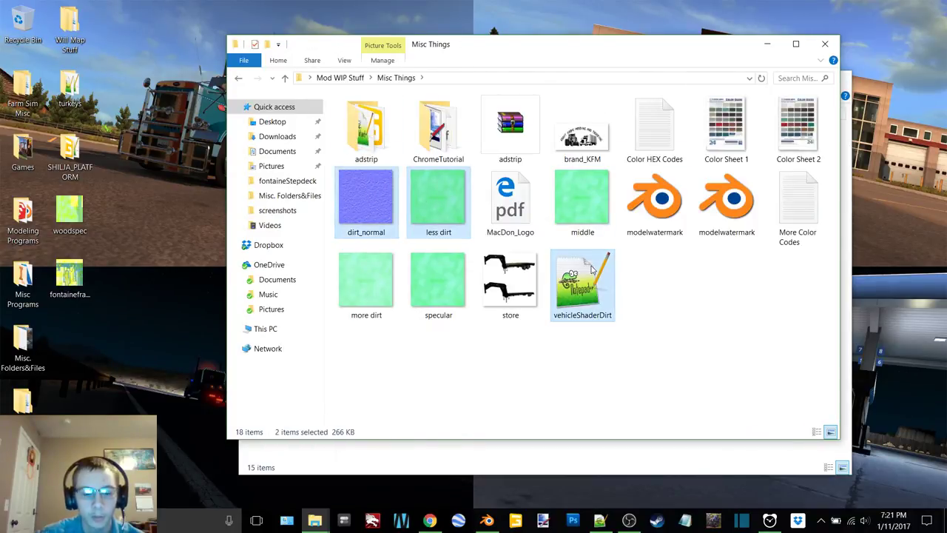
left_click(587, 453)
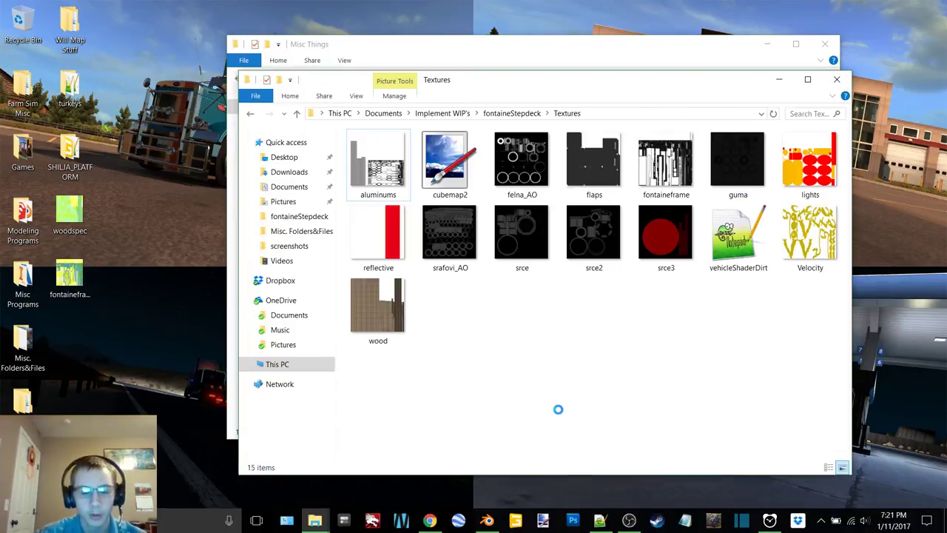
key("ctrl+v")
left_click(458, 210)
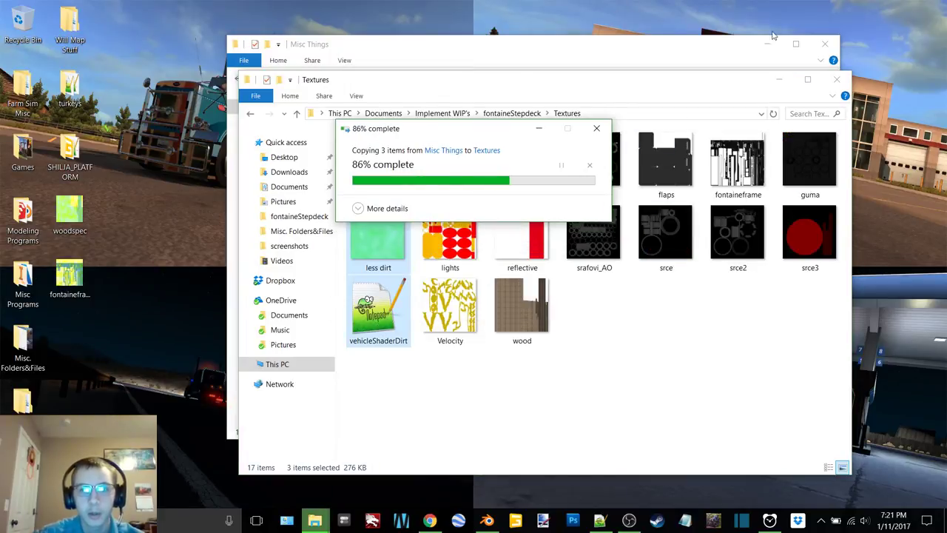
left_click(823, 44)
Open fontaine.i3d from the fontaineStepdeck folder in GIANTS Editor 6.0.5 and dismiss the welcome window.
left_click(250, 113)
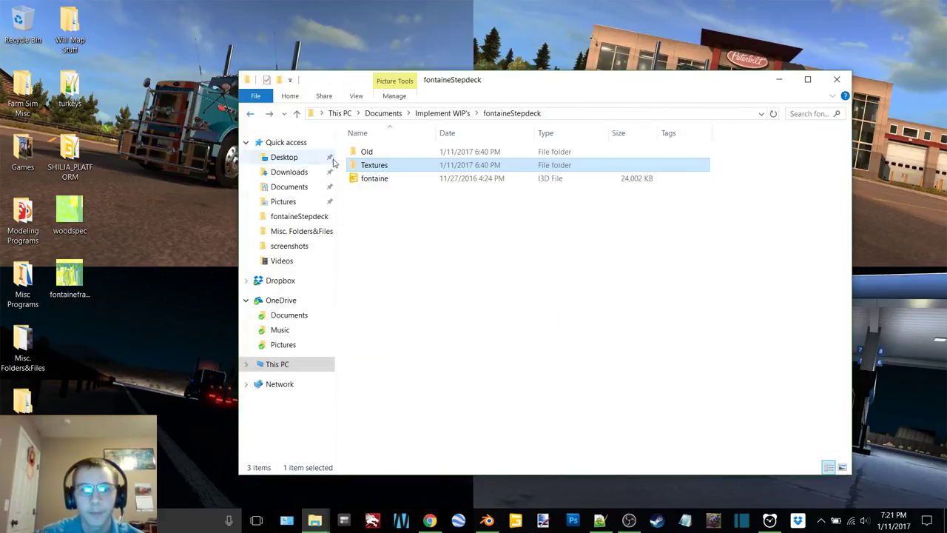
double_click(373, 178)
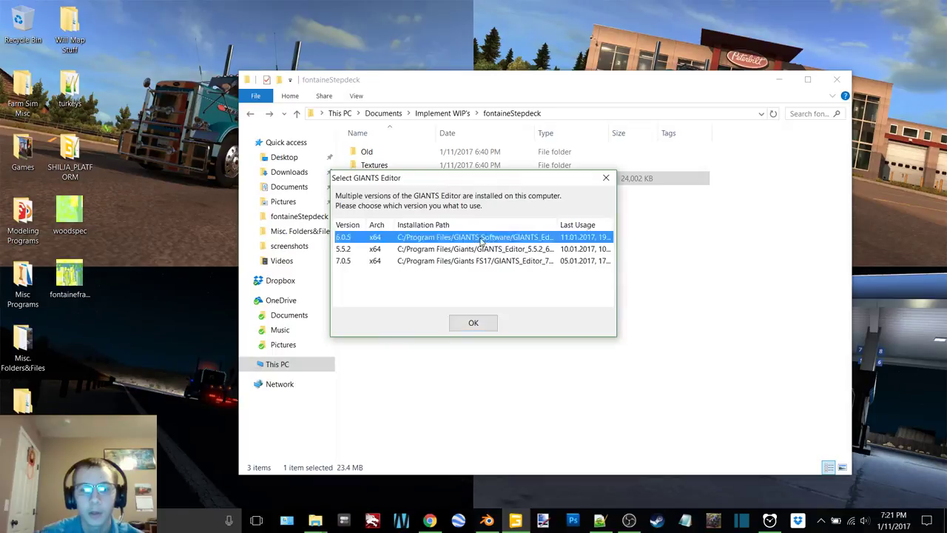
double_click(481, 237)
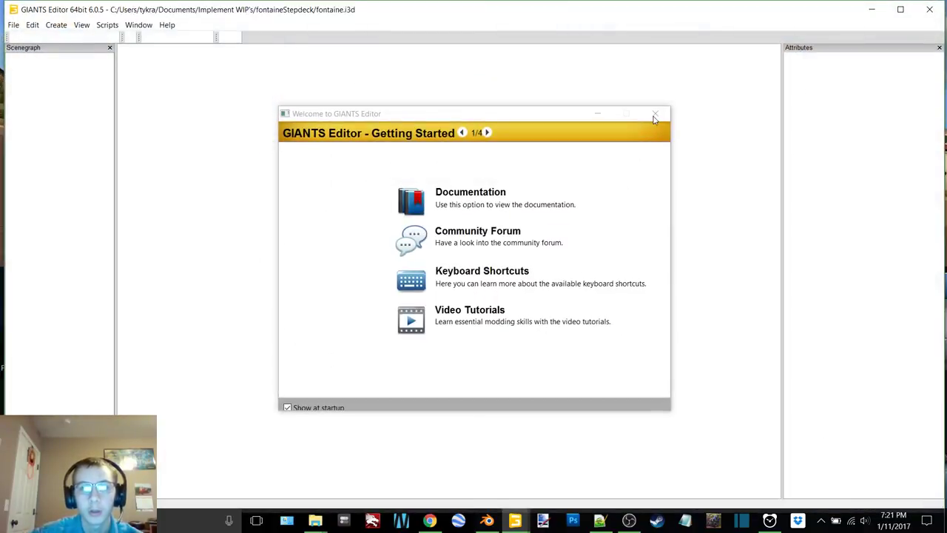
left_click(654, 116)
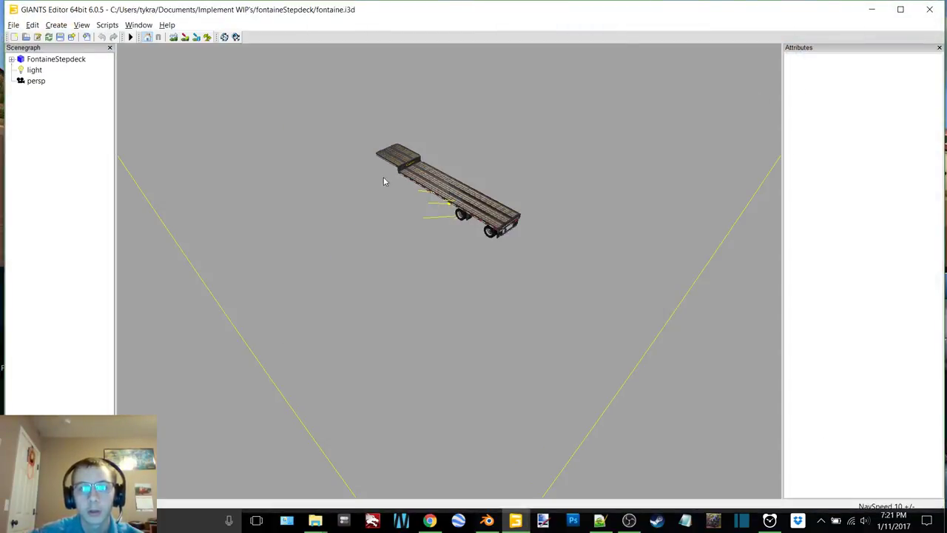
Examine the trailer's wood planks and front deck step up close, and close the editor.
middle_click_drag(372, 176, 392, 228, "alt")
scroll(444, 197, "up", 5)
middle_click_drag(369, 189, 394, 228, "alt")
scroll(394, 233, "up", 10)
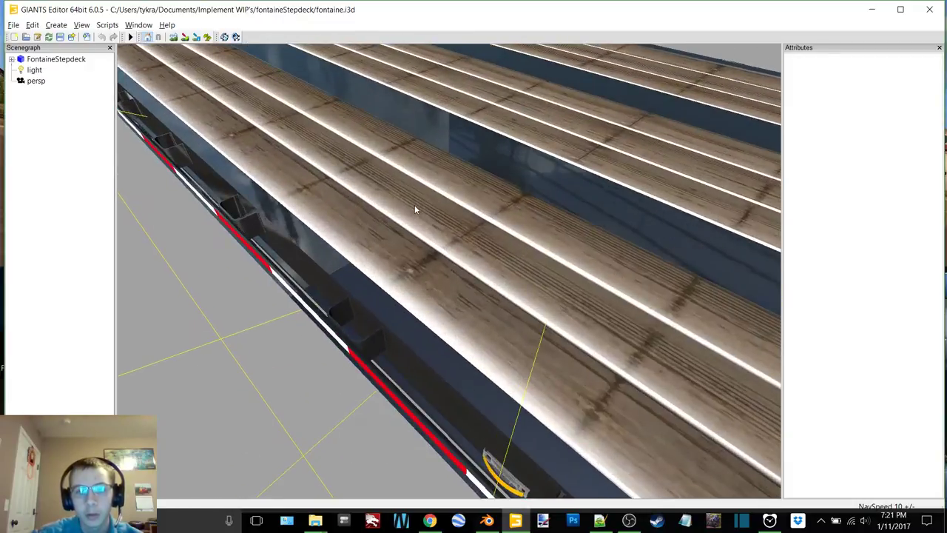
scroll(448, 183, "down", 15)
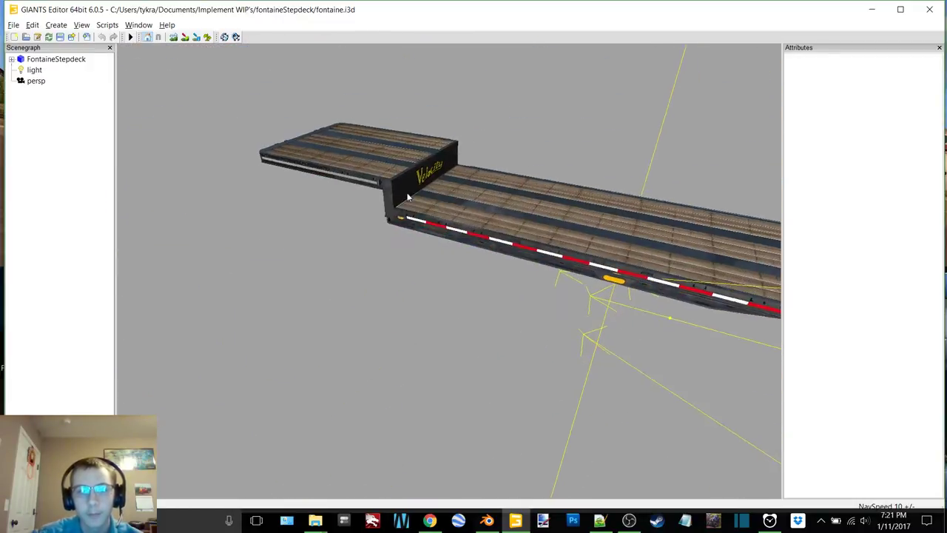
left_click_drag(450, 188, 909, 59, "alt")
left_click(929, 9)
left_click(567, 263)
Move cubemap2 from Textures to the desktop and put in its place a copy of cubemap2 from the ChromeTutorial folder.
double_click(376, 166)
left_click_drag(448, 159, 65, 374)
double_click(23, 402)
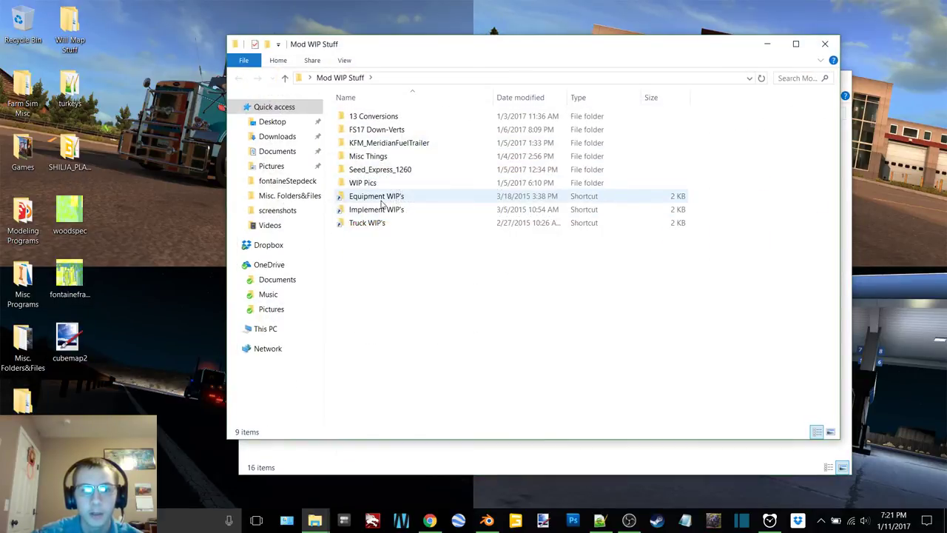
double_click(370, 156)
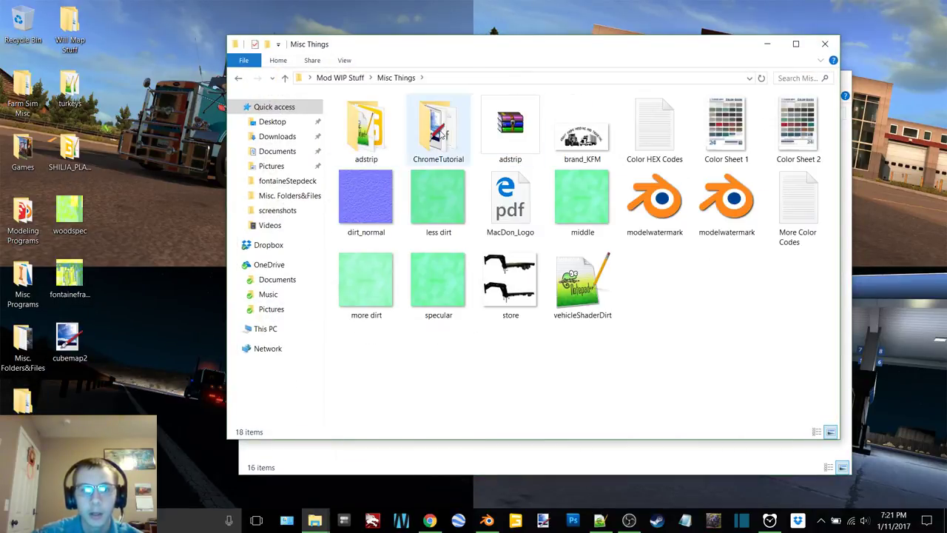
double_click(439, 133)
left_click(431, 126)
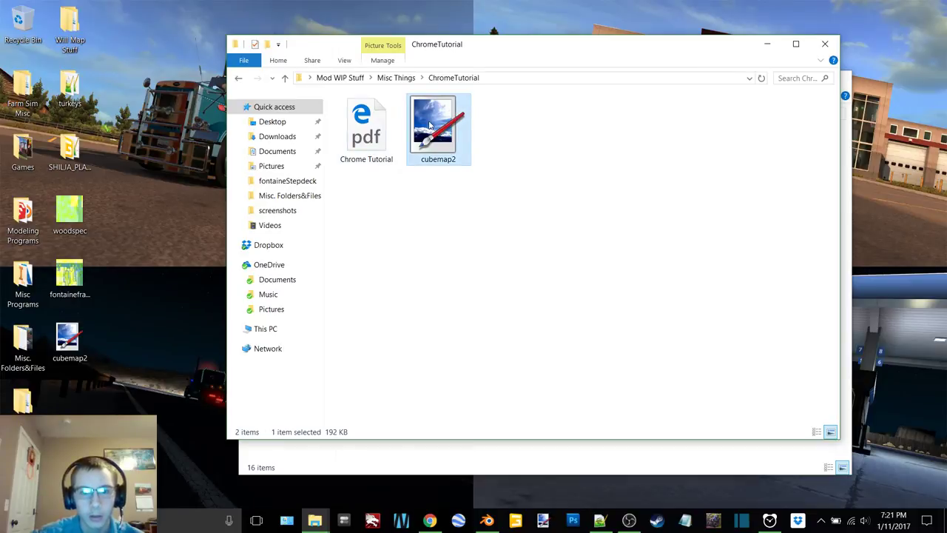
left_click(769, 44)
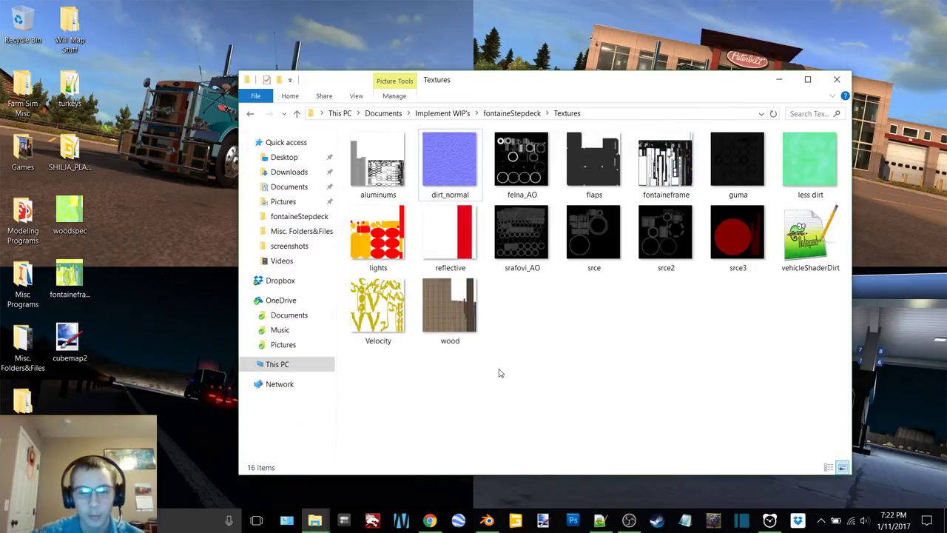
key("ctrl+v")
left_click(315, 520)
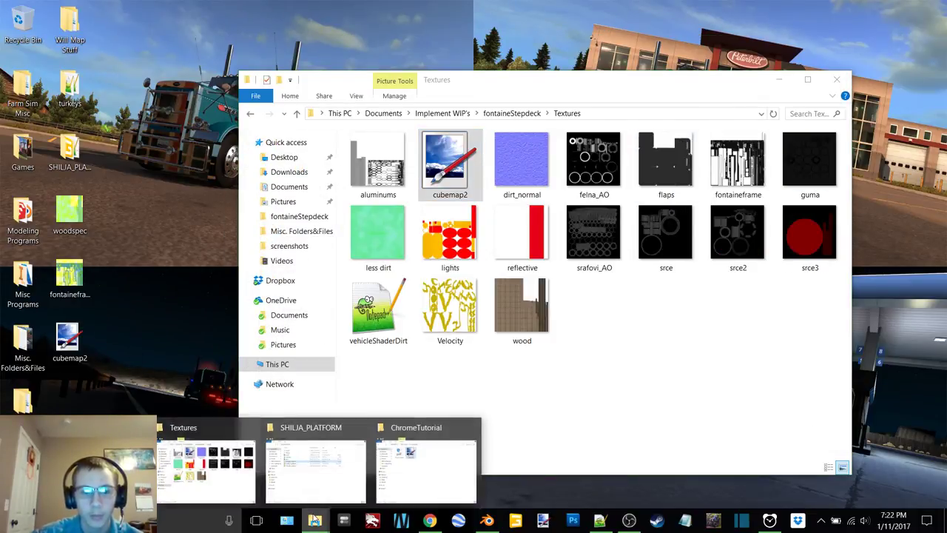
left_click(424, 456)
left_click(823, 40)
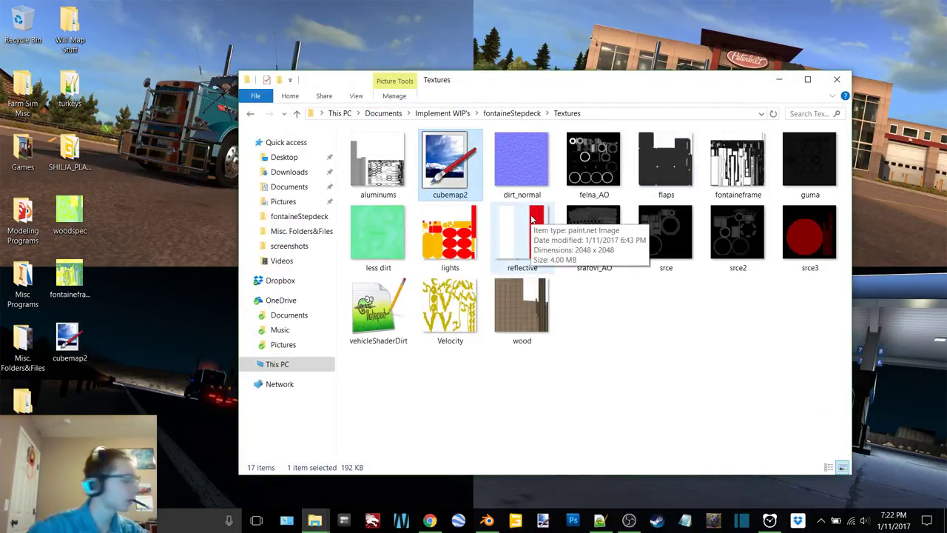
Reopen fontaine.i3d from the fontaineStepdeck folder with GIANTS Editor 6.0.5 and dismiss the welcome window.
left_click(255, 115)
double_click(396, 180)
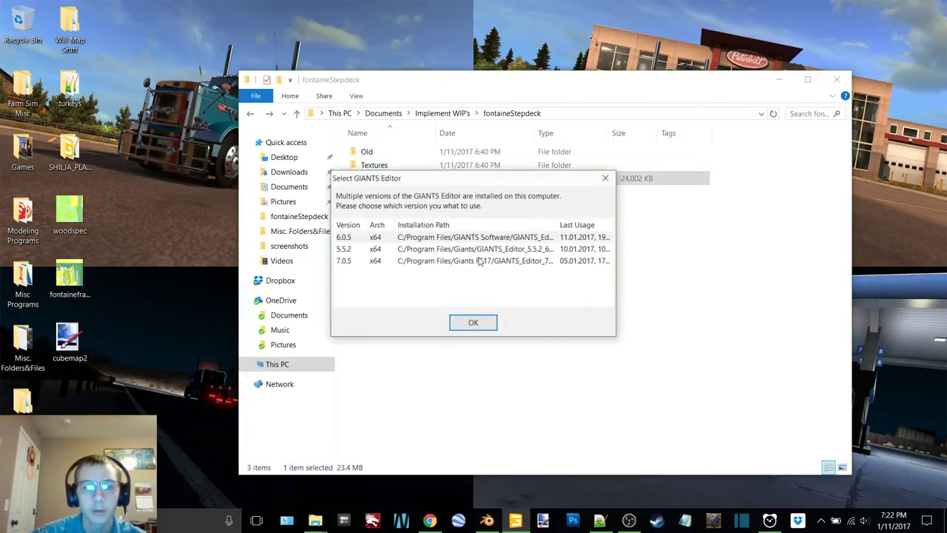
double_click(481, 237)
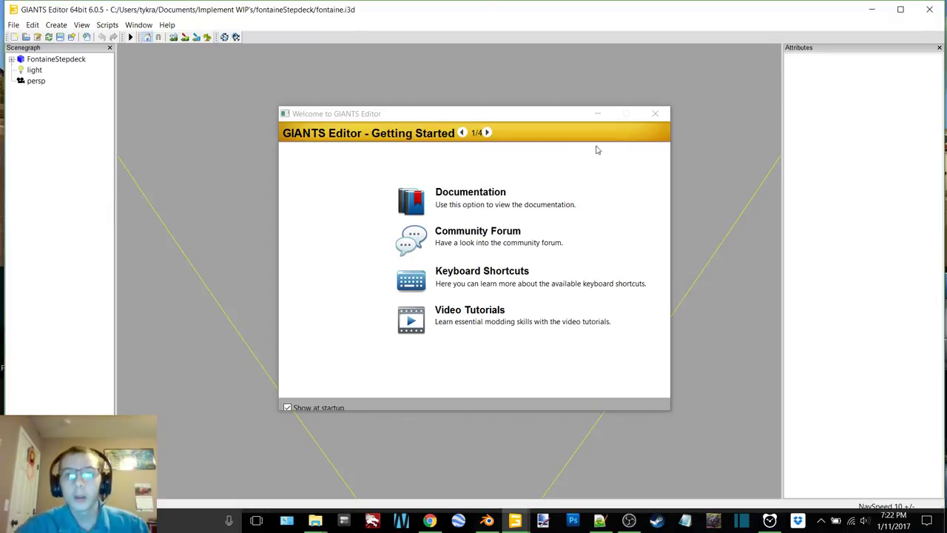
left_click(655, 114)
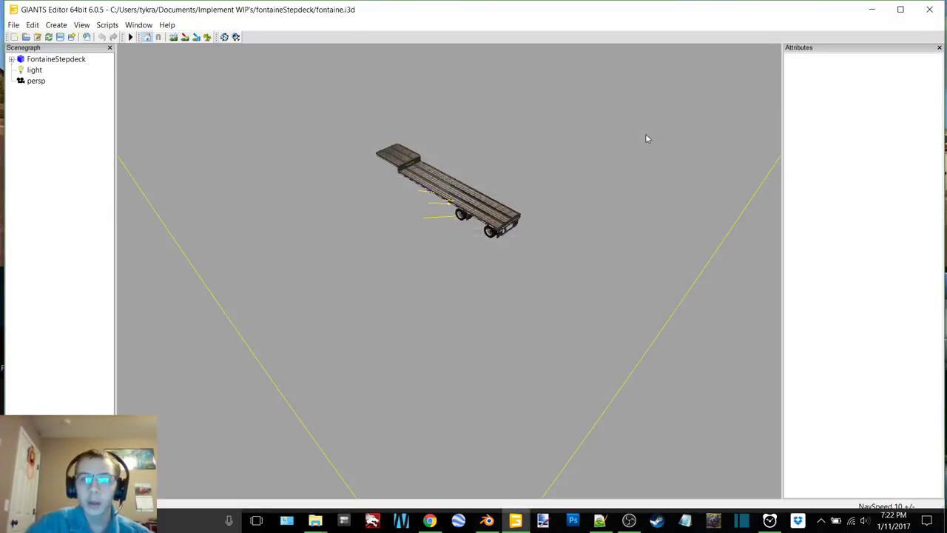
Maximize the editor window, hide the object attributes and show the Material Editing settings.
left_click(899, 10)
left_click(940, 43)
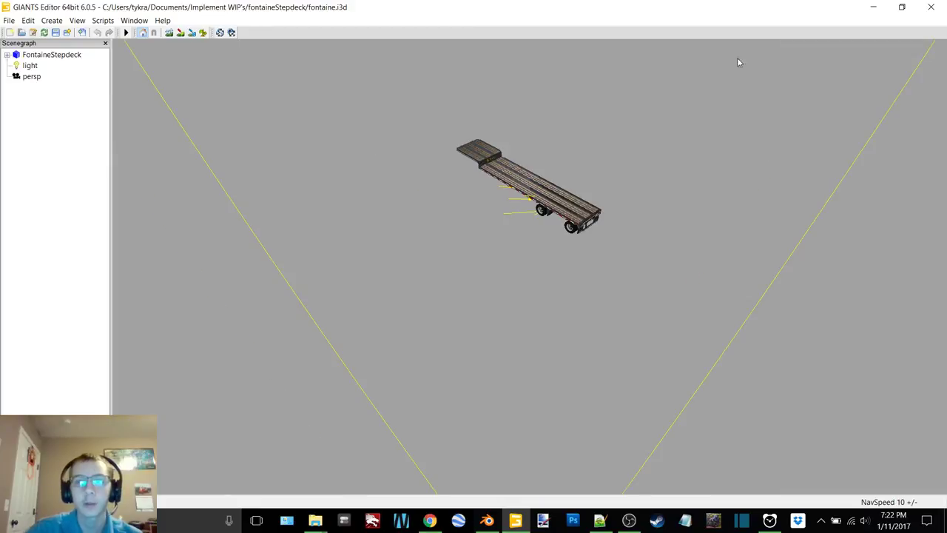
left_click(130, 20)
left_click(182, 116)
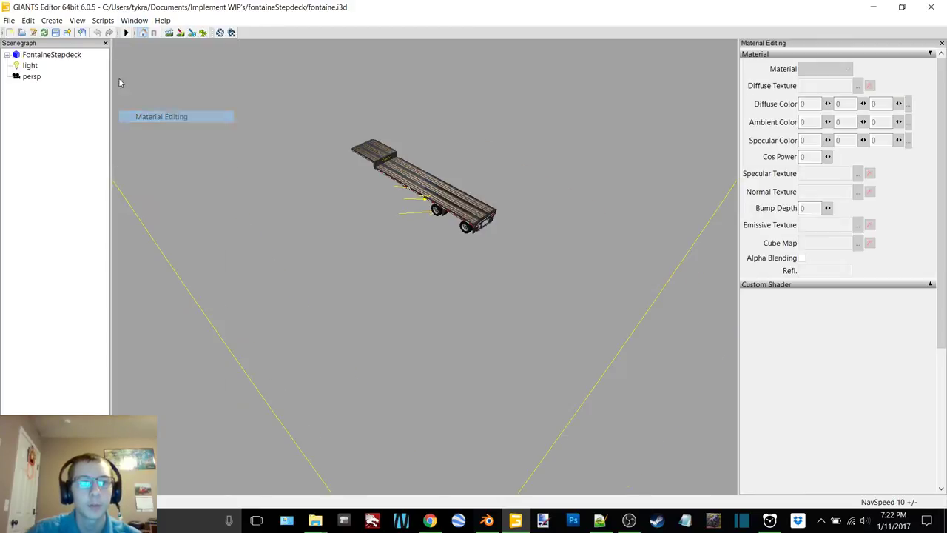
Expand FontaineStepdeck and select its chrometrims object, with the trailer in close view.
left_click(54, 57)
double_click(55, 58)
left_click(52, 66)
middle_click_drag(385, 227, 396, 249, "alt")
right_click_drag(395, 249, 577, 148, "alt")
middle_click_drag(577, 148, 463, 171, "alt")
left_click_drag(463, 172, 452, 141, "alt")
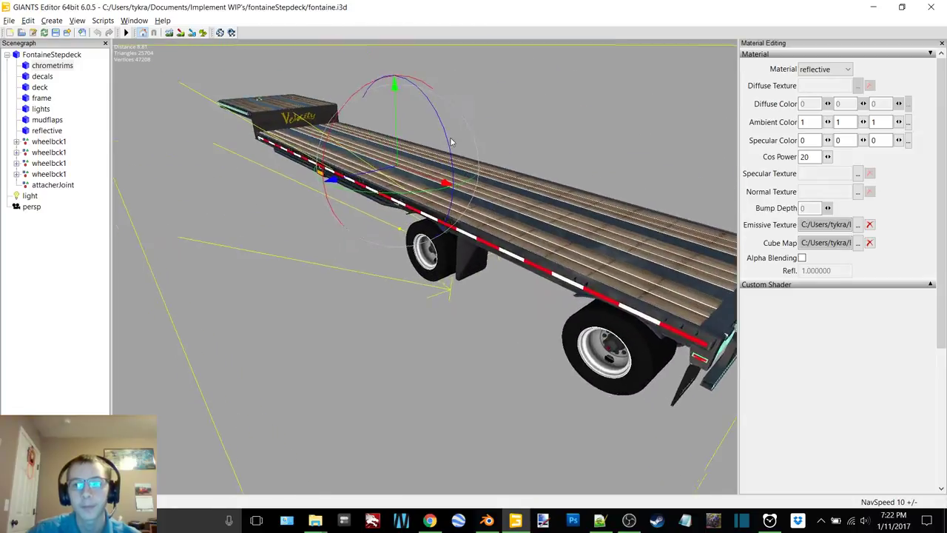
Remove the cube map from the chrometrims' reflective material and check its emissive texture in the texture viewer.
right_click_drag(452, 141, 414, 166, "alt")
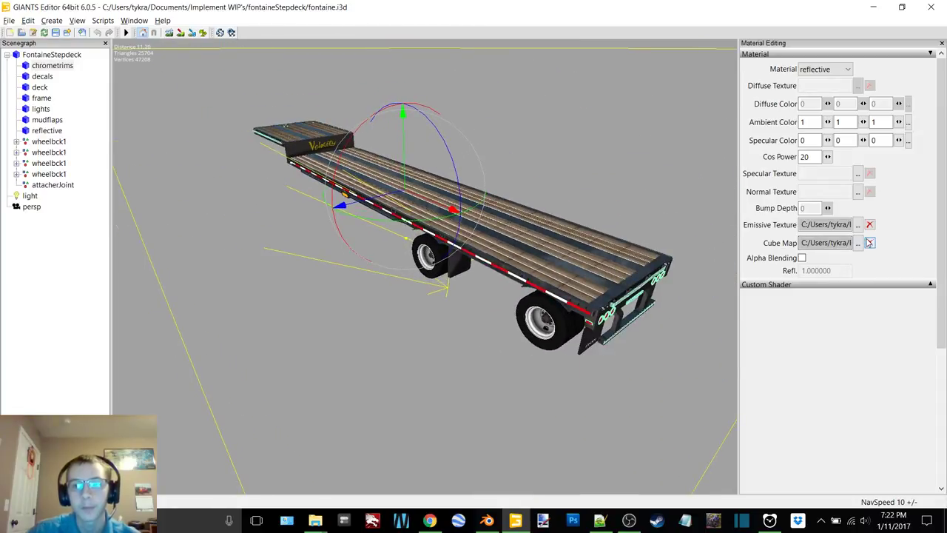
left_click(857, 225)
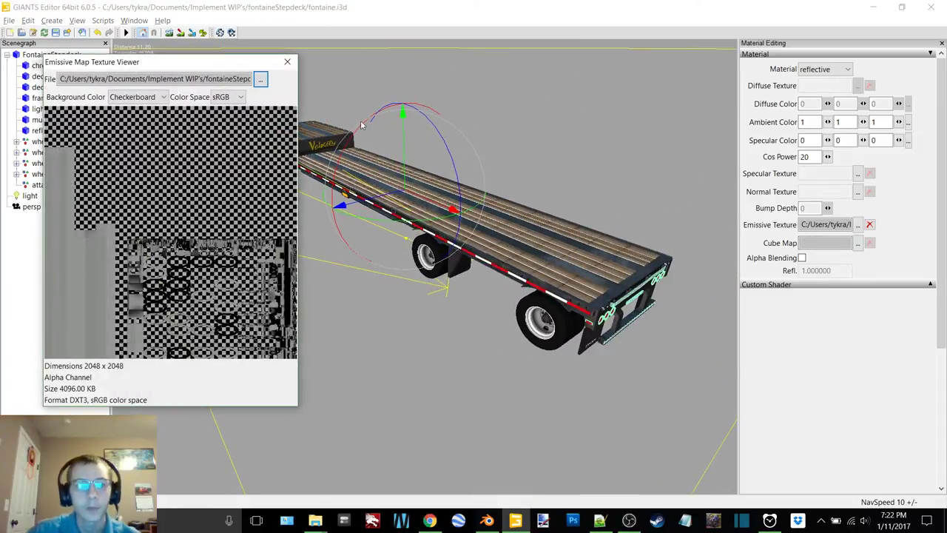
left_click(292, 67)
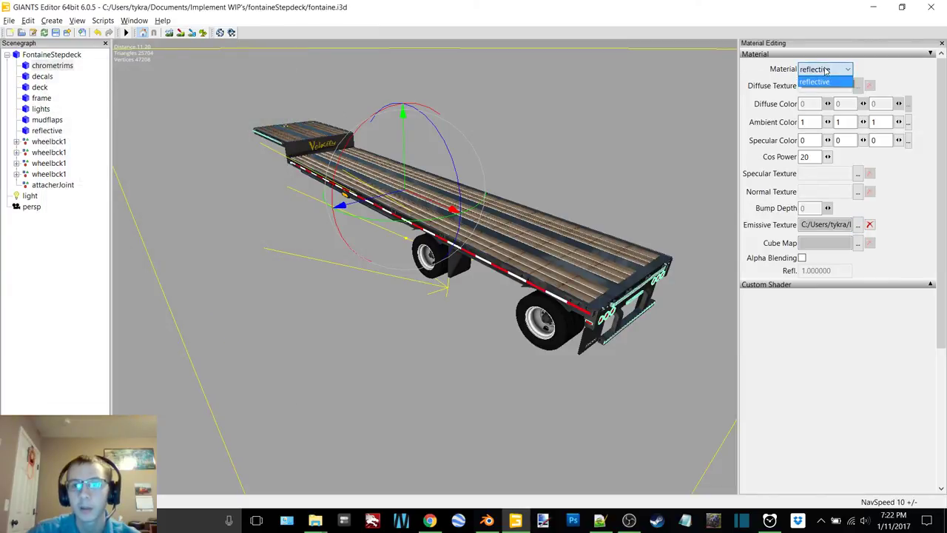
Try to remove the emissive texture from the chrometrims' reflective material, with the trailer's rear in close view.
middle_click_drag(415, 202, 388, 191, "alt")
scroll(444, 220, "up", 3)
left_click_drag(471, 198, 489, 197, "alt")
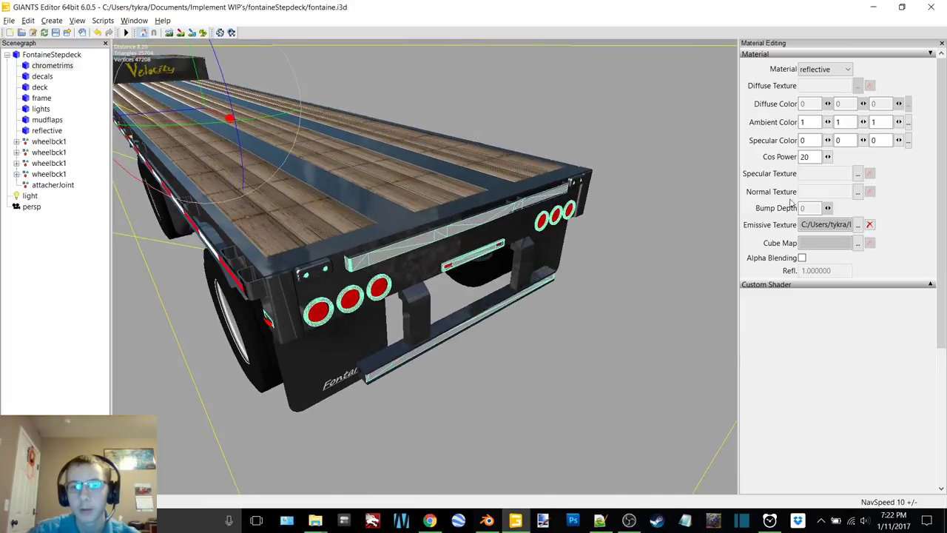
left_click(869, 225)
left_click(93, 302)
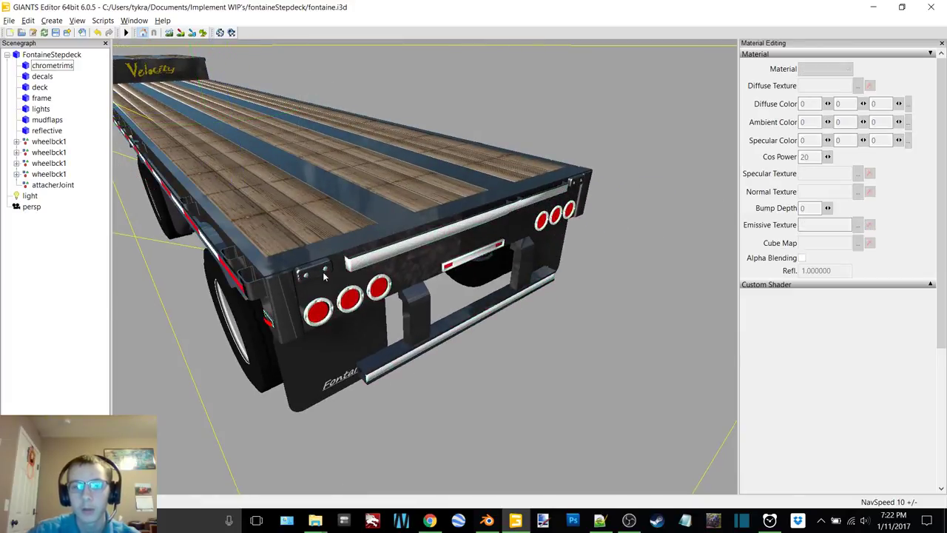
Load vehicleShaderDirt from the Textures folder as the custom shader of the chrometrims' reflective material.
left_click(51, 66)
scroll(474, 172, "down", 4)
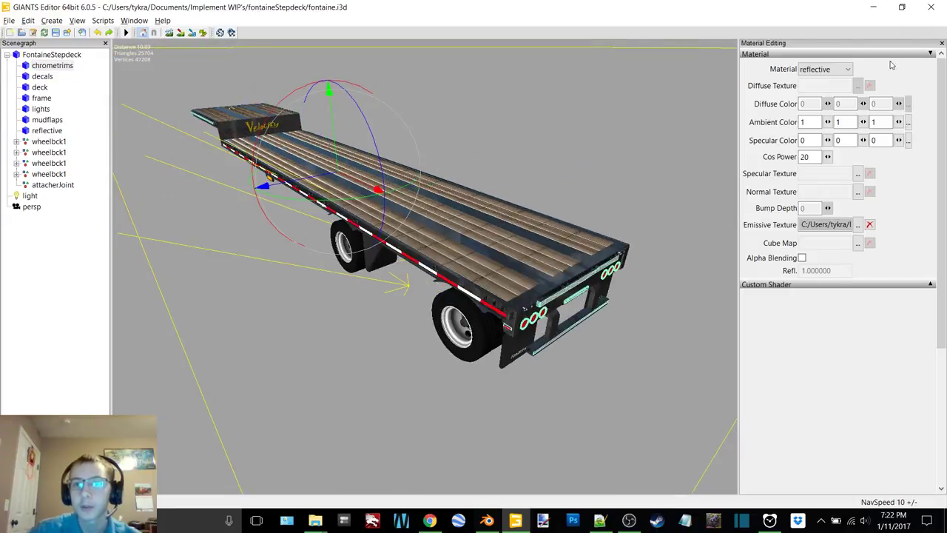
left_click(931, 285)
scroll(879, 286, "down", 3)
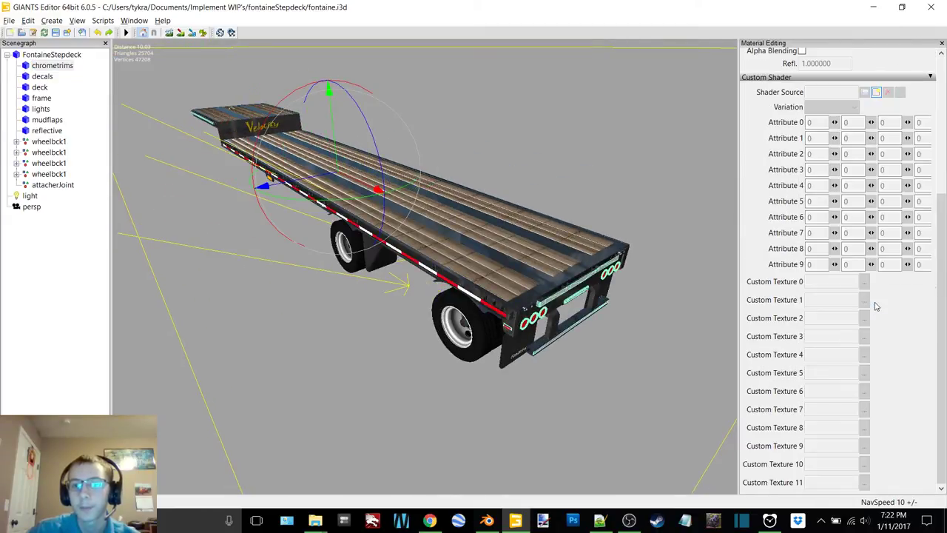
left_click(876, 92)
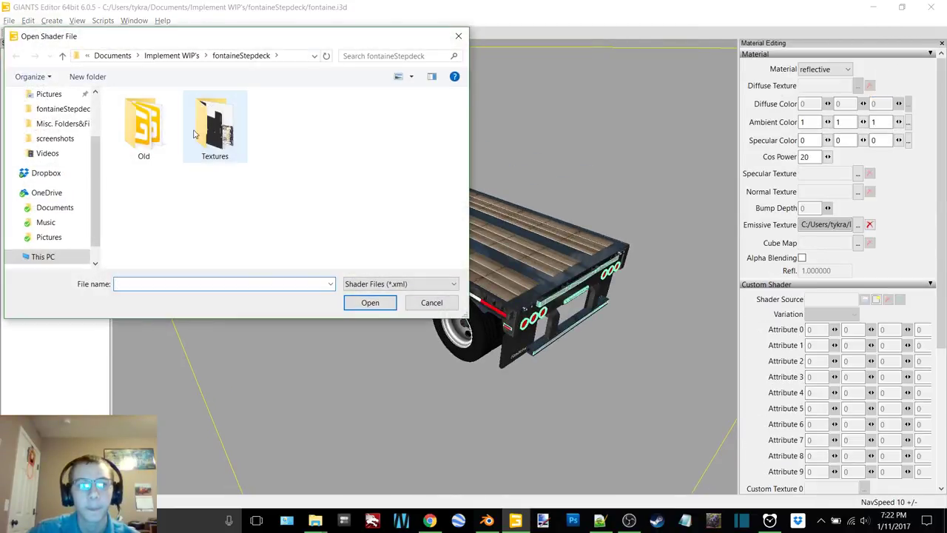
double_click(203, 132)
left_click(143, 123)
left_click(370, 303)
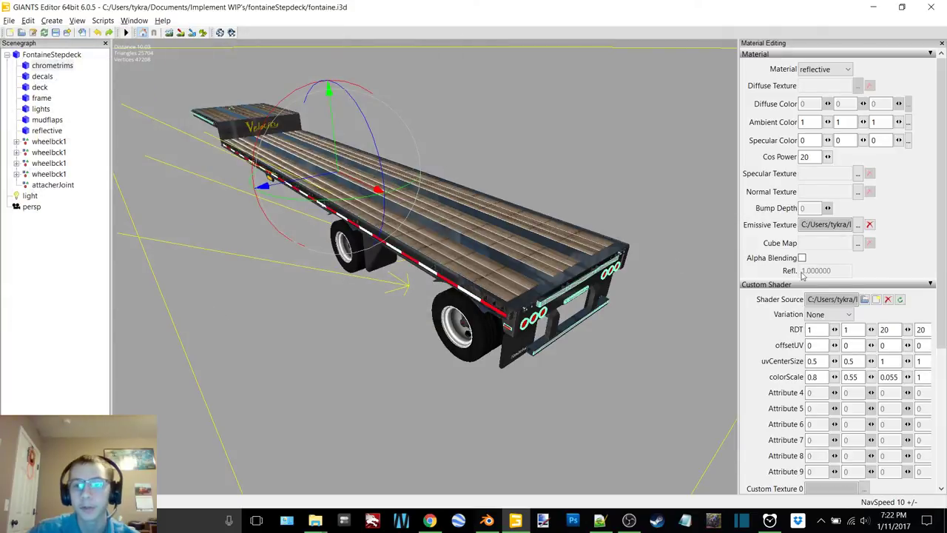
Assign the cubemap2 texture as the cube map of the chrometrims' reflective material.
left_click(857, 247)
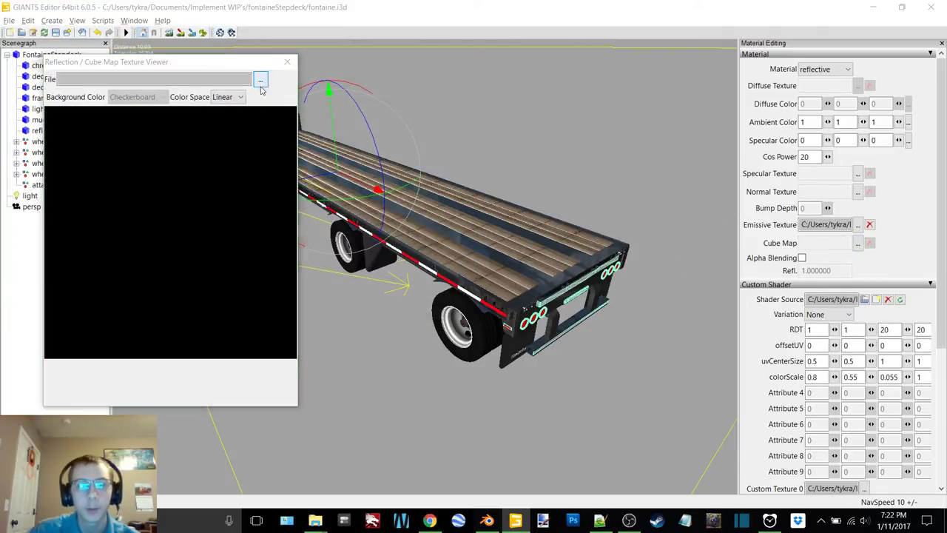
left_click(261, 79)
double_click(253, 163)
left_click(288, 63)
Assign the less dirt texture as the specular texture of the chrometrims' reflective material and check the trailer's rear.
left_click(858, 174)
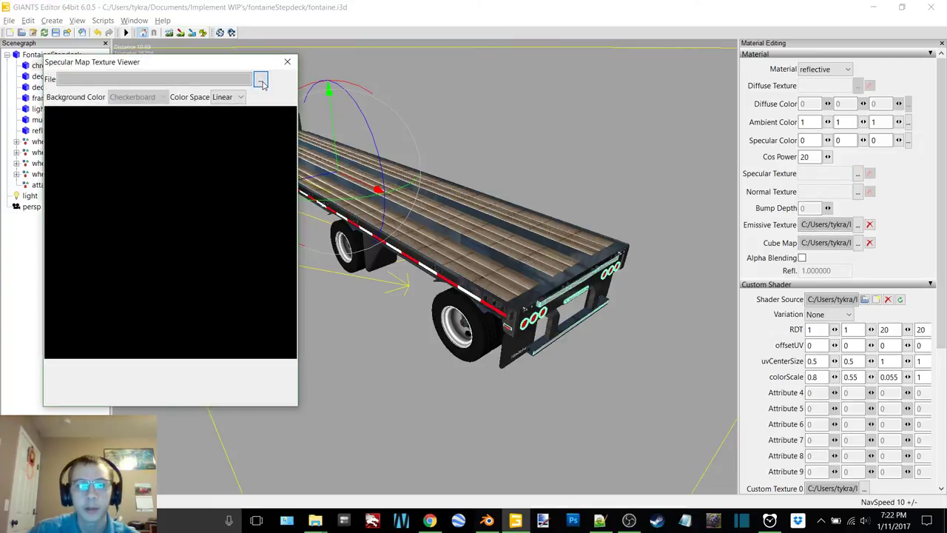
left_click(261, 78)
double_click(340, 237)
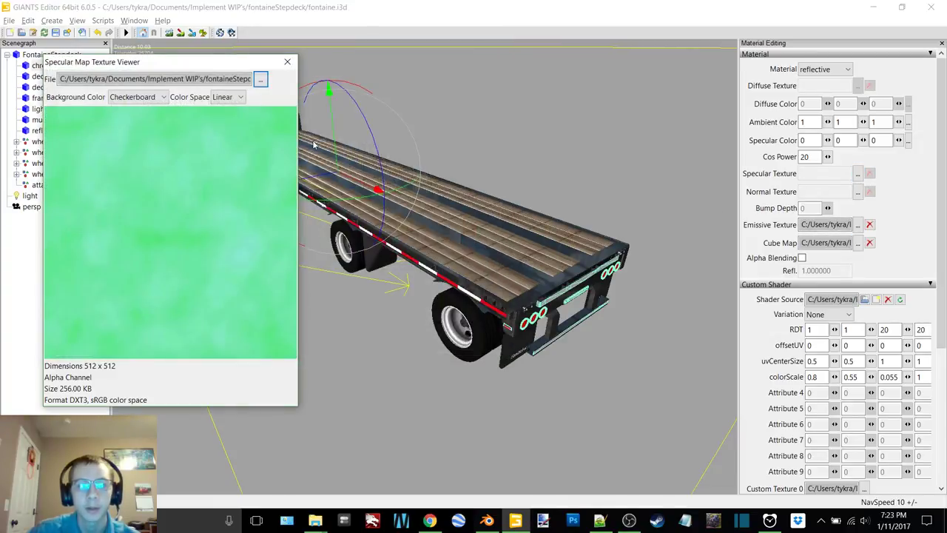
left_click(287, 62)
middle_click_drag(385, 241, 390, 216, "alt")
scroll(393, 215, "up", 5)
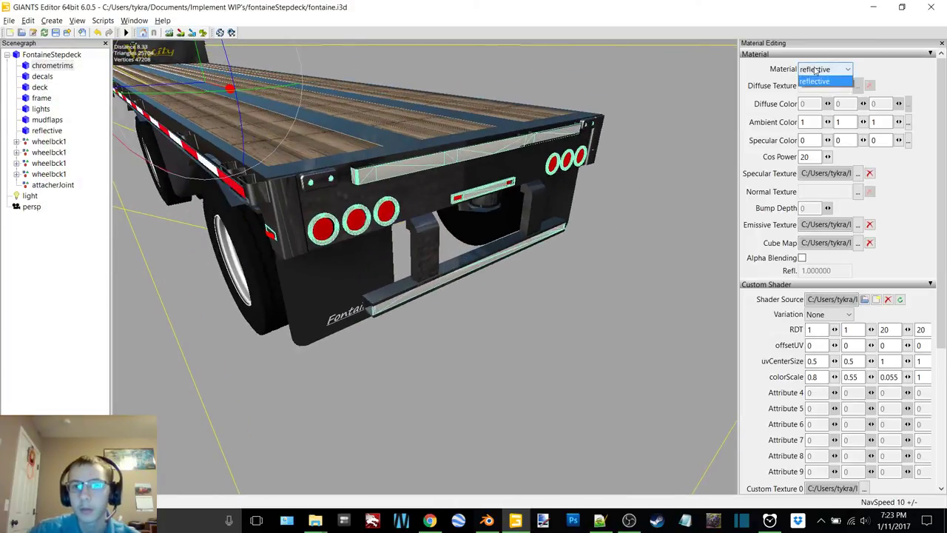
Assign cubemap2 as the cube map of the decals' velocity material and inspect the Velocity lettering up close.
left_click(42, 77)
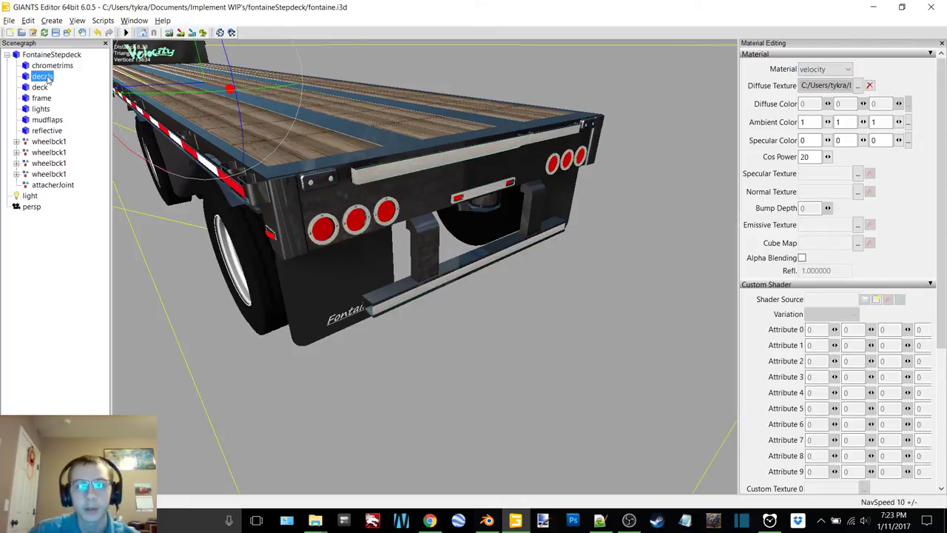
left_click_drag(347, 139, 378, 136, "alt")
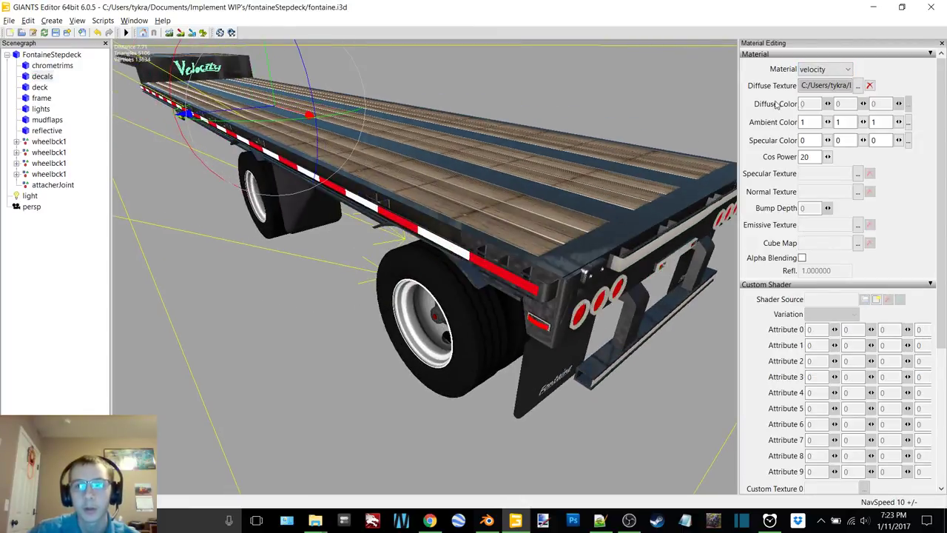
left_click(857, 243)
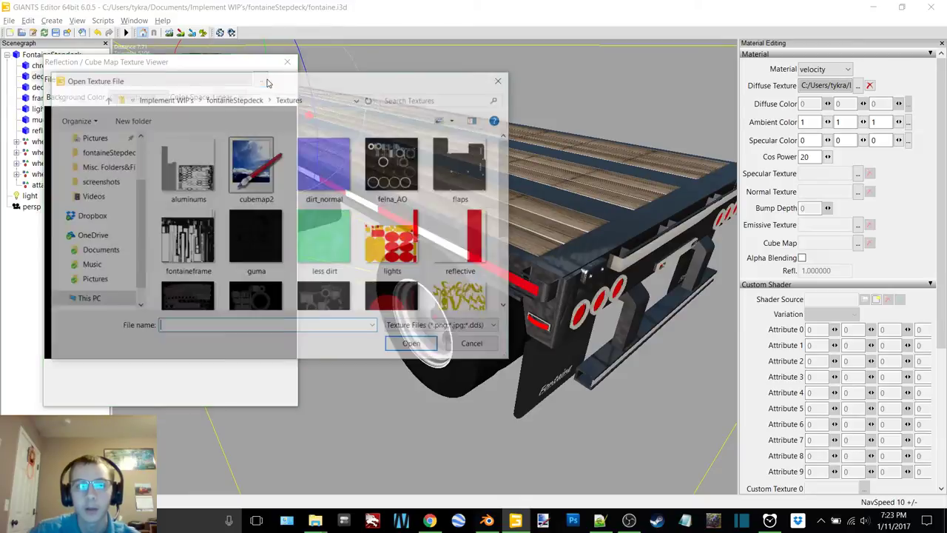
double_click(232, 194)
left_click(287, 62)
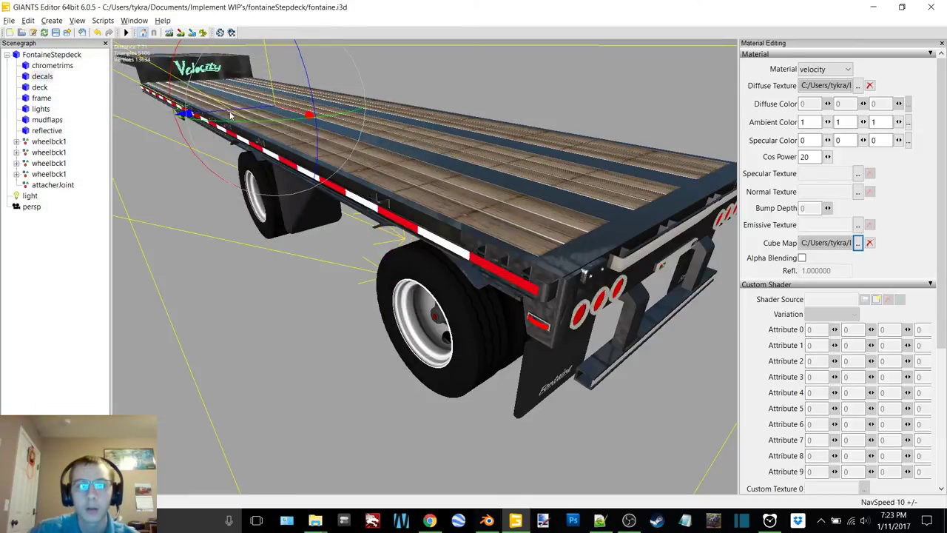
middle_click_drag(231, 113, 272, 154, "alt")
scroll(317, 131, "up", 5)
left_click_drag(317, 132, 538, 129, "alt")
left_click(537, 127)
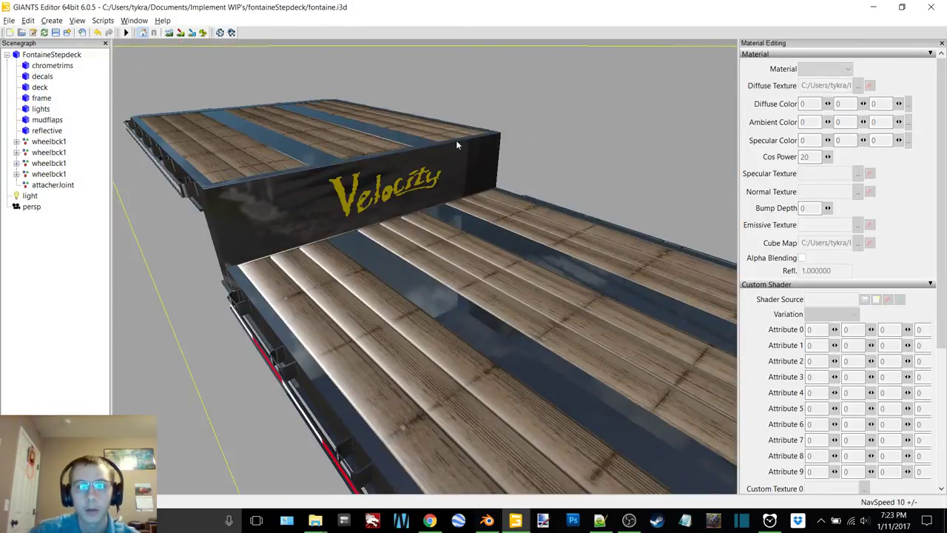
scroll(466, 140, "up", 4)
scroll(464, 141, "down", 2)
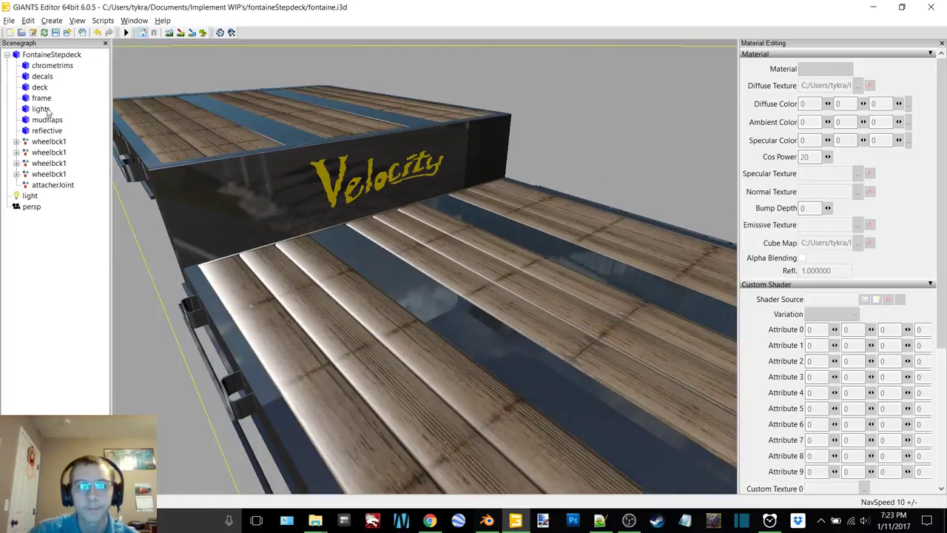
Load vehicleShaderDirt as the custom shader of the decals' velocity material.
left_click(42, 76)
scroll(490, 193, "down", 5)
scroll(473, 180, "up", 2)
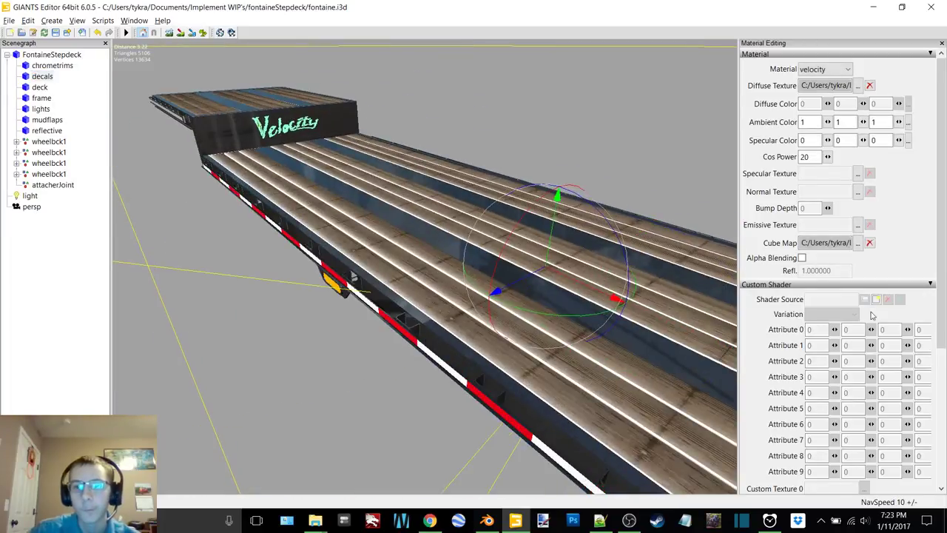
scroll(874, 313, "down", 5)
left_click(878, 92)
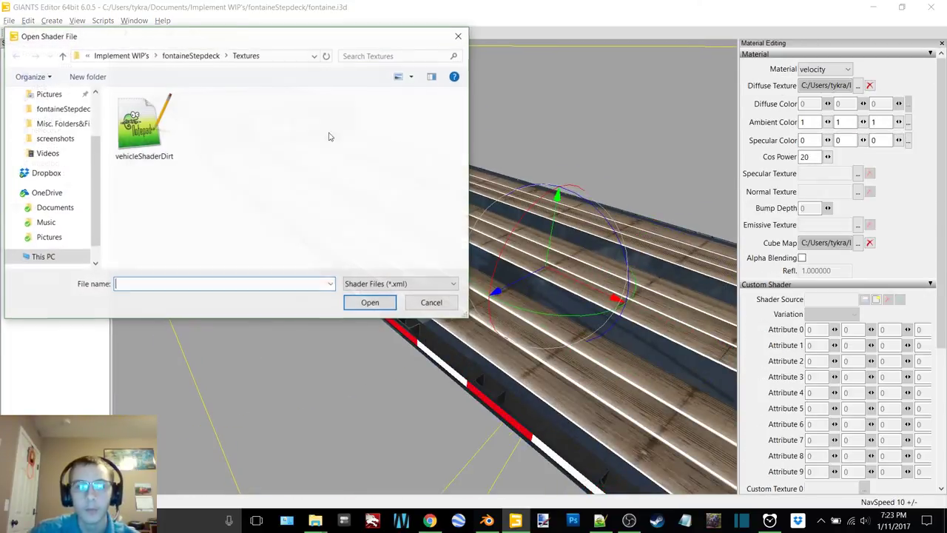
double_click(141, 126)
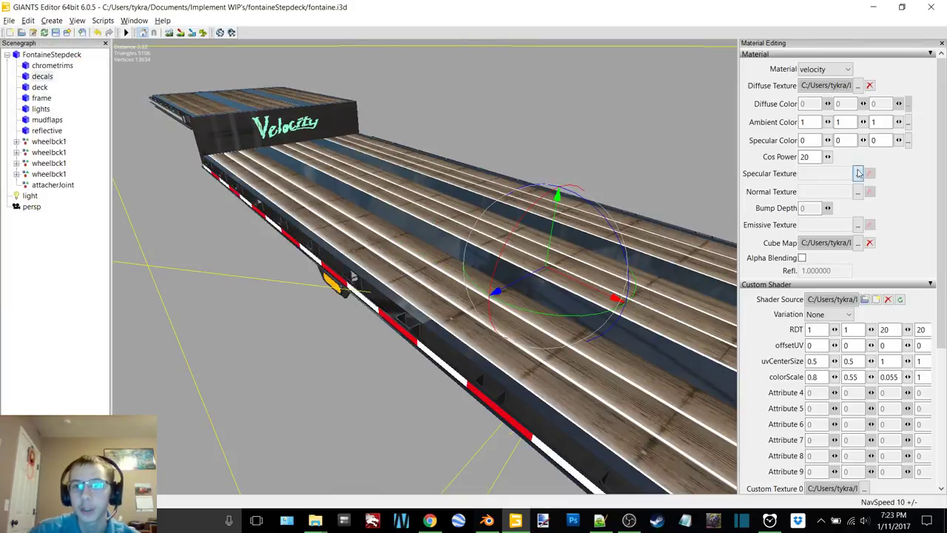
Assign the less dirt texture as the specular texture of the decals' velocity material.
left_click(857, 173)
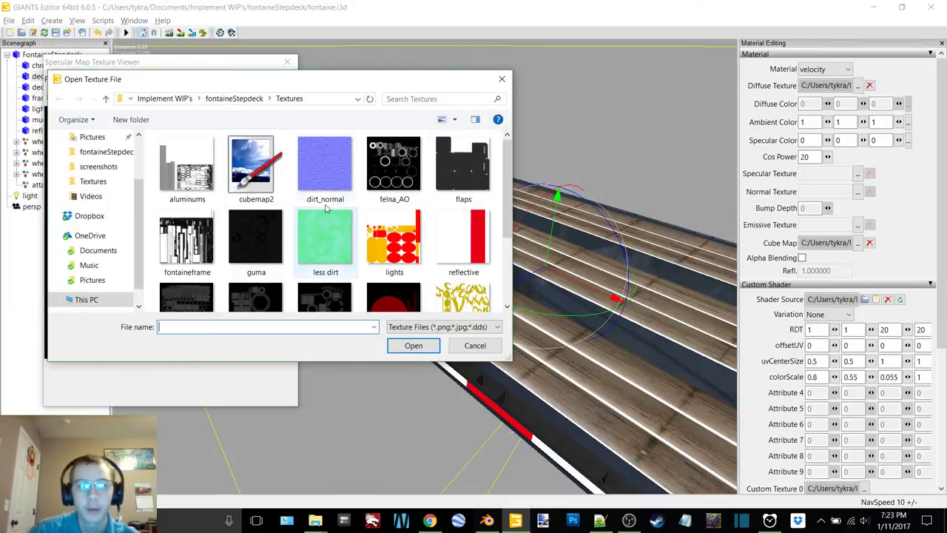
double_click(324, 236)
left_click(287, 61)
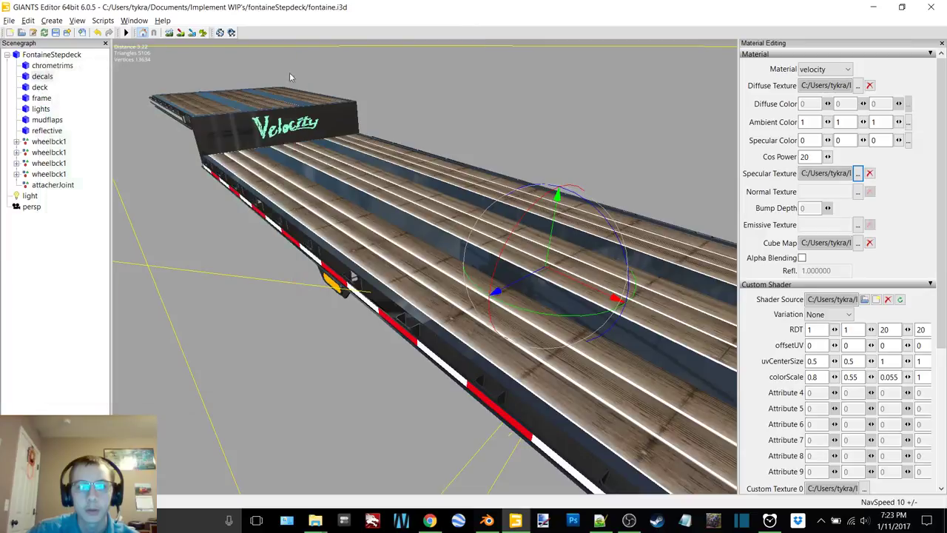
left_click(463, 99)
left_click_drag(406, 100, 362, 130, "alt")
Assign cubemap2 as the cube map of the deck's wood material and inspect the deck surface without the selection.
left_click(40, 88)
left_click_drag(318, 91, 474, 126, "alt")
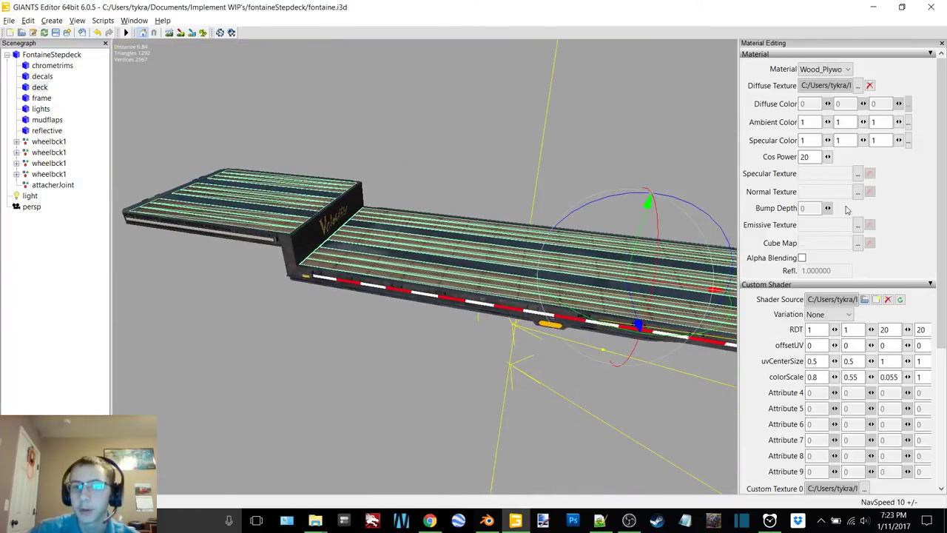
left_click(857, 243)
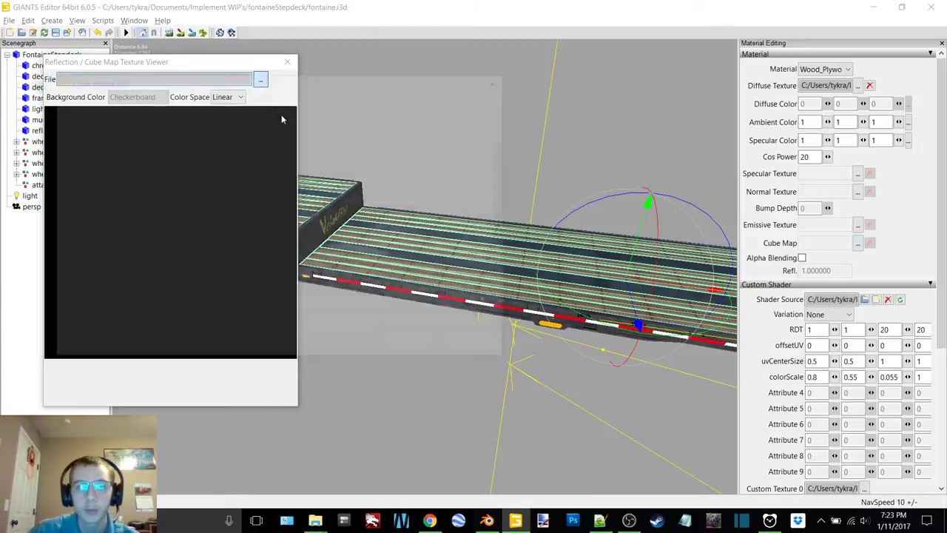
double_click(251, 167)
left_click(287, 62)
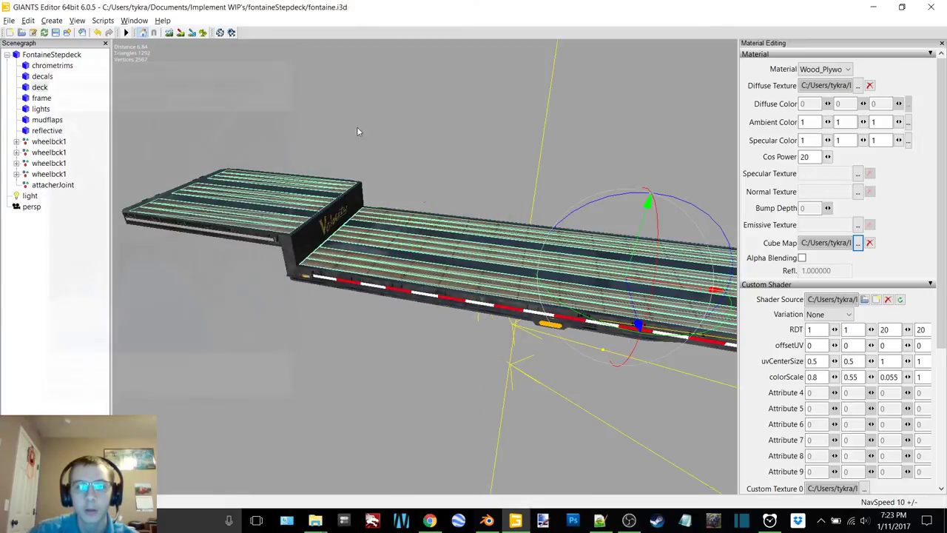
left_click(479, 142)
scroll(376, 207, "up", 5)
scroll(386, 206, "down", 5)
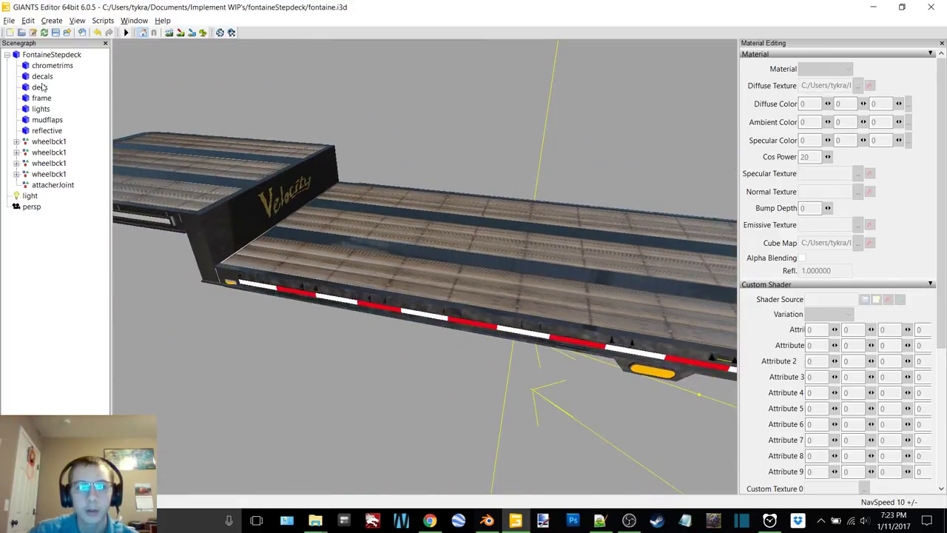
Replace the custom shader of the deck's wood material with vehicleShaderDirt from the Textures folder.
left_click(43, 87)
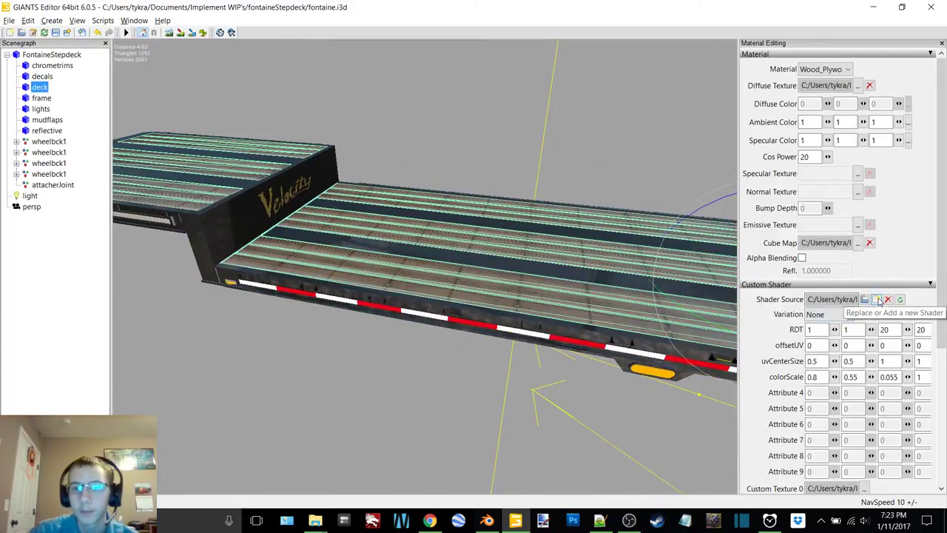
scroll(878, 301, "down", 4)
left_click(876, 91)
left_click(144, 148)
left_click(370, 301)
Assign the less dirt texture as the deck's specular texture and inspect the wooden planks.
scroll(934, 185, "up", 1)
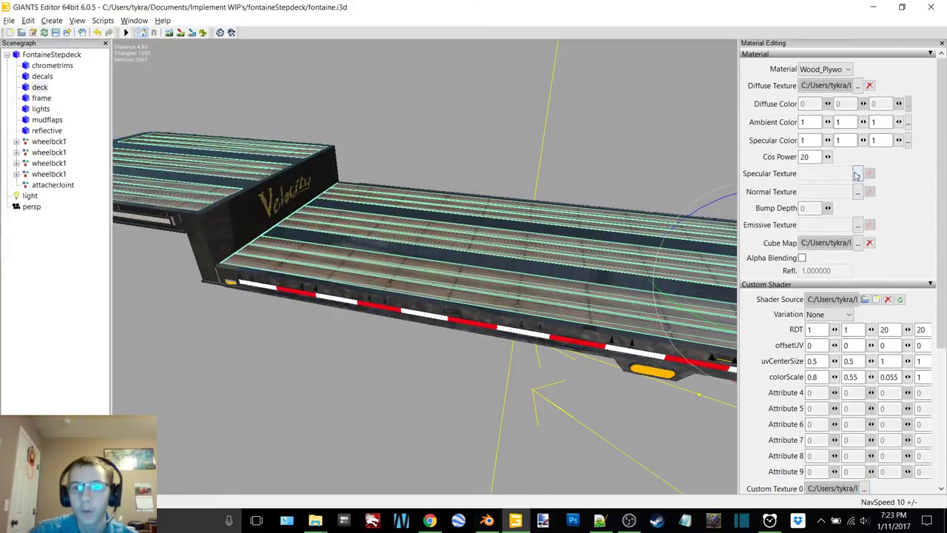
left_click(857, 173)
left_click(260, 84)
left_click(337, 233)
double_click(336, 233)
left_click(287, 61)
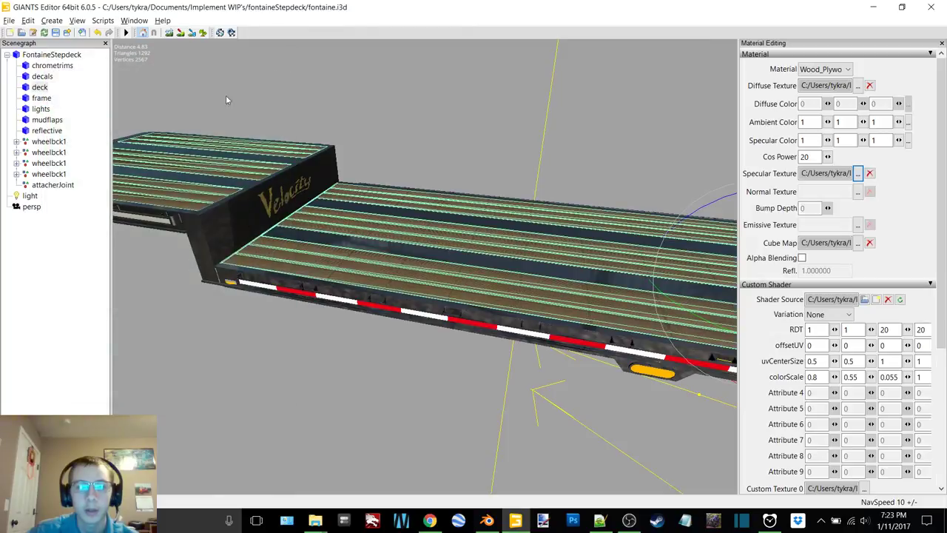
left_click(80, 269)
scroll(383, 198, "up", 6)
scroll(391, 194, "down", 5)
scroll(372, 207, "down", 1)
Clear the cube map and shader of the frame's trailerframe material and load vehicleShaderDirt as its custom shader.
left_click(42, 98)
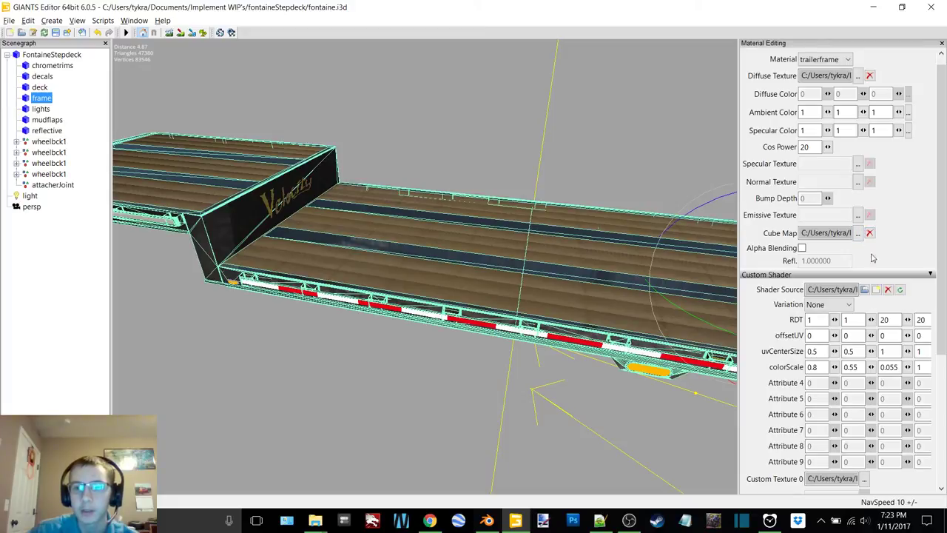
scroll(890, 291, "down", 5)
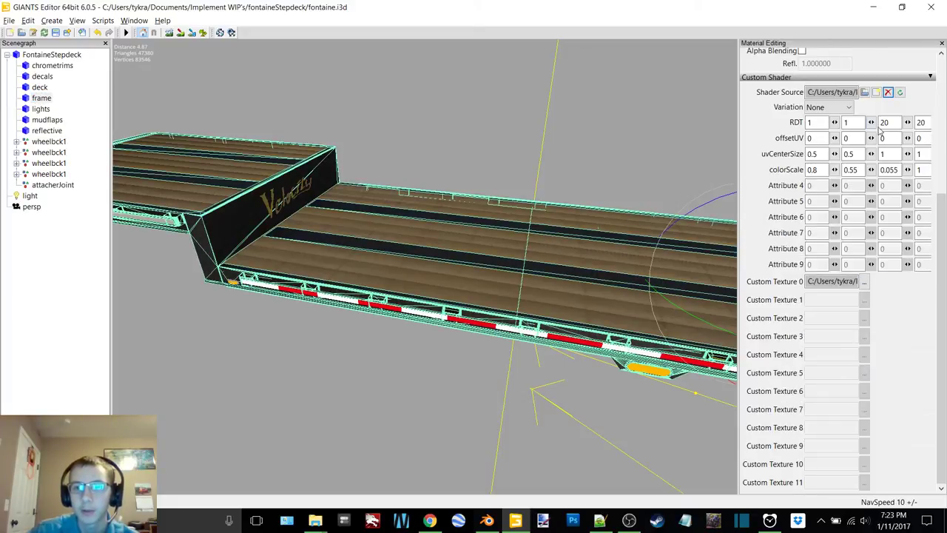
left_click(863, 281)
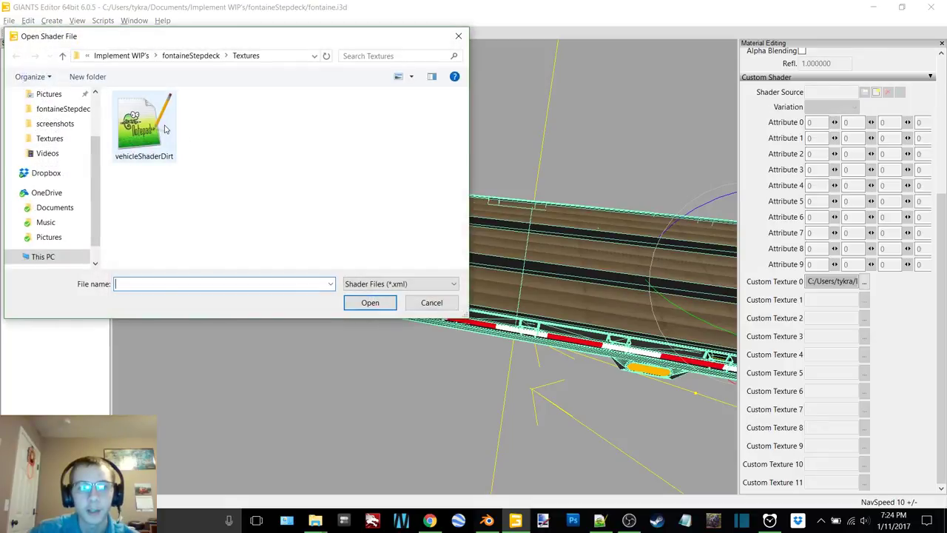
double_click(145, 126)
Assign cubemap2 as the cube map of the frame's trailerframe material.
scroll(910, 340, "up", 2)
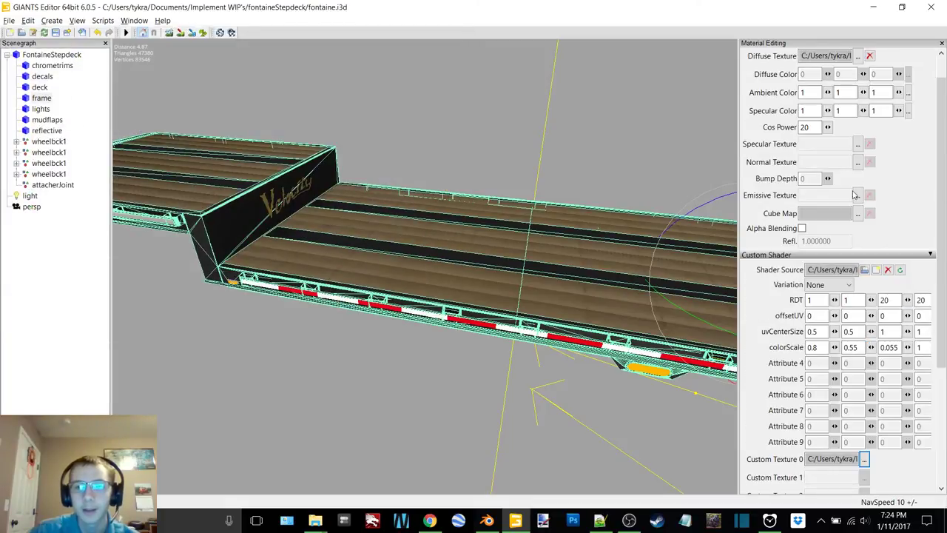
scroll(853, 217, "up", 1)
left_click(858, 234)
left_click(260, 80)
double_click(251, 163)
left_click(287, 61)
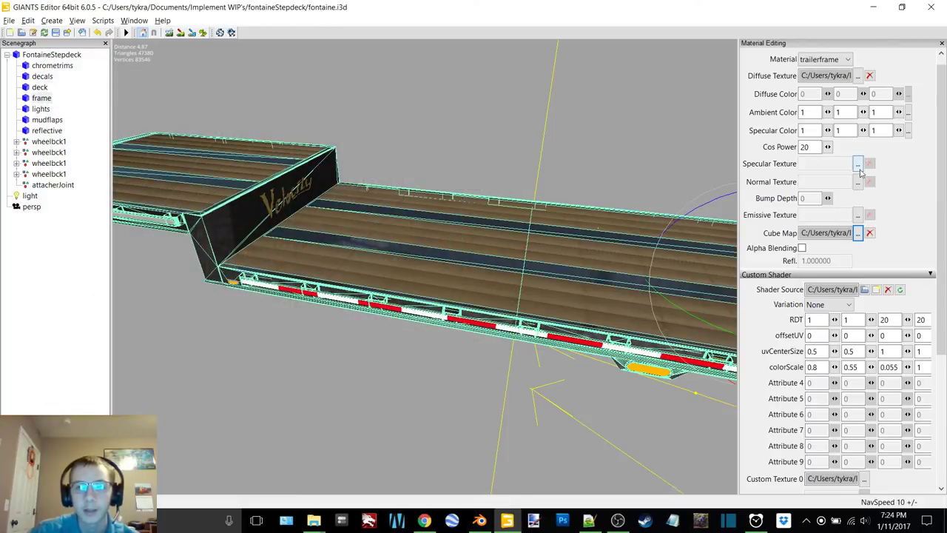
Assign the less dirt texture as the specular texture of the frame's trailerframe material.
left_click(856, 165)
left_click(261, 79)
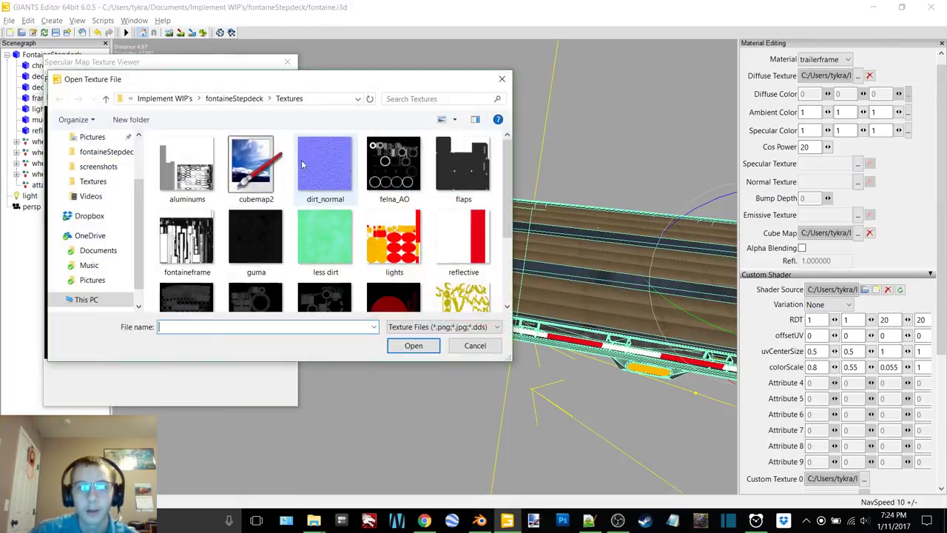
double_click(325, 240)
left_click(288, 62)
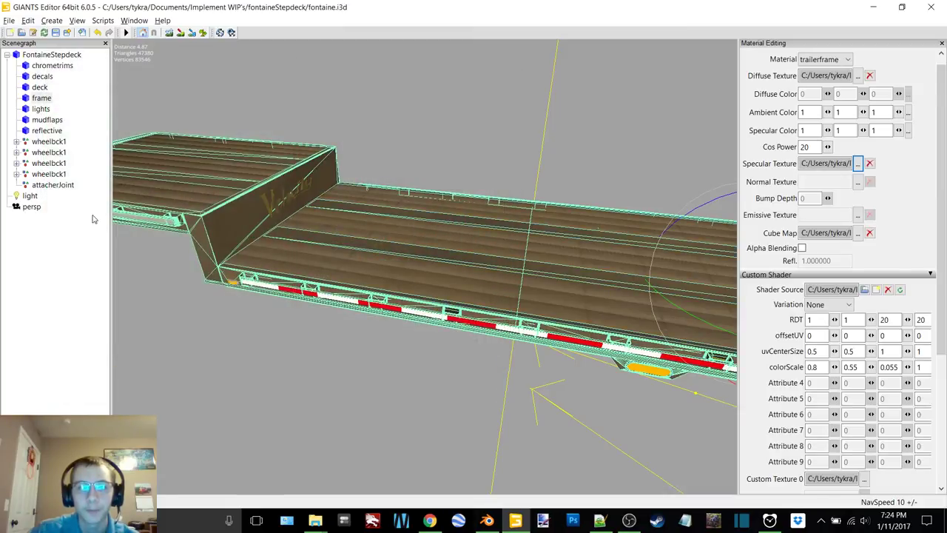
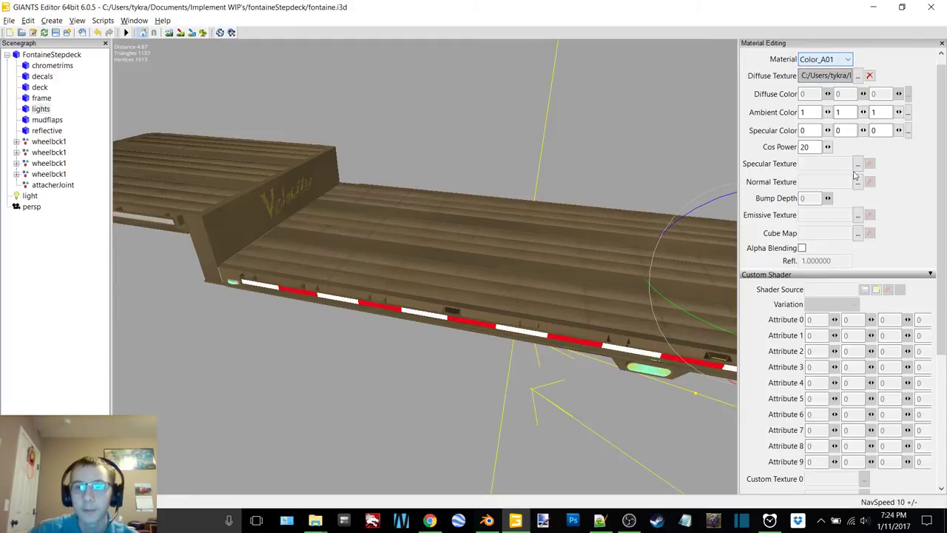
Load vehicleShaderDirt as the custom shader of the lights' Color_A01 material and assign less dirt as its specular texture.
scroll(877, 273, "down", 3)
left_click(876, 92)
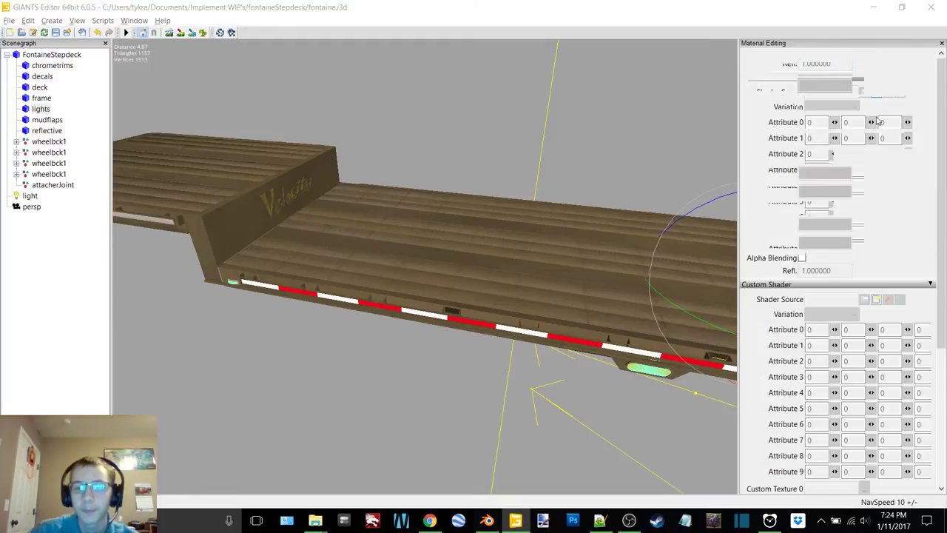
double_click(144, 140)
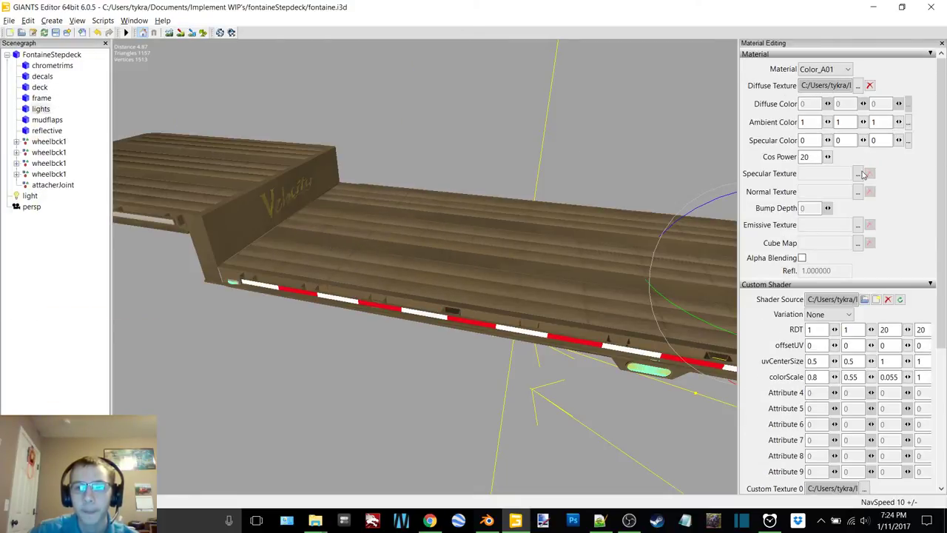
left_click(858, 174)
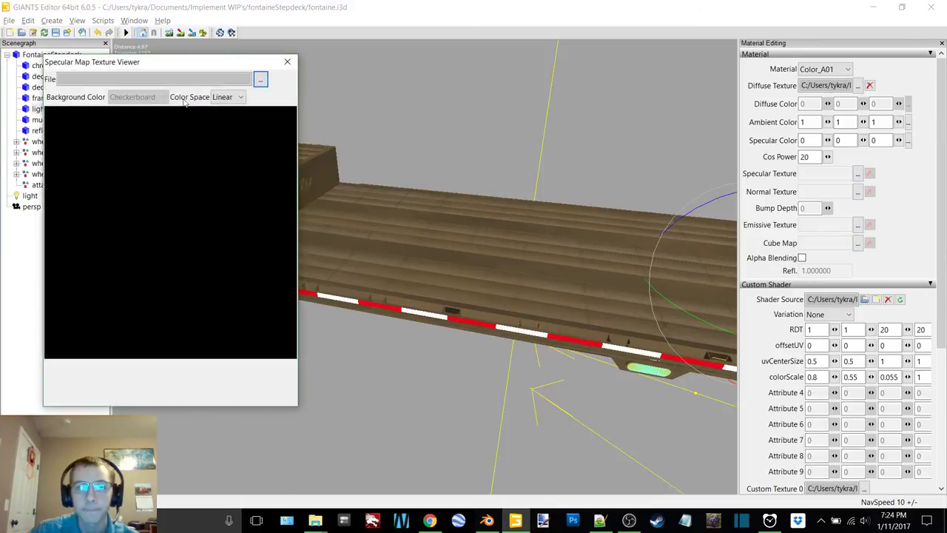
left_click(261, 80)
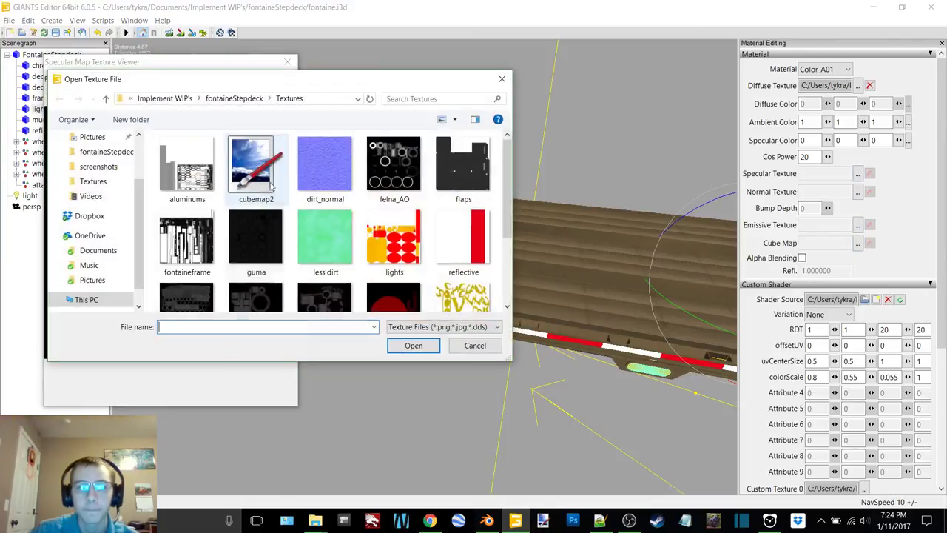
double_click(321, 234)
left_click(287, 64)
Inspect the tail lights and bumper at the rear of the trailer.
middle_click_drag(455, 154, 400, 180, "alt")
left_click(64, 295)
scroll(415, 182, "up", 5)
left_click_drag(400, 180, 369, 170, "alt")
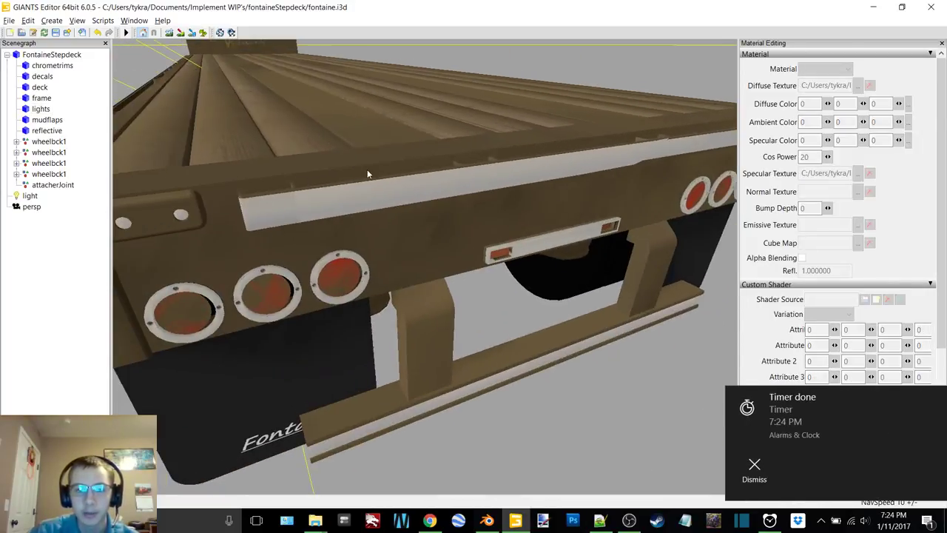
scroll(369, 170, "down", 3)
Dismiss the finished timer notification, then open and close the Alarms & Clock app.
left_click(755, 466)
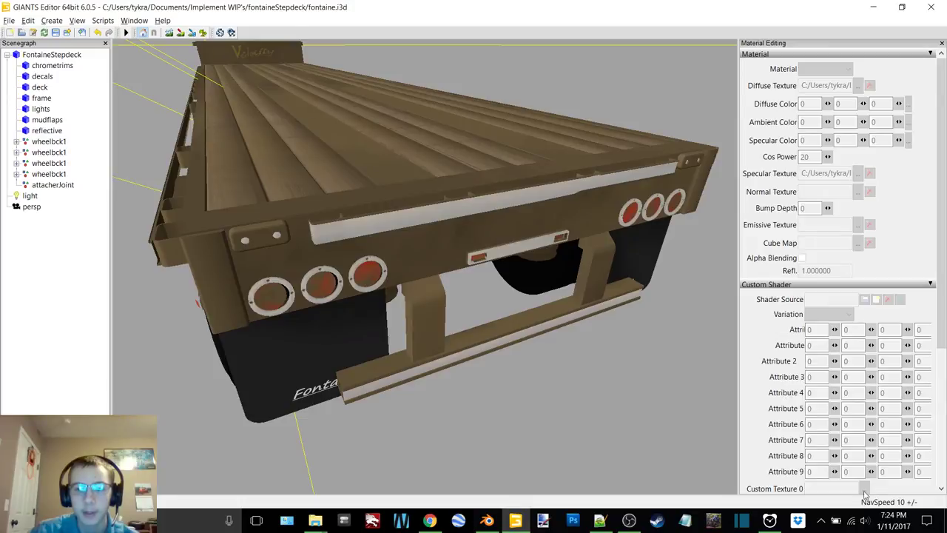
left_click(769, 520)
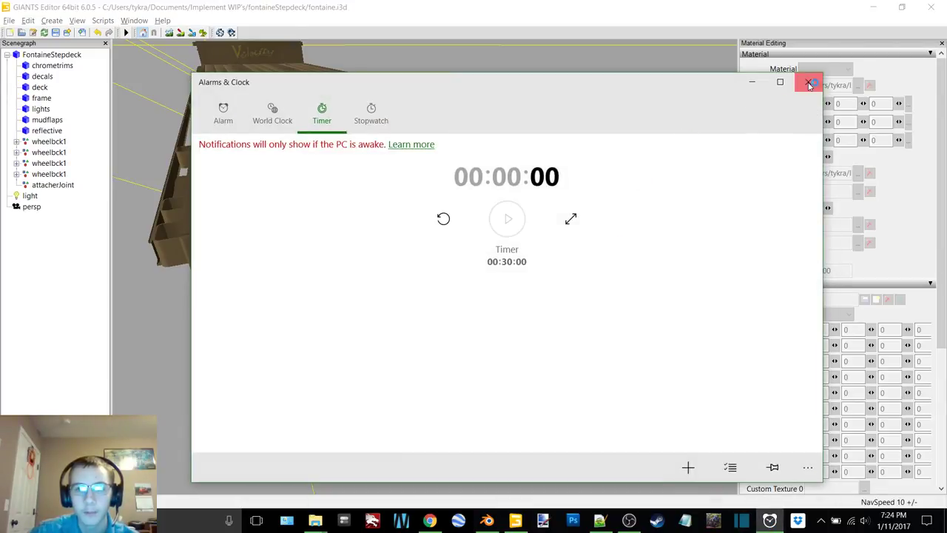
left_click(809, 84)
Assign cubemap2 as the cube map of the lights' Color_A01 material.
right_click_drag(307, 180, 138, 140)
left_click(47, 120)
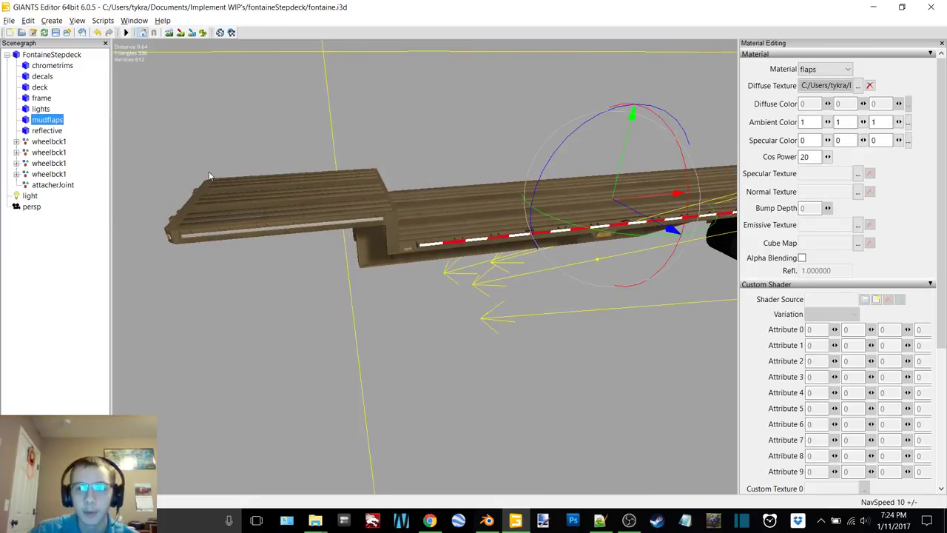
left_click(41, 108)
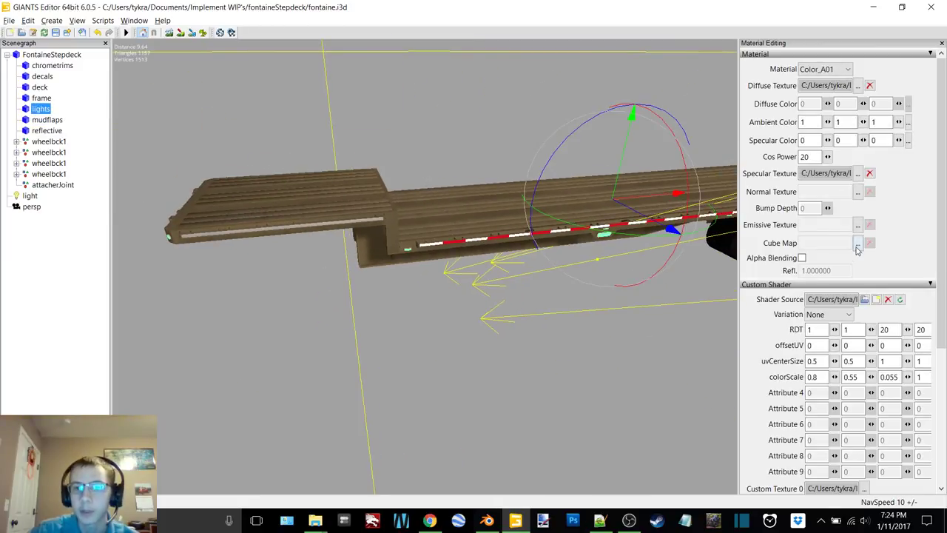
left_click(857, 246)
left_click(262, 79)
double_click(254, 168)
left_click(287, 62)
Assign cubemap2 as the cube map of the mudflaps' flaps material.
left_click(44, 120)
left_click(857, 243)
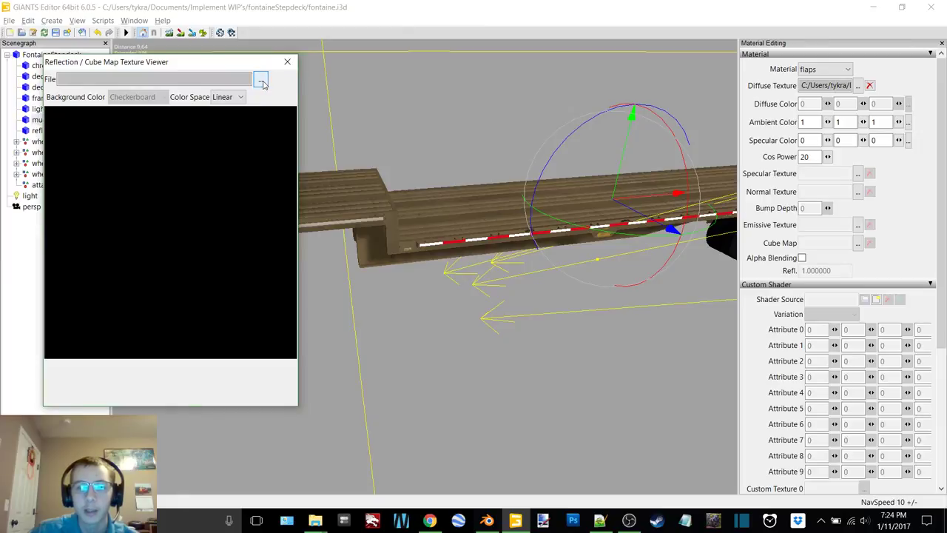
left_click(261, 79)
double_click(255, 167)
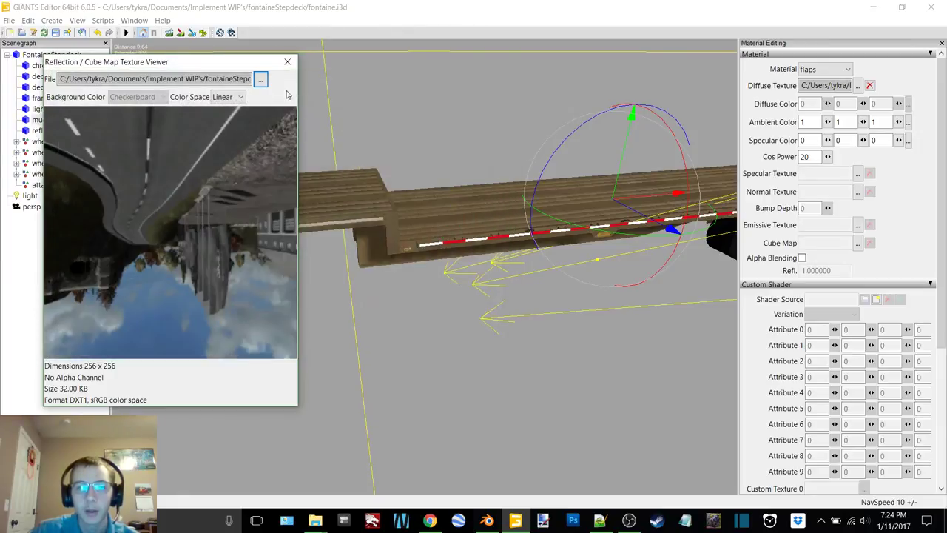
left_click(287, 62)
Load vehicleShaderDirt as the custom shader of the mudflaps' flaps material and assign less dirt as its specular texture.
scroll(878, 304, "down", 5)
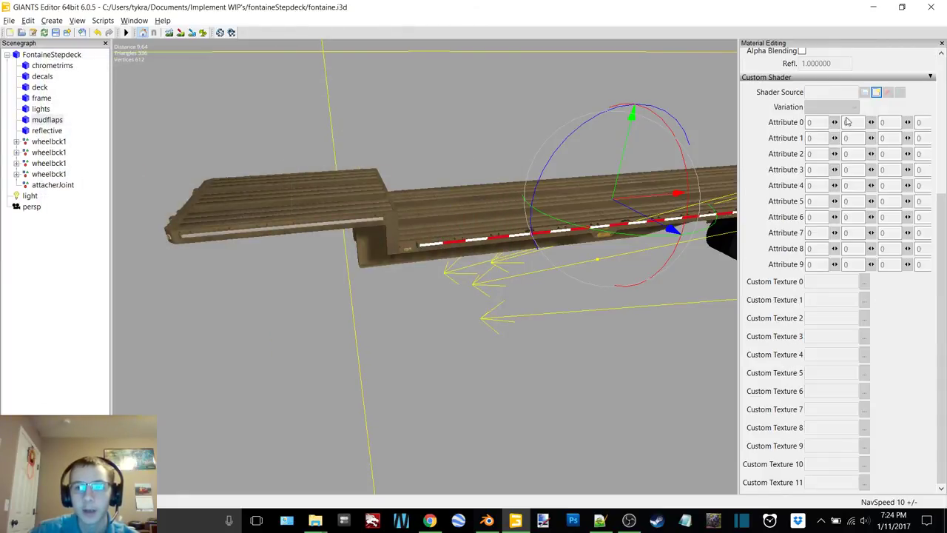
left_click(876, 92)
double_click(148, 122)
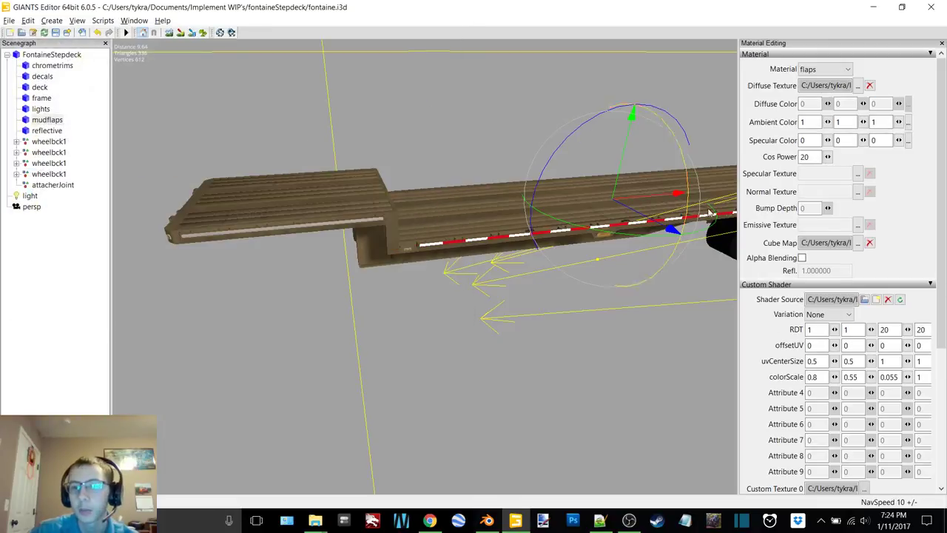
left_click(857, 173)
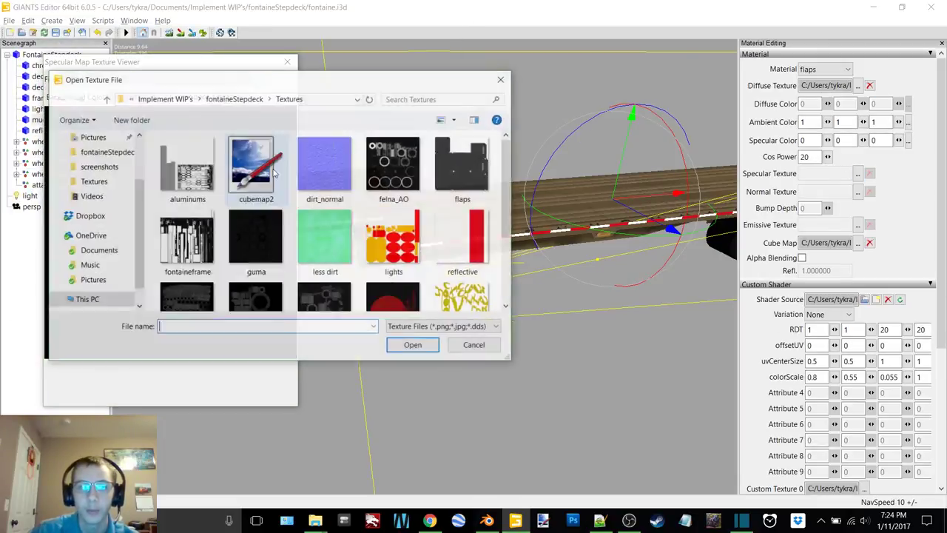
double_click(325, 237)
left_click(287, 62)
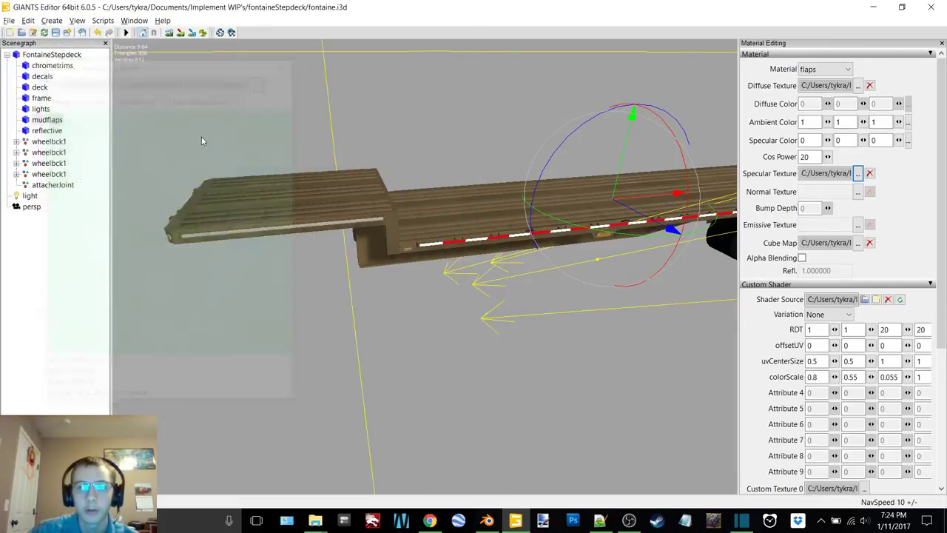
Load vehicleShaderDirt as the custom shader of the reflective part's white material and assign less dirt as its specular texture.
left_click(47, 130)
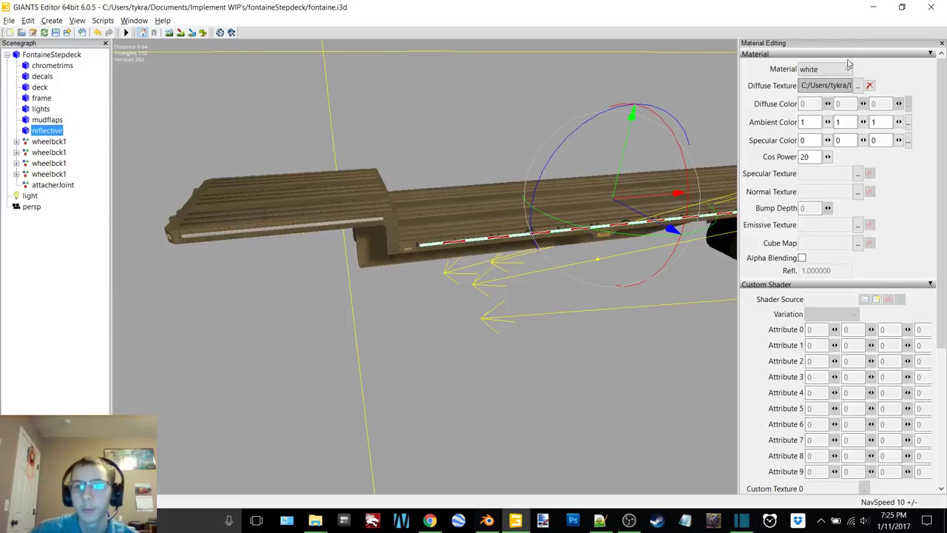
scroll(881, 300, "down", 3)
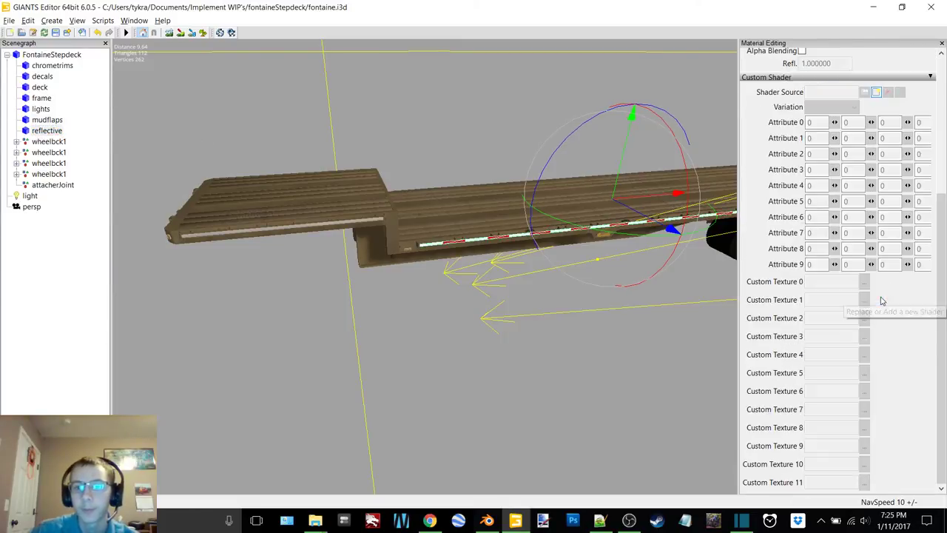
left_click(875, 94)
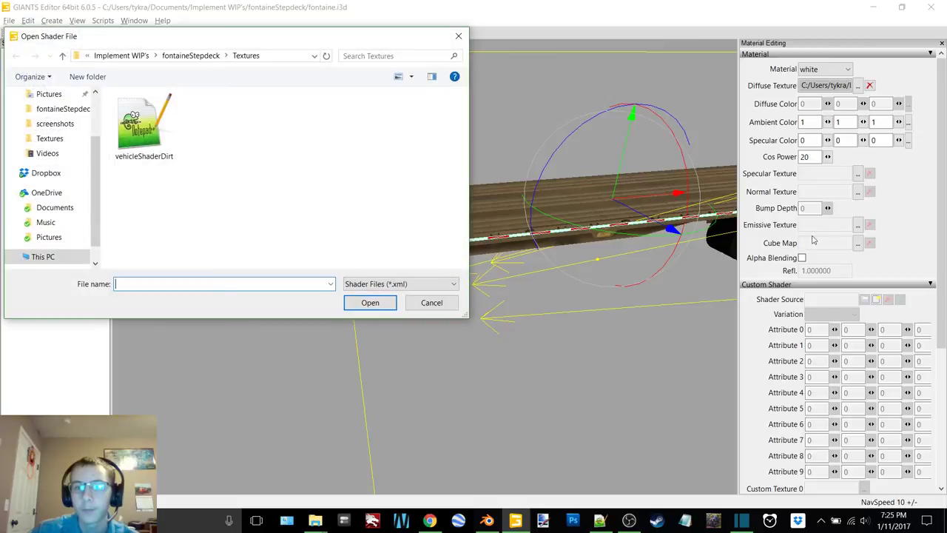
double_click(141, 124)
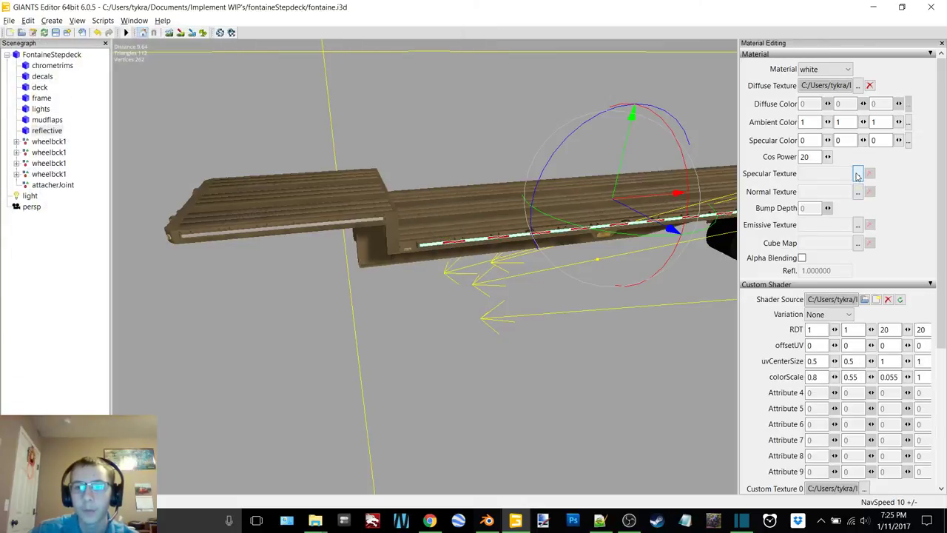
left_click(857, 174)
left_click(260, 81)
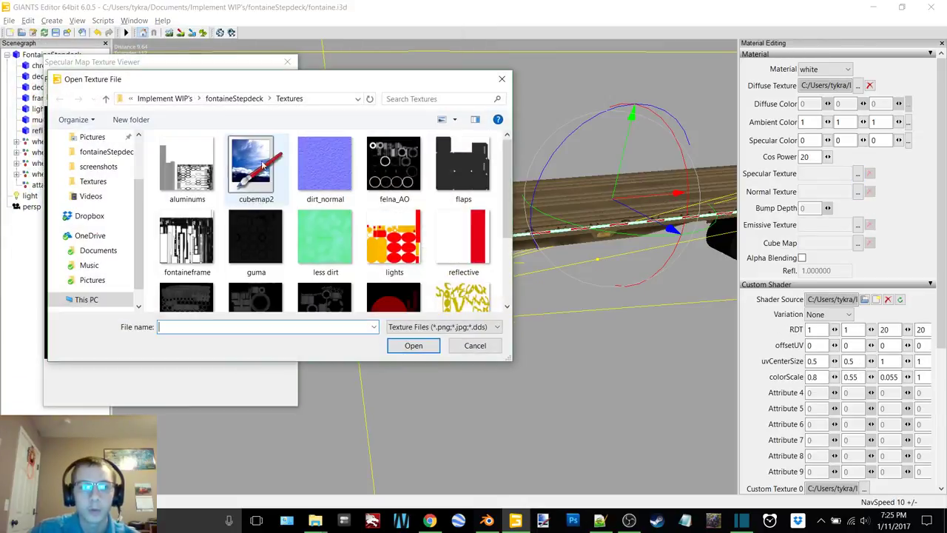
double_click(326, 231)
left_click(287, 63)
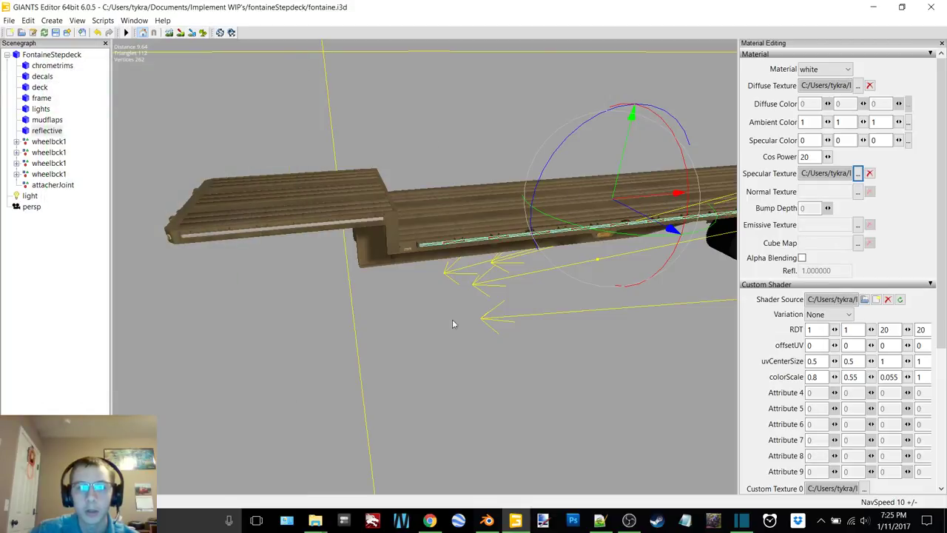
Assign cubemap2 as the cube map of the reflective part's white material and check the strips along the trailer.
left_click(858, 243)
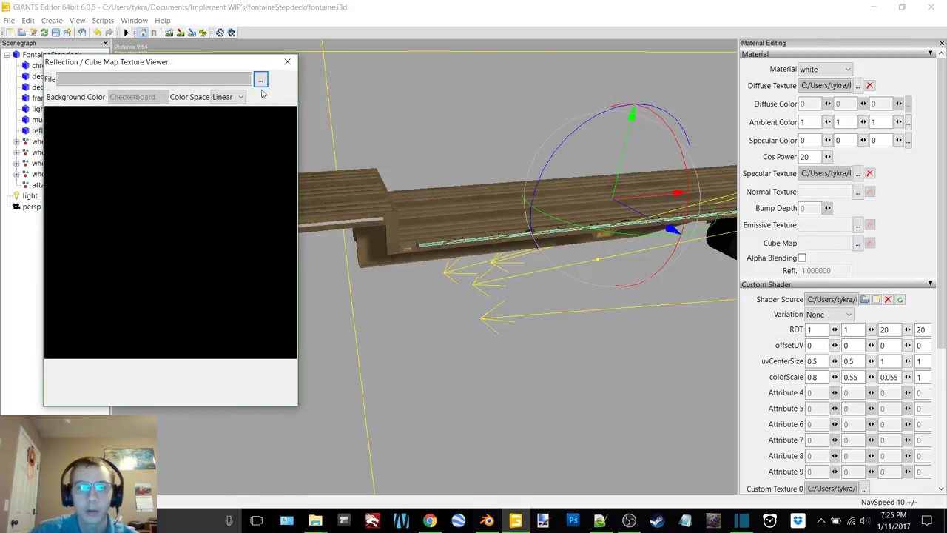
left_click(260, 81)
left_click(256, 166)
double_click(262, 169)
left_click(287, 62)
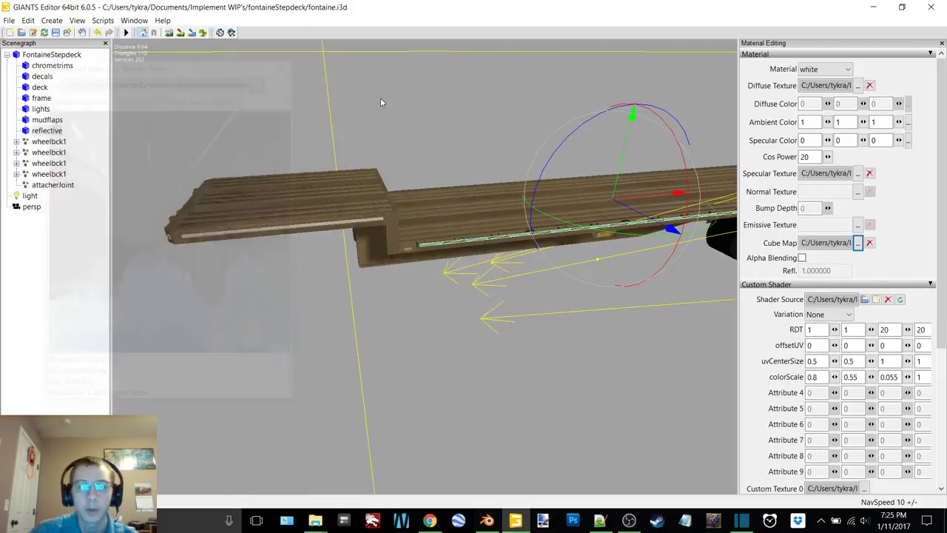
left_click(412, 139)
right_click_drag(412, 140, 446, 141, "alt")
middle_click_drag(445, 137, 470, 148)
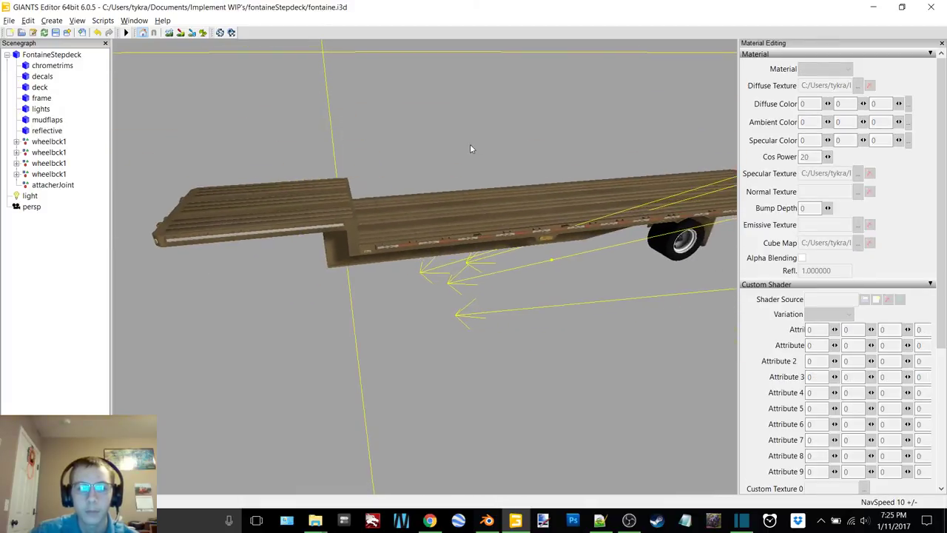
Load vehicleShaderDirt as the custom shader of srce3's lambert11 material in the first wheelbck1 group and assign less dirt as its specular texture.
double_click(42, 142)
left_click(49, 152)
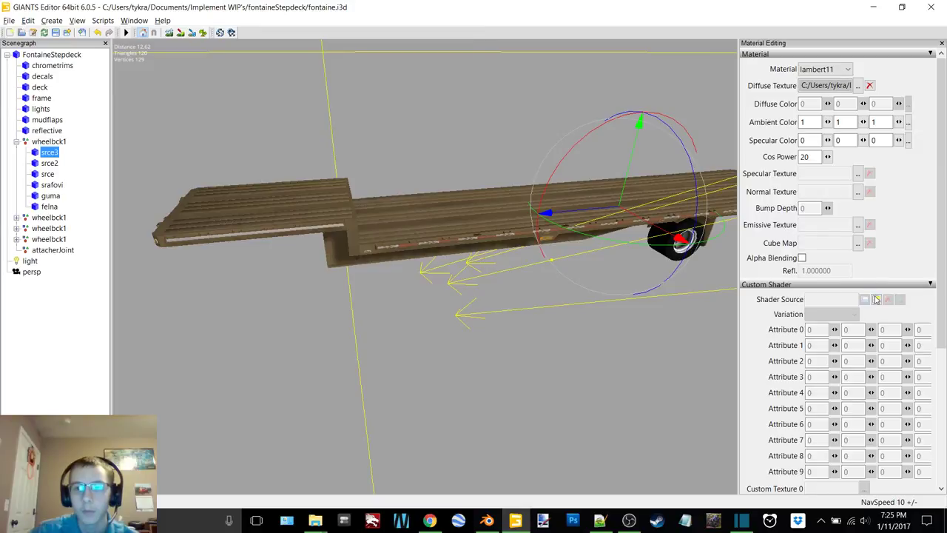
left_click(877, 301)
scroll(865, 158, "down", 5)
left_click(876, 93)
double_click(142, 127)
left_click(857, 173)
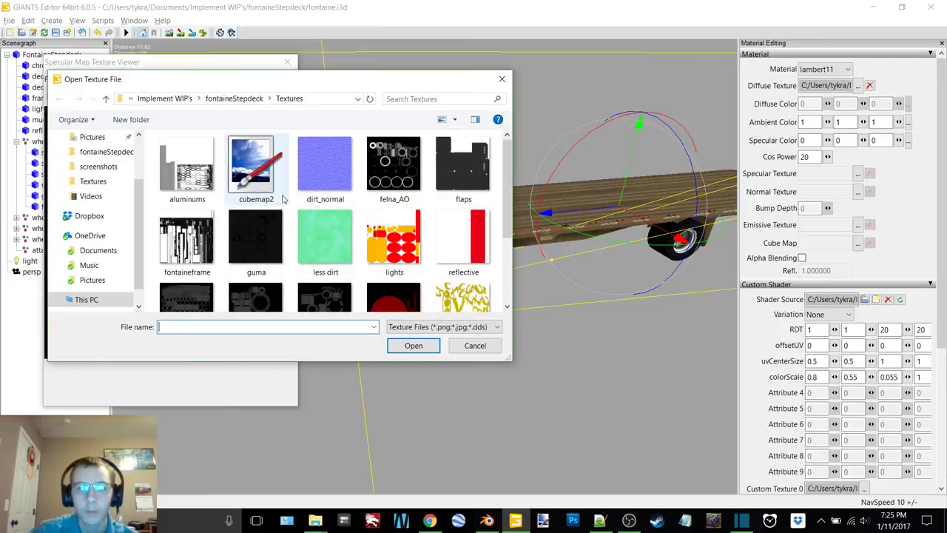
double_click(308, 224)
left_click(285, 63)
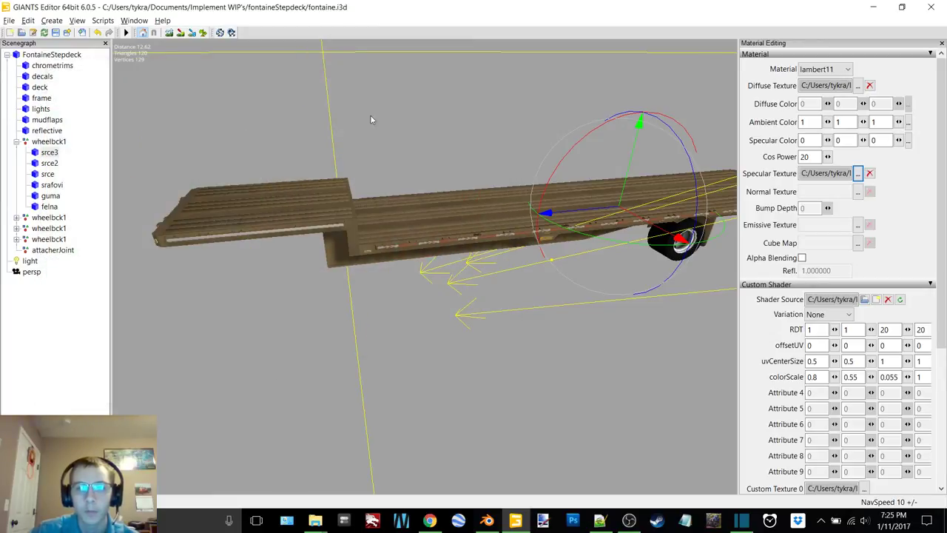
Examine the trailer's wheels up close and check which wheel parts the first wheelbck1 group contains.
left_click_drag(389, 137, 514, 169, "alt")
scroll(365, 177, "up", 5)
scroll(441, 182, "up", 3)
scroll(513, 168, "down", 3)
middle_click_drag(513, 169, 479, 174, "alt")
scroll(454, 186, "up", 2)
scroll(426, 190, "down", 4)
middle_click_drag(426, 190, 423, 169, "alt")
left_click(51, 207)
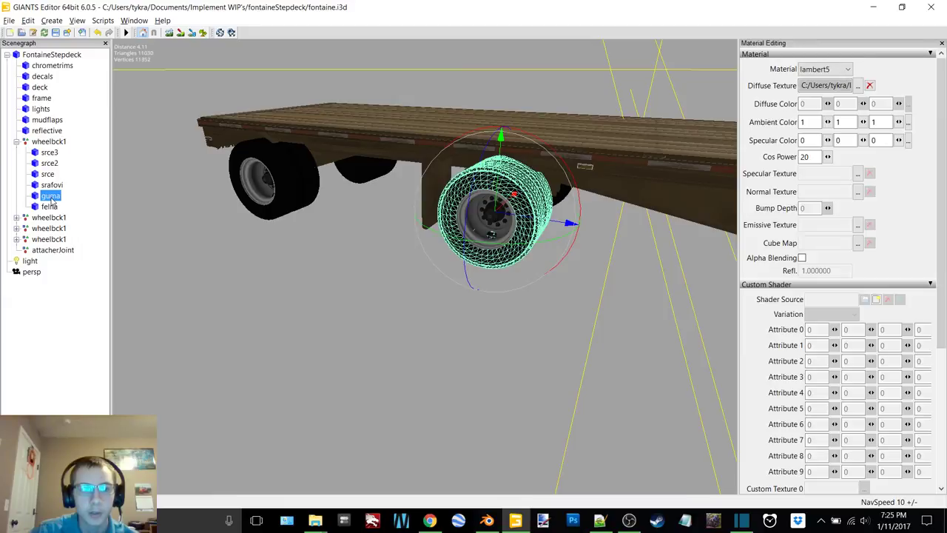
Assign cubemap2 as the cube map of srce3's lambert11 material.
left_click(49, 152)
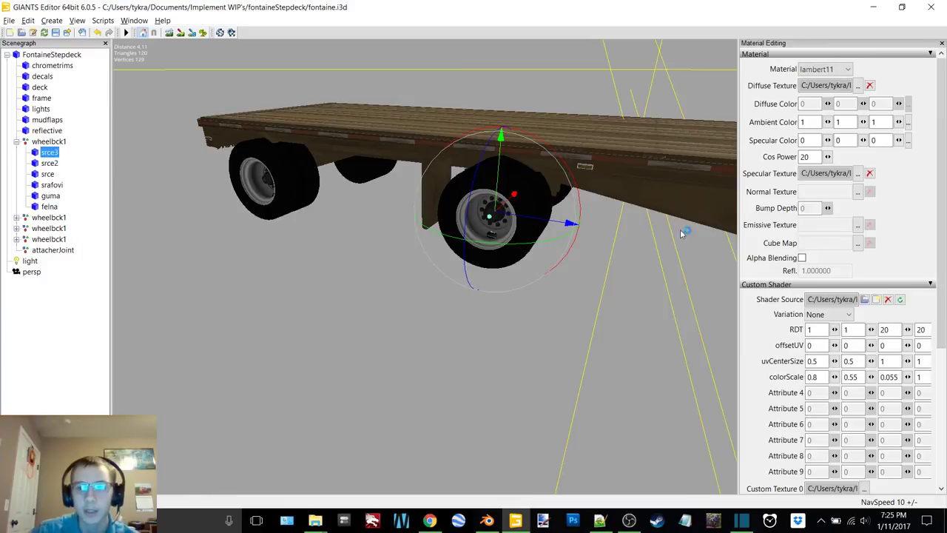
left_click(858, 245)
left_click(260, 79)
double_click(260, 188)
left_click(287, 61)
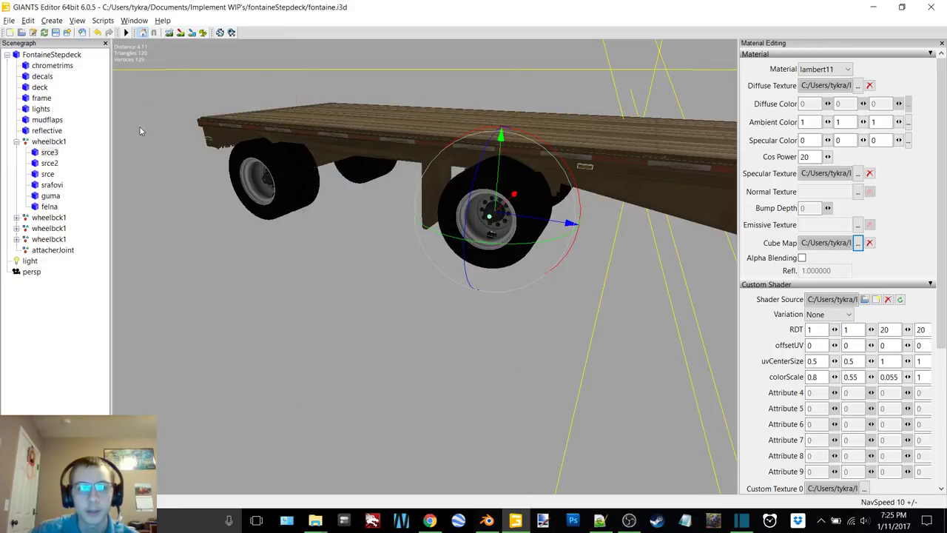
Assign cubemap2 as the cube map of srce2's lambert10 material.
left_click(50, 163)
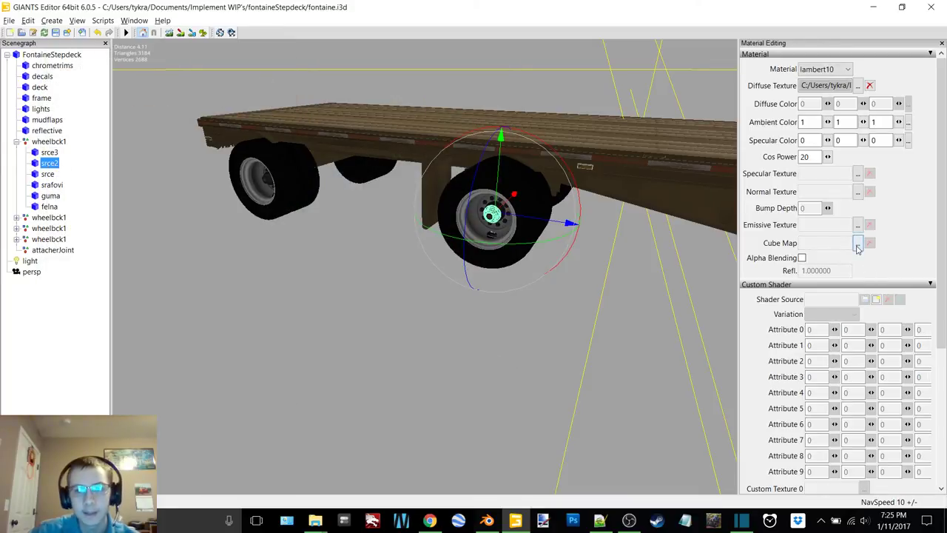
left_click(858, 247)
left_click(259, 79)
left_click(244, 183)
double_click(244, 183)
left_click(287, 61)
Load vehicleShaderDirt as the custom shader of srce2's lambert10 material in the first wheelbck1 group.
middle_click_drag(177, 127, 491, 211, "alt")
scroll(322, 191, "up", 3)
scroll(334, 194, "up", 3)
scroll(325, 198, "down", 4)
scroll(875, 281, "down", 5)
left_click(876, 92)
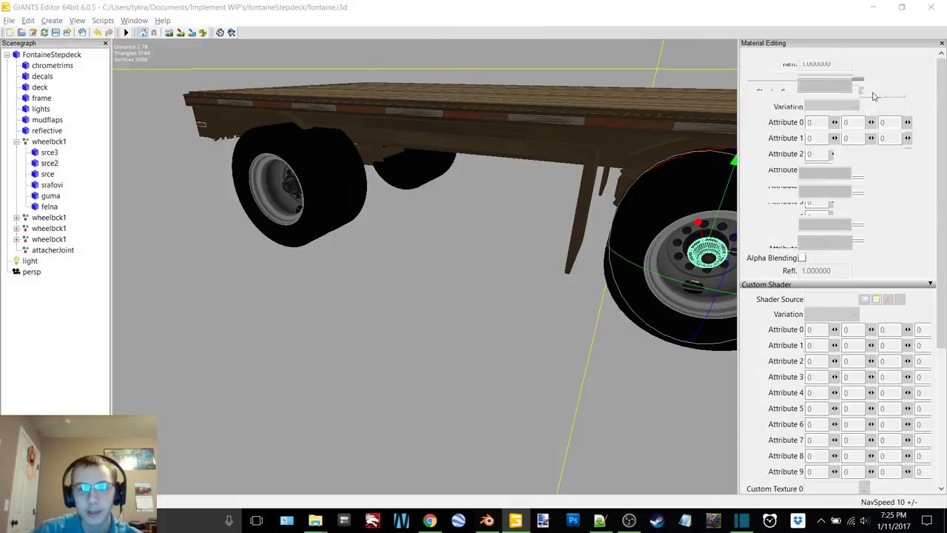
double_click(148, 137)
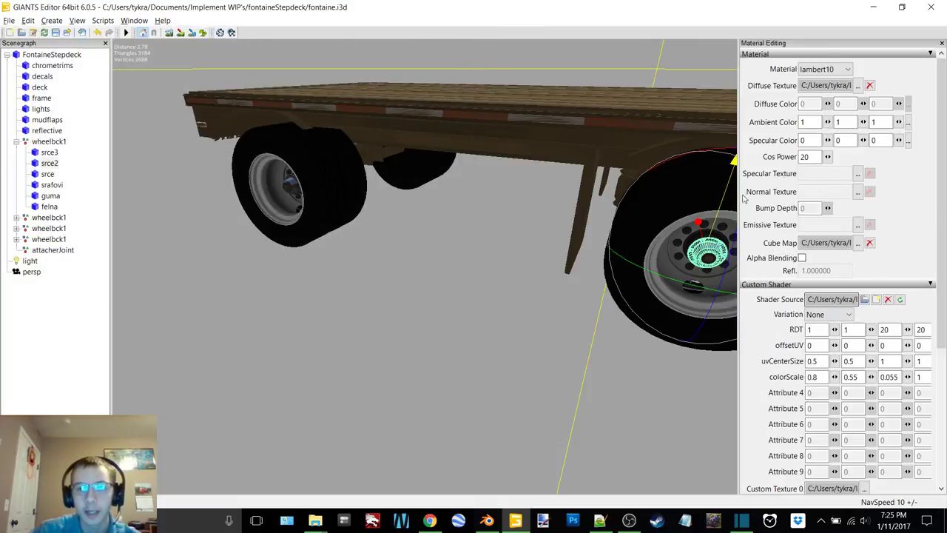
Assign less dirt as the specular texture of srce2's lambert10 material.
left_click(857, 174)
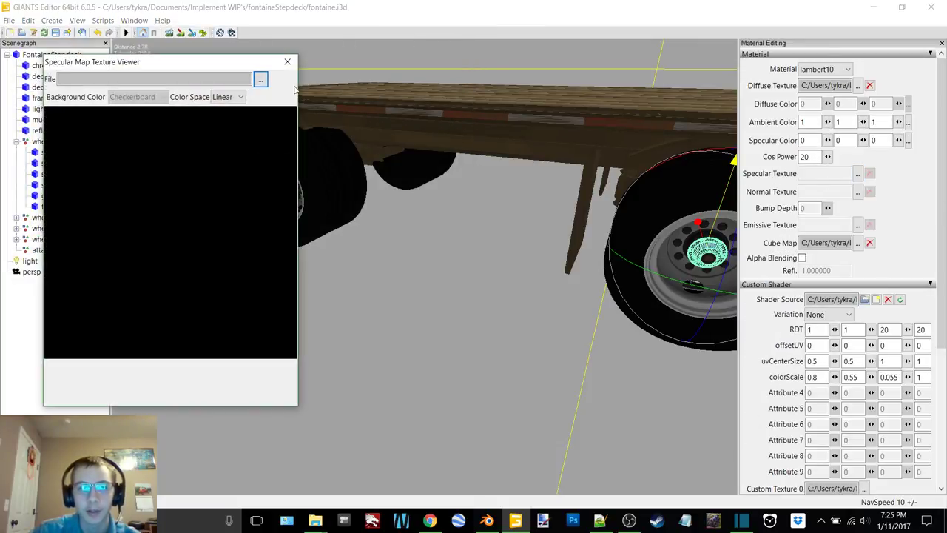
left_click(260, 80)
left_click(312, 222)
double_click(312, 222)
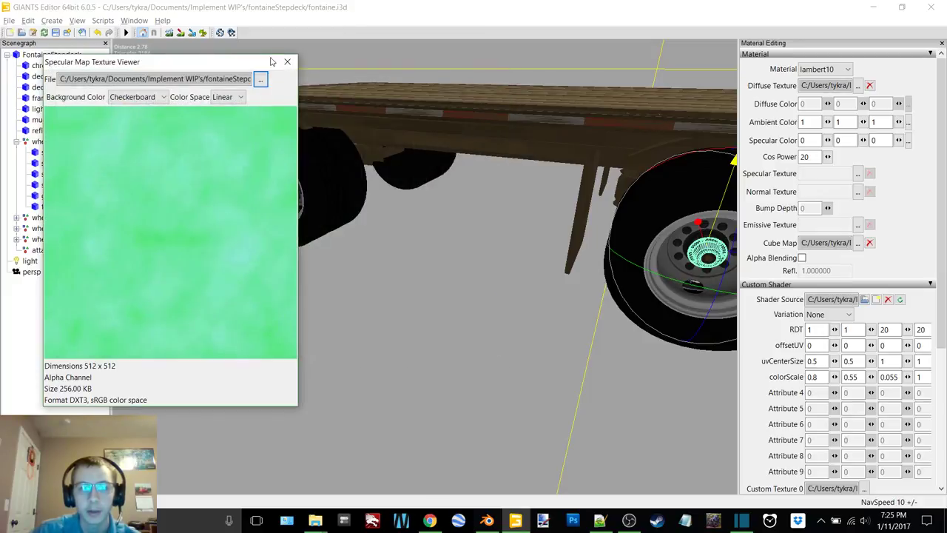
left_click(287, 61)
Assign cubemap2 as the cube map of srce's lambert9 material in the first wheelbck1 group.
middle_click_drag(283, 174, 301, 183, "alt")
scroll(310, 179, "up", 2)
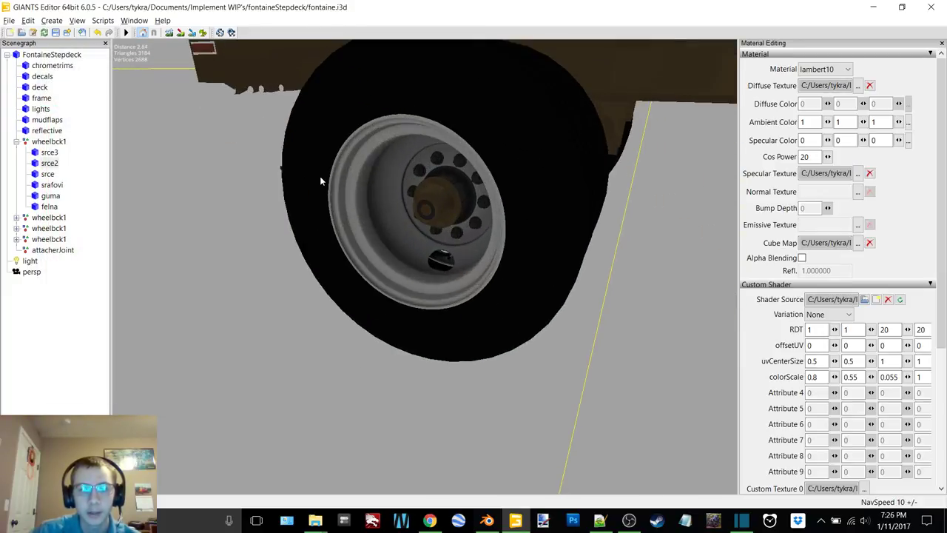
scroll(420, 154, "down", 2)
middle_click_drag(427, 163, 429, 173, "alt")
left_click(49, 173)
scroll(361, 155, "down", 3)
scroll(394, 159, "up", 2)
middle_click_drag(394, 158, 390, 161, "alt")
scroll(392, 159, "up", 3)
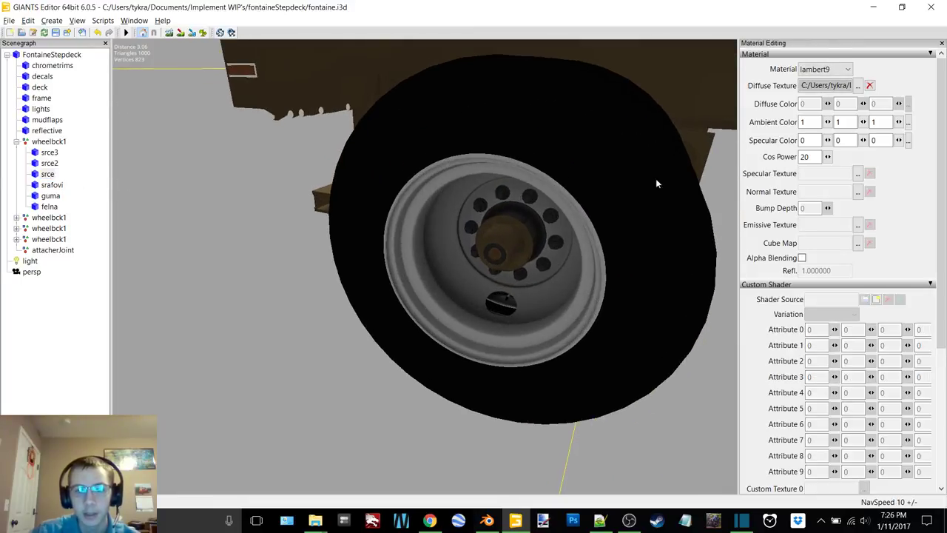
left_click(858, 243)
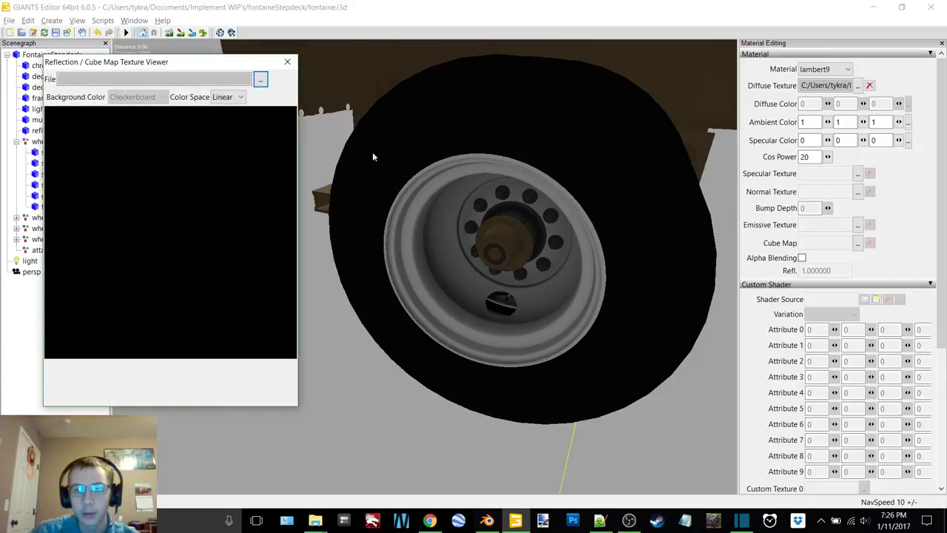
left_click(260, 81)
double_click(249, 153)
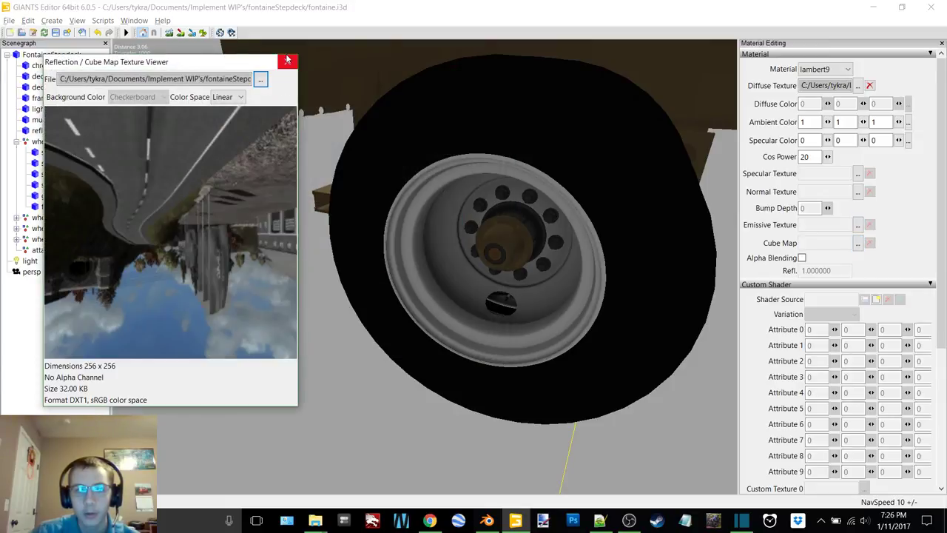
left_click(287, 61)
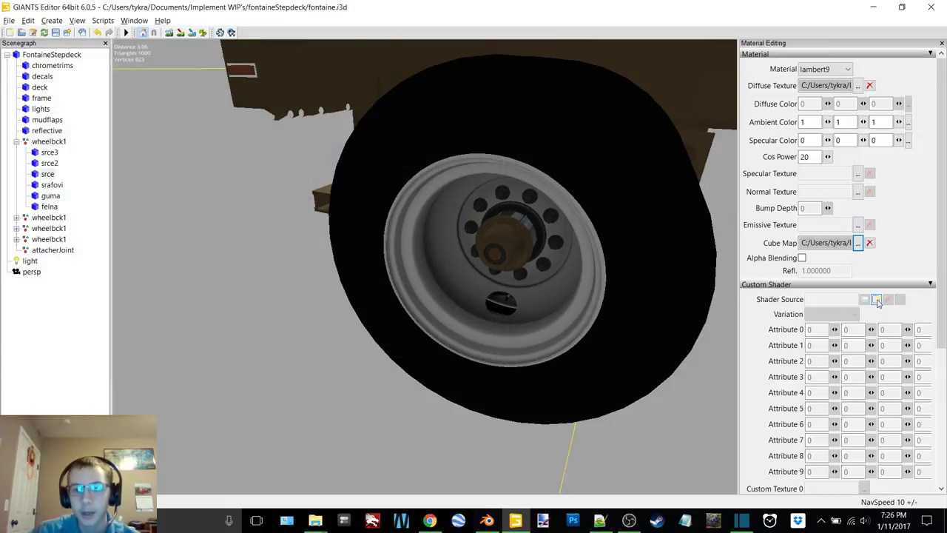
Load vehicleShaderDirt as the custom shader of srce's lambert9 material and assign less dirt as its specular texture.
scroll(877, 295, "down", 5)
left_click(864, 92)
double_click(144, 133)
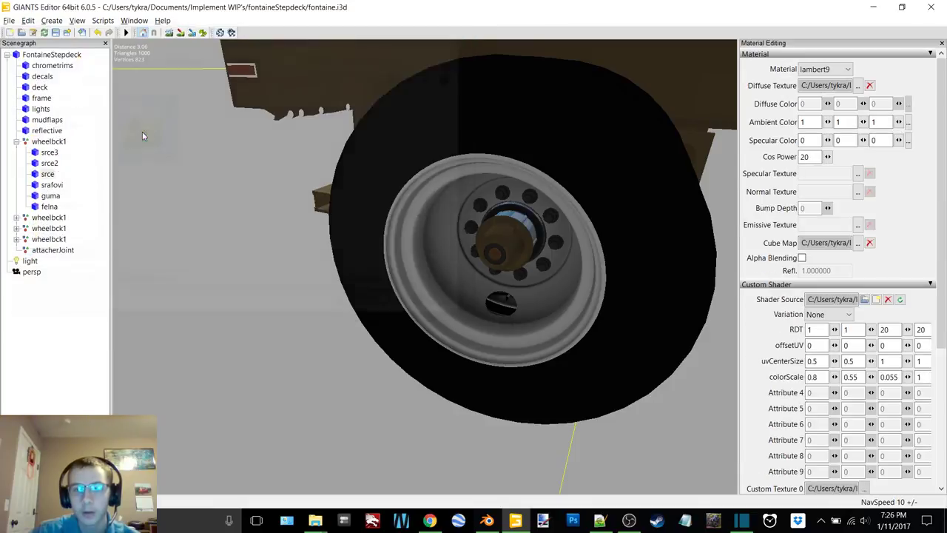
left_click(856, 174)
left_click(260, 81)
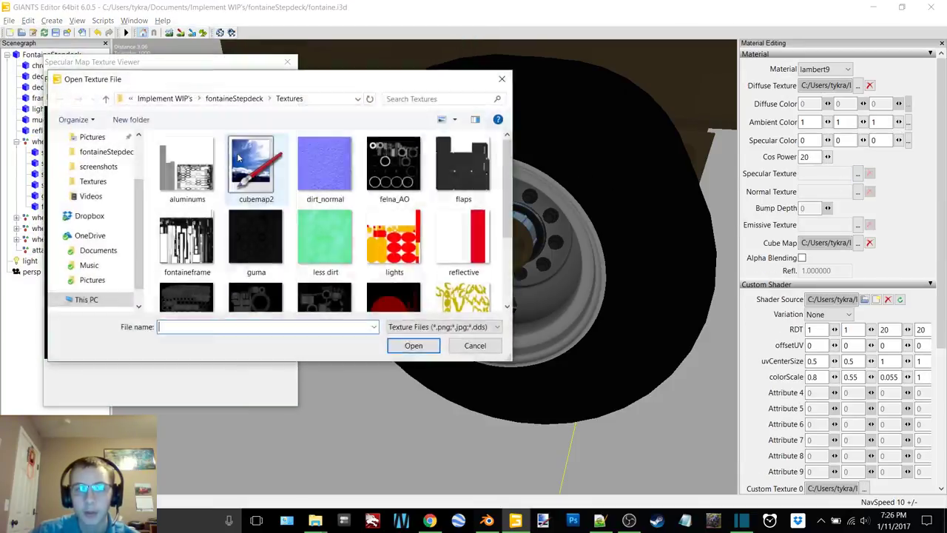
double_click(325, 240)
left_click(287, 62)
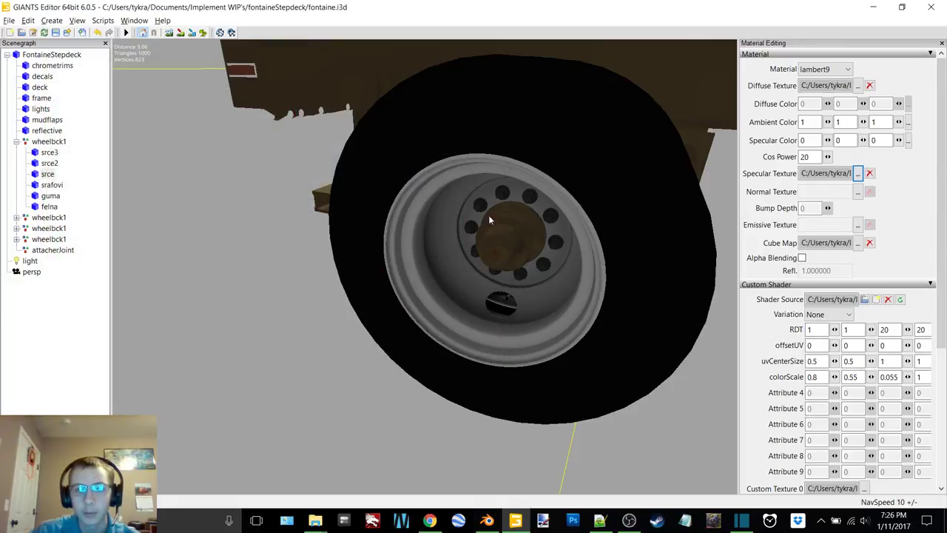
Assign cubemap2 as the cube map of srafovi's lambert4 material in the first wheelbck1 group.
left_click(51, 185)
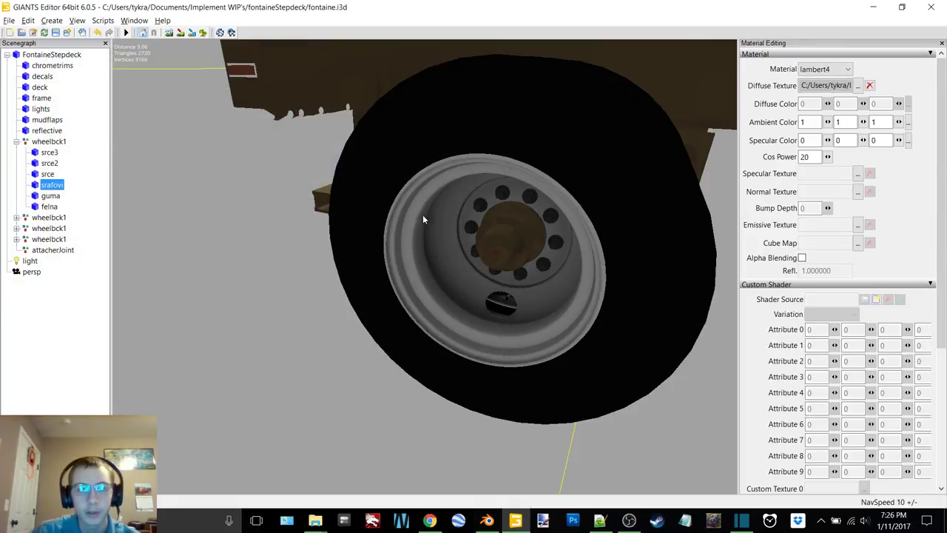
scroll(392, 148, "down", 5)
left_click_drag(372, 170, 503, 166, "alt")
left_click(856, 175)
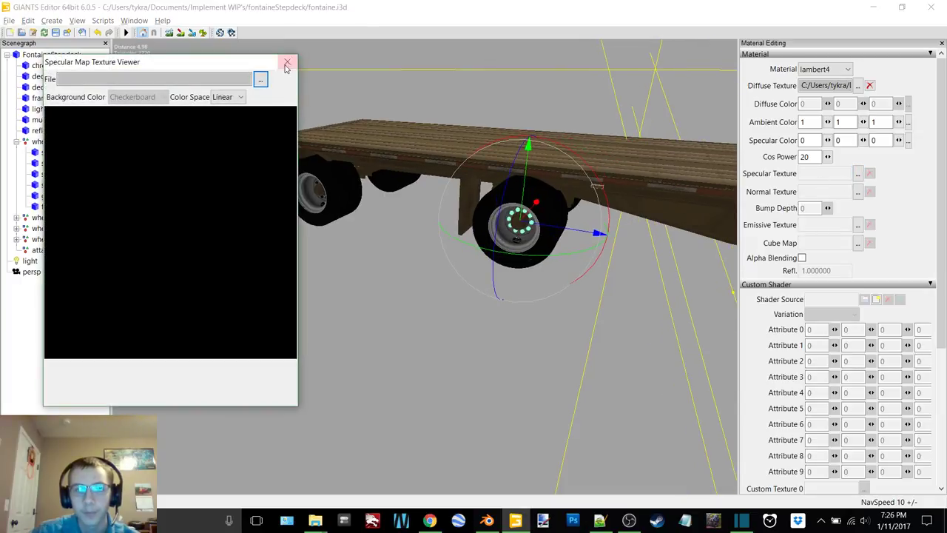
left_click(287, 64)
left_click(856, 243)
left_click(260, 79)
double_click(255, 167)
left_click(286, 62)
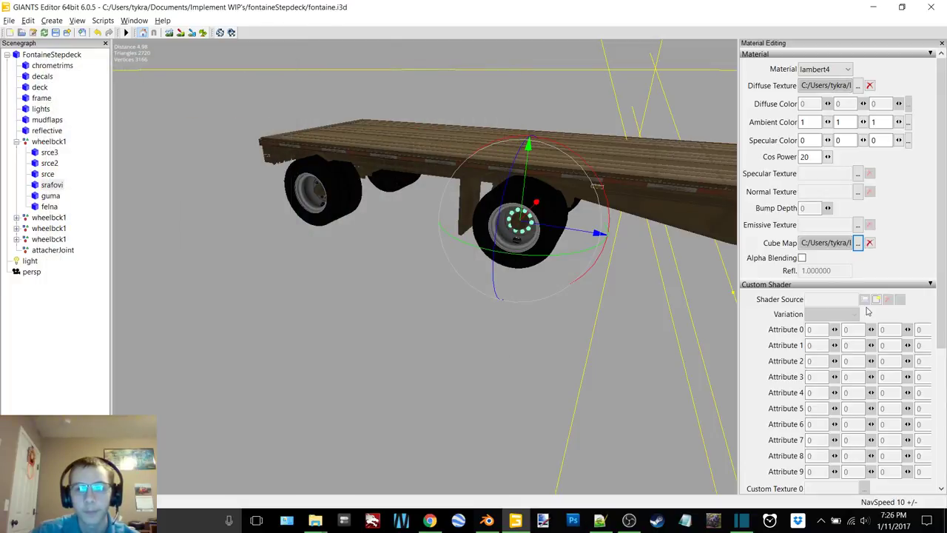
Load vehicleShaderDirt as the custom shader of srafovi's lambert4 material and assign less dirt as its specular texture.
scroll(871, 309, "down", 5)
left_click(876, 92)
double_click(147, 129)
left_click(857, 174)
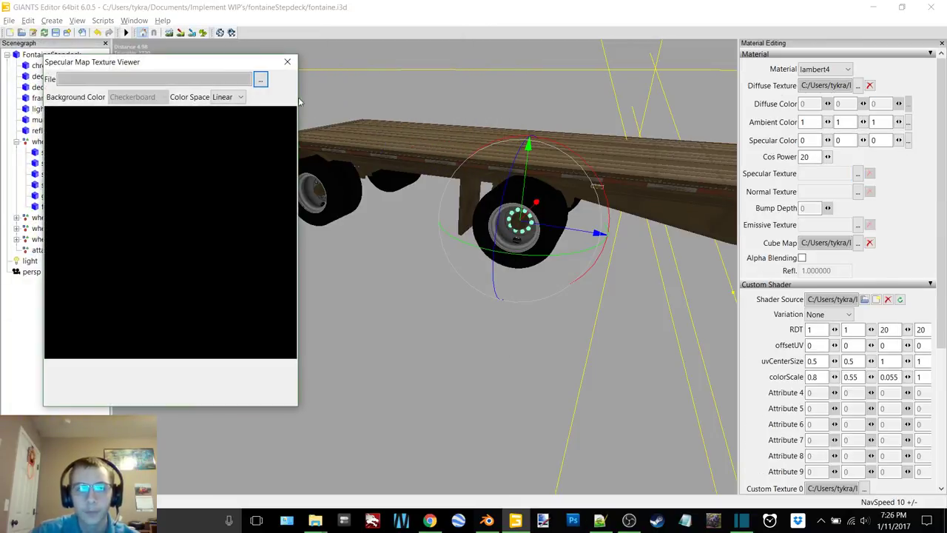
left_click(259, 80)
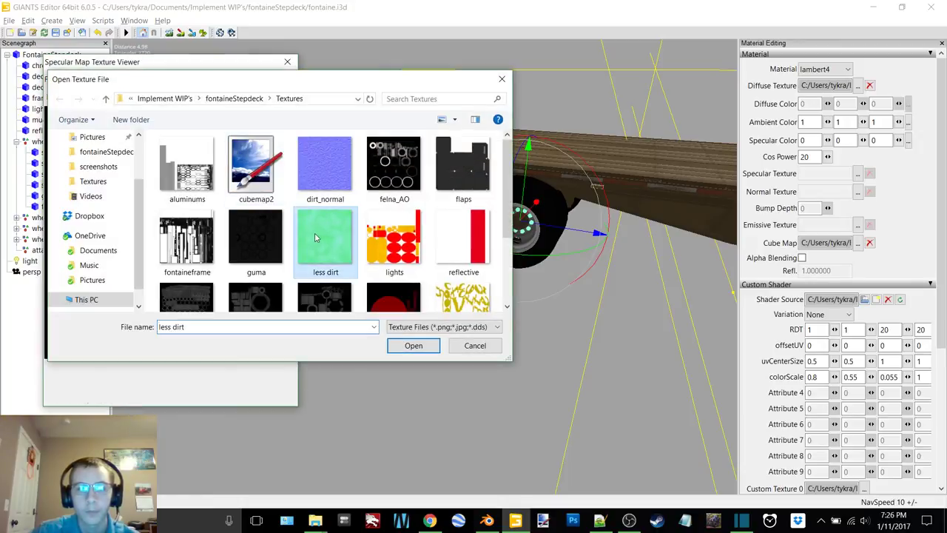
double_click(314, 232)
left_click(288, 62)
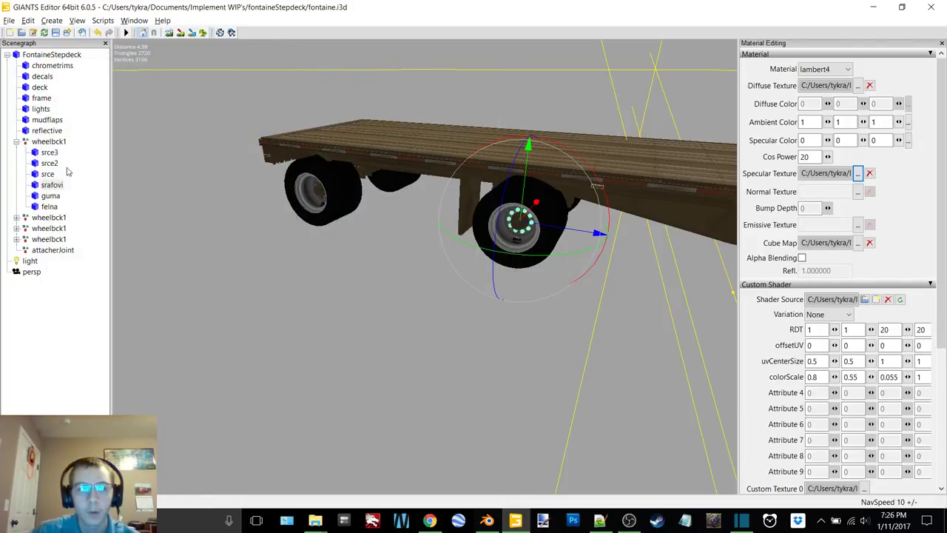
Load vehicleShaderDirt as the custom shader of guma's lambert5 material and assign less dirt as its specular texture.
left_click(49, 195)
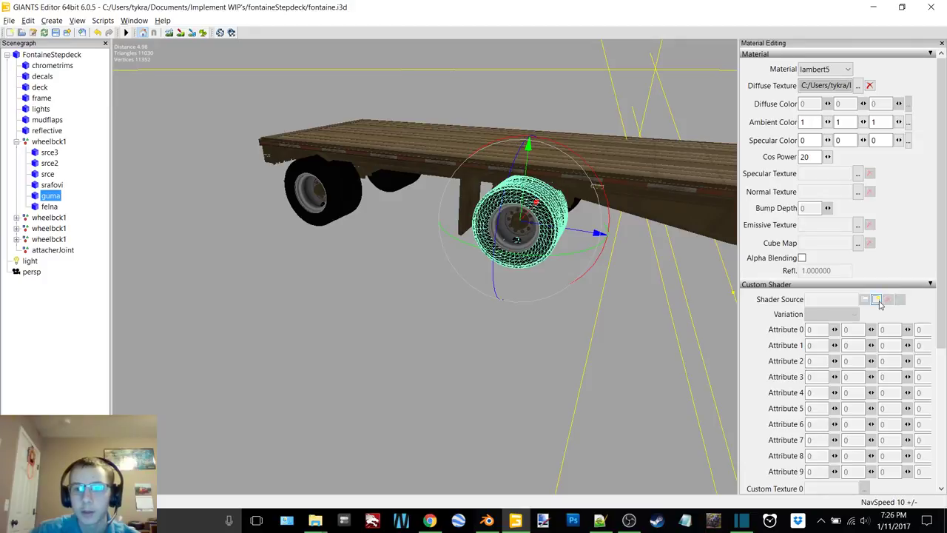
scroll(880, 304, "down", 5)
left_click(878, 94)
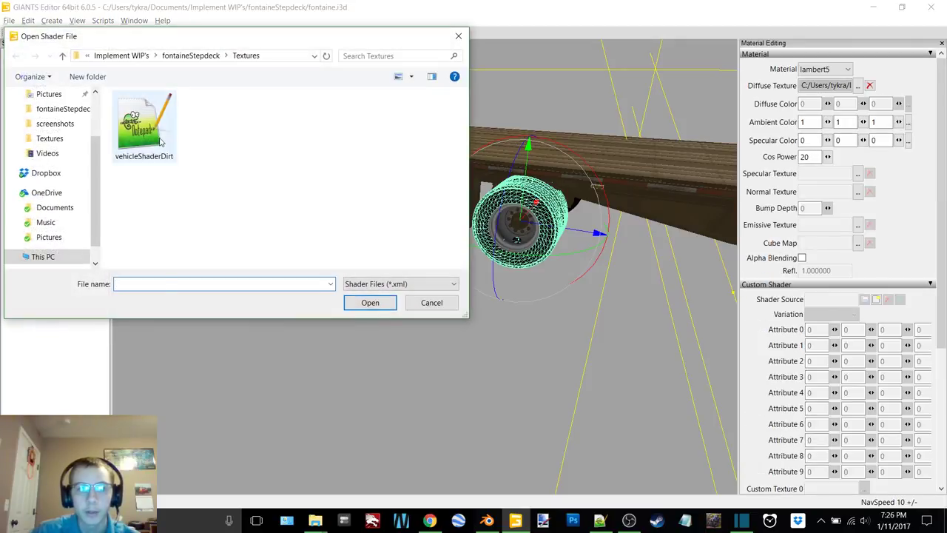
double_click(140, 181)
left_click(857, 174)
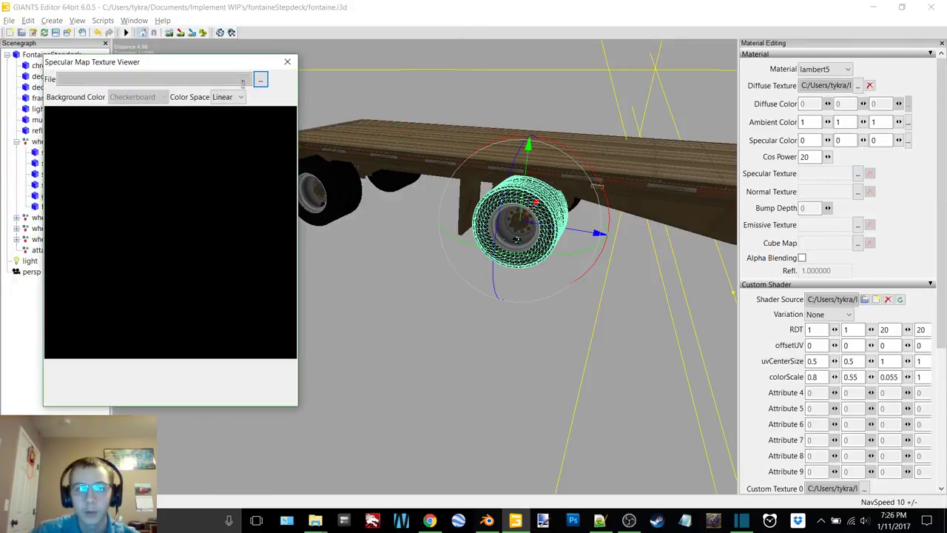
left_click(260, 83)
double_click(326, 241)
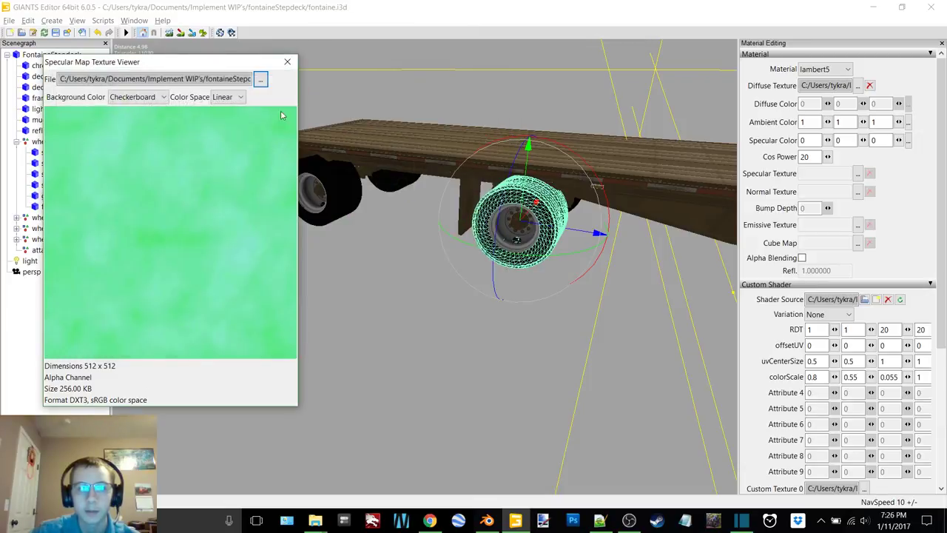
left_click(287, 62)
Load vehicleShaderDirt as the custom shader of felna's lambert3 material and assign cubemap2 as its cube map.
left_click(51, 207)
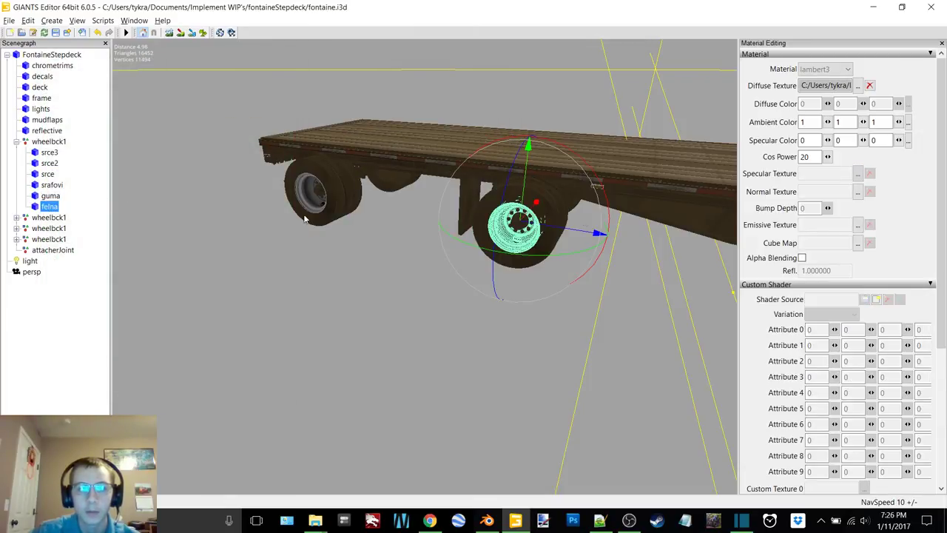
scroll(869, 295, "down", 5)
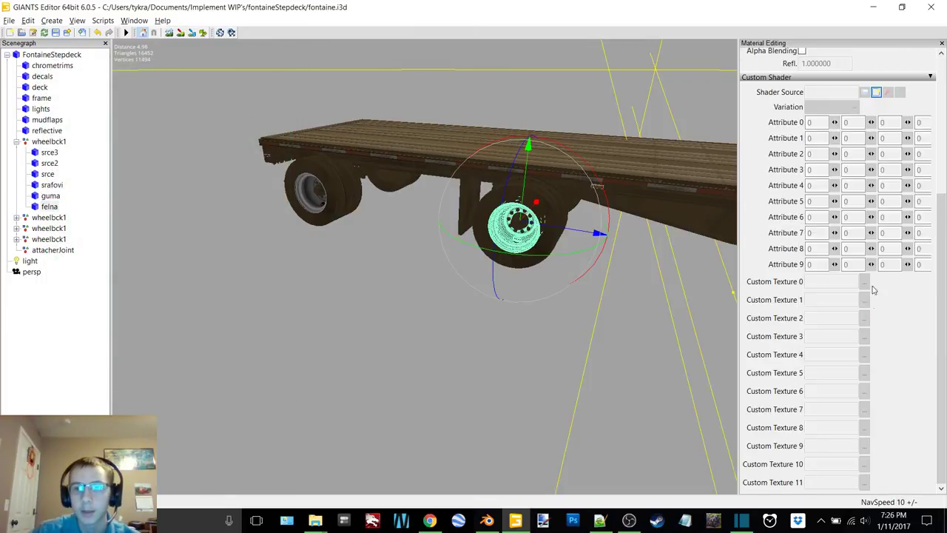
left_click(876, 92)
double_click(164, 124)
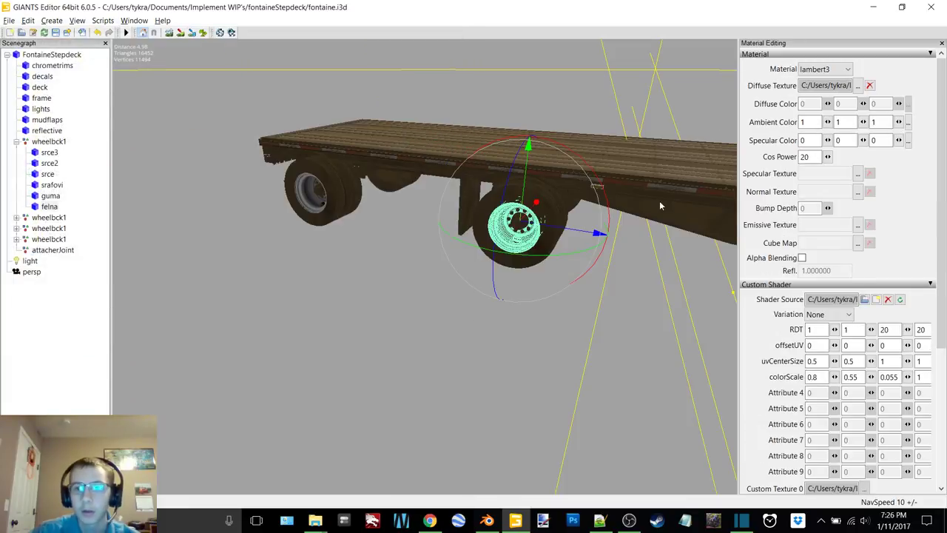
left_click(857, 243)
left_click(259, 82)
left_click(256, 169)
double_click(256, 169)
left_click(287, 61)
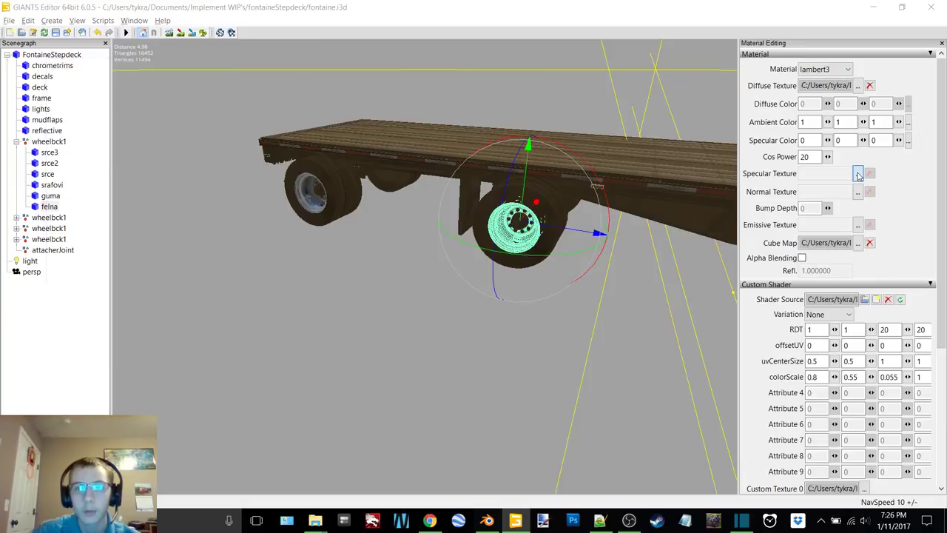
Assign less dirt as the specular texture of felna's lambert3 material and collapse the first wheelbck1 group.
left_click(858, 174)
left_click(262, 79)
double_click(325, 236)
left_click(266, 61)
left_click(51, 306)
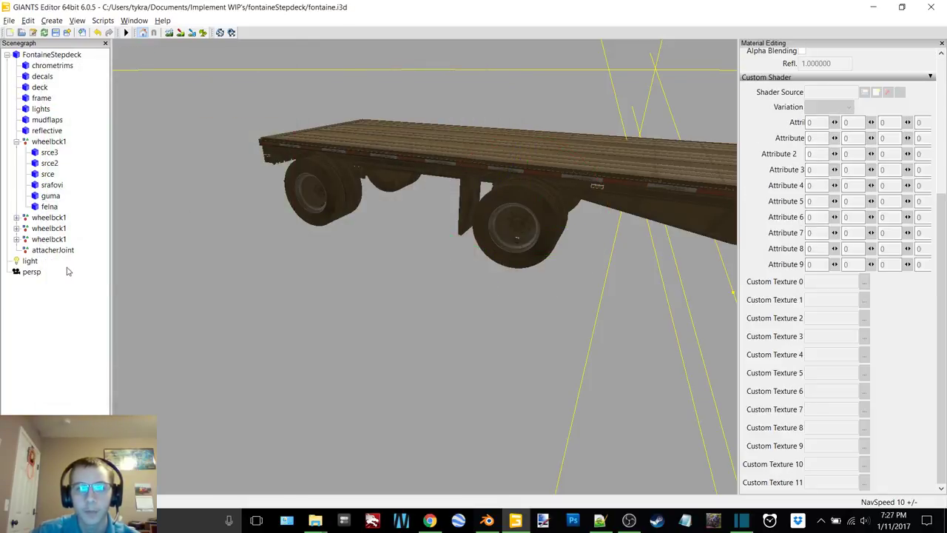
double_click(57, 144)
left_click(79, 250)
Examine the dirt and reflections on the trailer's rear end, wheels, front deck and whole body from several angles.
scroll(533, 175, "down", 3)
middle_click_drag(532, 175, 408, 212, "alt")
left_click_drag(408, 212, 410, 237, "alt")
scroll(446, 262, "down", 3)
middle_click_drag(411, 237, 340, 246)
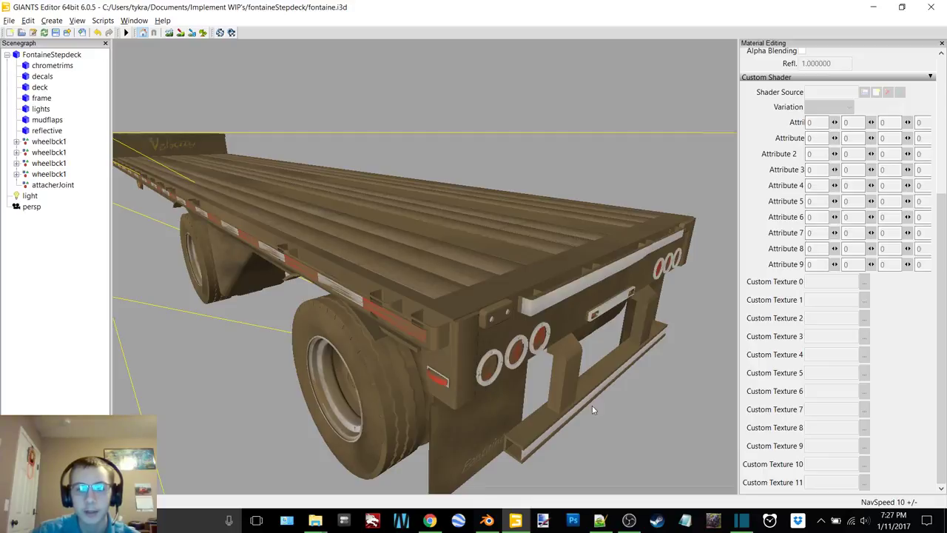
right_click_drag(474, 179, 341, 189, "alt")
middle_click_drag(341, 189, 469, 217, "alt")
left_click_drag(469, 217, 461, 262, "alt")
middle_click_drag(461, 262, 295, 326)
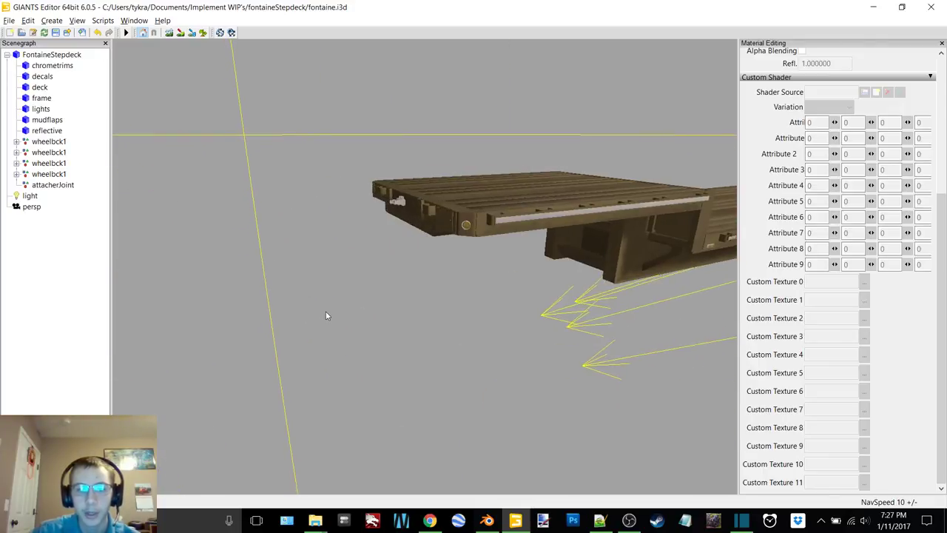
right_click_drag(328, 311, 347, 306, "alt")
middle_click_drag(346, 304, 345, 313, "alt")
right_click_drag(345, 313, 360, 310, "alt")
scroll(357, 310, "down", 8)
middle_click_drag(317, 318, 496, 294, "alt")
scroll(464, 281, "down", 2)
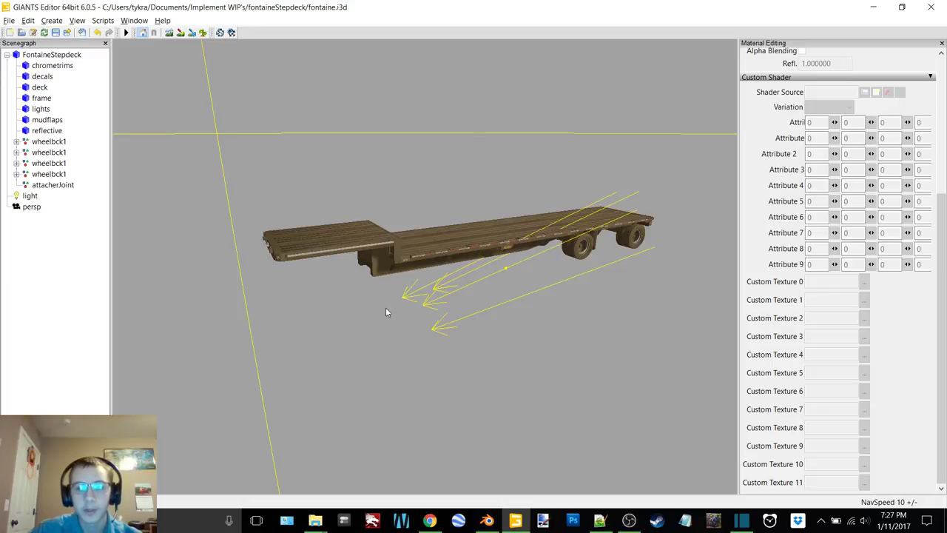
Close the material editor and review the finished step-deck trailer from its side, both close up and from a distance.
scroll(853, 141, "up", 5)
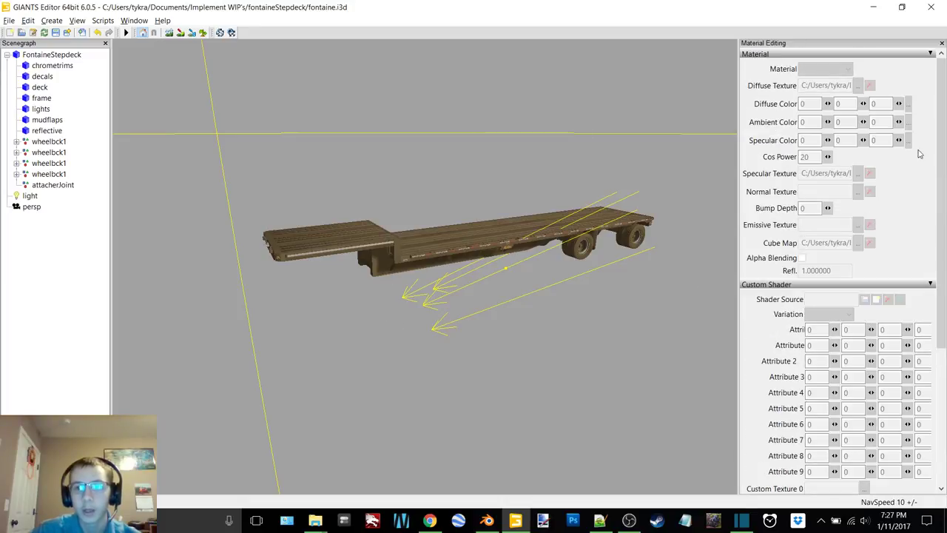
left_click(942, 43)
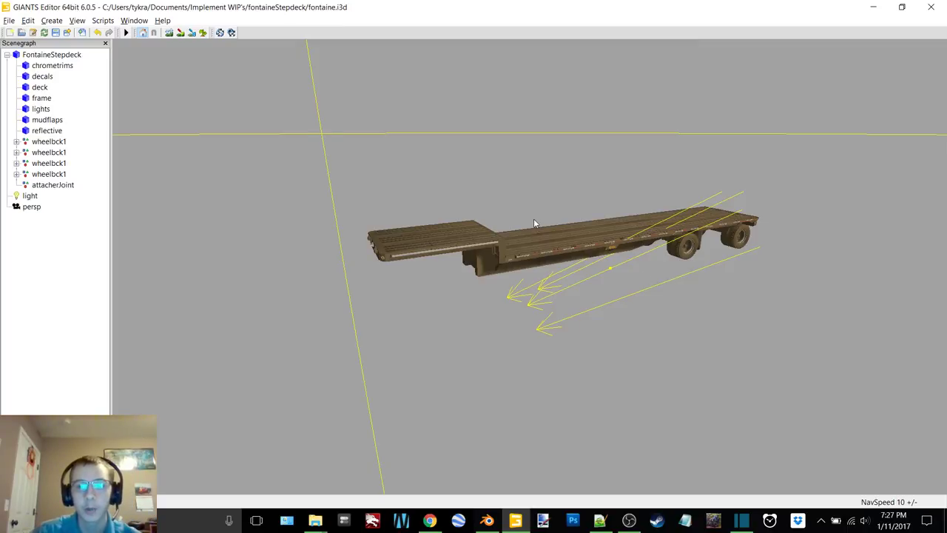
scroll(540, 219, "up", 5)
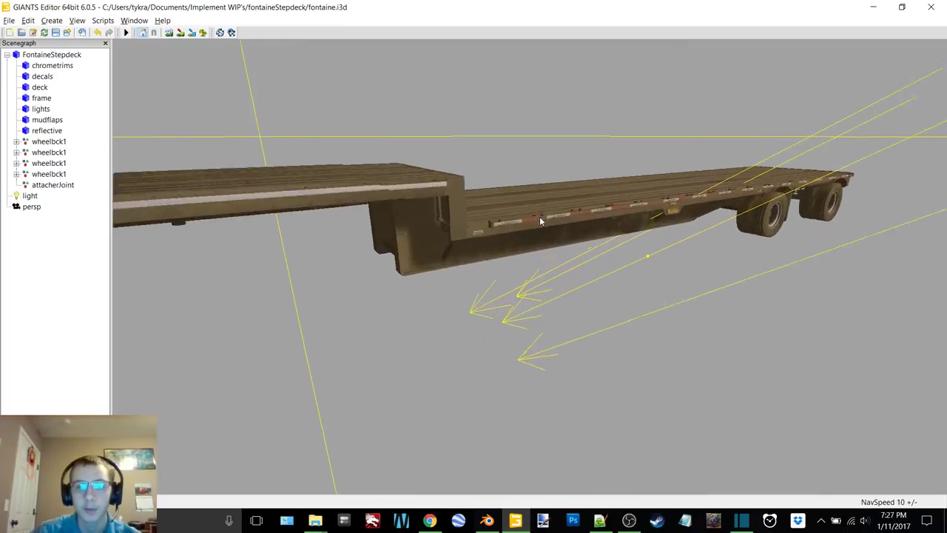
scroll(553, 214, "up", 5)
scroll(596, 175, "down", 8)
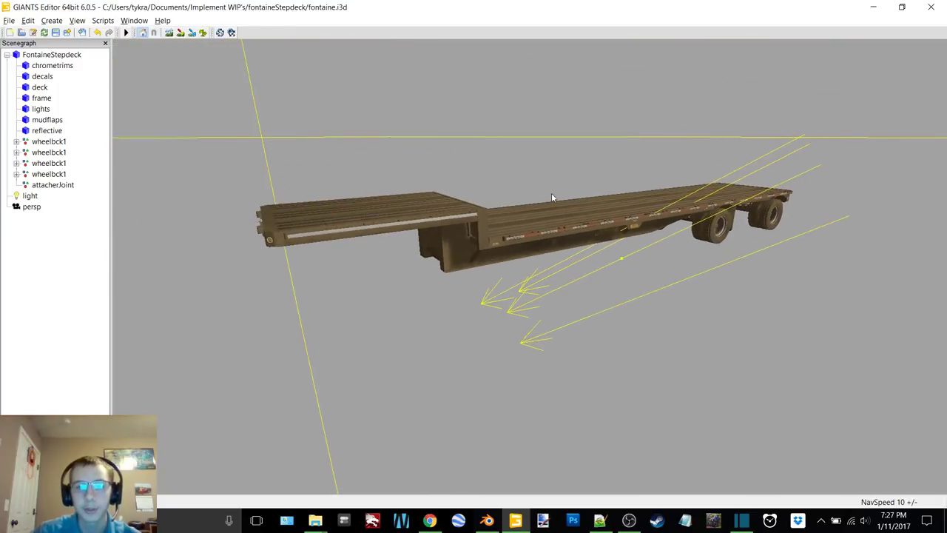
scroll(534, 204, "up", 6)
scroll(542, 218, "down", 2)
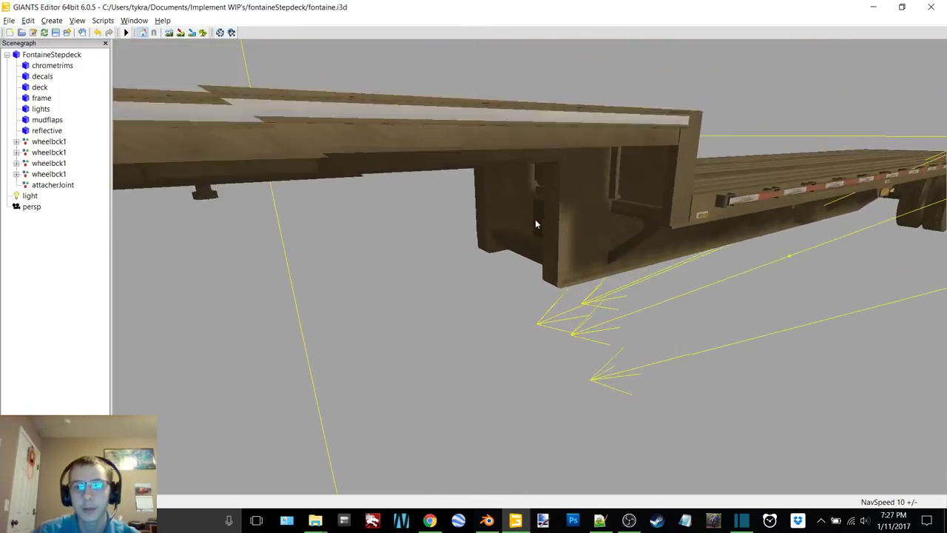
scroll(535, 219, "down", 6)
middle_click_drag(567, 235, 541, 240, "alt")
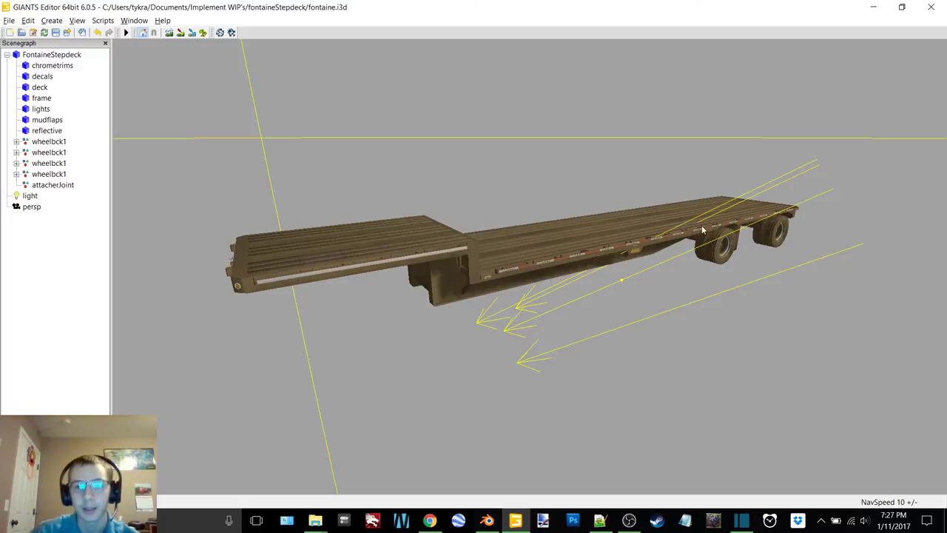
middle_click_drag(696, 230, 719, 205, "alt")
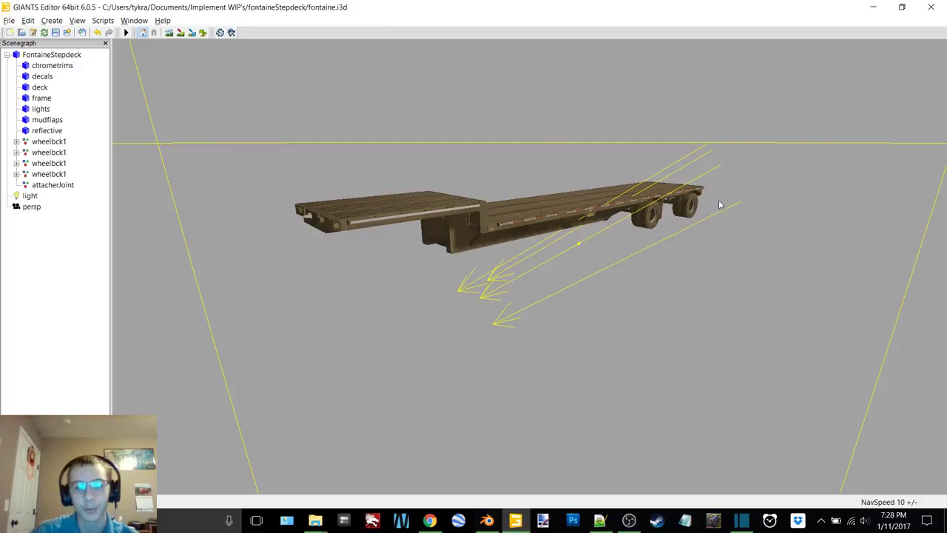